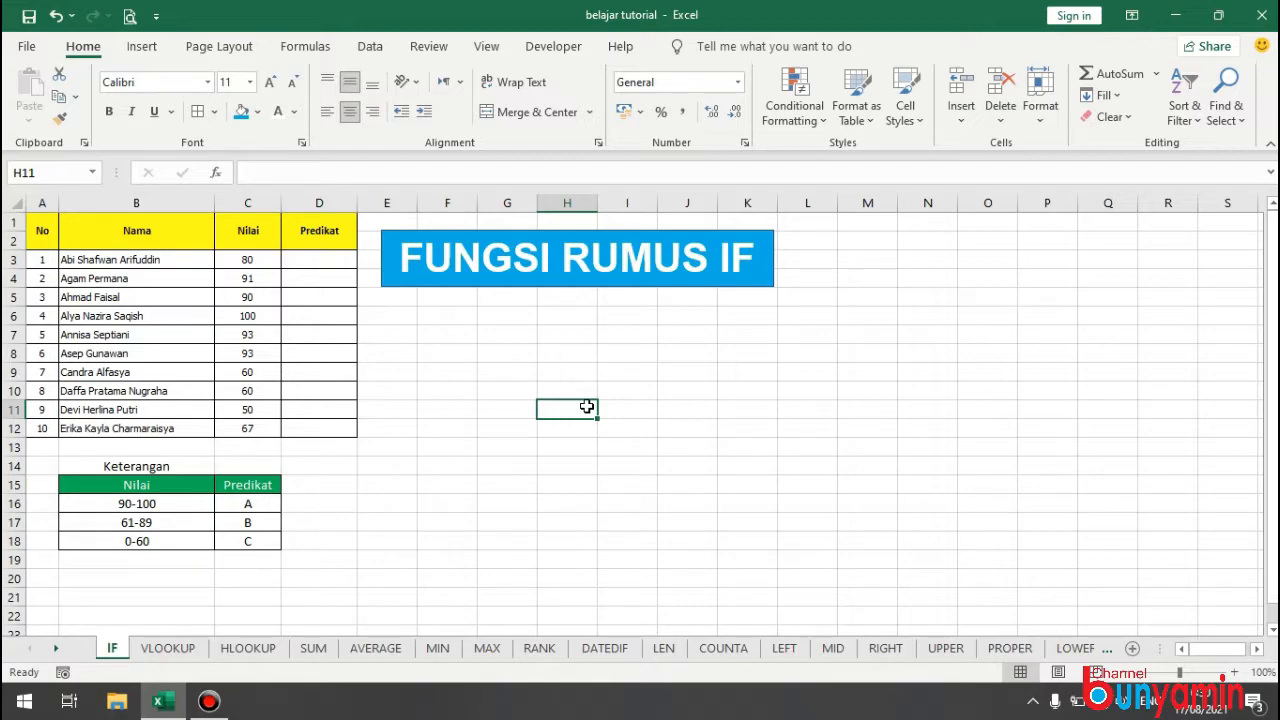
{"action": "left_click_drag", "start_coordinate": [109, 463], "coordinate": [237, 540]}
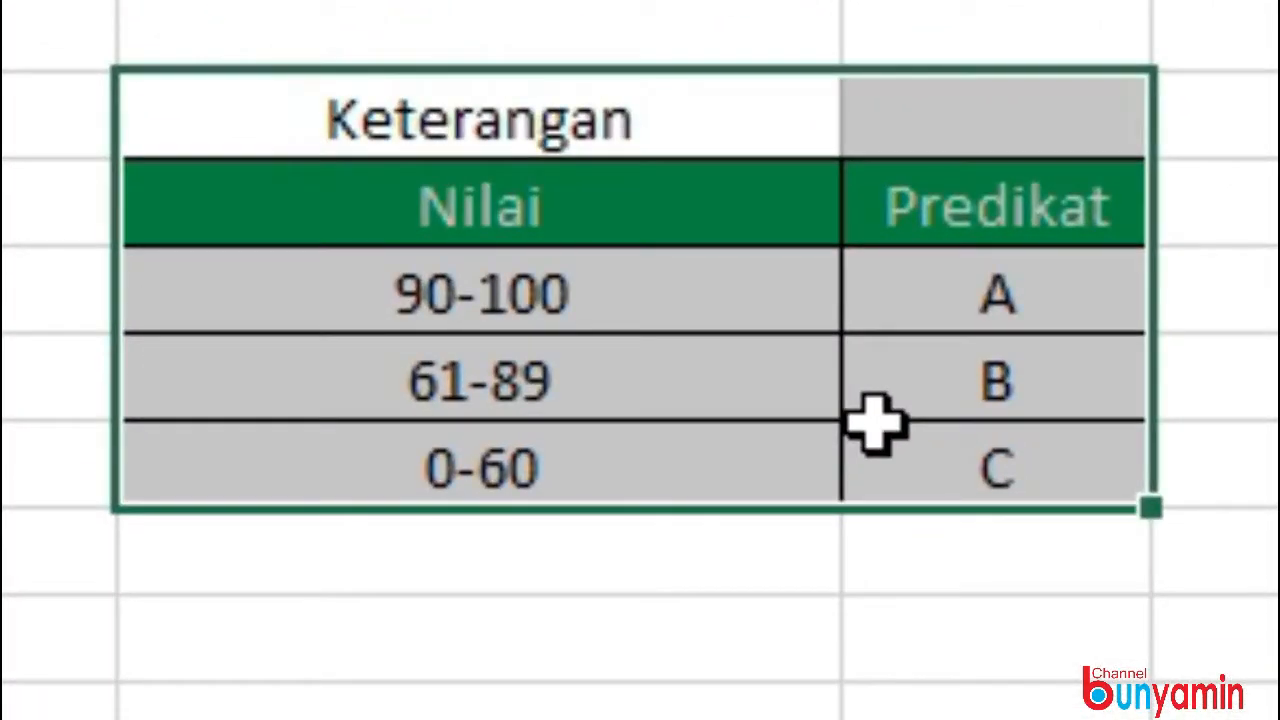
{"action": "left_click", "coordinate": [262, 512]}
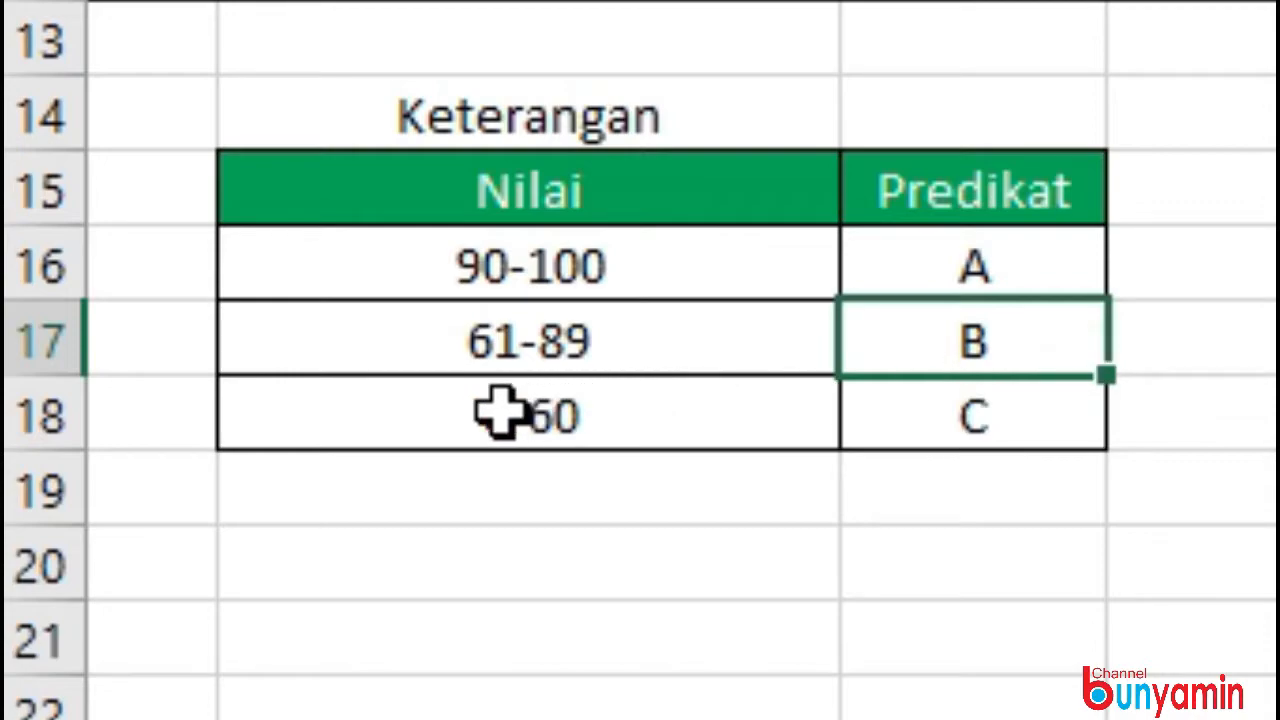
{"action": "left_click", "coordinate": [1003, 423]}
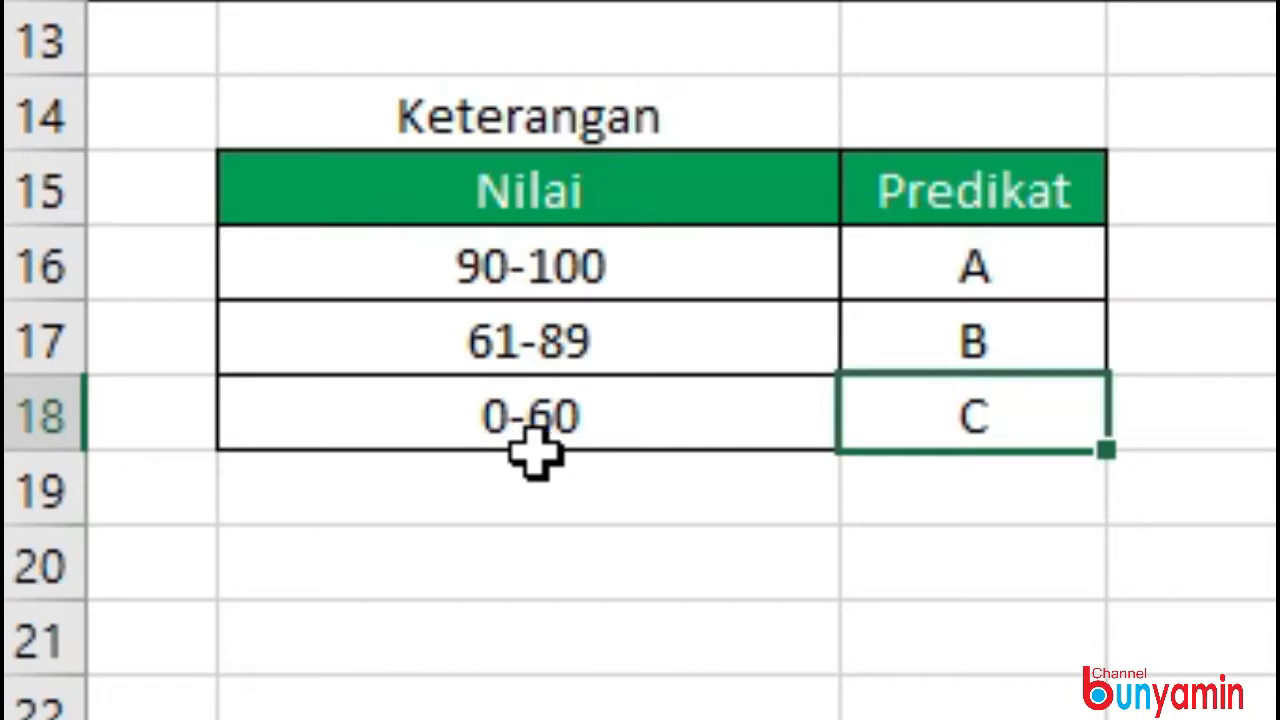
Begin an IF formula in D3 that returns "A" when the score in C3 is at least 90, using semicolon separators.
{"action": "left_click", "coordinate": [332, 254]}
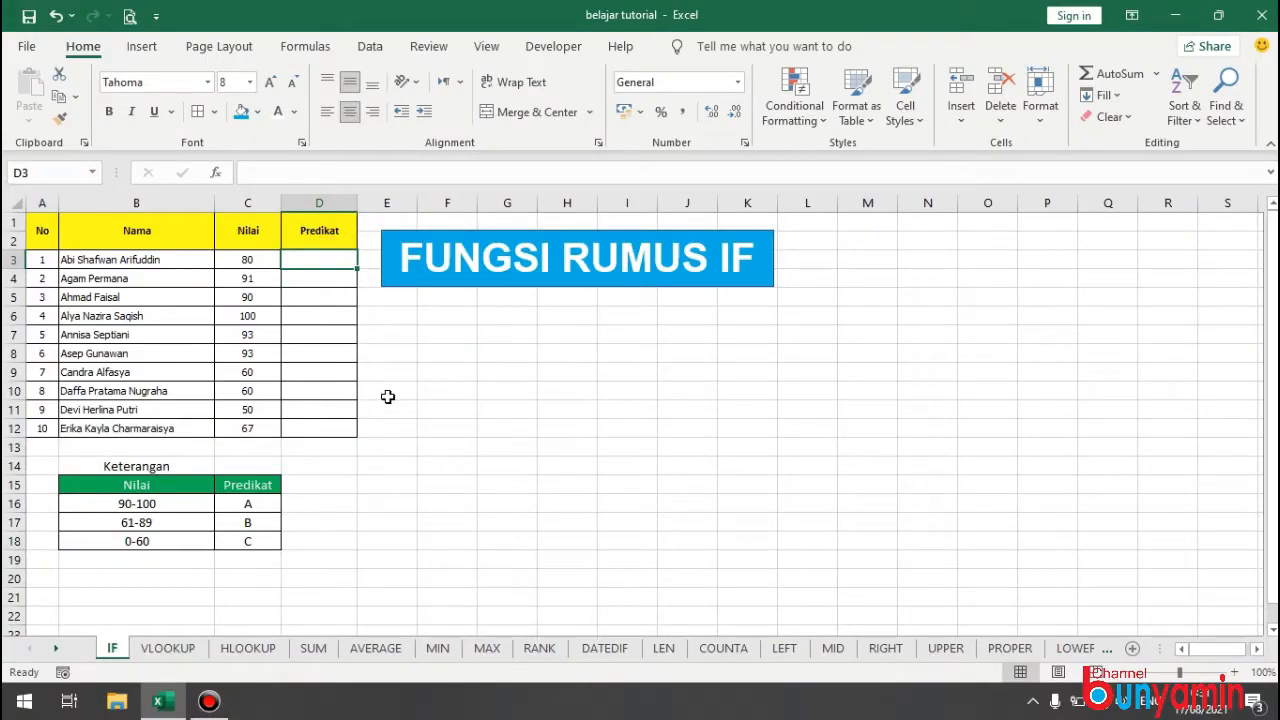
{"action": "type", "text": "="}
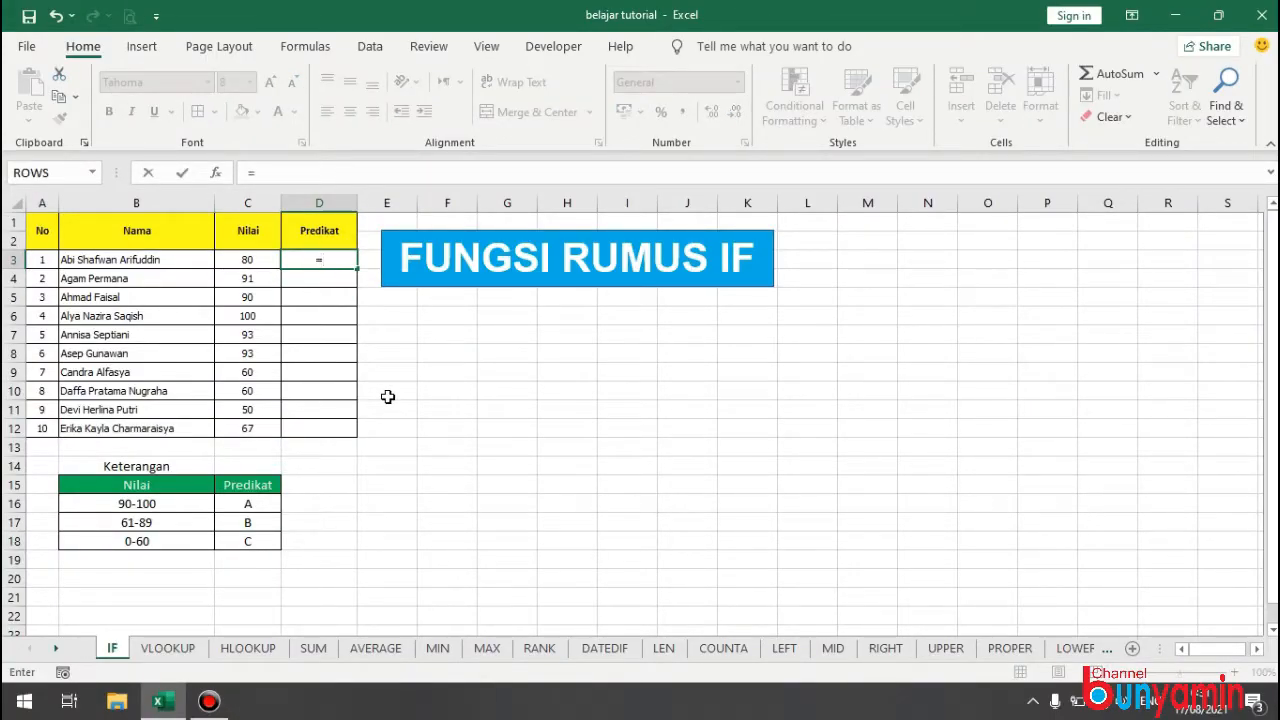
{"action": "type", "text": "IF("}
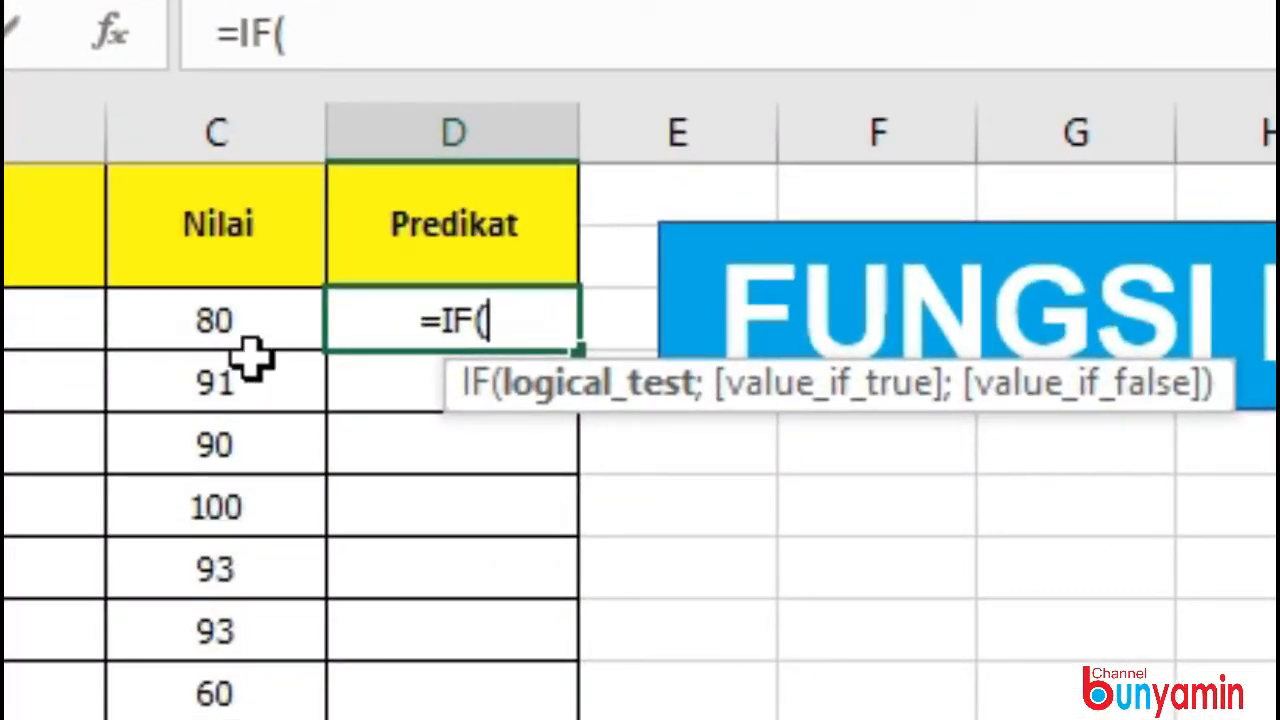
{"action": "left_click", "coordinate": [238, 273]}
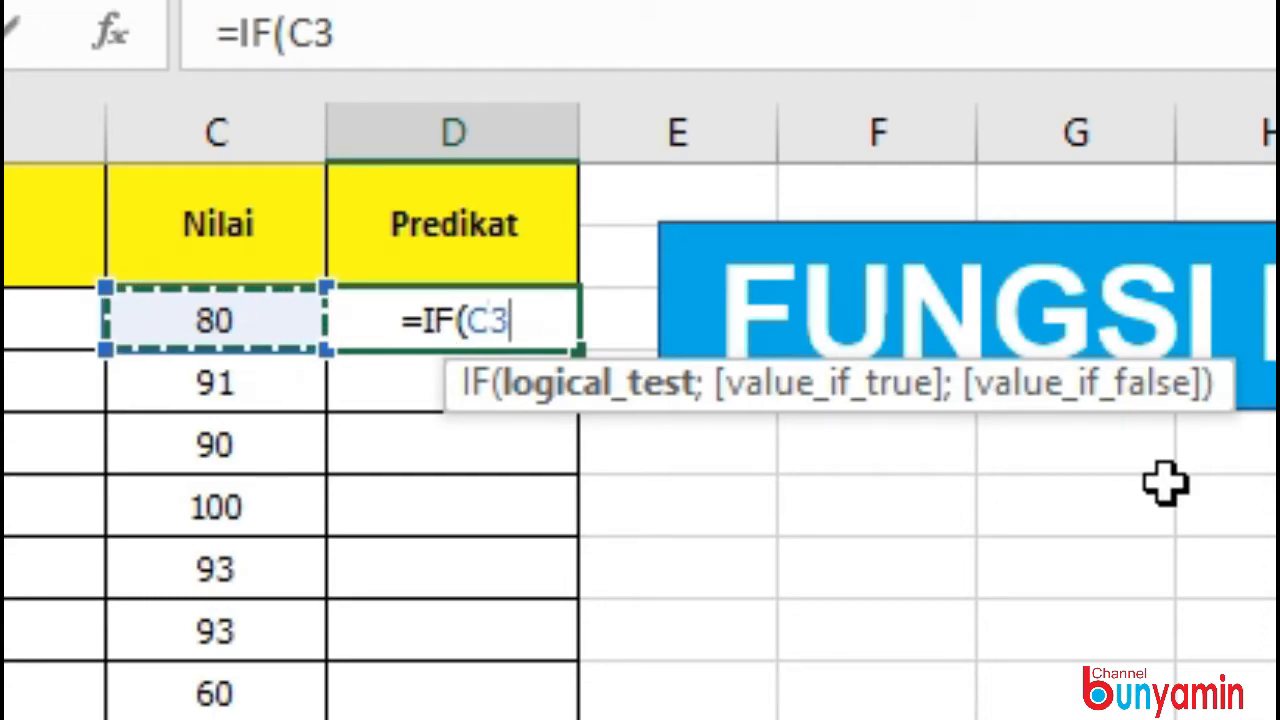
{"action": "type", "text": ">="}
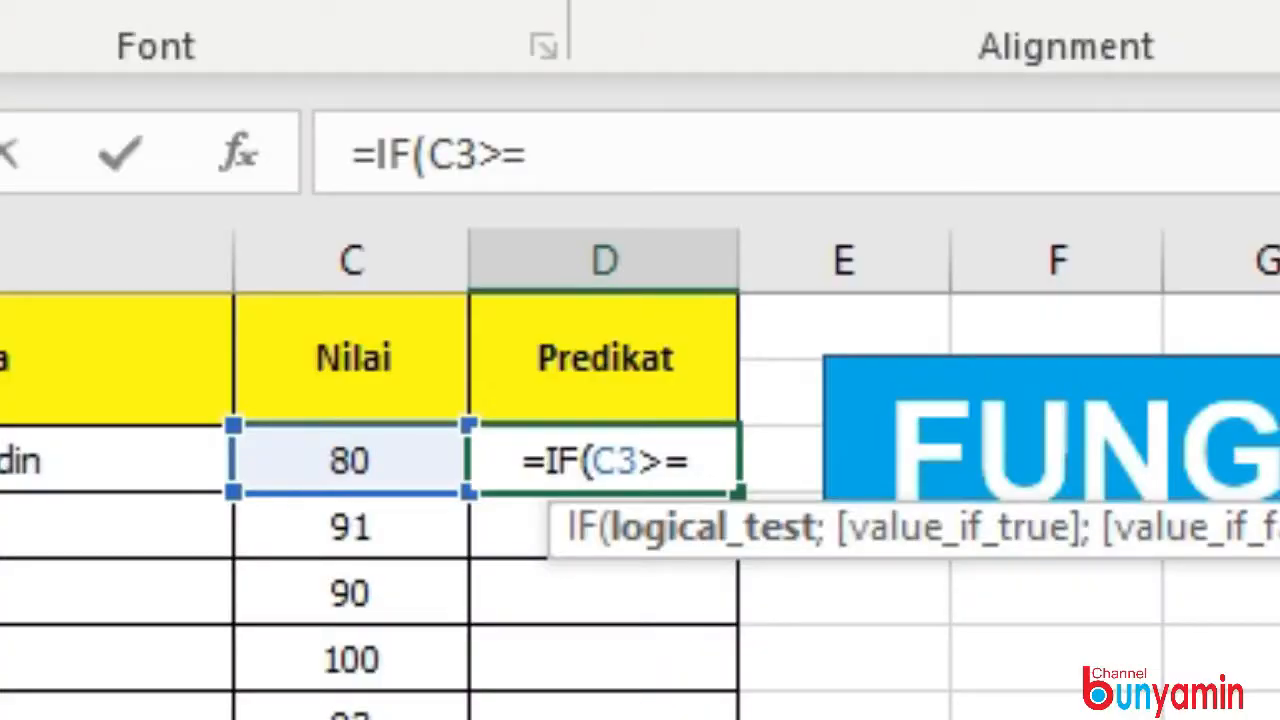
{"action": "type", "text": "90;\"A\";"}
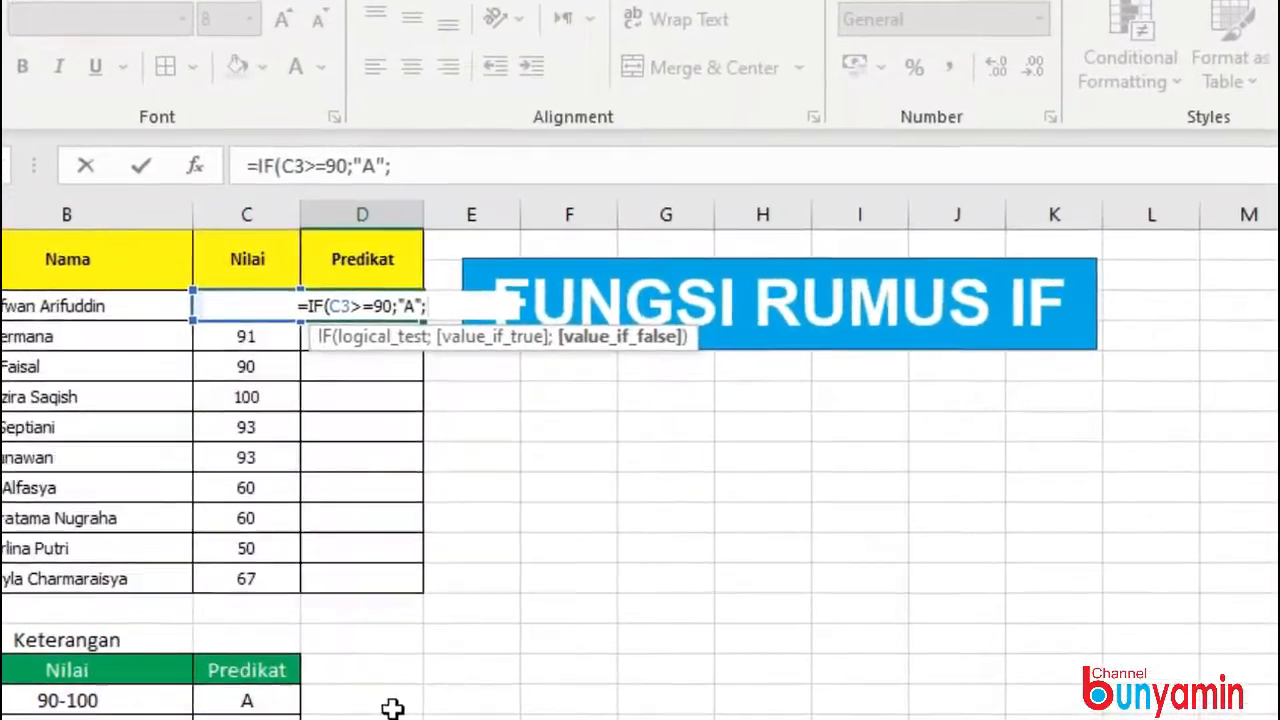
{"action": "type", "text": "IF(C3"}
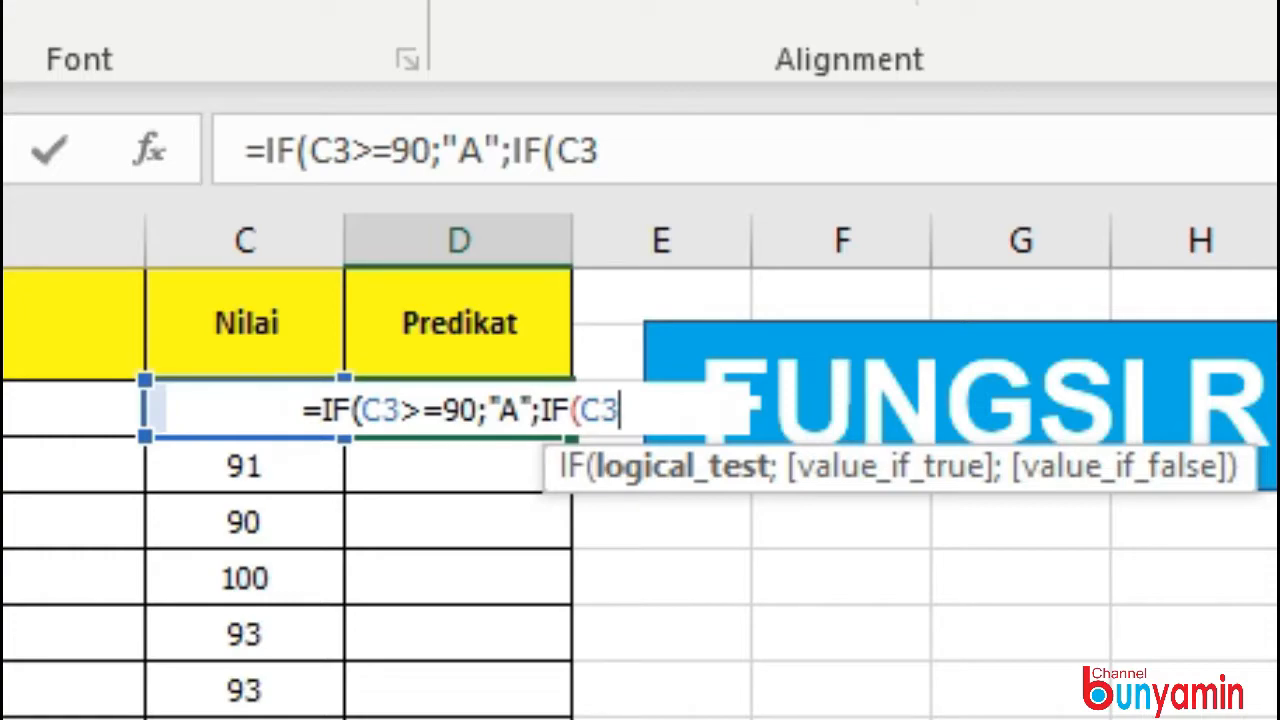
{"action": "type", "text": ">="}
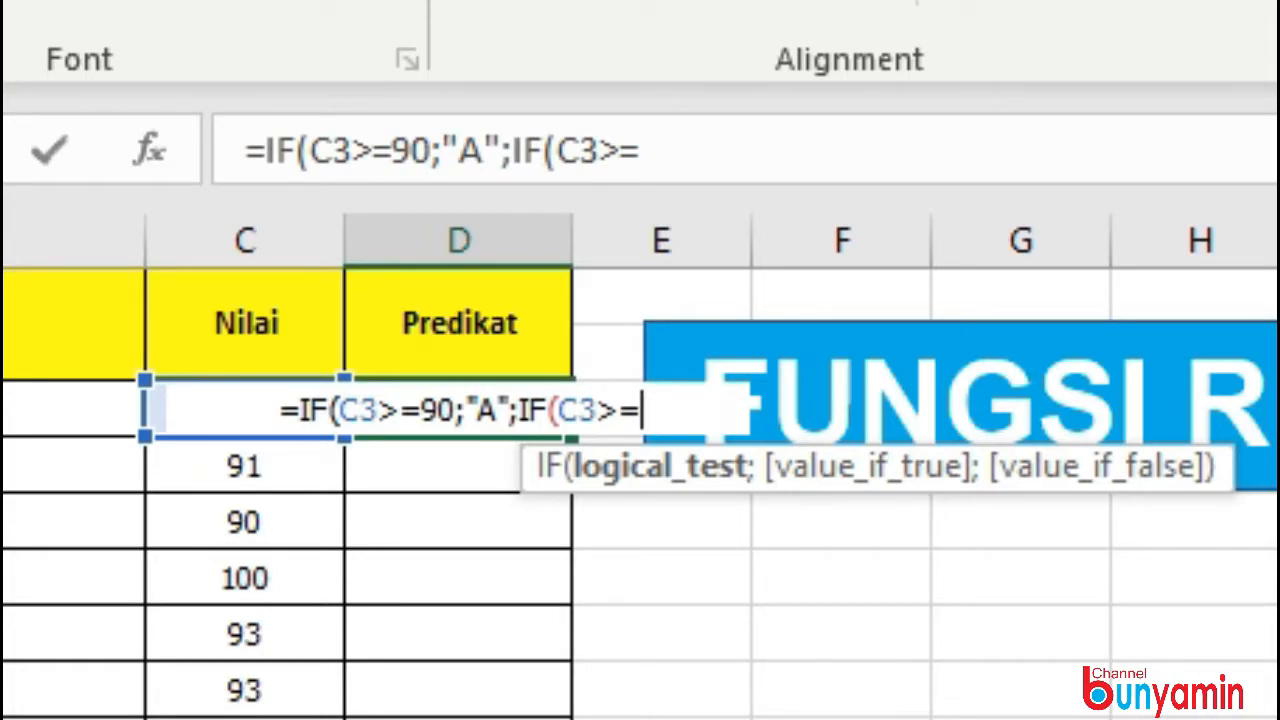
Complete the D3 formula with a nested IF that returns "B" when C3>=61 and "C" otherwise.
{"action": "type", "text": "61"}
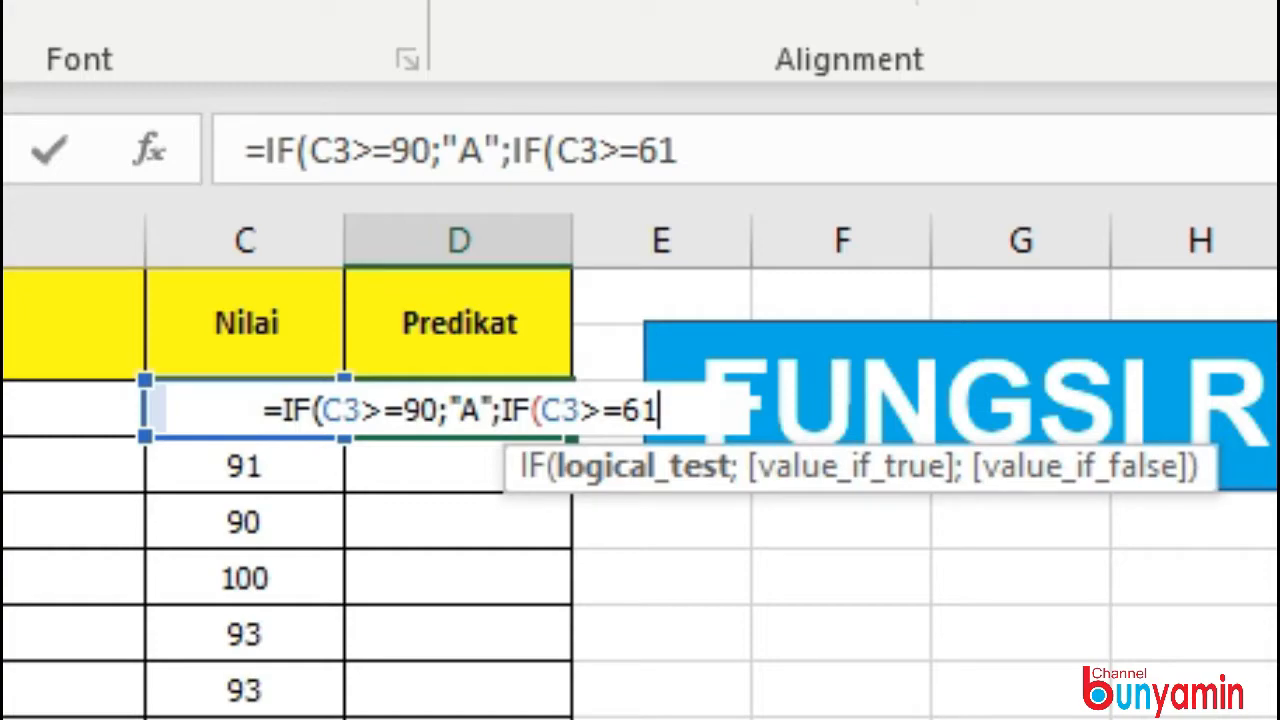
{"action": "type", "text": ";\""}
{"action": "type", "text": "B\";"}
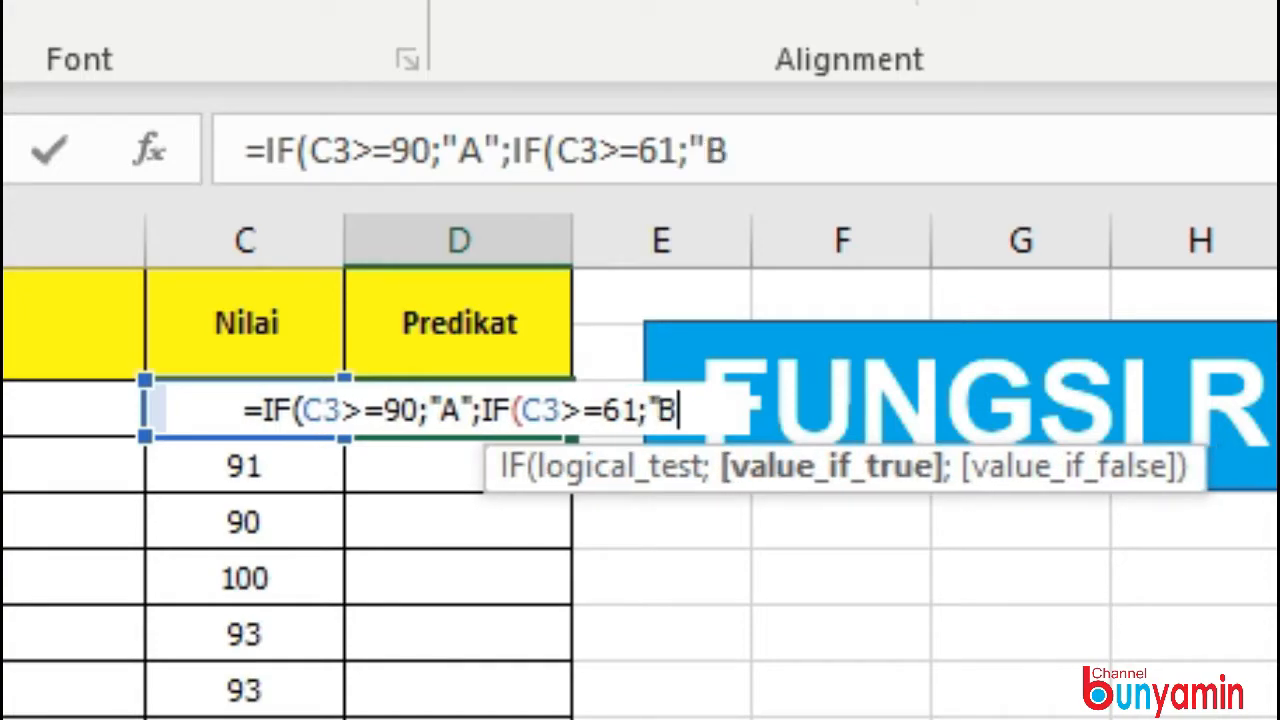
{"action": "type", "text": "\"C\""}
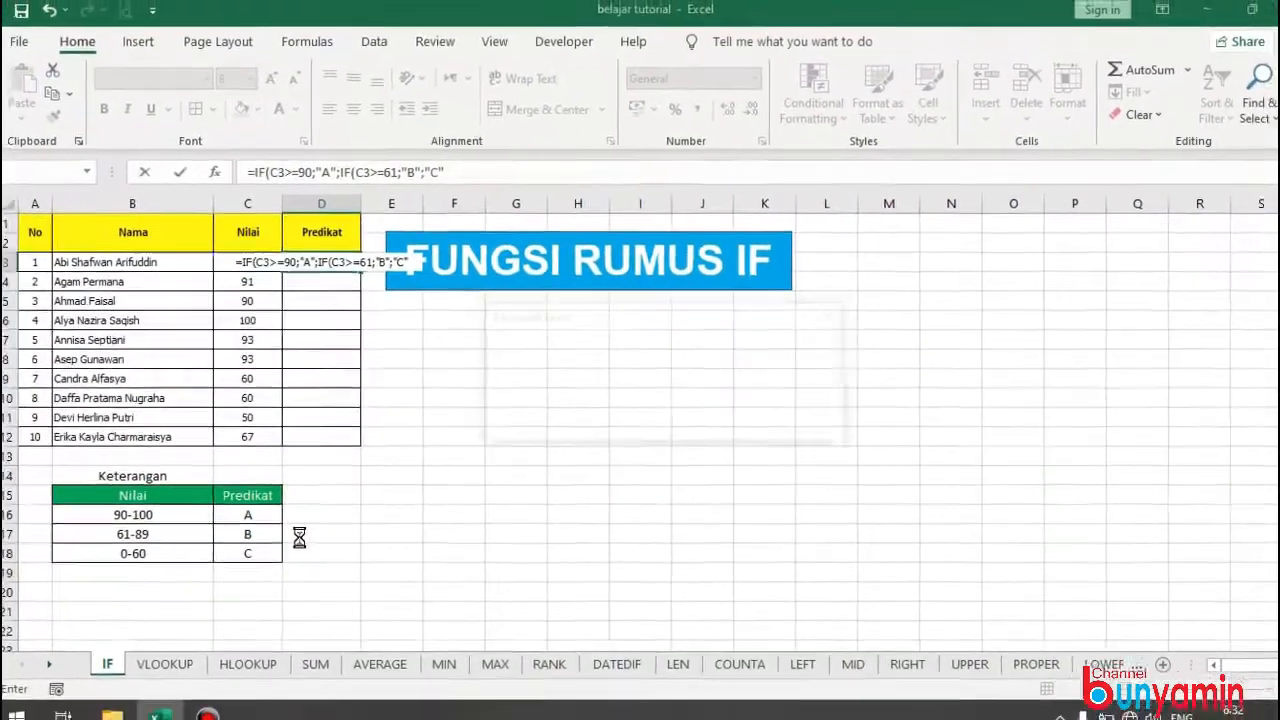
{"action": "key", "text": "Return"}
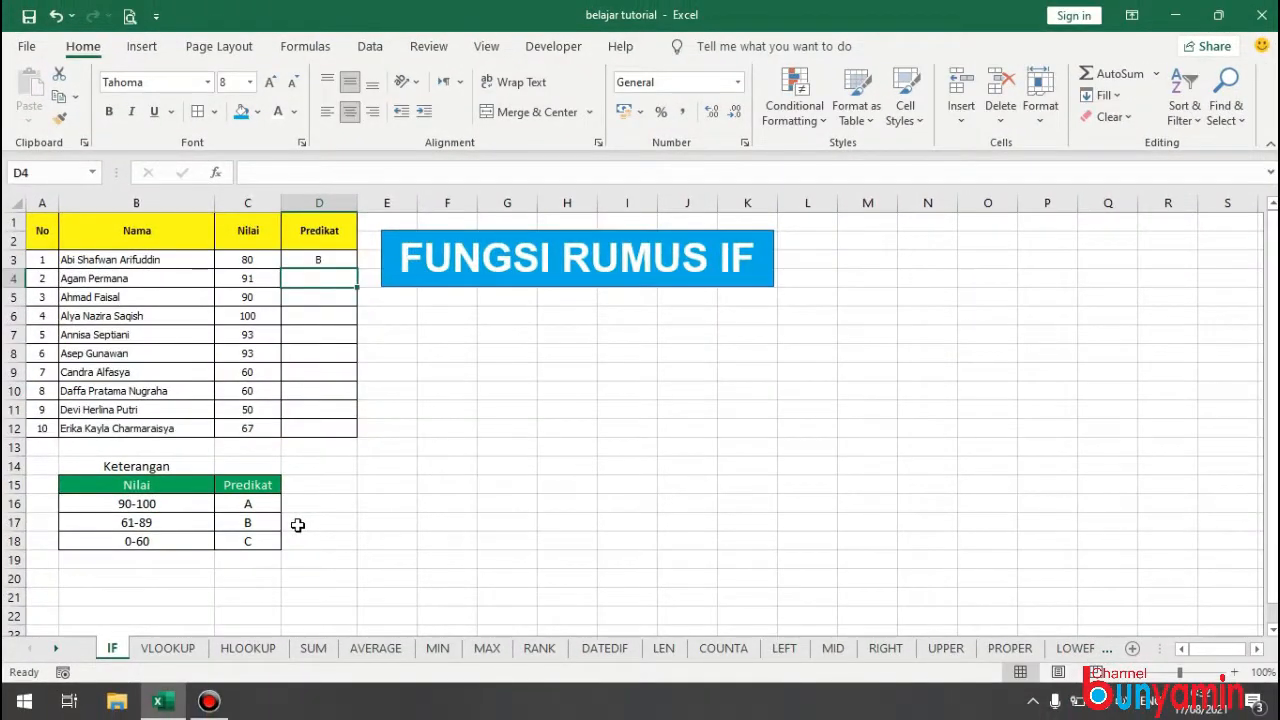
Fill the Predikat formula from D3 down to D12.
{"action": "left_click", "coordinate": [343, 259]}
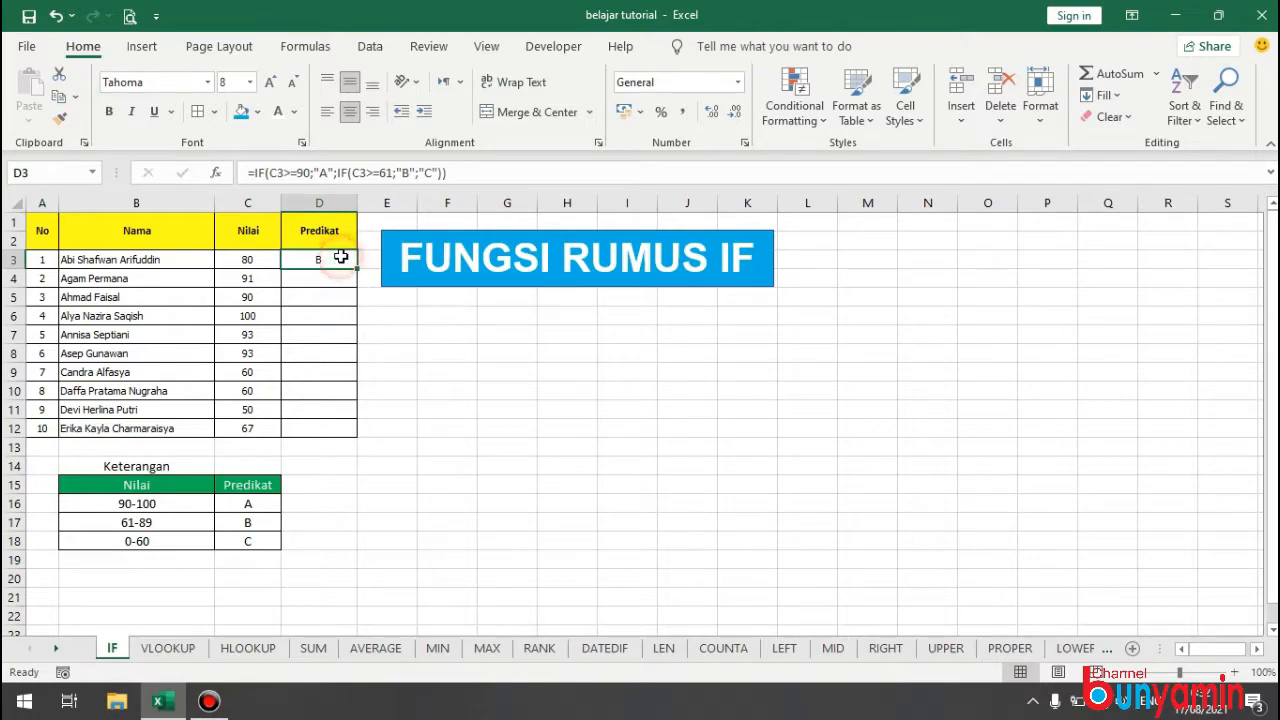
{"action": "left_click_drag", "start_coordinate": [357, 269], "coordinate": [343, 437]}
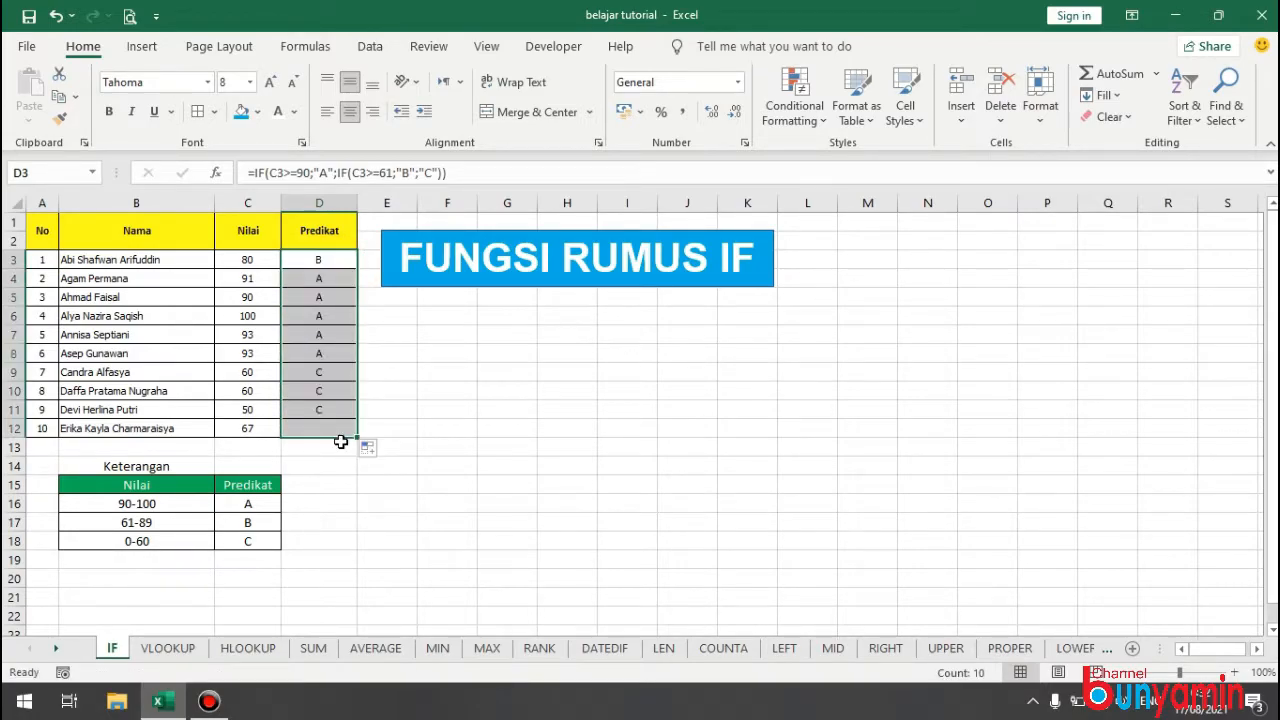
{"action": "left_click", "coordinate": [527, 336]}
Test the Predikat formula by entering a score of 100 in C3 and replacing it with 60.
{"action": "left_click", "coordinate": [250, 258]}
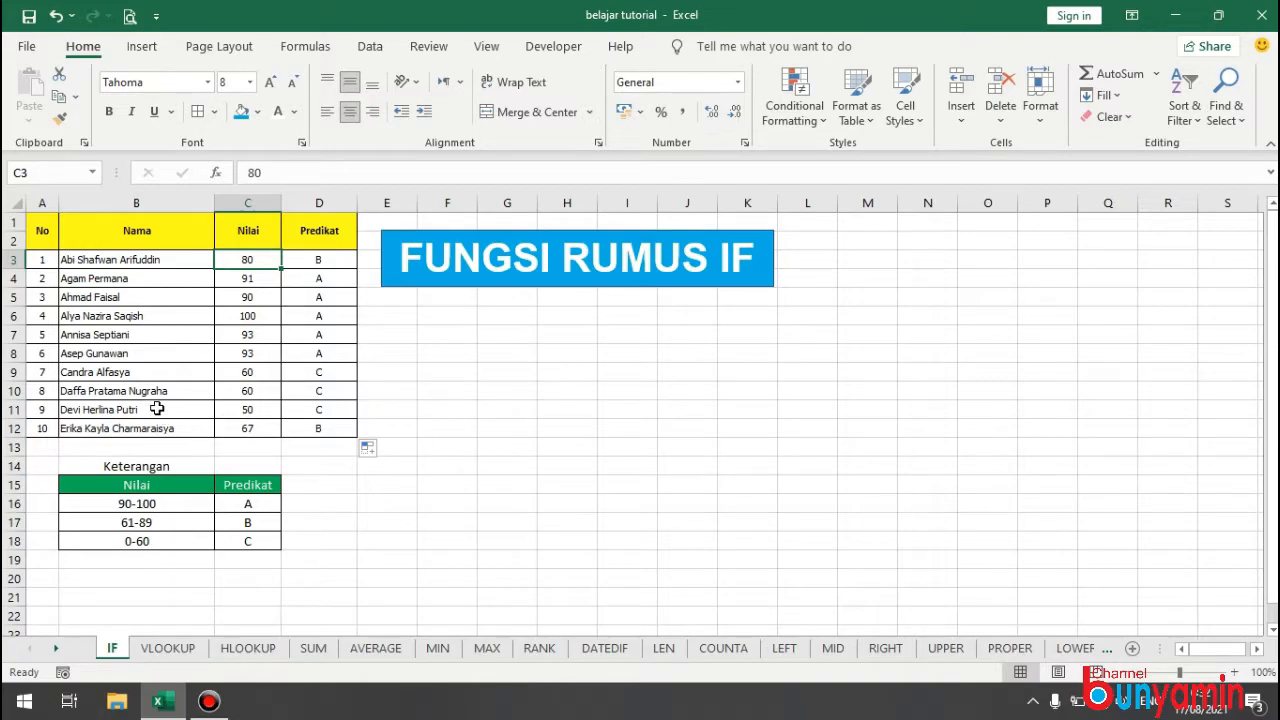
{"action": "type", "text": "100"}
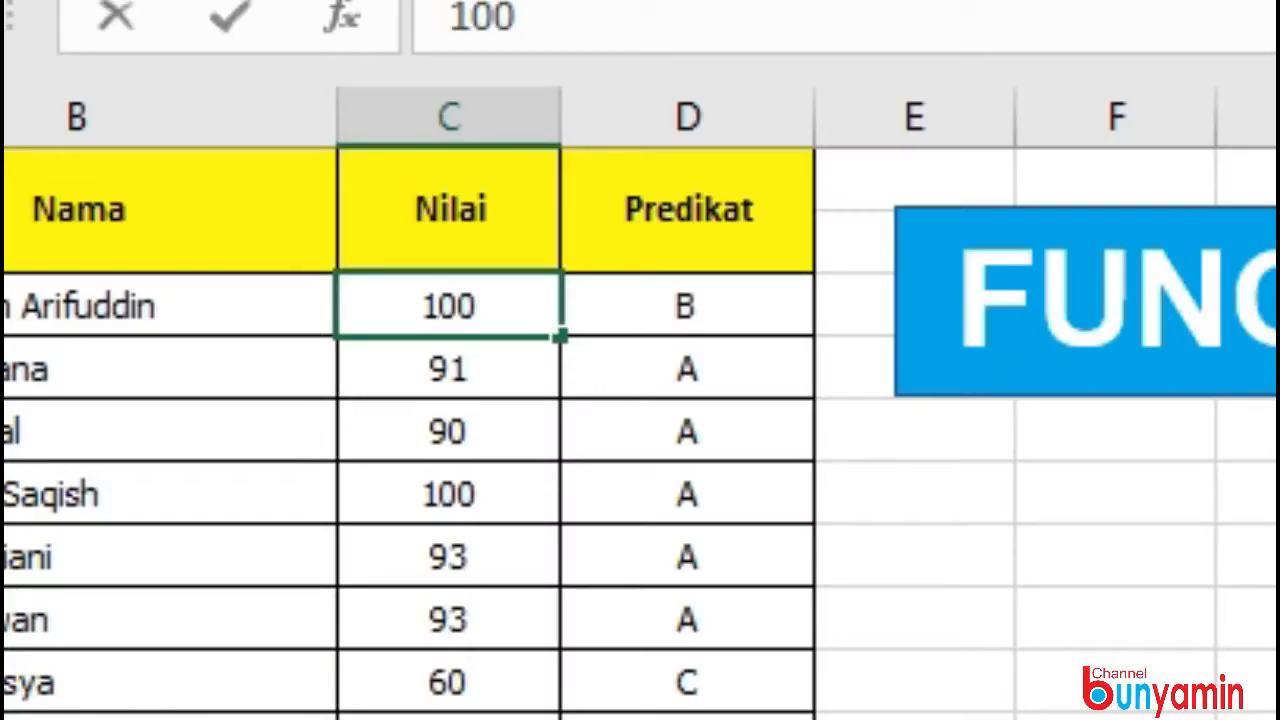
{"action": "key", "text": "Return"}
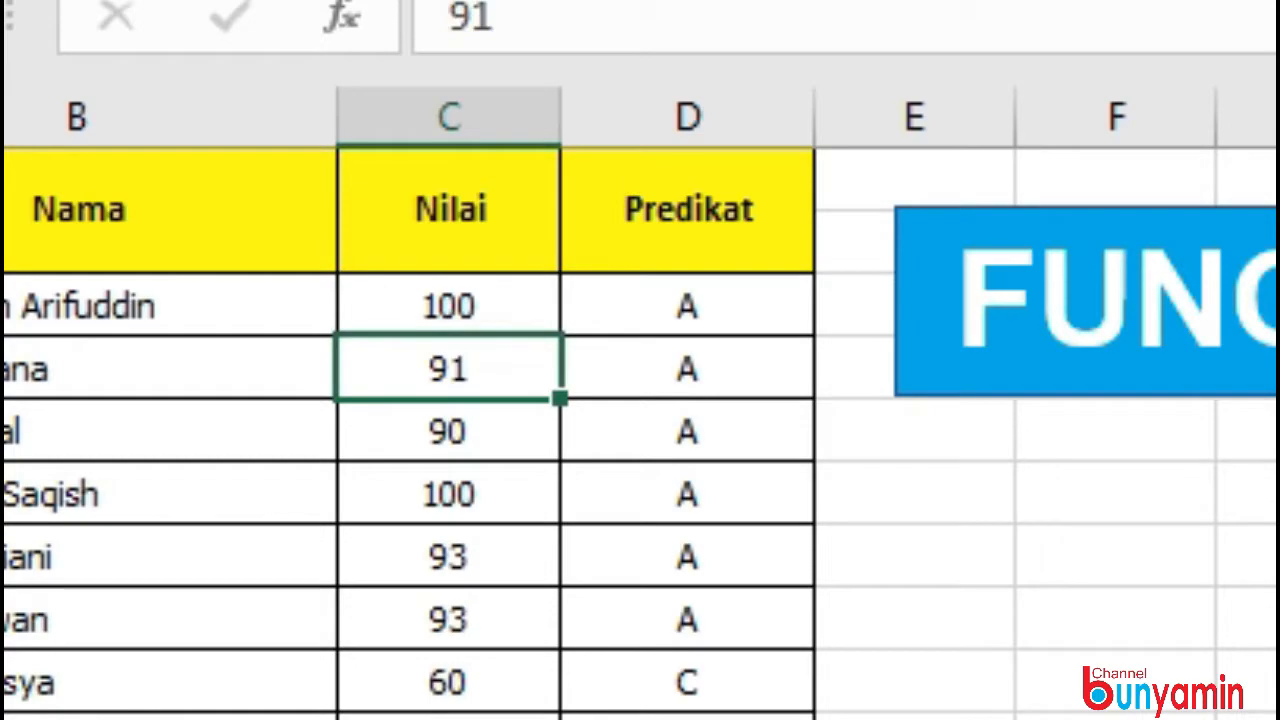
{"action": "key", "text": "Up"}
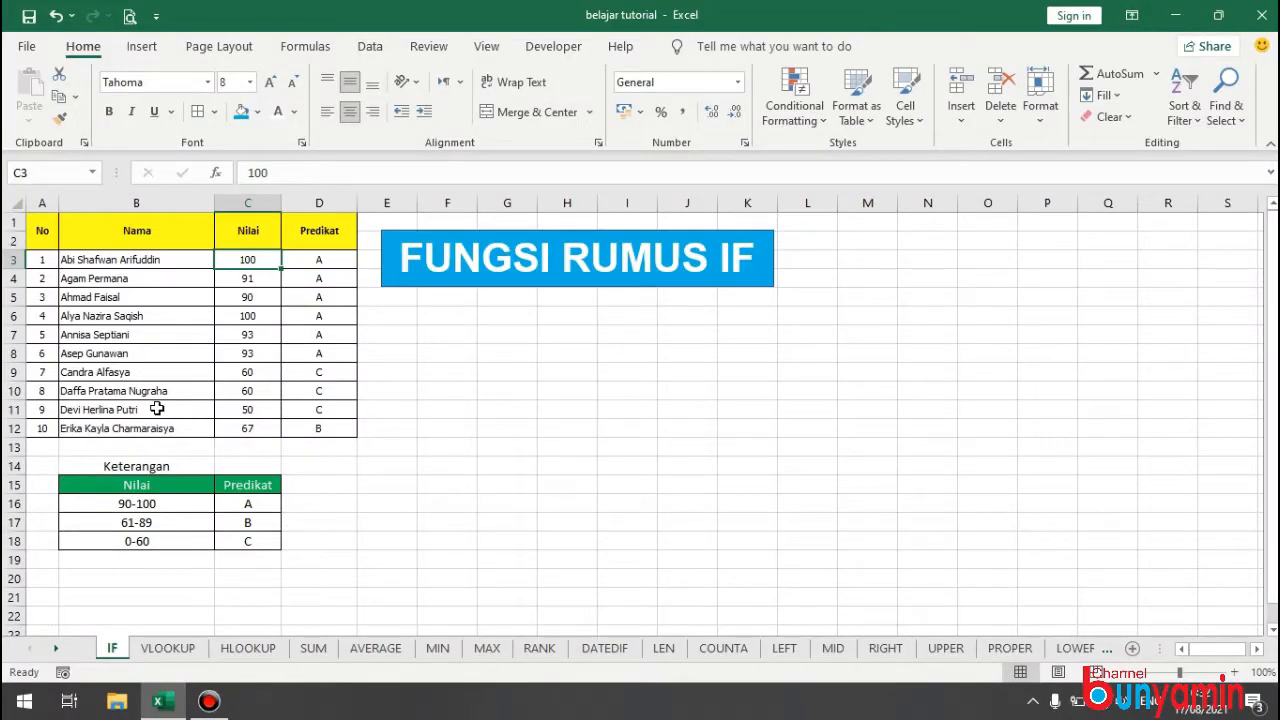
{"action": "type", "text": "60"}
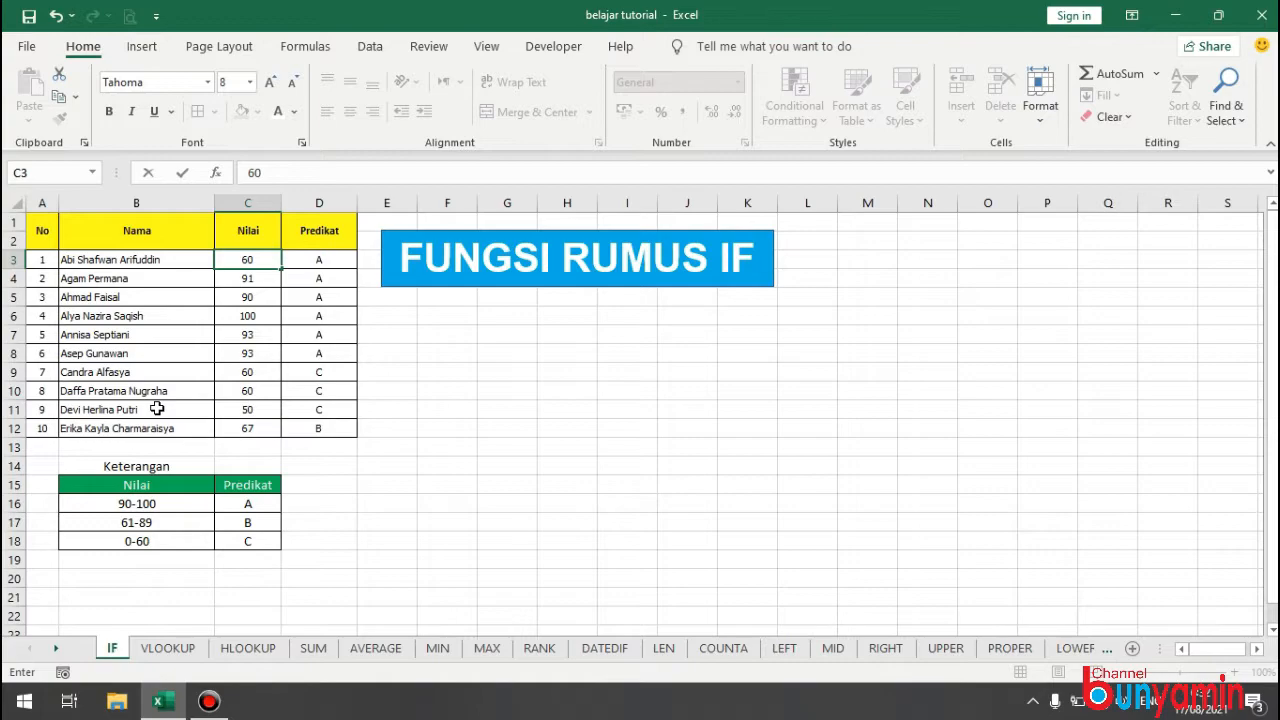
{"action": "key", "text": "Return"}
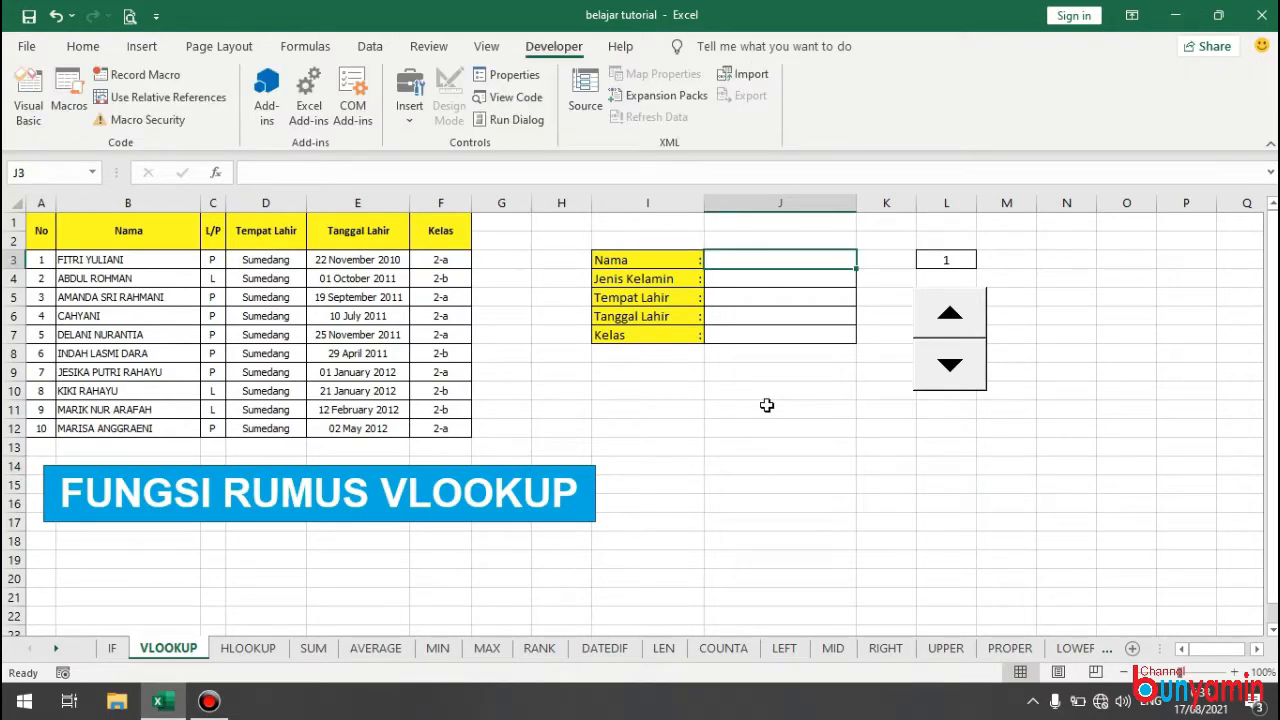
Enter =VLOOKUP(L3;A3:F12;2;FALSE) in J3 to look up the Nama for the number in L3.
{"action": "type", "text": "=VL"}
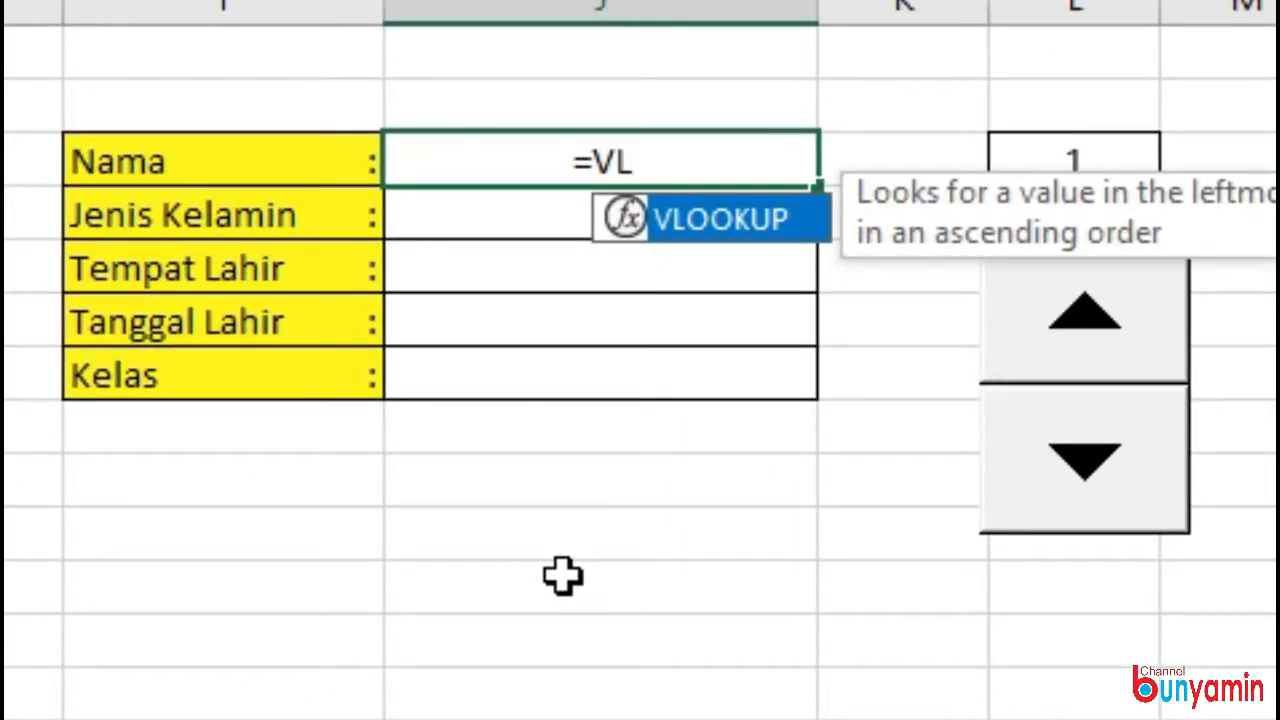
{"action": "type", "text": "OOKUP("}
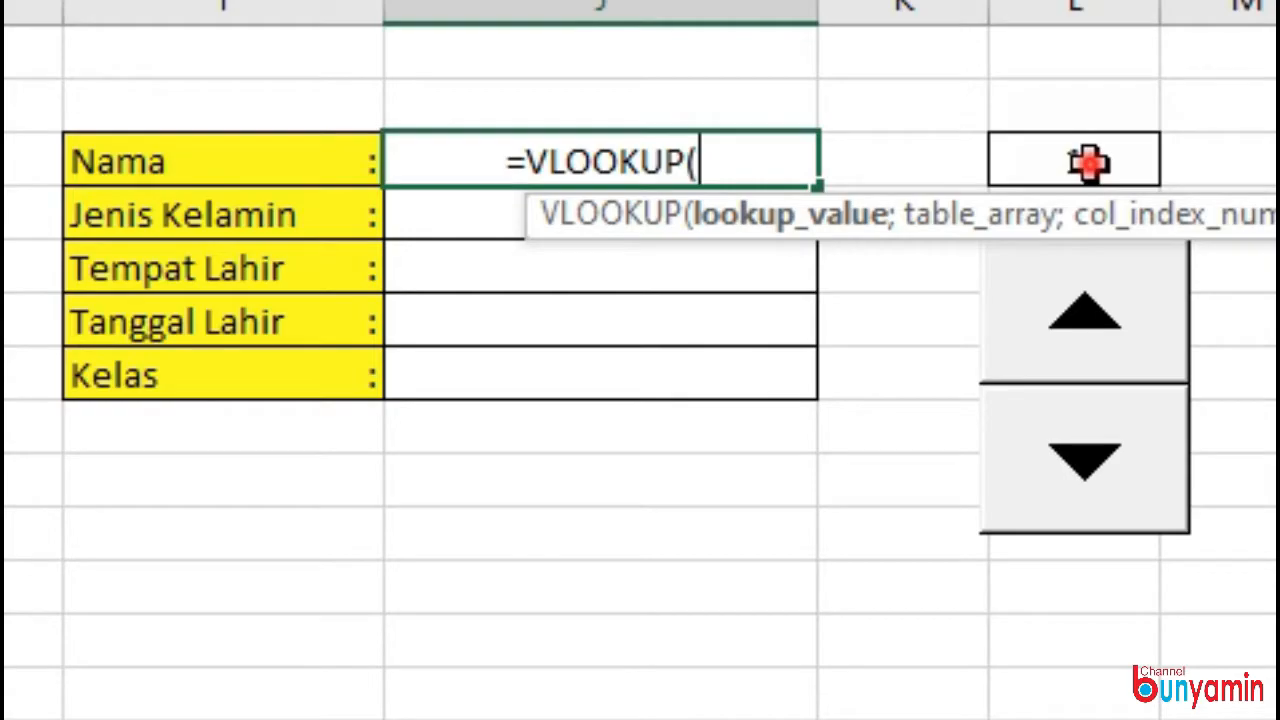
{"action": "left_click", "coordinate": [1088, 162]}
{"action": "type", "text": ";"}
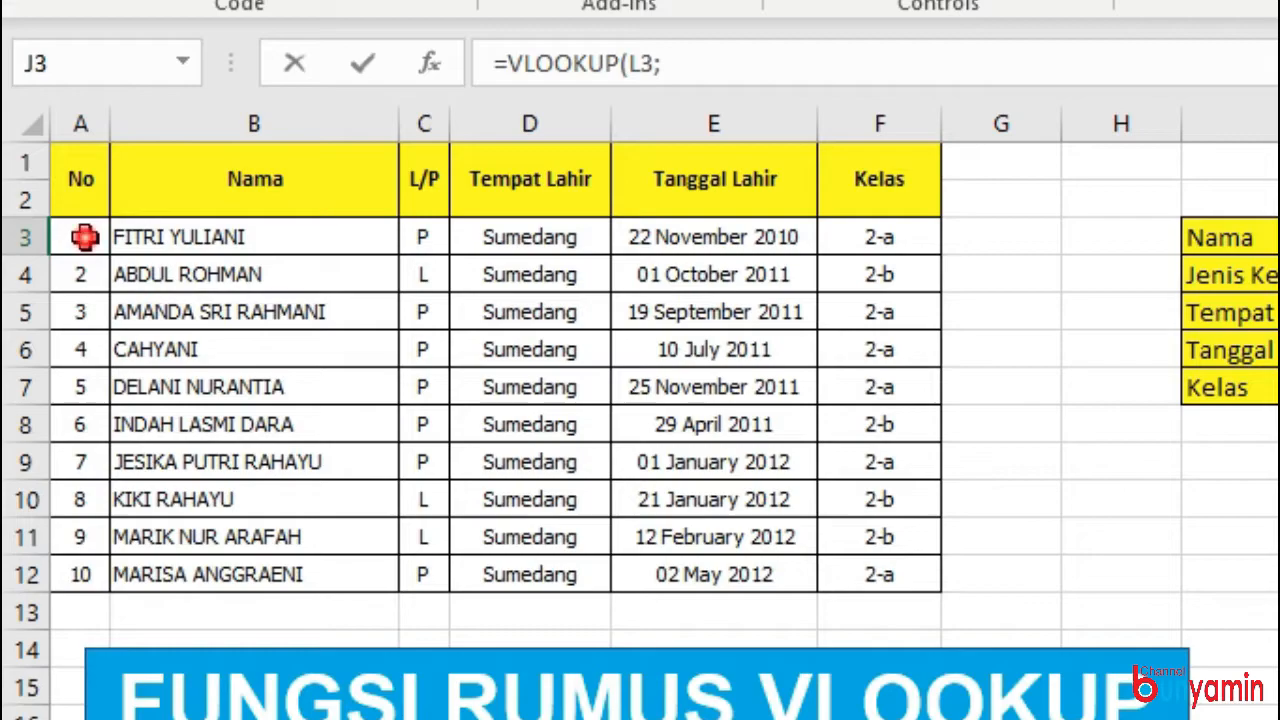
{"action": "left_click_drag", "start_coordinate": [43, 261], "coordinate": [174, 297]}
{"action": "left_click_drag", "start_coordinate": [347, 312], "coordinate": [909, 572]}
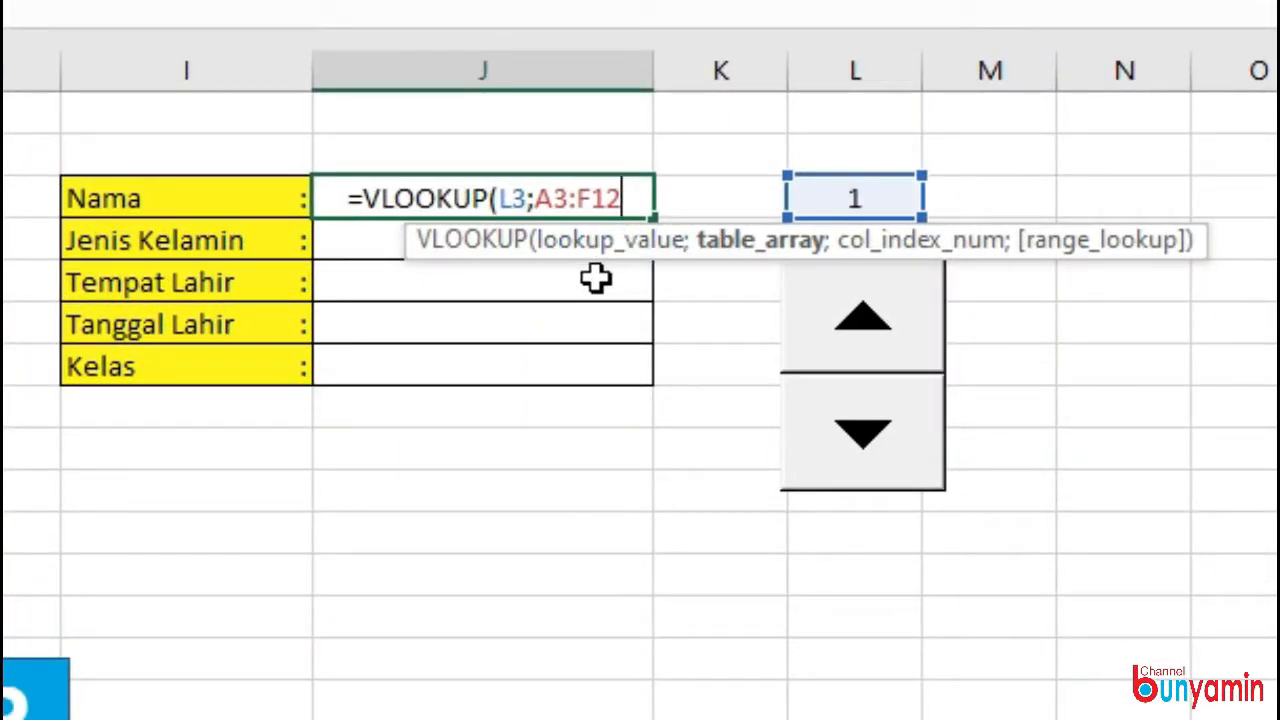
{"action": "type", "text": ";"}
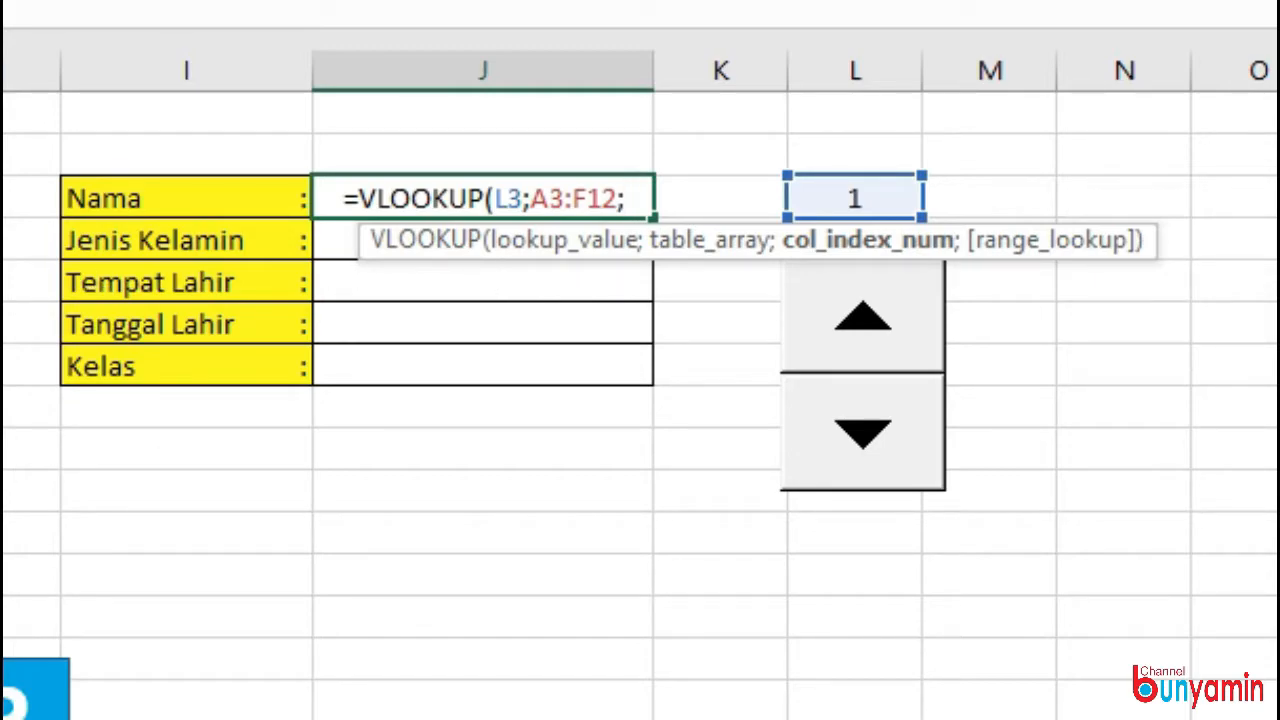
{"action": "type", "text": "2;"}
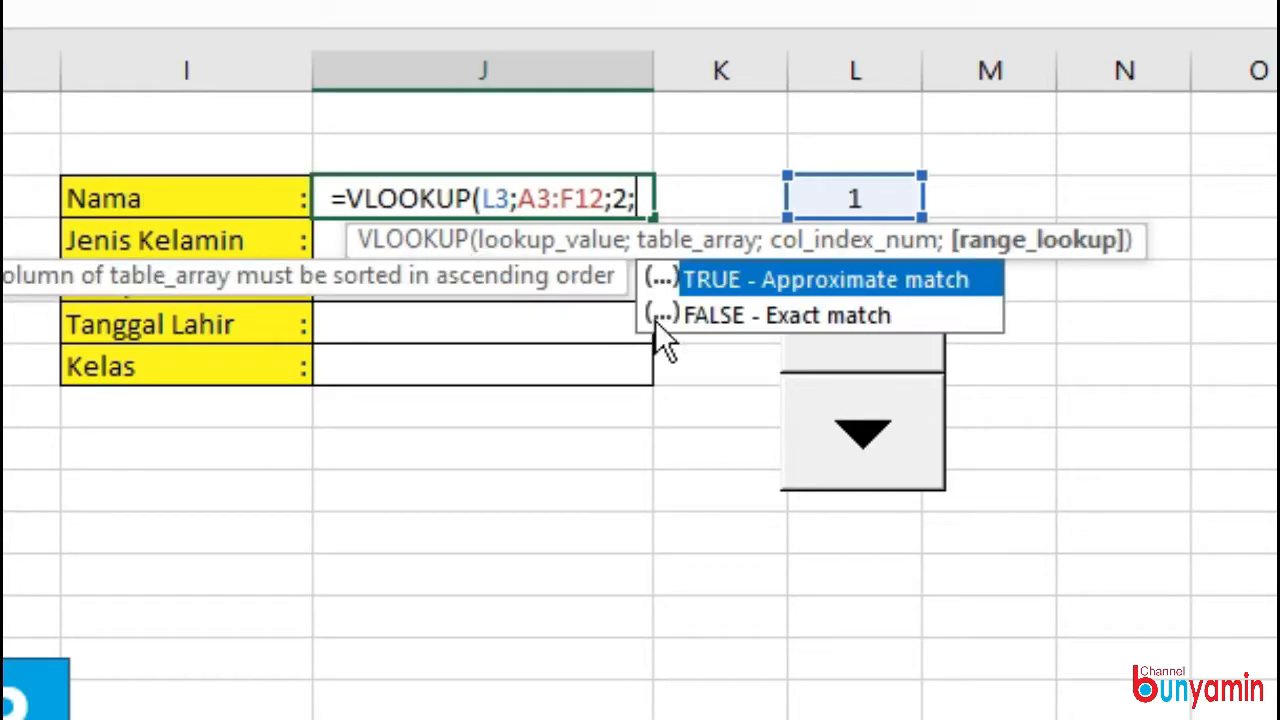
{"action": "double_click", "coordinate": [750, 316]}
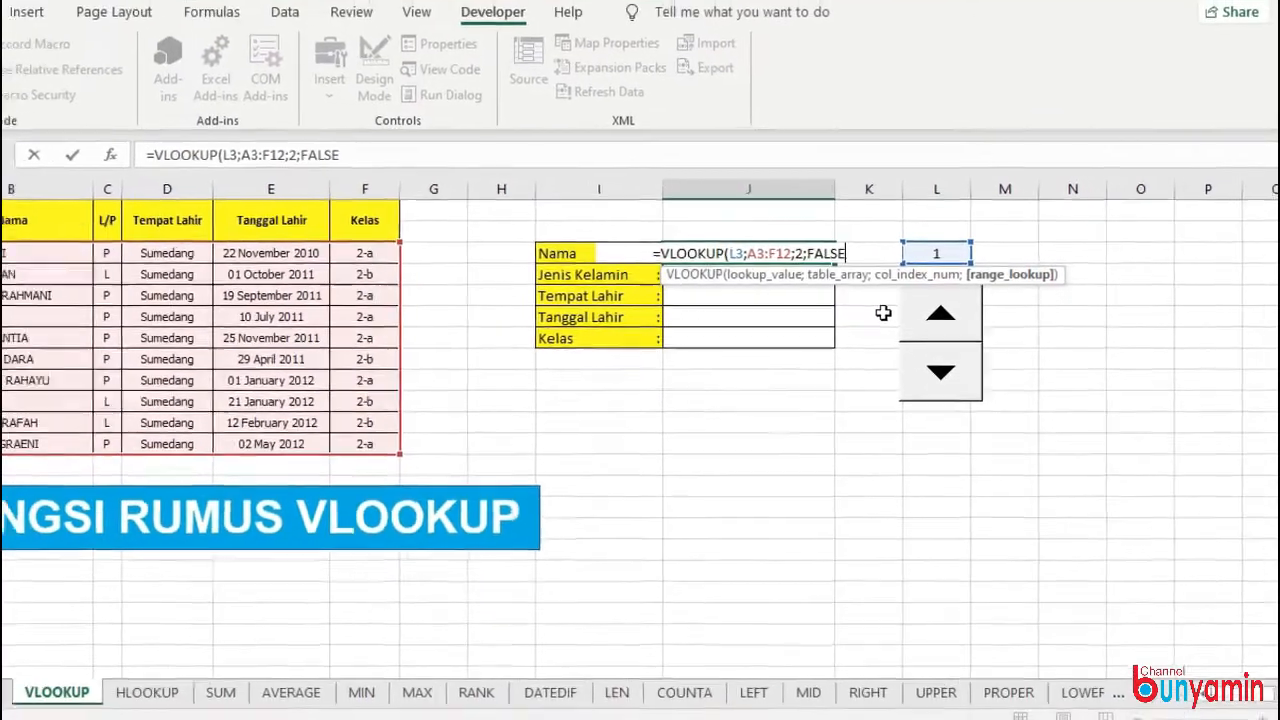
{"action": "key", "text": "Return"}
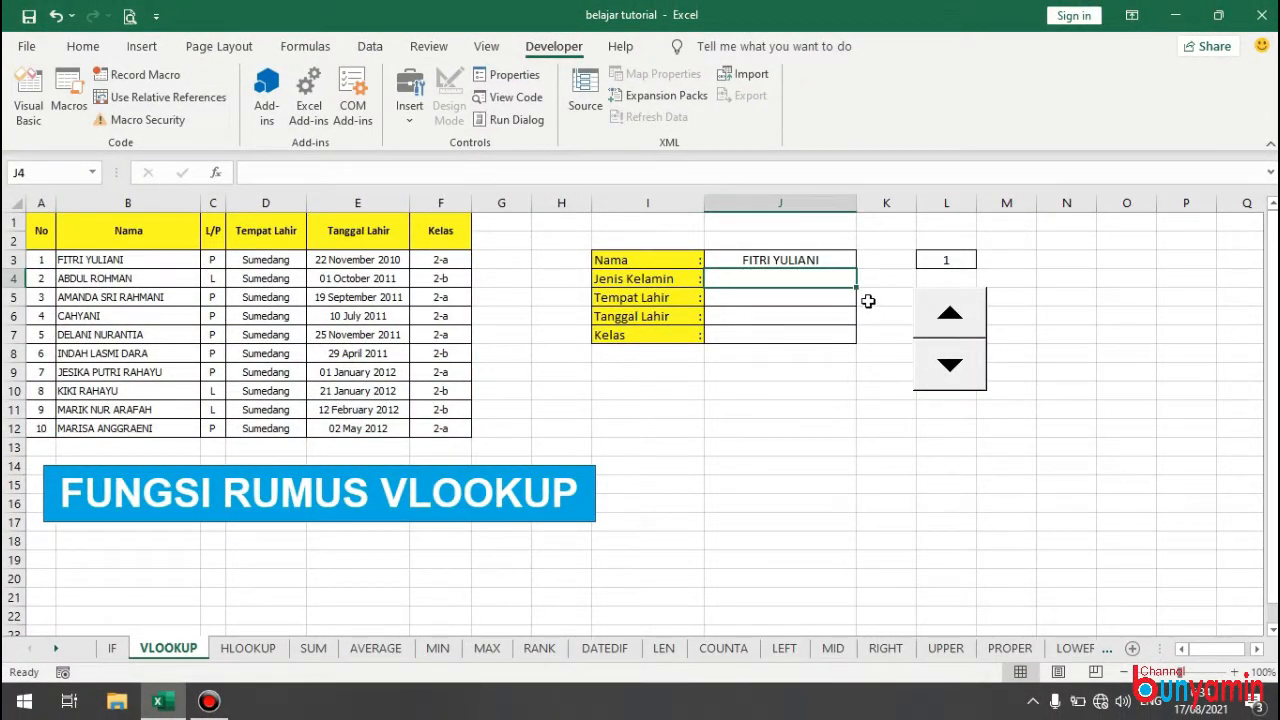
Left-align the result cells J3:J7 beside the Nama to Kelas labels.
{"action": "left_click_drag", "start_coordinate": [830, 260], "coordinate": [798, 334]}
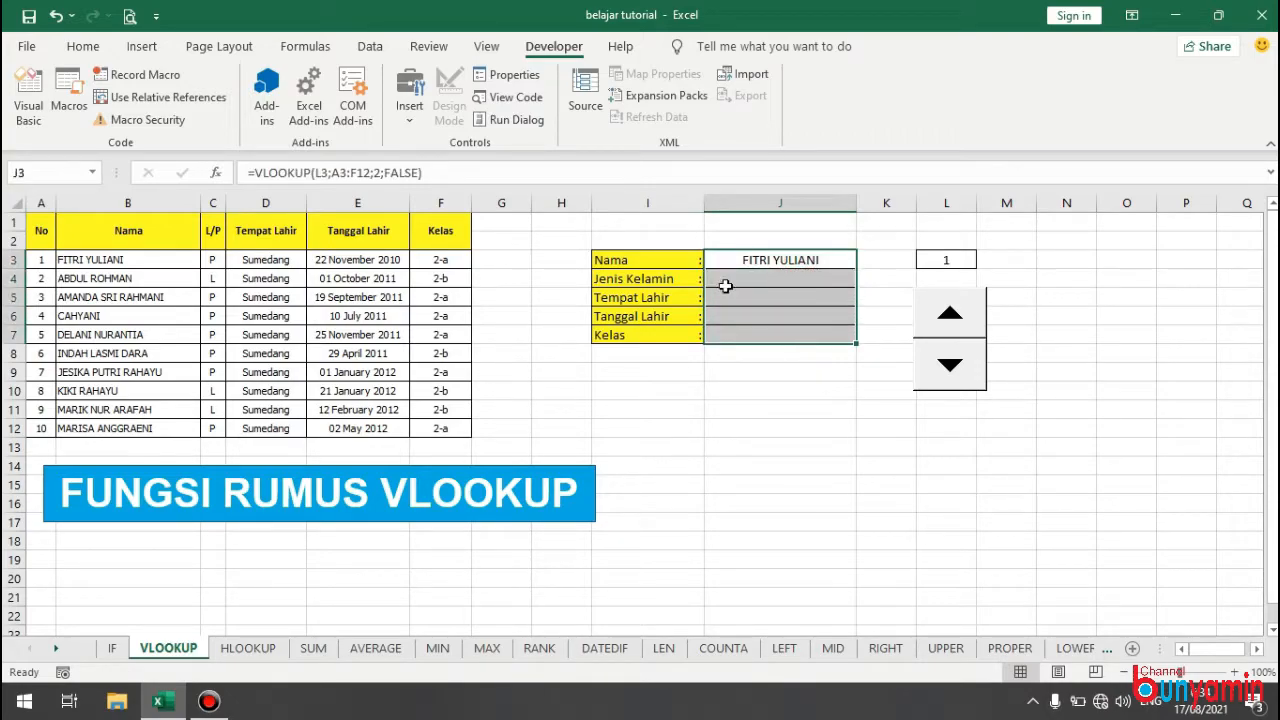
{"action": "left_click", "coordinate": [83, 46]}
{"action": "left_click", "coordinate": [327, 112]}
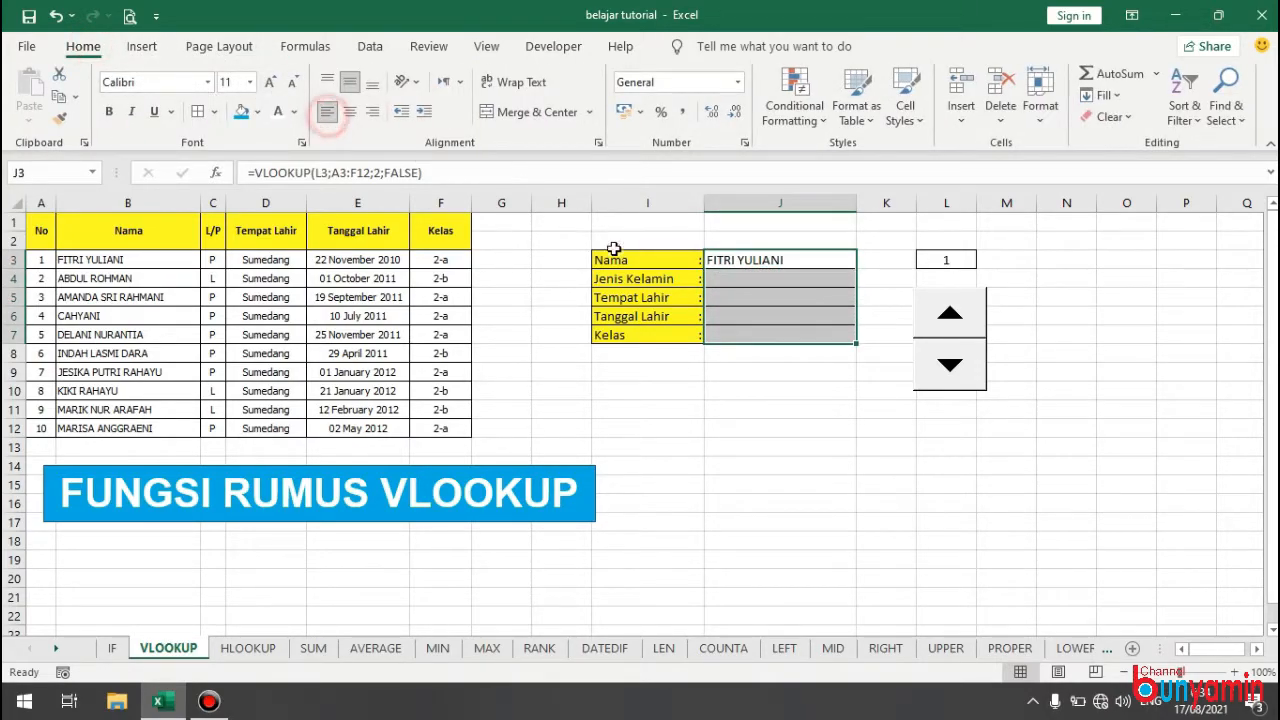
{"action": "left_click", "coordinate": [771, 334]}
Test the Nama lookup by stepping the number in L3 up through the records and back down to 1.
{"action": "left_click", "coordinate": [960, 315]}
{"action": "left_click", "coordinate": [960, 315]}
{"action": "left_click", "coordinate": [960, 315]}
{"action": "left_click", "coordinate": [961, 315]}
{"action": "left_click", "coordinate": [960, 315]}
{"action": "left_click", "coordinate": [960, 315]}
{"action": "left_click", "coordinate": [960, 315]}
{"action": "left_click", "coordinate": [960, 315]}
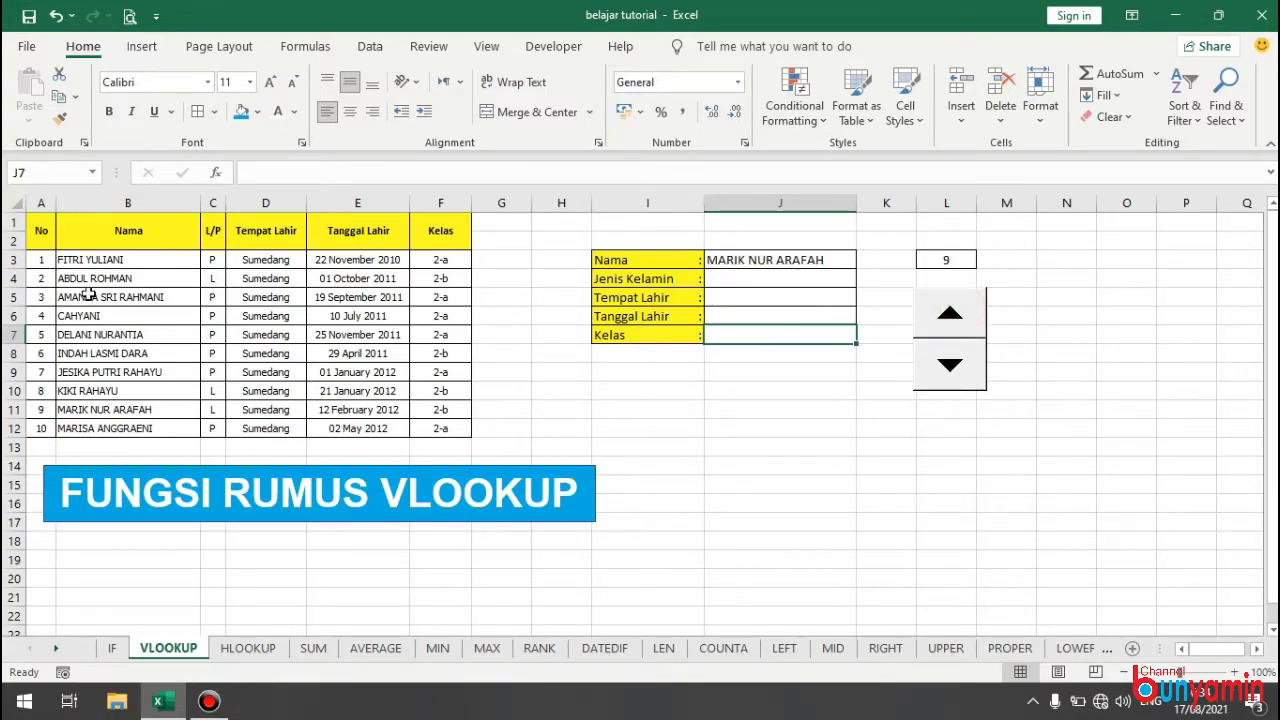
{"action": "left_click", "coordinate": [945, 315]}
{"action": "left_click", "coordinate": [950, 364]}
{"action": "left_click", "coordinate": [950, 364]}
{"action": "left_click", "coordinate": [950, 364]}
{"action": "left_click", "coordinate": [950, 364]}
{"action": "left_click", "coordinate": [952, 365]}
{"action": "left_click", "coordinate": [952, 365]}
{"action": "left_click", "coordinate": [952, 365]}
{"action": "left_click", "coordinate": [952, 365]}
{"action": "left_click", "coordinate": [952, 365]}
{"action": "left_click", "coordinate": [805, 260]}
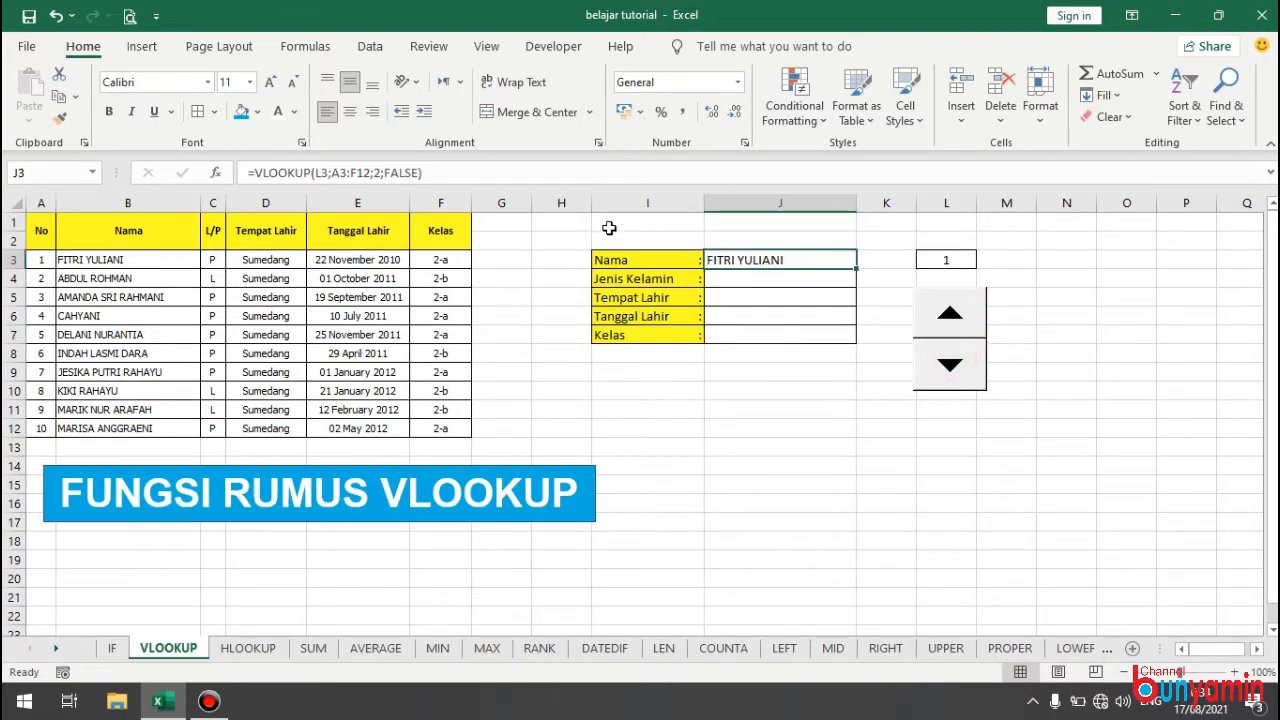
Reuse the Nama formula for Jenis Kelamin in J4, with the column index changed to 3: =VLOOKUP(L3;A3:F12;3;FALSE).
{"action": "left_click_drag", "start_coordinate": [463, 173], "coordinate": [211, 140]}
{"action": "key", "text": "ctrl+c"}
{"action": "key", "text": "Return"}
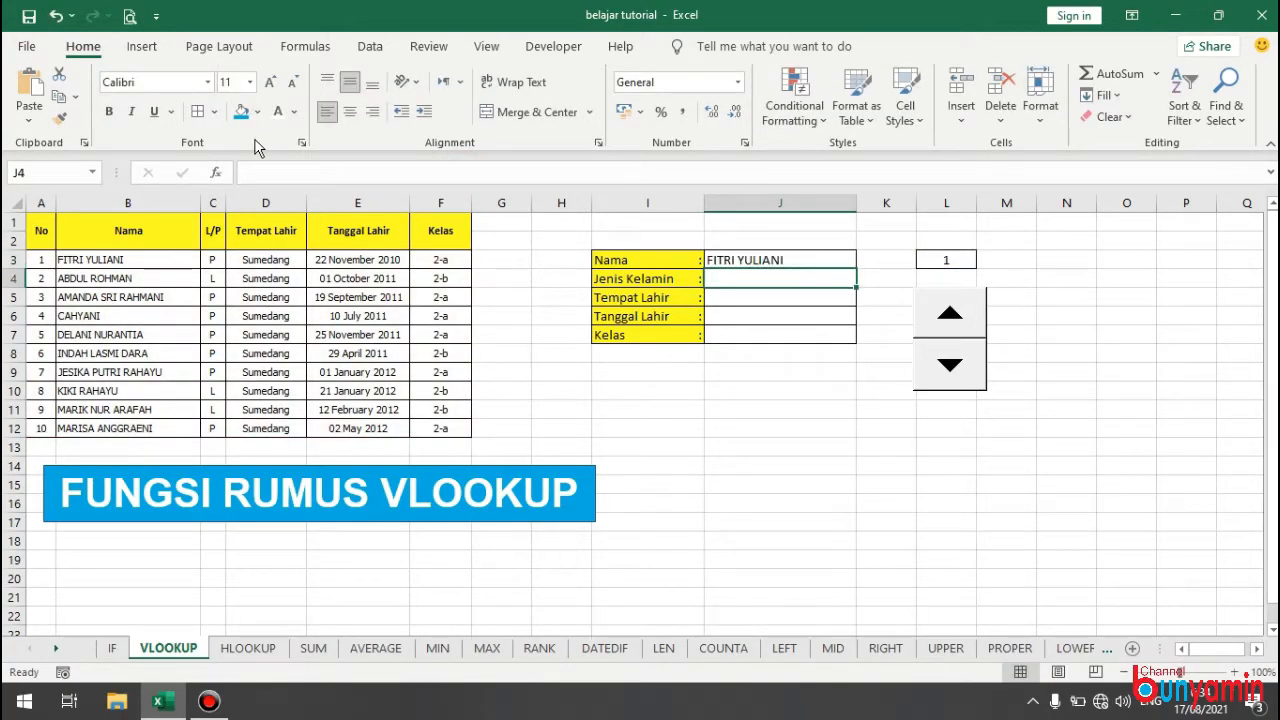
{"action": "double_click", "coordinate": [769, 279]}
{"action": "key", "text": "ctrl+v"}
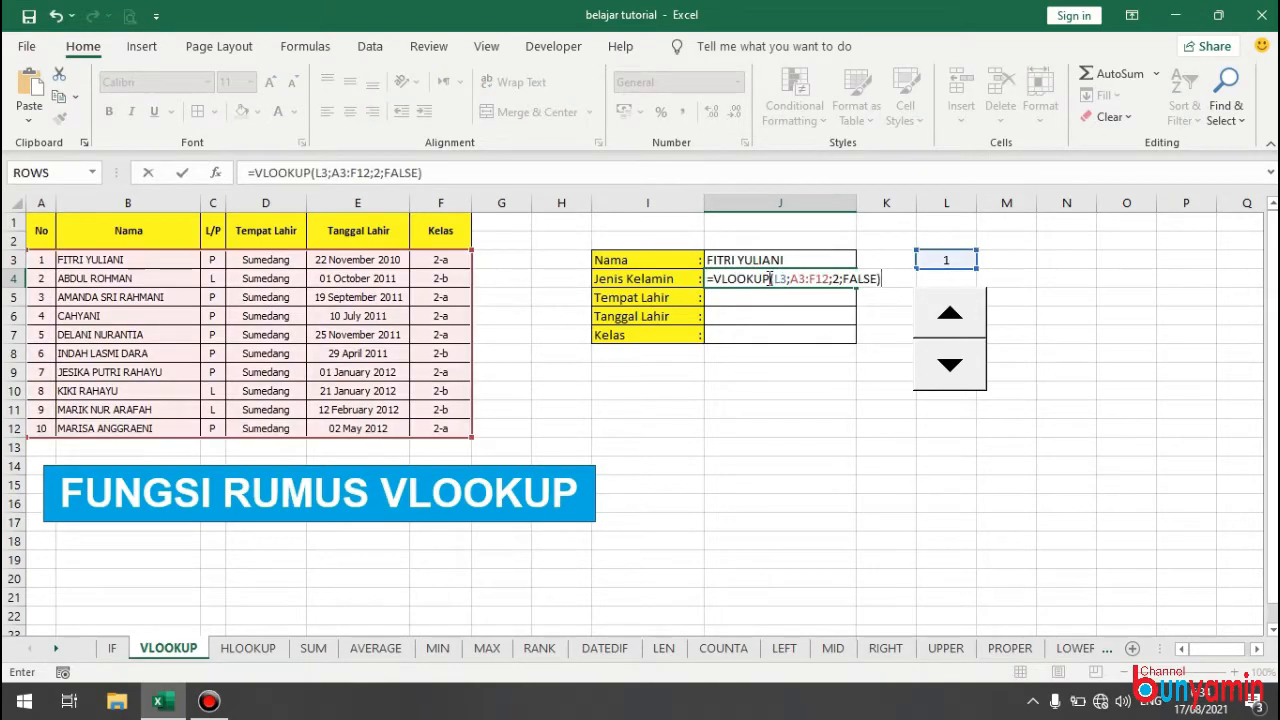
{"action": "left_click", "coordinate": [835, 279]}
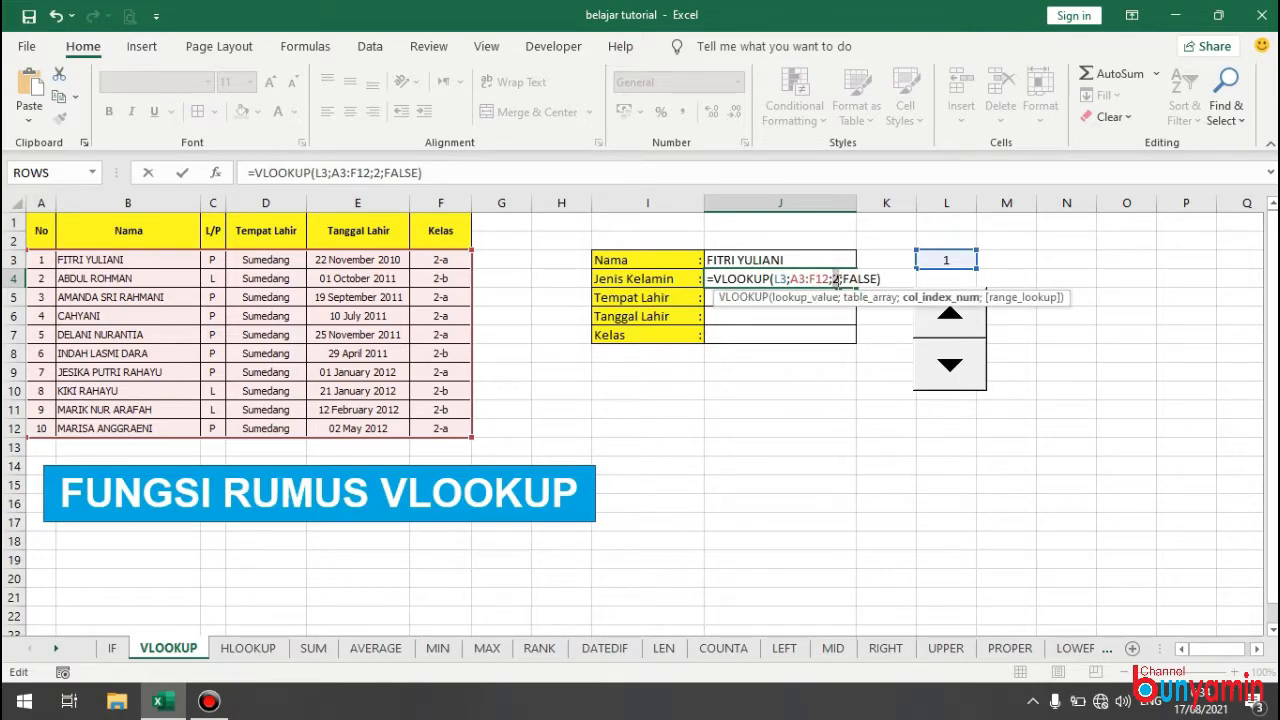
{"action": "type", "text": "3"}
{"action": "key", "text": "Return"}
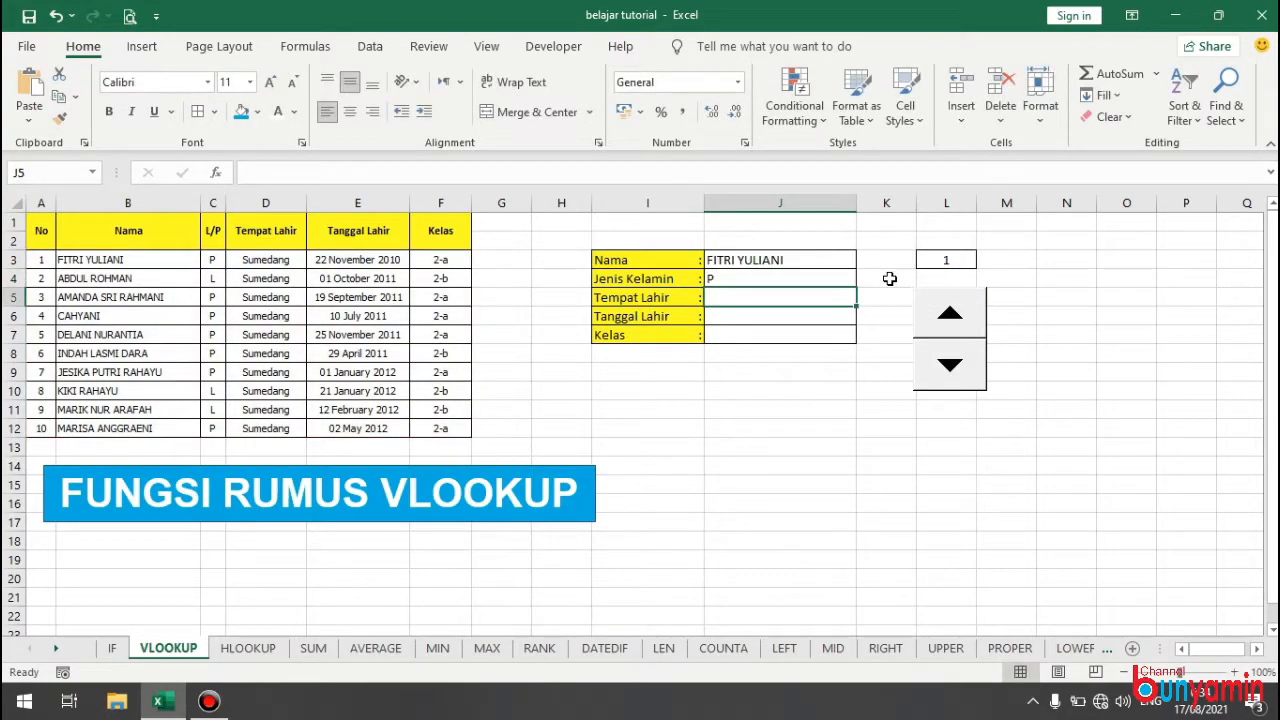
{"action": "left_click", "coordinate": [804, 283]}
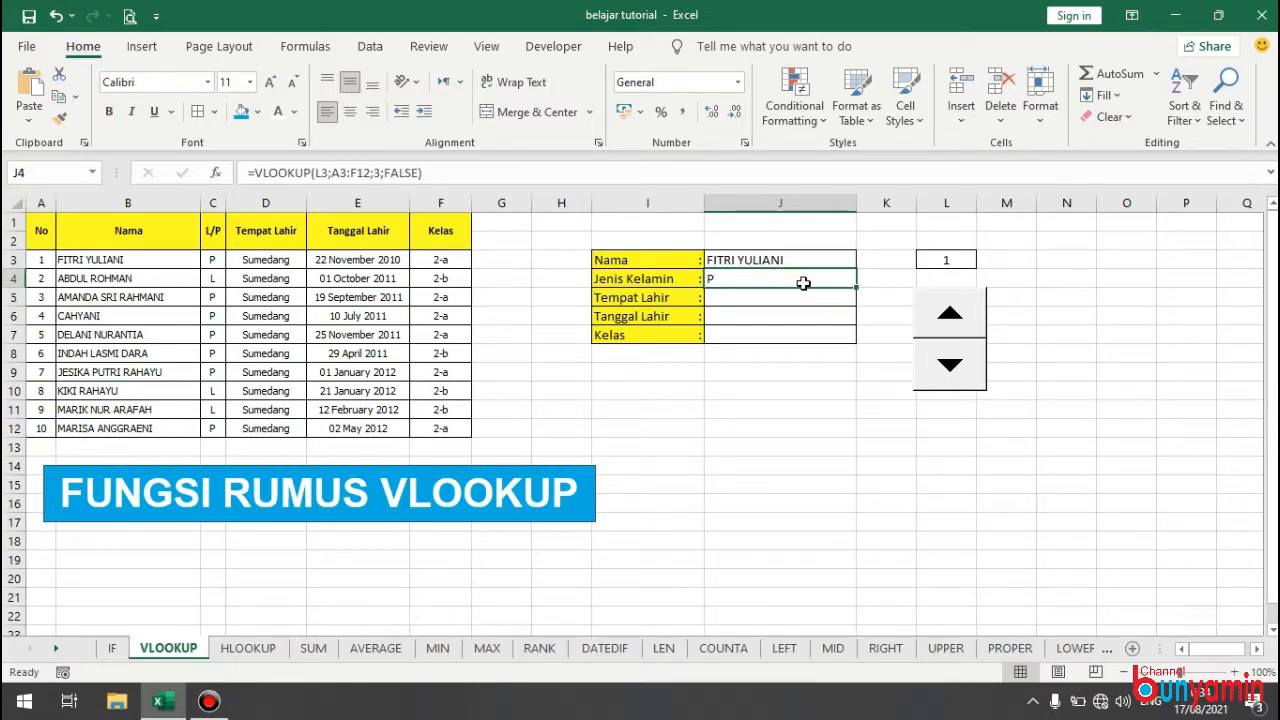
Enter the copied lookup formula for Tempat Lahir in J5 with column index 4.
{"action": "double_click", "coordinate": [805, 297]}
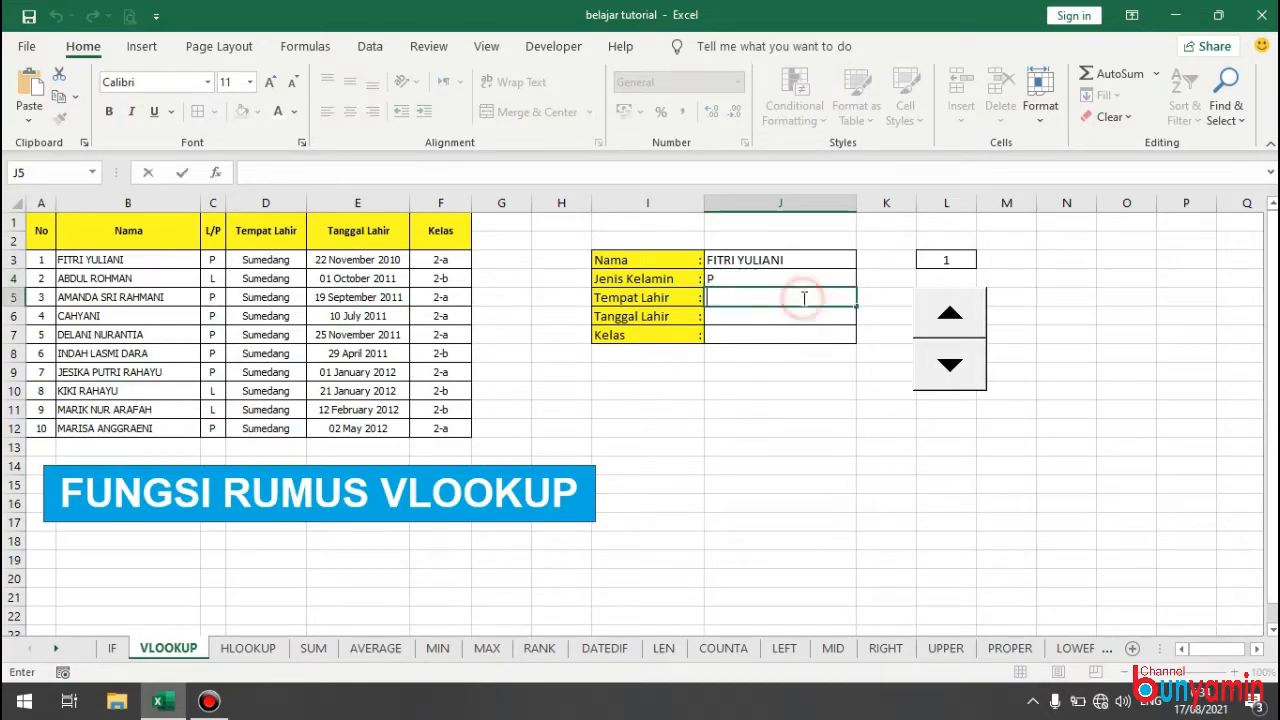
{"action": "key", "text": "ctrl+v"}
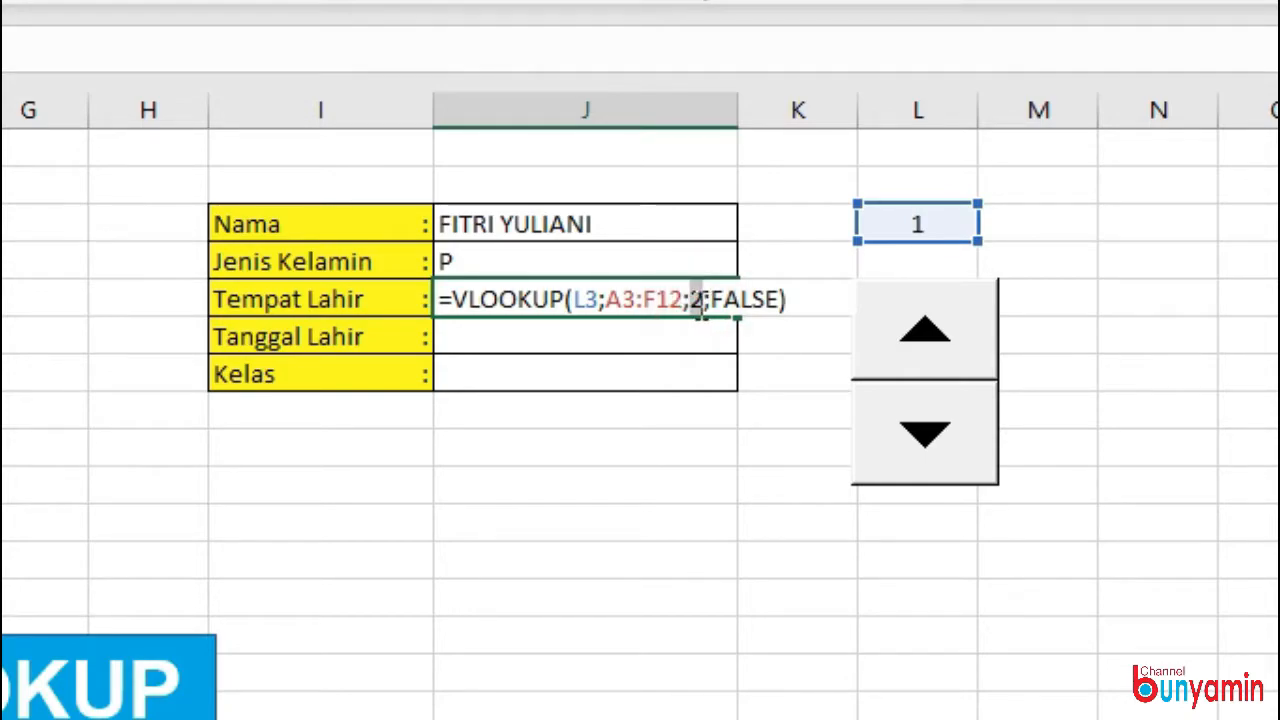
{"action": "double_click", "coordinate": [699, 300]}
{"action": "type", "text": "4"}
{"action": "key", "text": "Return"}
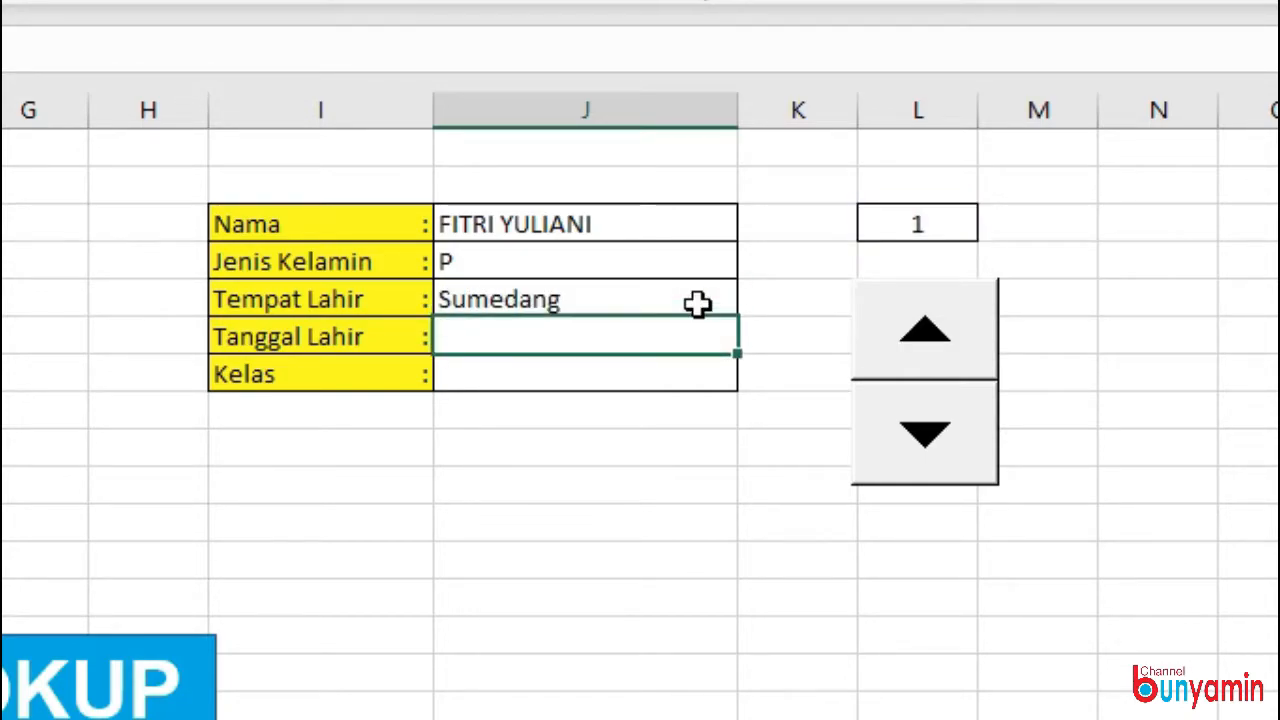
Paste =VLOOKUP(L3;A3:F12;2;FALSE) into the Tanggal Lahir and Kelas result cells J6 and J7.
{"action": "type", "text": "=VLOOKUP(L3;A3:F12;2;FALSE)"}
{"action": "key", "text": "Return"}
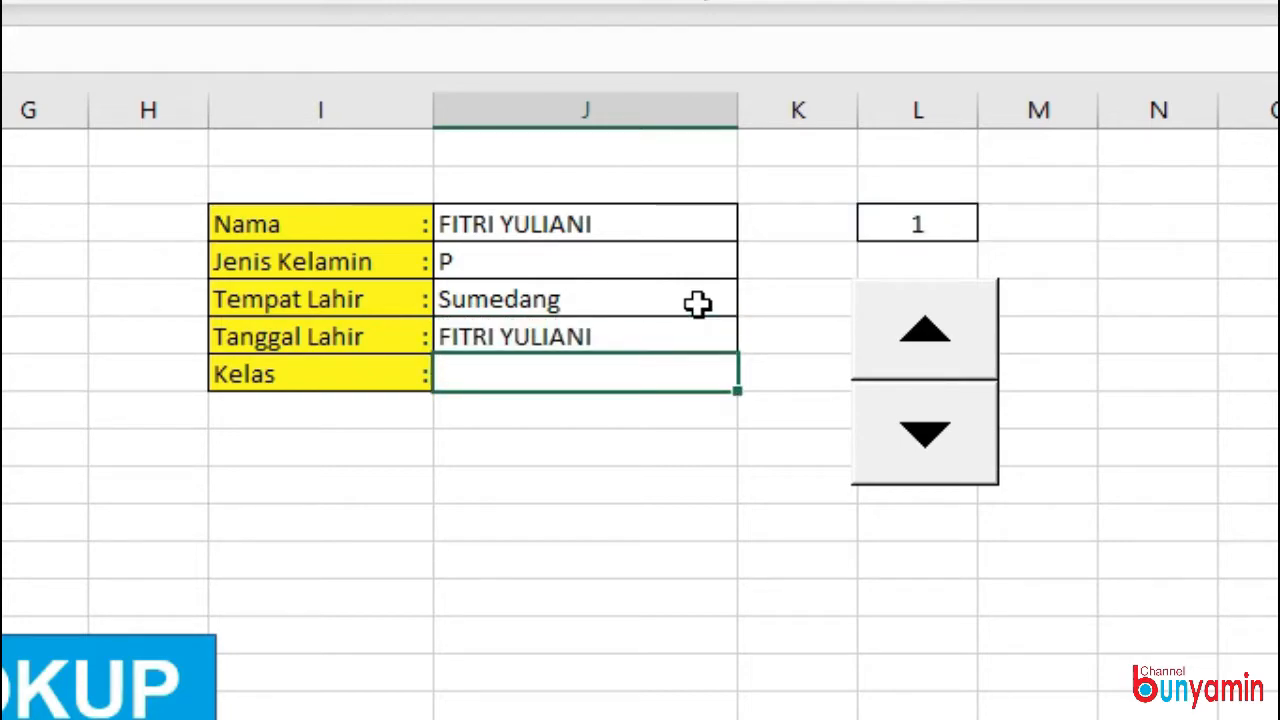
{"action": "key", "text": "F2"}
{"action": "key", "text": "ctrl+v"}
{"action": "key", "text": "Return"}
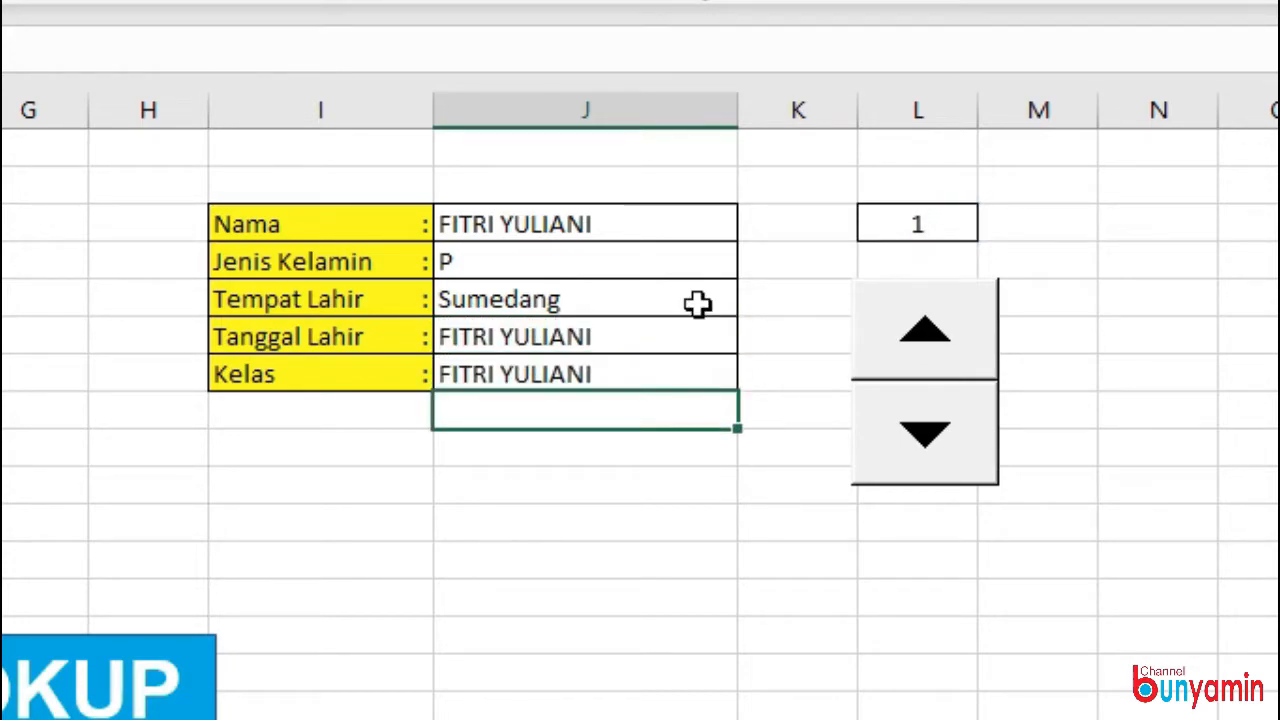
Set the column index of the Tanggal Lahir formula in J6 to 5.
{"action": "left_click", "coordinate": [638, 346]}
{"action": "double_click", "coordinate": [638, 346]}
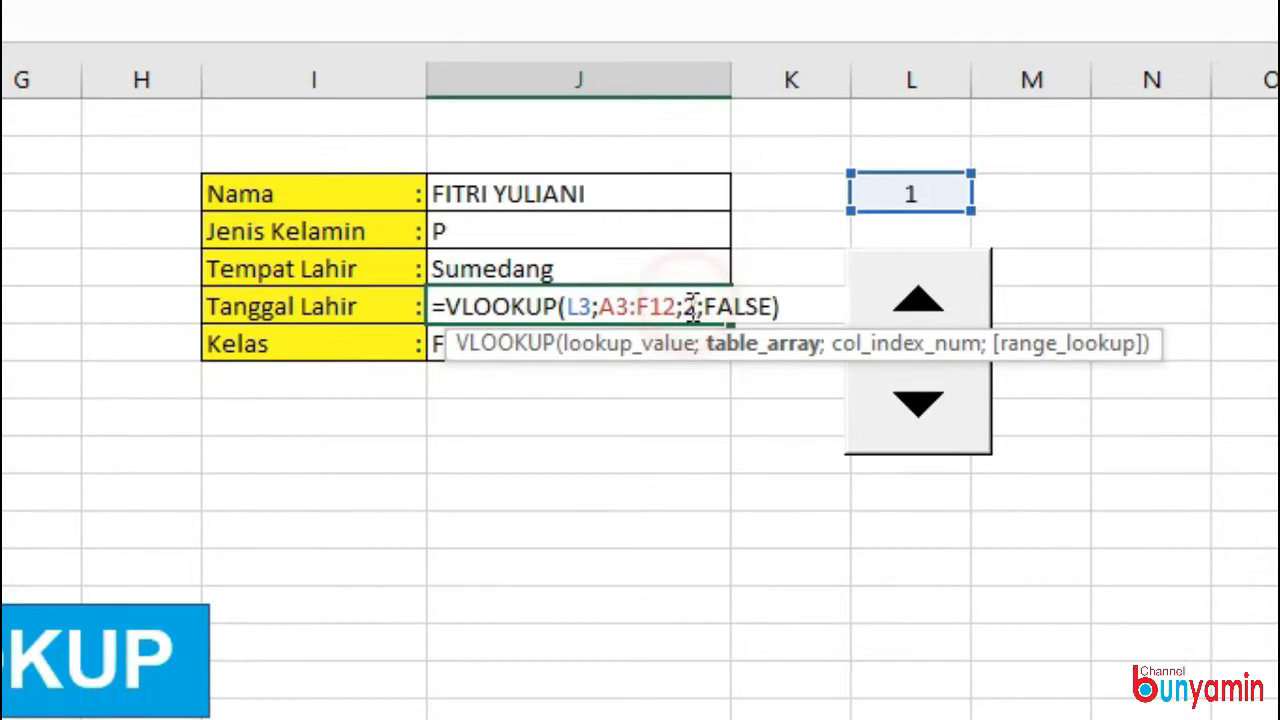
{"action": "double_click", "coordinate": [708, 336]}
{"action": "type", "text": "3"}
{"action": "key", "text": "Return"}
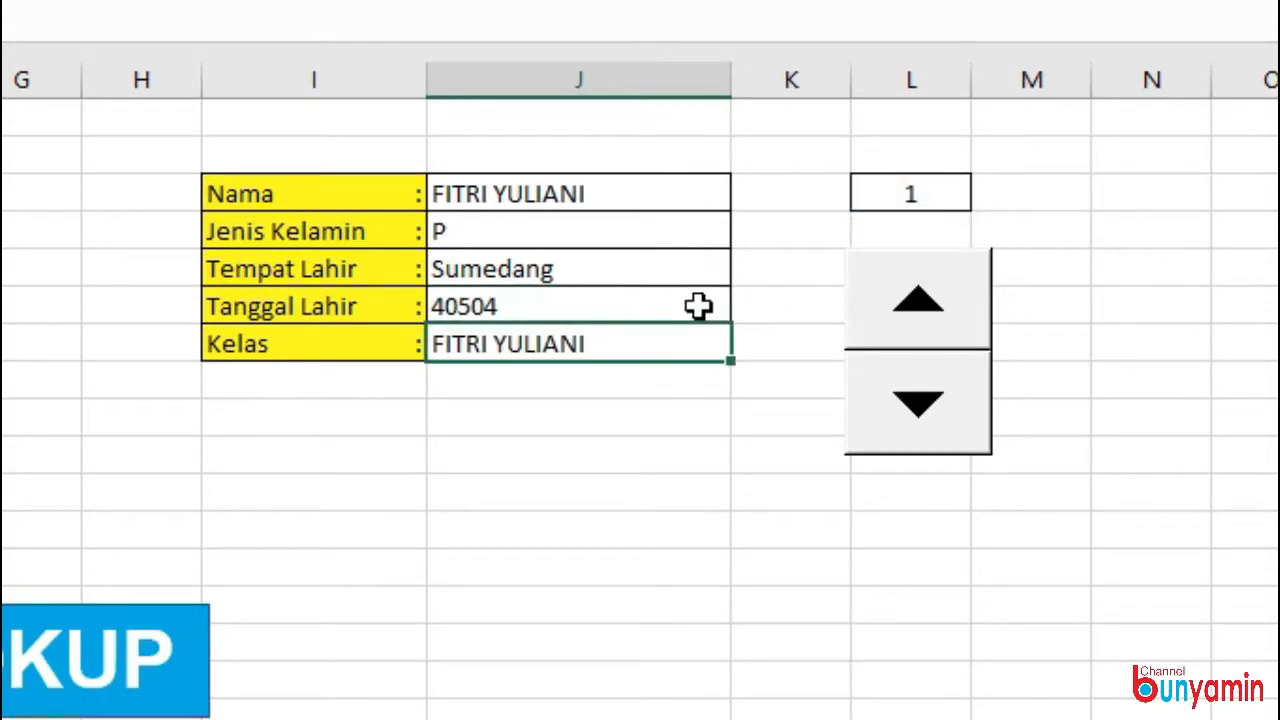
Set the column index of the Kelas formula in J7 to 6.
{"action": "double_click", "coordinate": [510, 343]}
{"action": "double_click", "coordinate": [688, 343]}
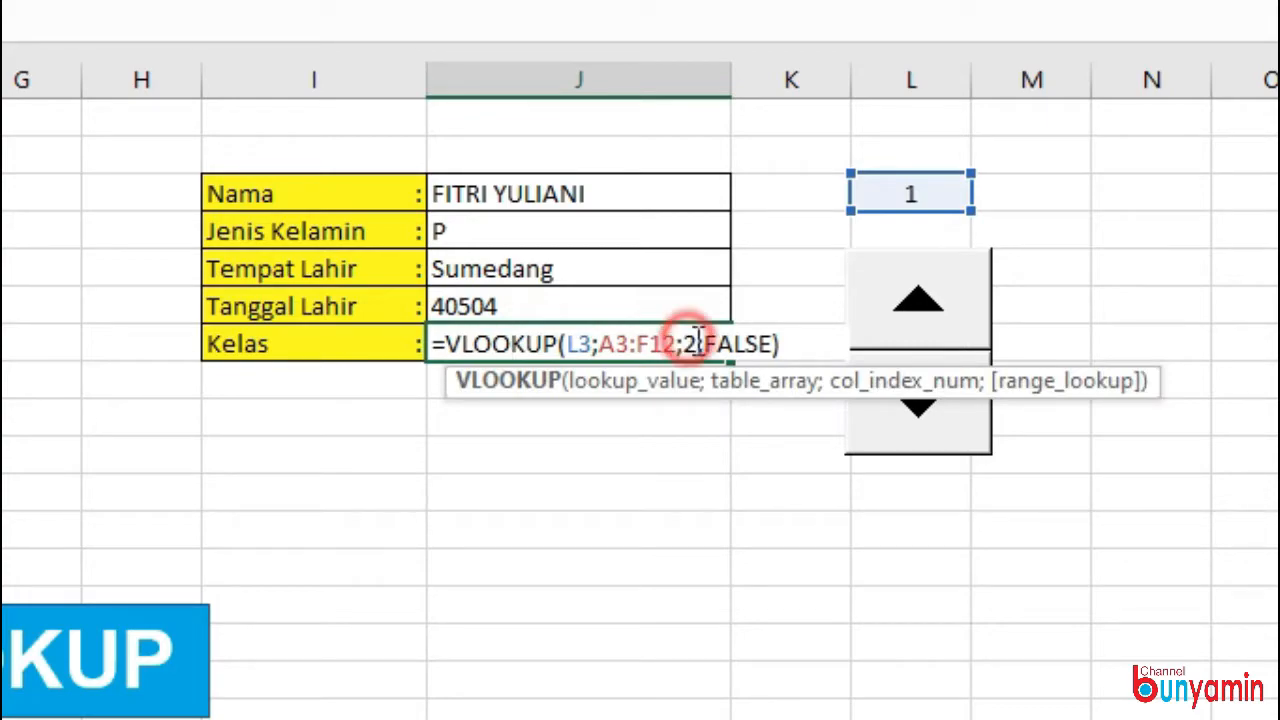
{"action": "type", "text": "6"}
{"action": "key", "text": "Return"}
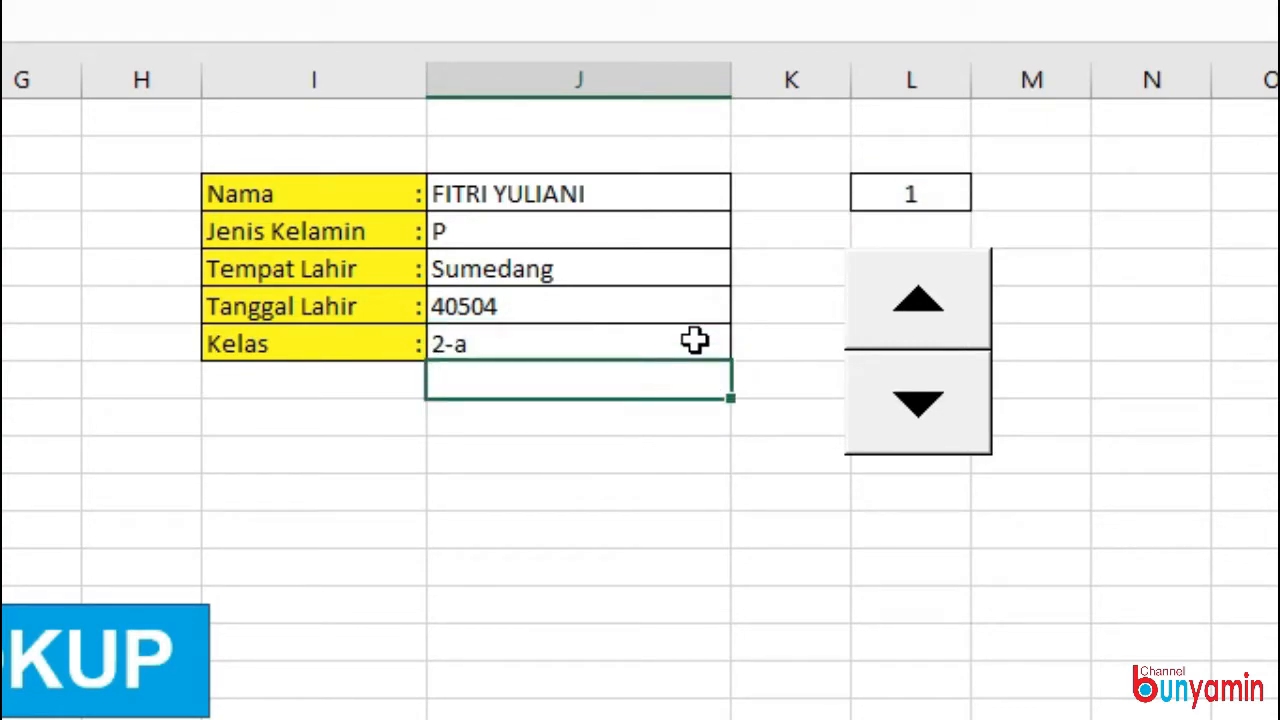
Insert the TEXT function in front of the VLOOKUP in the Tanggal Lahir formula in J6.
{"action": "left_click", "coordinate": [512, 304]}
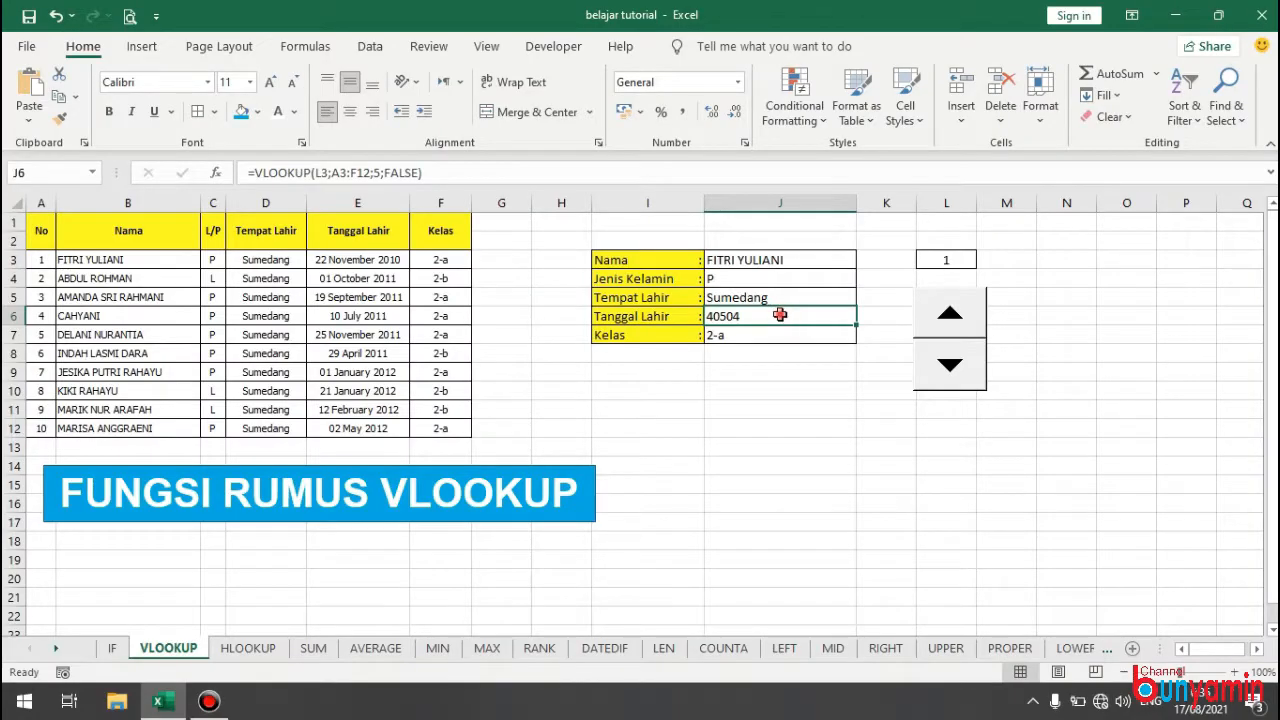
{"action": "double_click", "coordinate": [780, 315]}
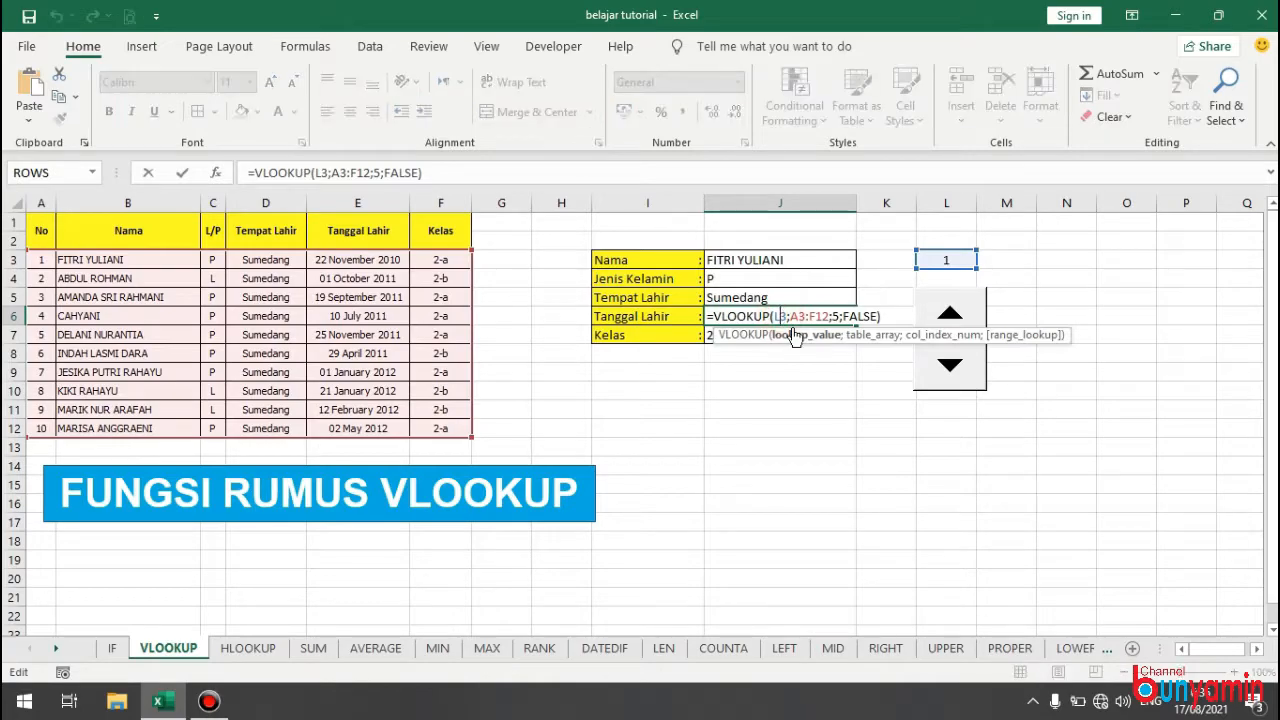
{"action": "left_click", "coordinate": [714, 316]}
{"action": "type", "text": "tex"}
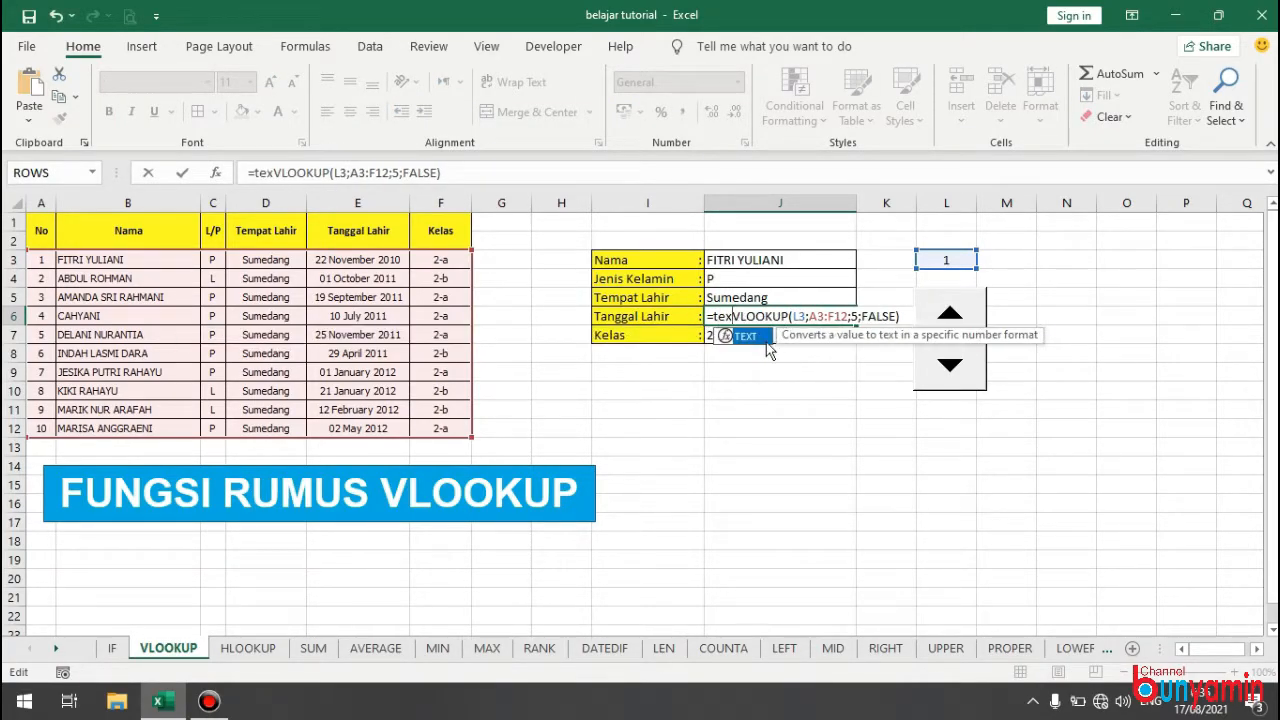
{"action": "double_click", "coordinate": [752, 337]}
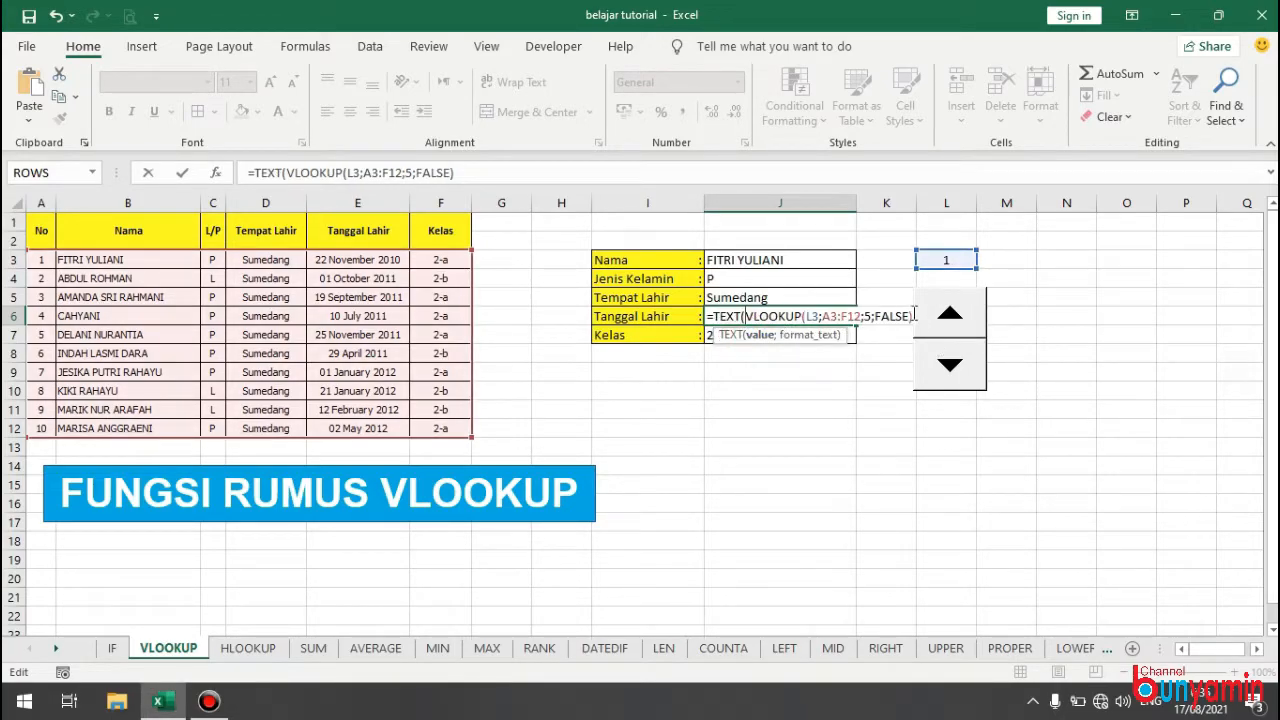
Complete the TEXT function in J6 with the date format "dd-mm-yyyy" as its second argument.
{"action": "left_click", "coordinate": [467, 171]}
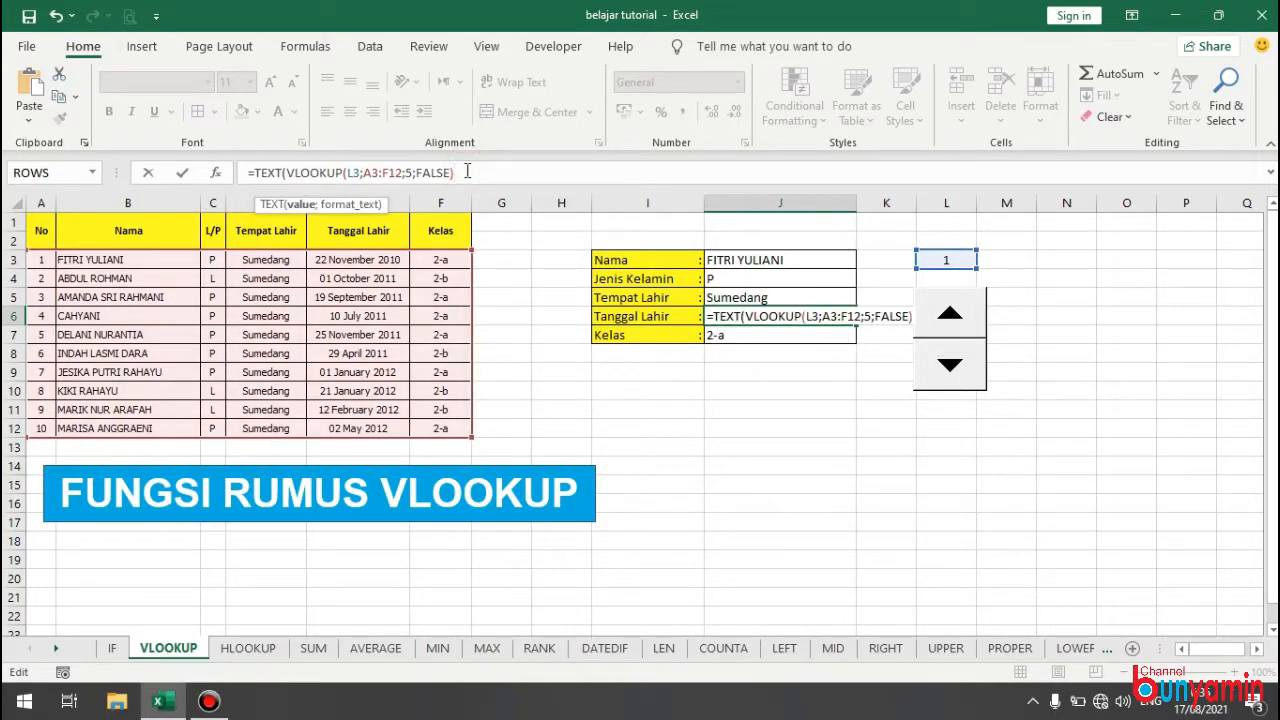
{"action": "type", "text": ";"}
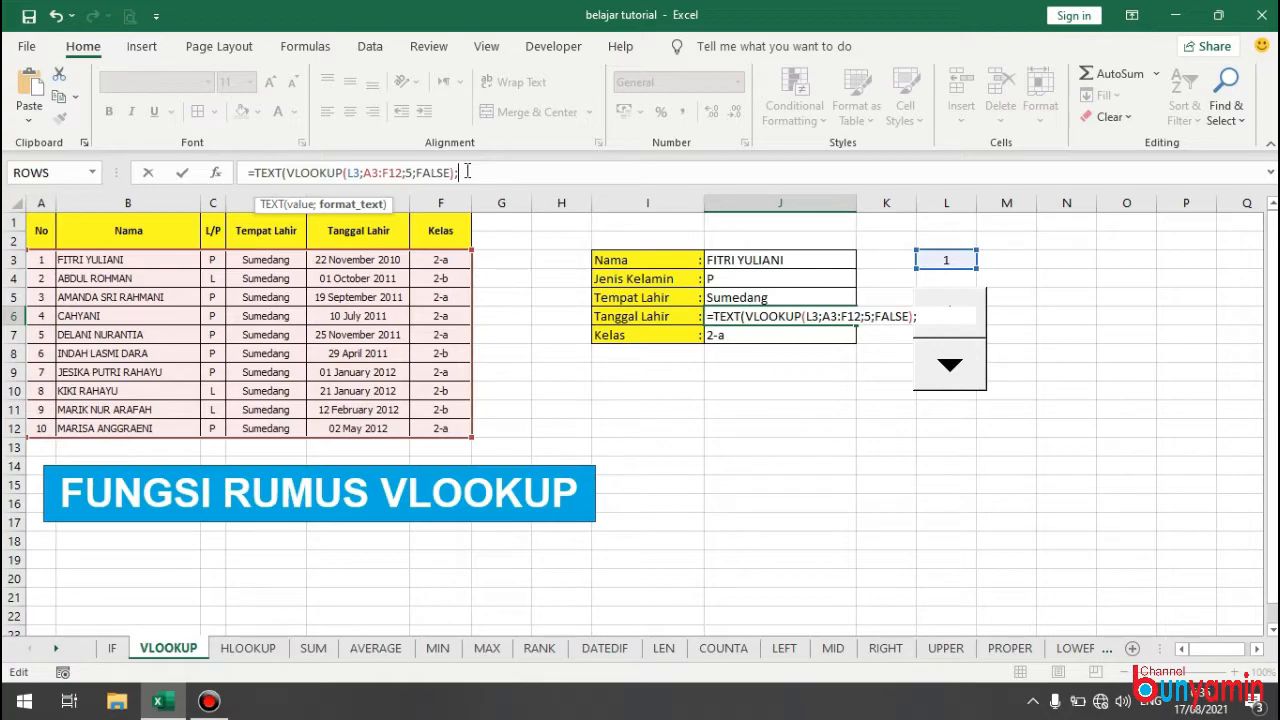
{"action": "type", "text": "\"dd-mm-yyyy"}
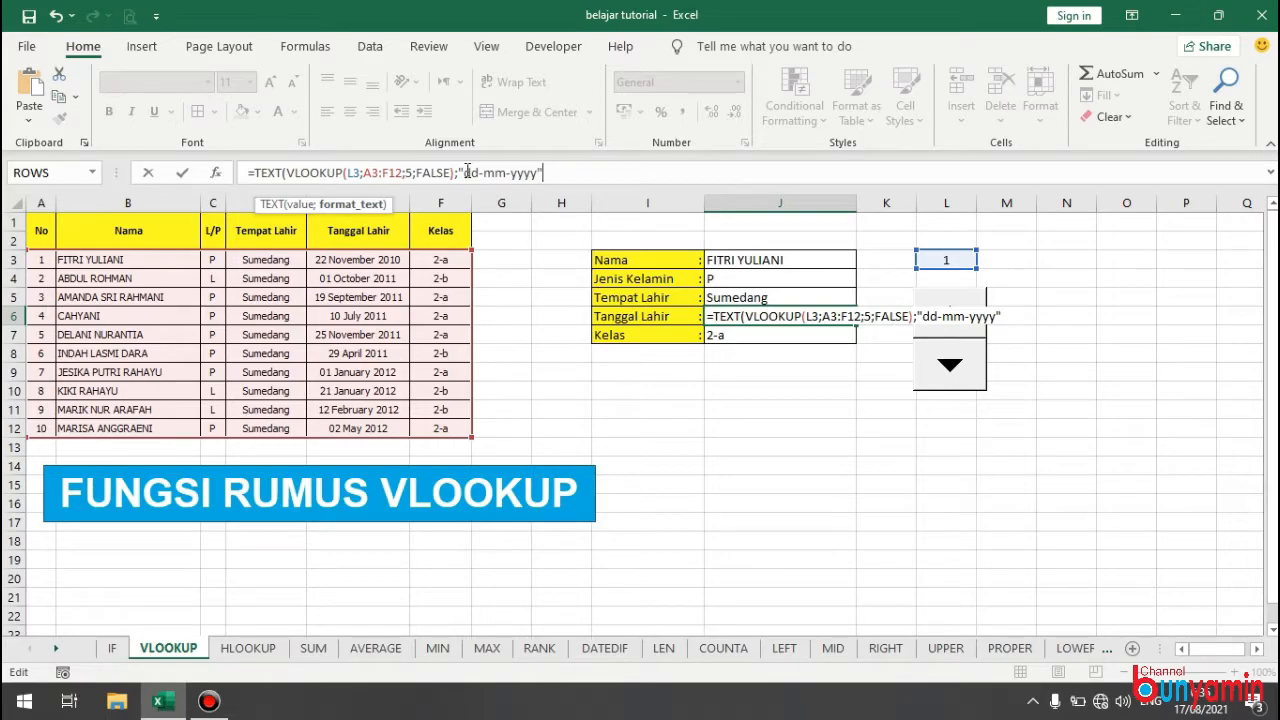
{"action": "type", "text": "\""}
{"action": "key", "text": "Return"}
{"action": "key", "text": "Return"}
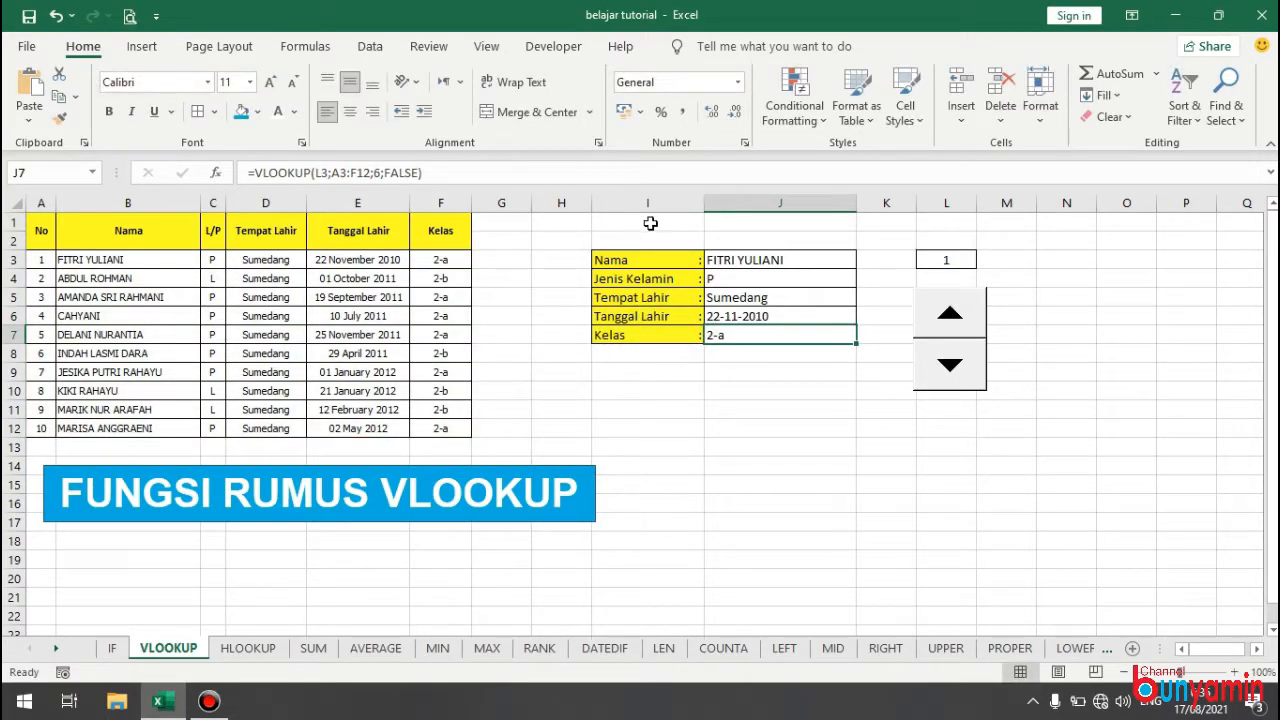
{"action": "left_click", "coordinate": [800, 317]}
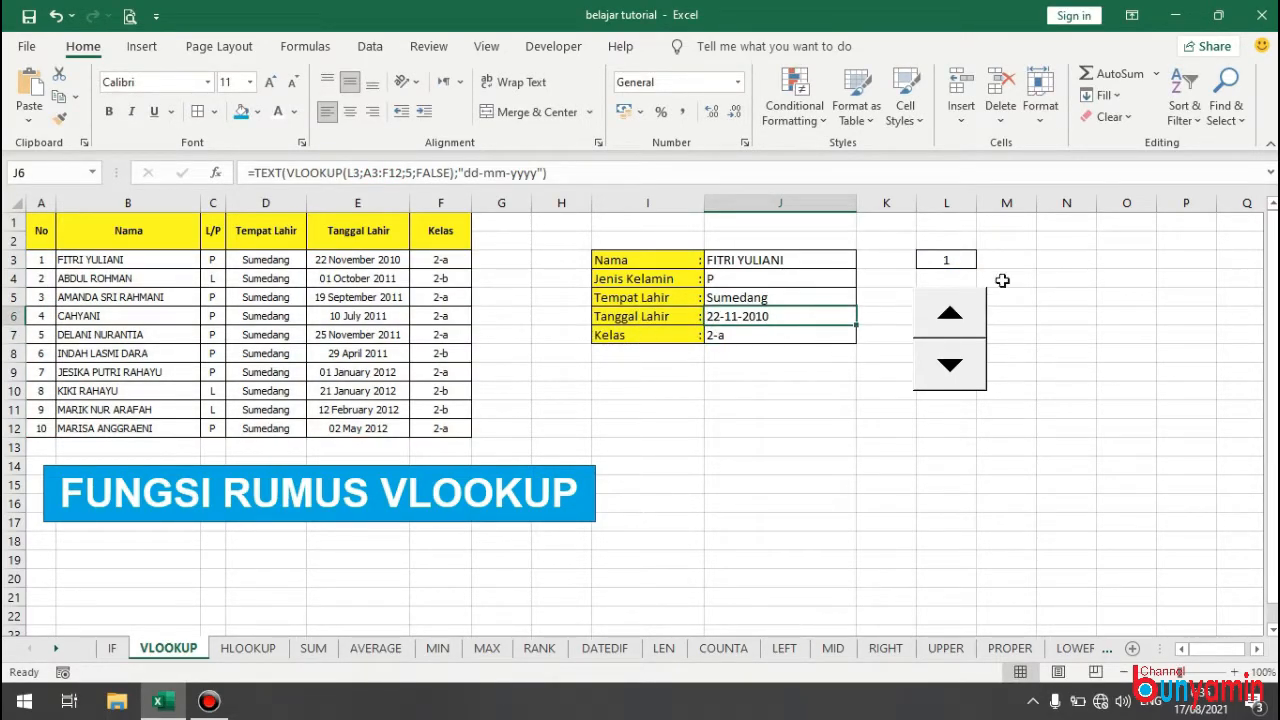
Change the Jenis Kelamin formula in J4 to =IF(VLOOKUP(L3;A3:F12;3;FALSE)="L";"Laki-laki";"Perempuan").
{"action": "left_click", "coordinate": [762, 336]}
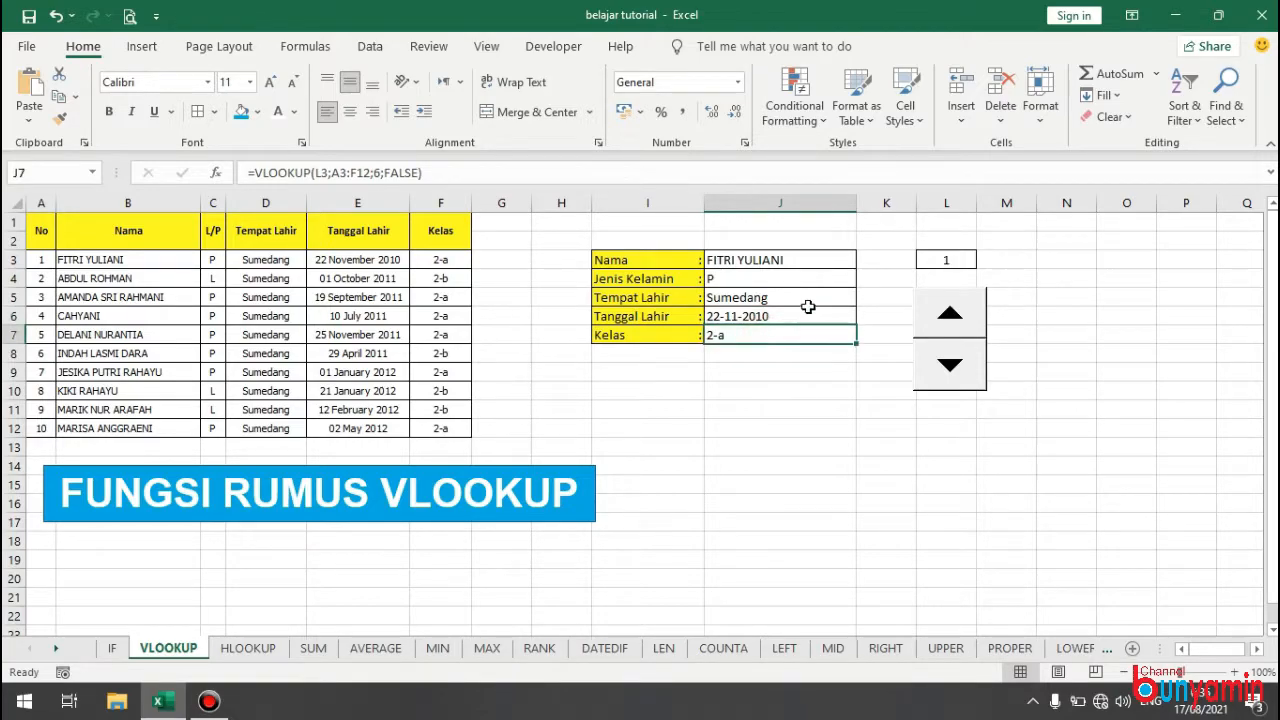
{"action": "double_click", "coordinate": [751, 277]}
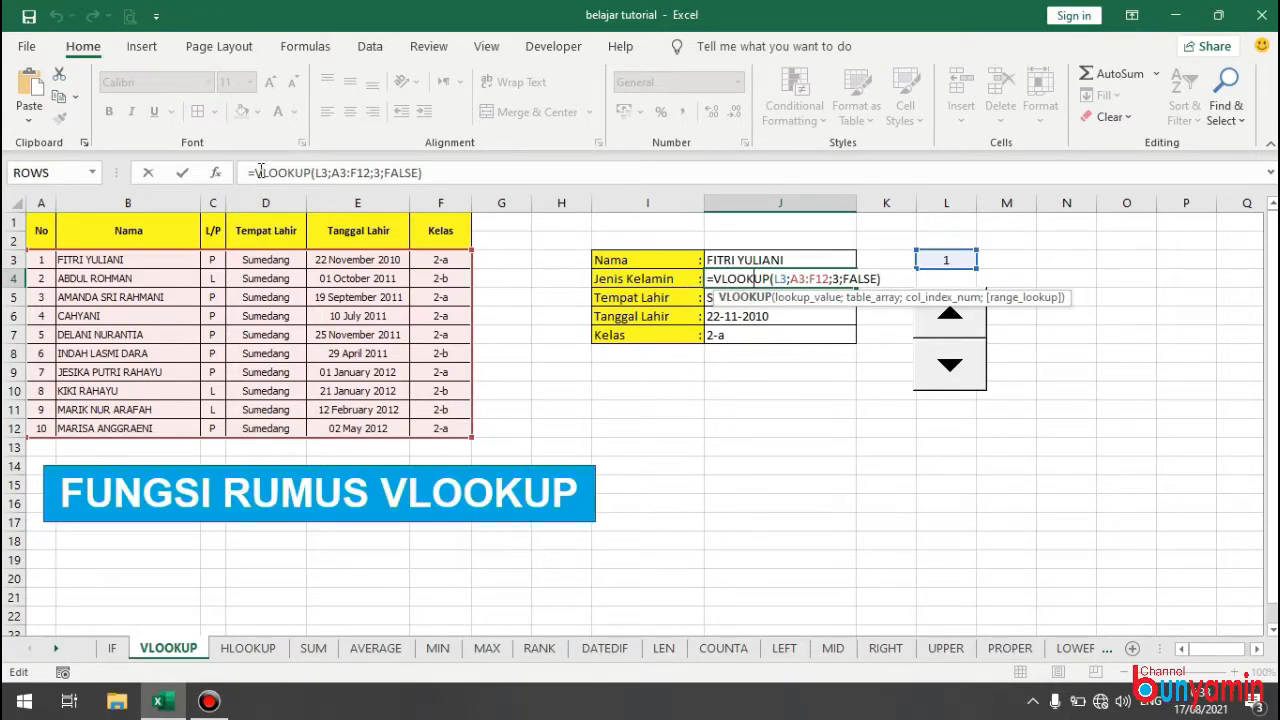
{"action": "left_click", "coordinate": [256, 172]}
{"action": "type", "text": "IF("}
{"action": "left_click", "coordinate": [452, 172]}
{"action": "type", "text": "=\"L\";"}
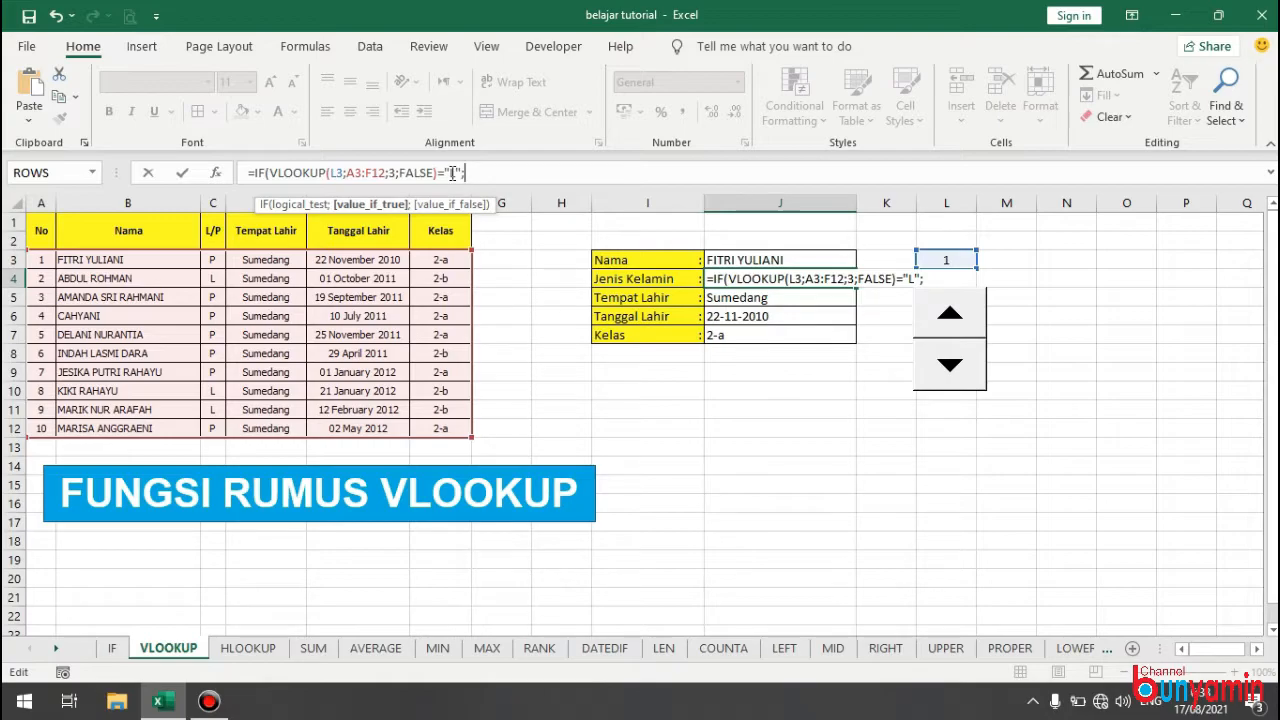
{"action": "type", "text": "\"Laki-laki\";\""}
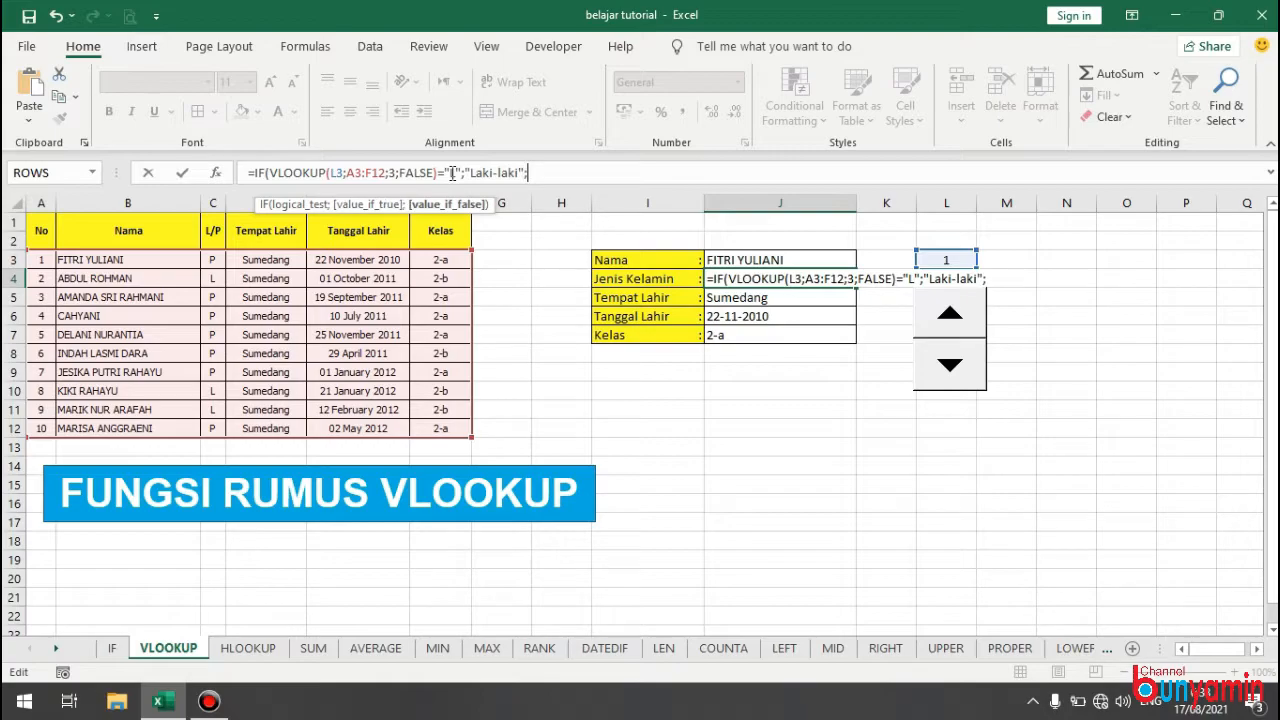
{"action": "type", "text": "Perempuan"}
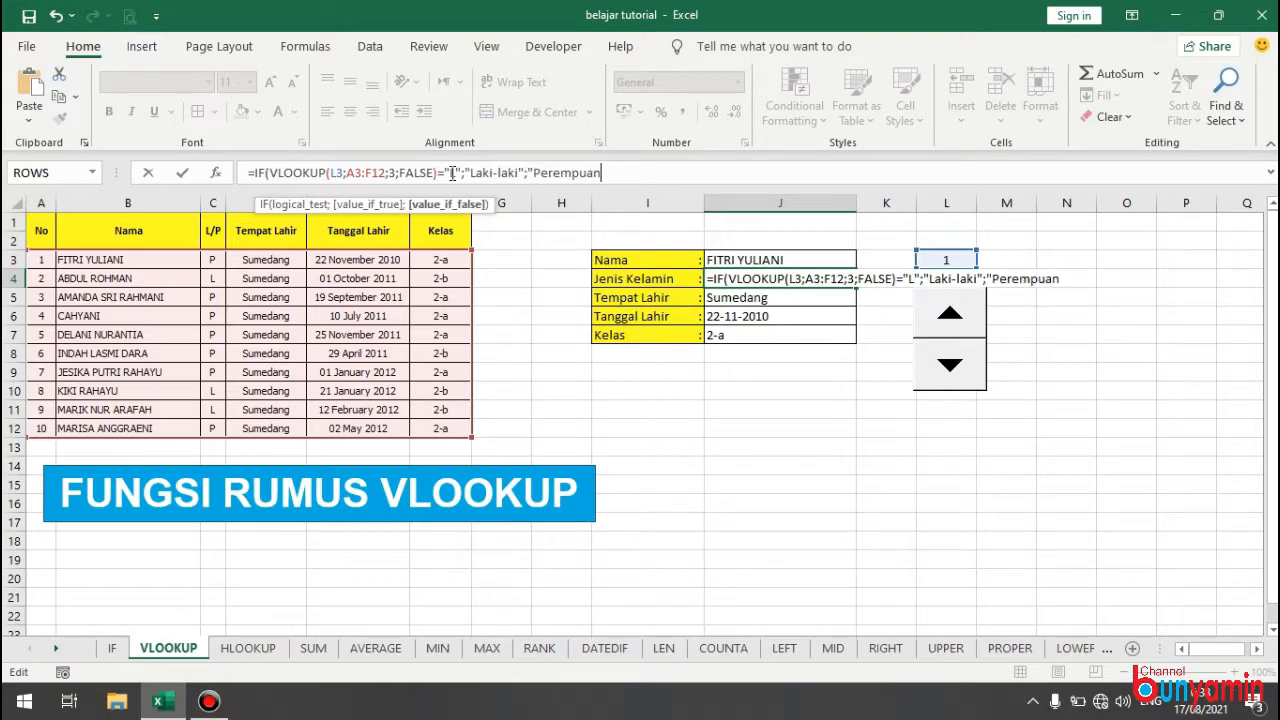
{"action": "key", "text": "Return"}
{"action": "key", "text": "Return"}
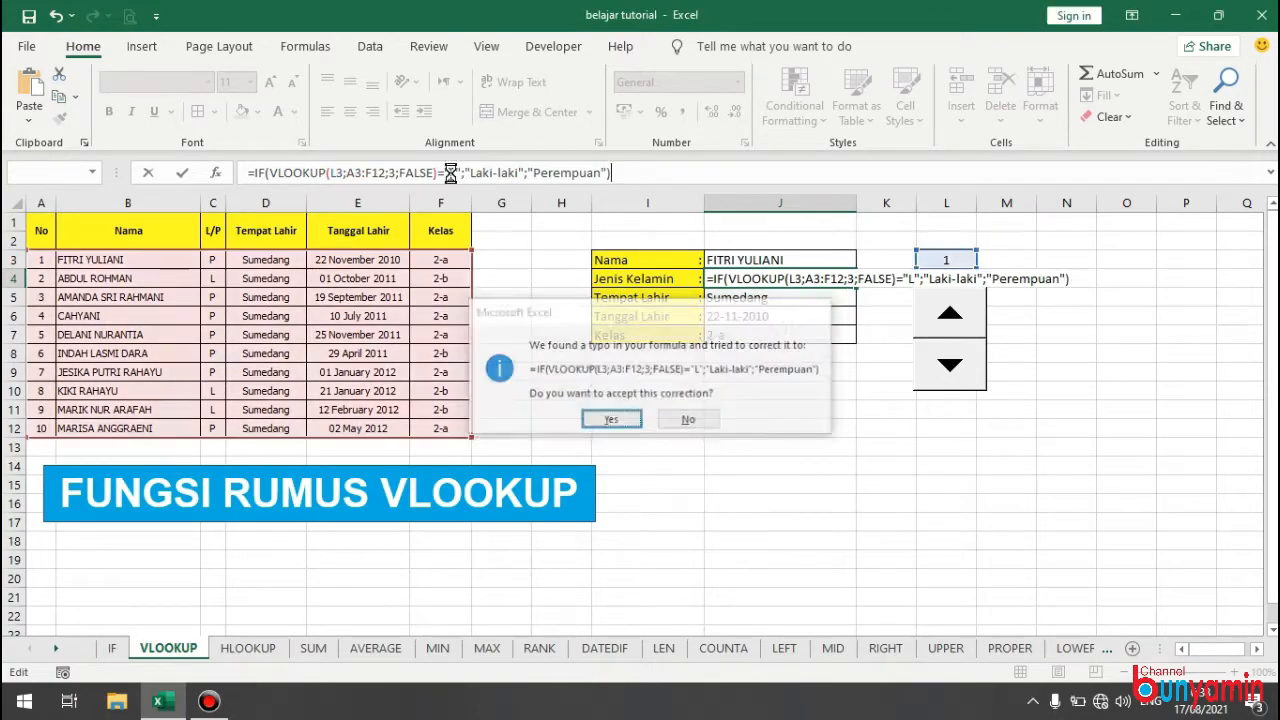
Test all the lookup formulas by stepping the number in L3 up through the student records.
{"action": "left_click", "coordinate": [948, 314]}
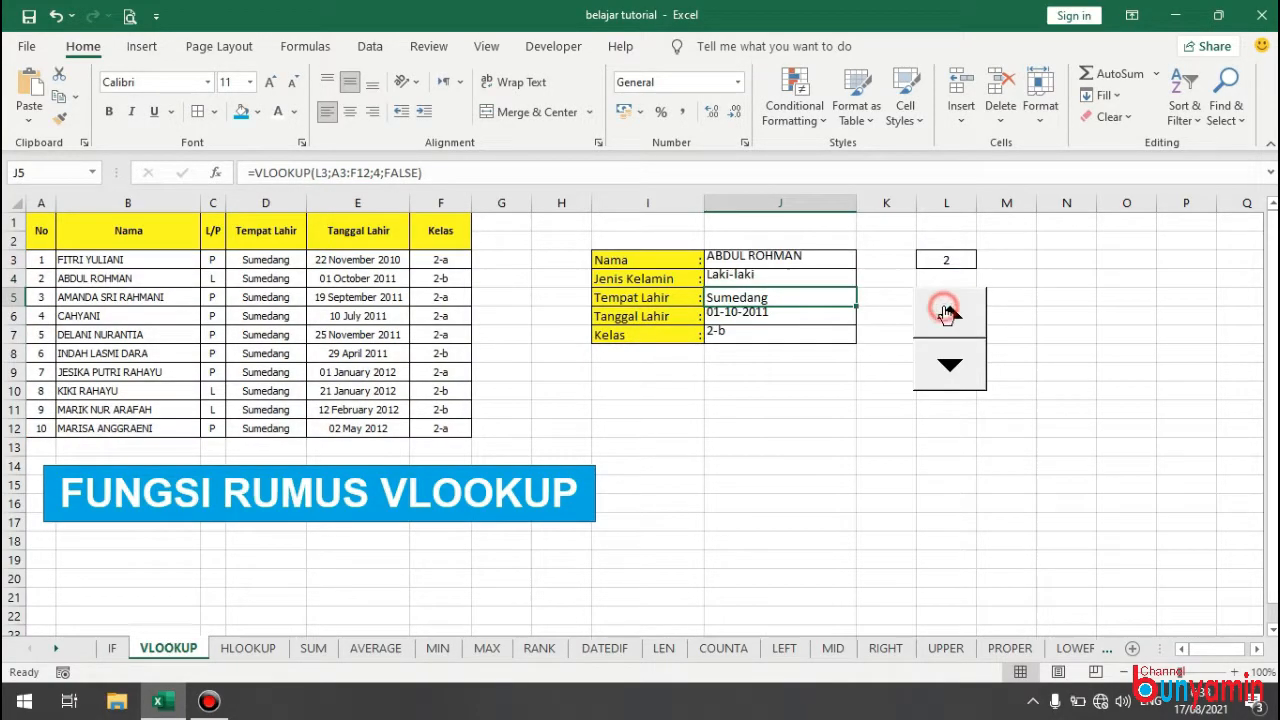
{"action": "left_click", "coordinate": [948, 314]}
{"action": "left_click", "coordinate": [948, 314]}
{"action": "left_click", "coordinate": [948, 314]}
{"action": "left_click", "coordinate": [948, 314]}
{"action": "left_click", "coordinate": [948, 314]}
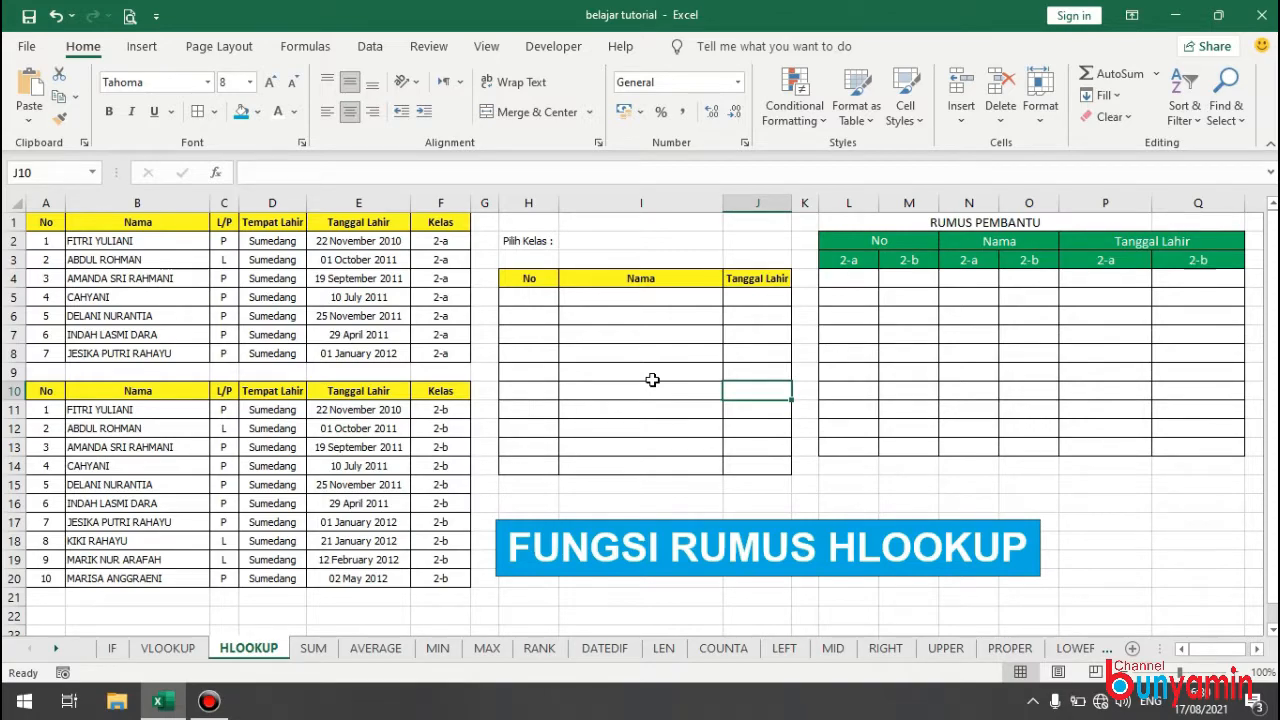
On the HLOOKUP sheet, enter =A2 in L4 under No 2-a and fill it down to L10.
{"action": "left_click", "coordinate": [849, 278]}
{"action": "type", "text": "="}
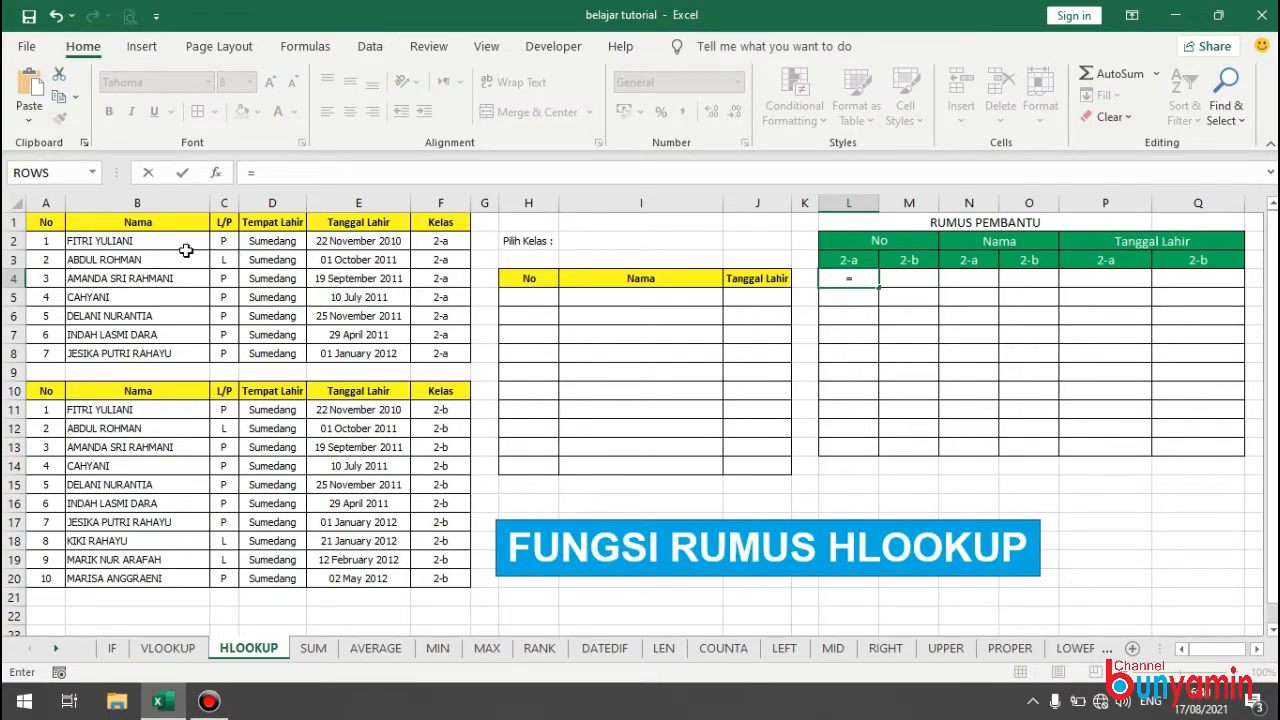
{"action": "left_click", "coordinate": [50, 241]}
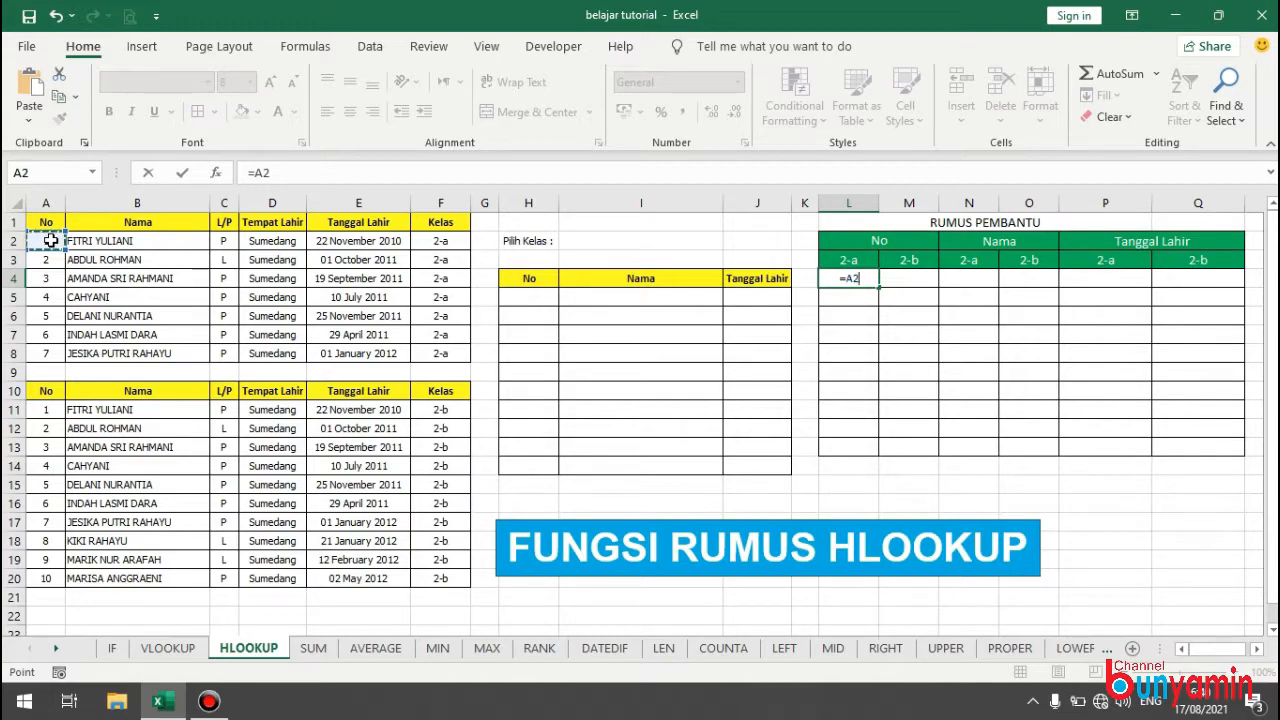
{"action": "key", "text": "Return"}
{"action": "left_click", "coordinate": [855, 284]}
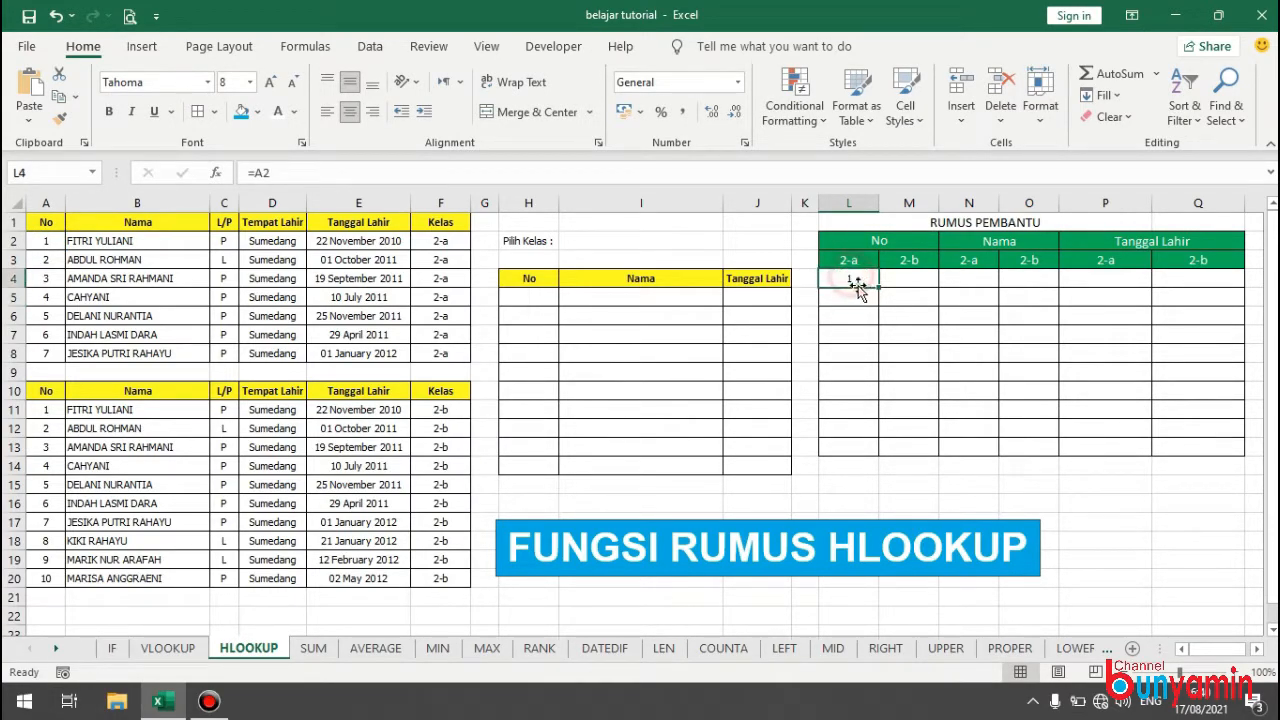
{"action": "left_click_drag", "start_coordinate": [879, 289], "coordinate": [880, 398]}
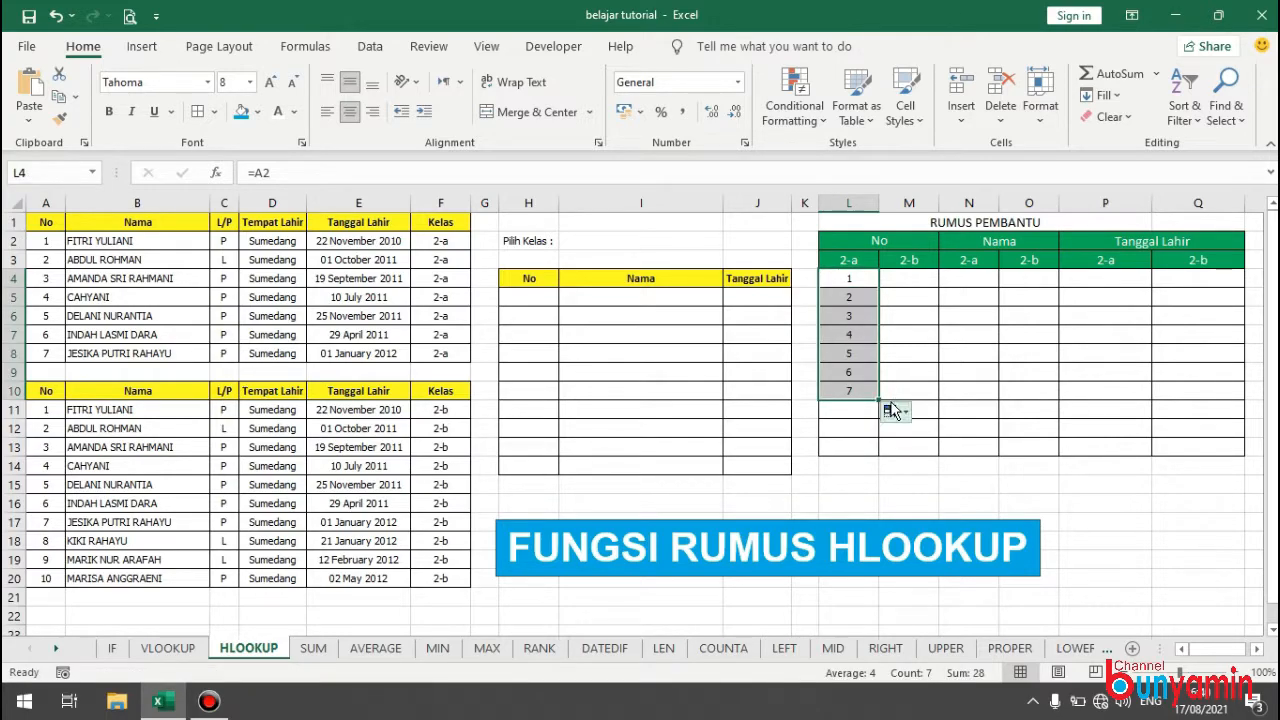
Enter =A11 in M4 under No 2-b and fill it down to M13.
{"action": "left_click", "coordinate": [849, 391]}
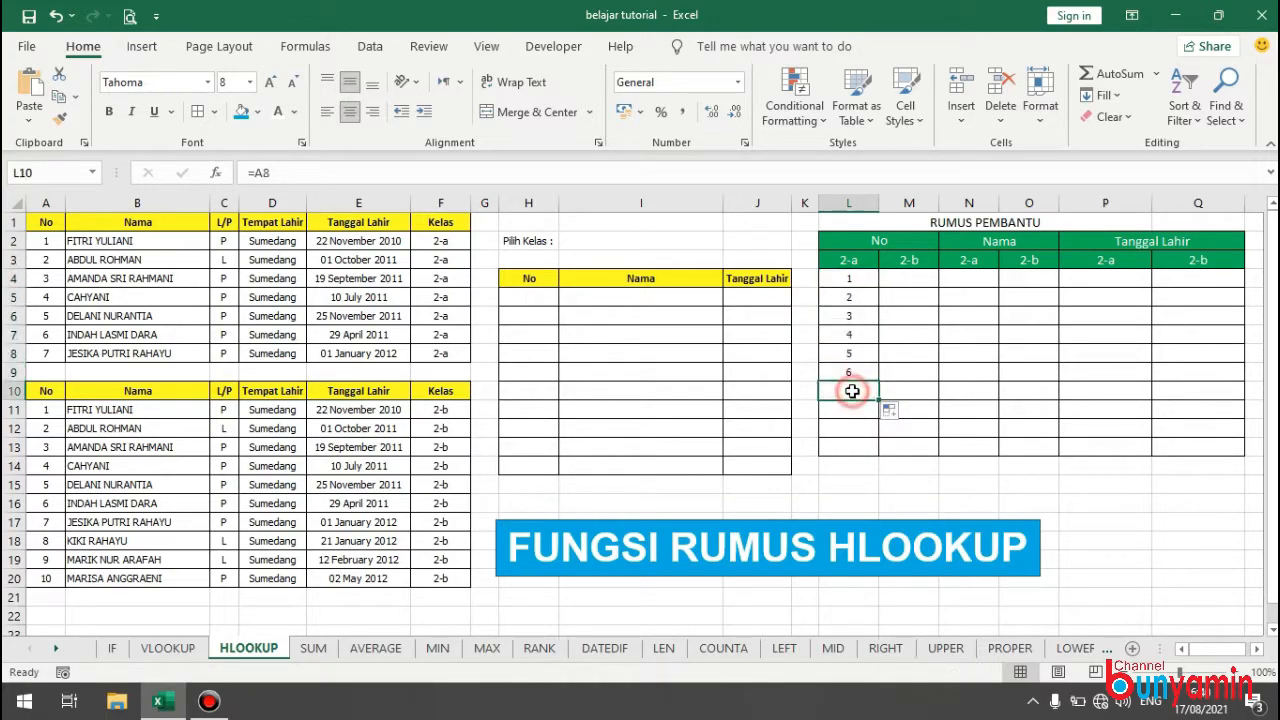
{"action": "left_click", "coordinate": [927, 279]}
{"action": "type", "text": "="}
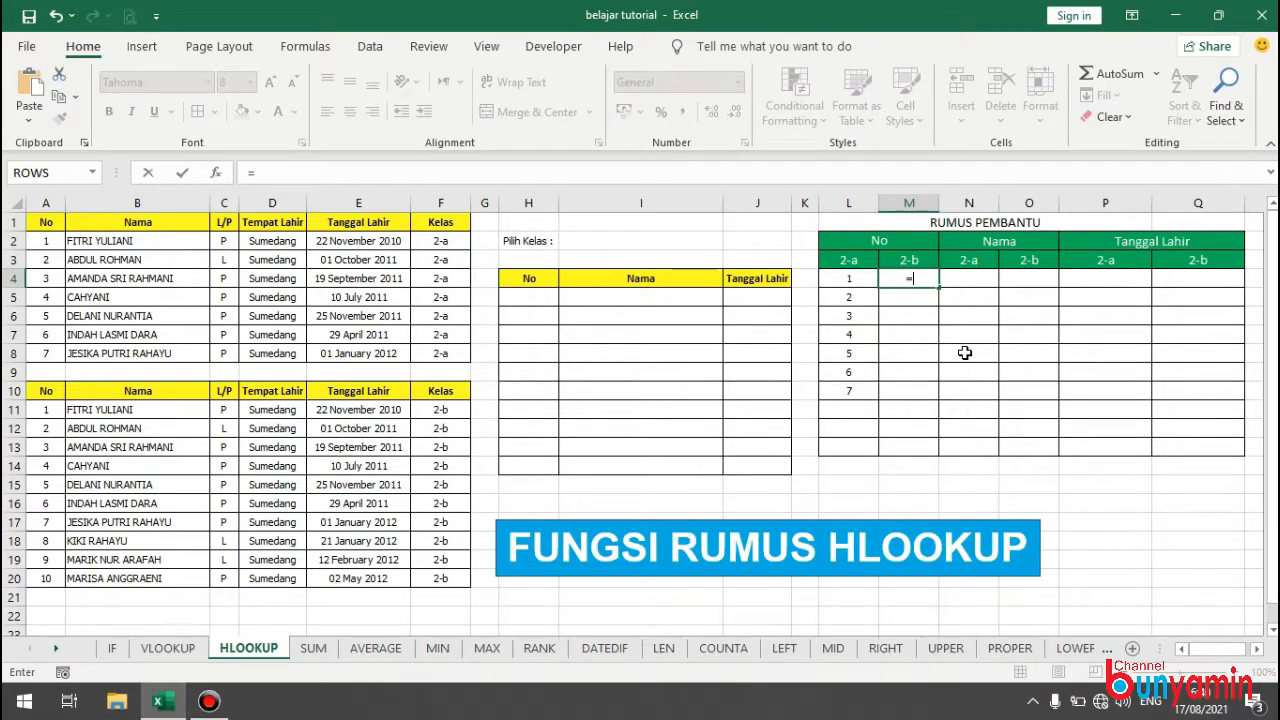
{"action": "left_click", "coordinate": [47, 411]}
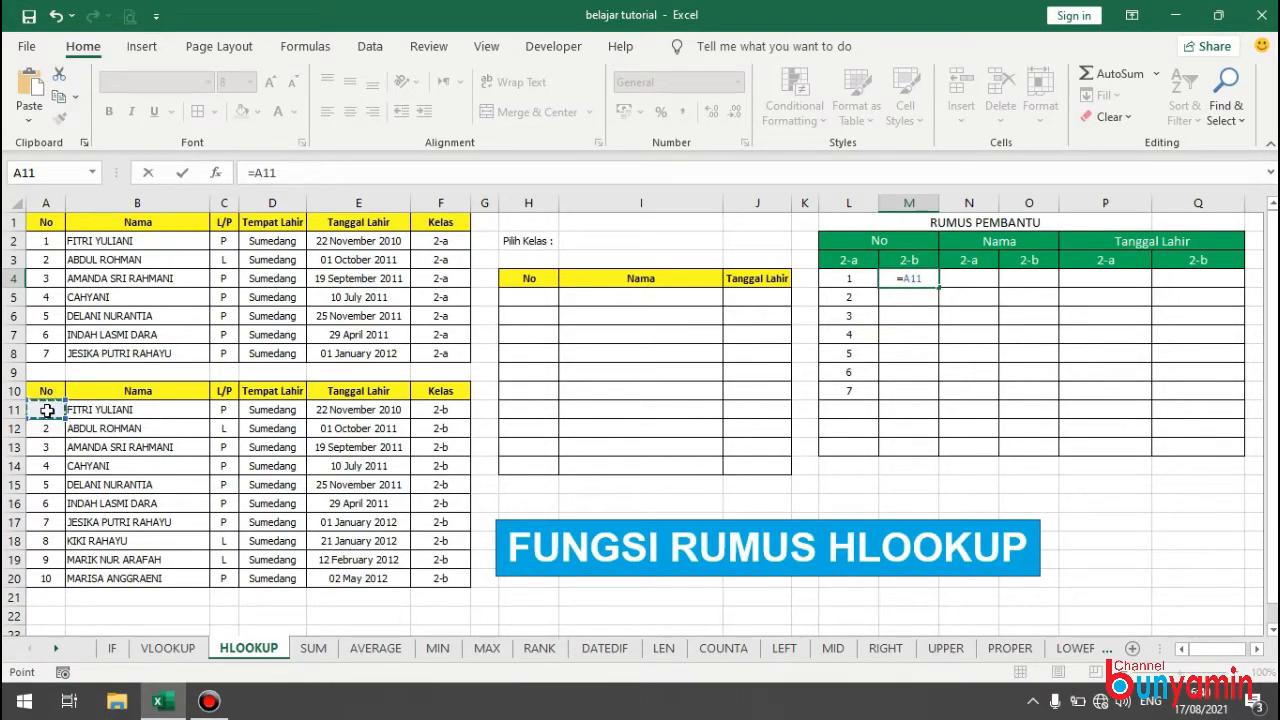
{"action": "key", "text": "Return"}
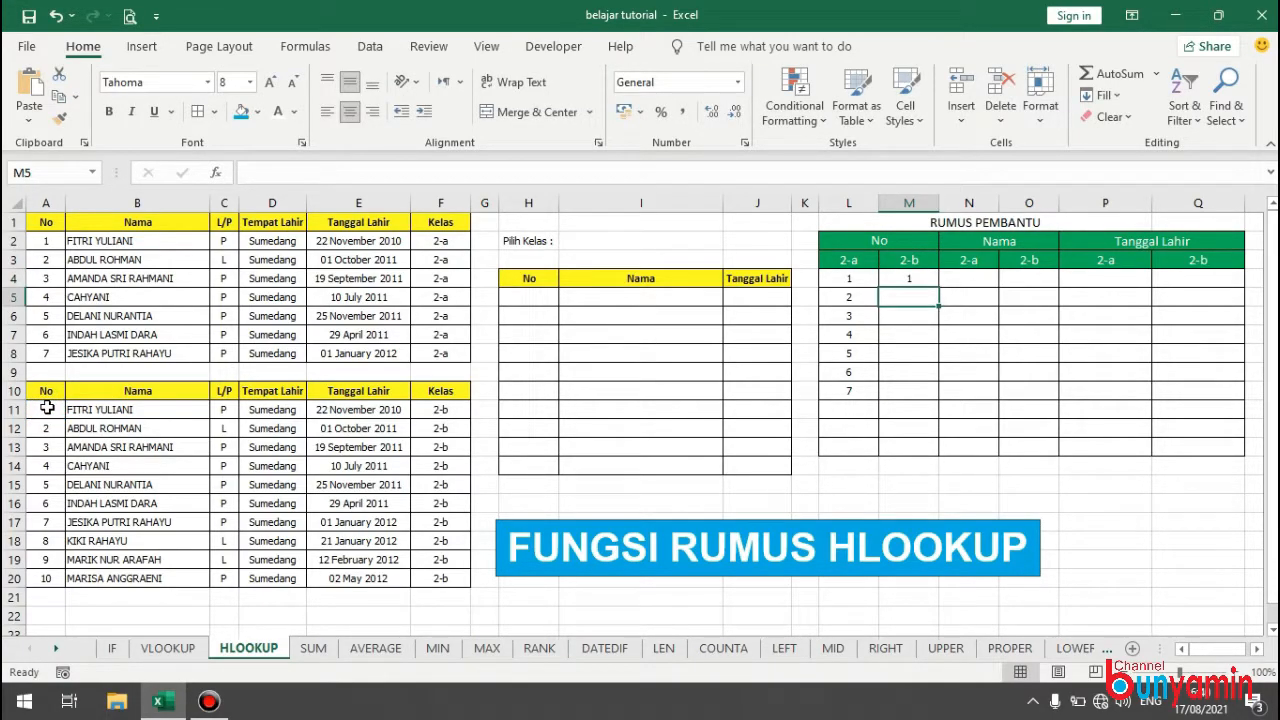
{"action": "left_click", "coordinate": [924, 278]}
{"action": "left_click_drag", "start_coordinate": [938, 287], "coordinate": [914, 450]}
Enter =B2 in N4 under Nama 2-a and fill it down to N10.
{"action": "left_click", "coordinate": [980, 281]}
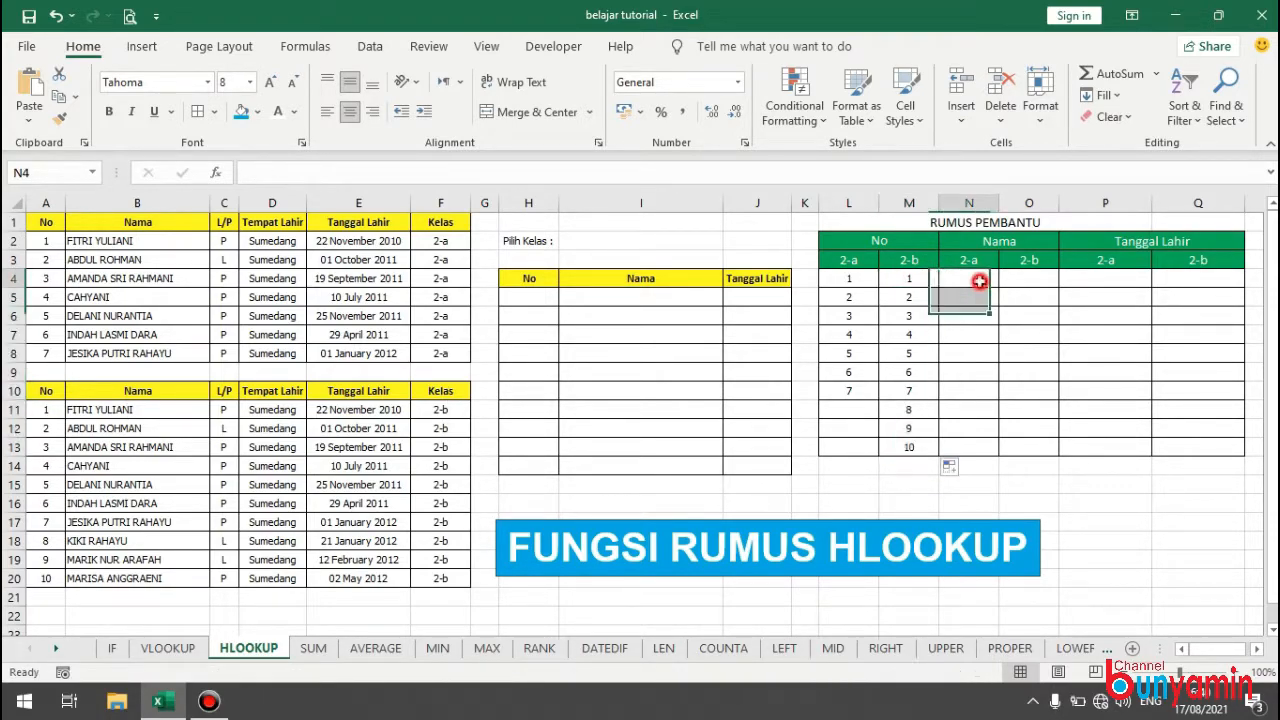
{"action": "type", "text": "="}
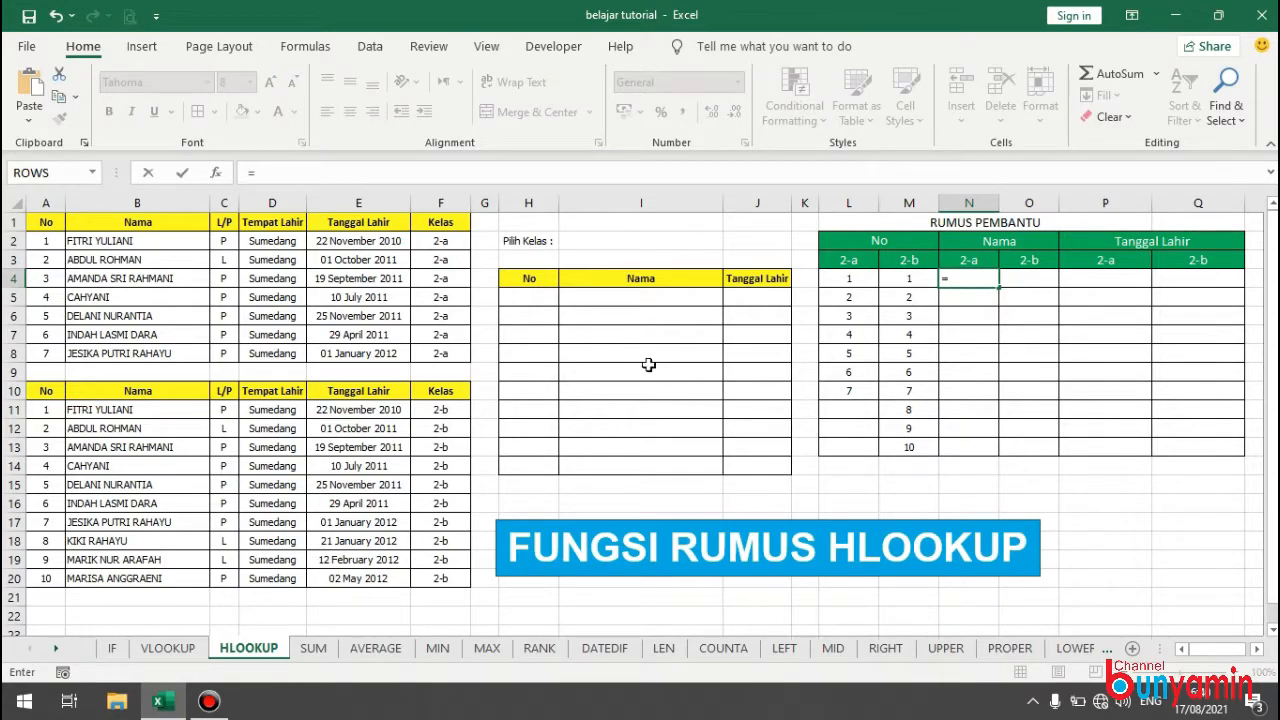
{"action": "left_click", "coordinate": [122, 244]}
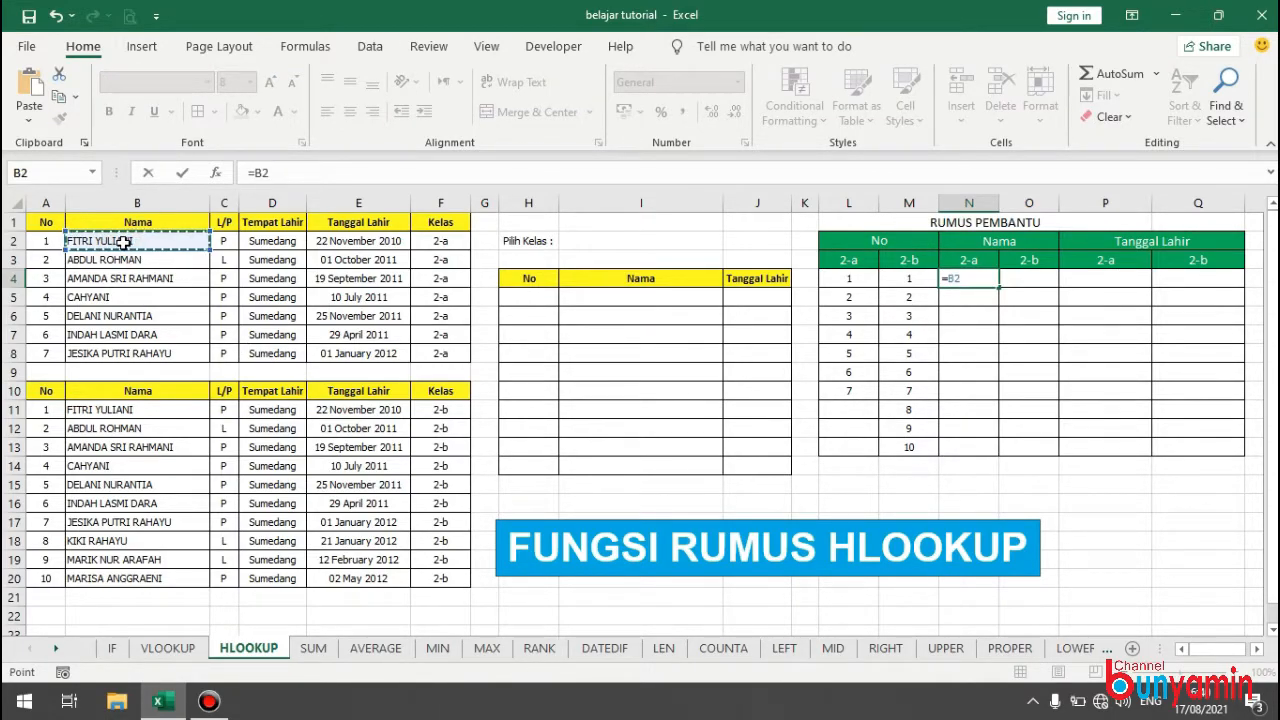
{"action": "key", "text": "Return"}
{"action": "left_click", "coordinate": [976, 277]}
{"action": "left_click_drag", "start_coordinate": [999, 288], "coordinate": [1000, 398]}
Enter =B11 in O4 under Nama 2-b and fill it down to O13.
{"action": "left_click", "coordinate": [1027, 280]}
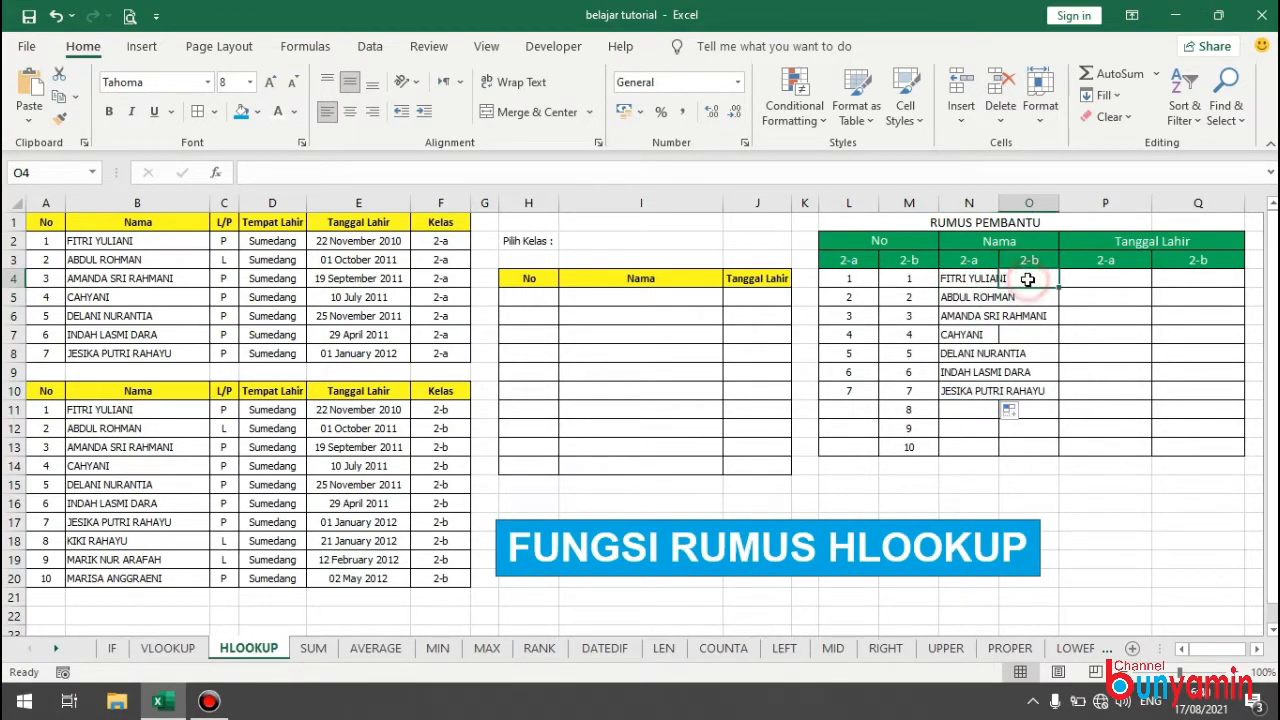
{"action": "type", "text": "="}
{"action": "left_click", "coordinate": [148, 409]}
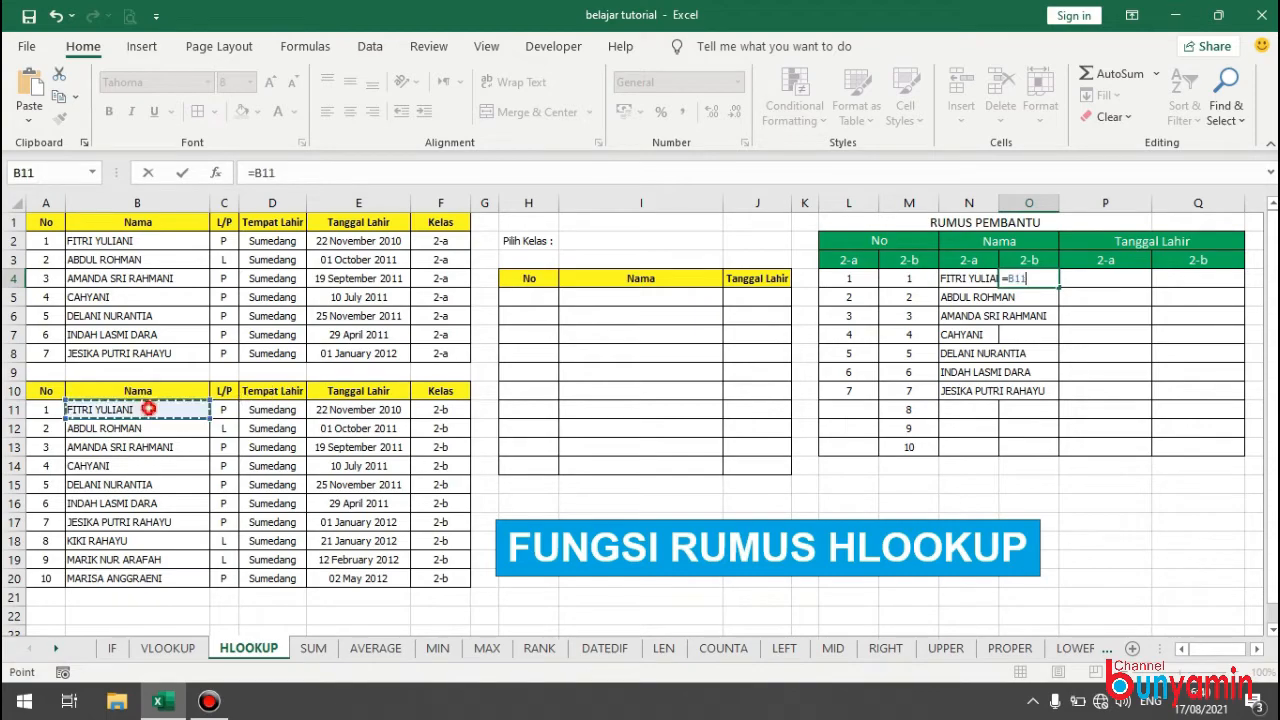
{"action": "key", "text": "Return"}
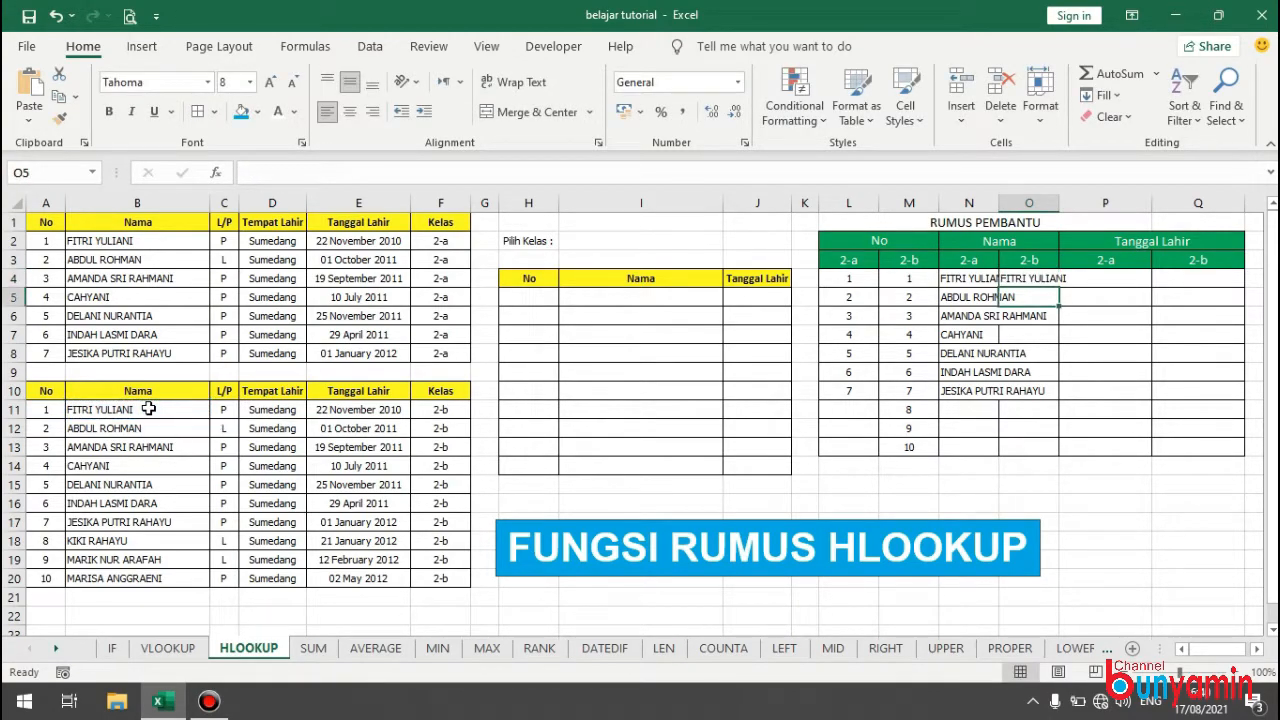
{"action": "left_click", "coordinate": [1050, 281]}
{"action": "left_click_drag", "start_coordinate": [1056, 288], "coordinate": [1058, 452]}
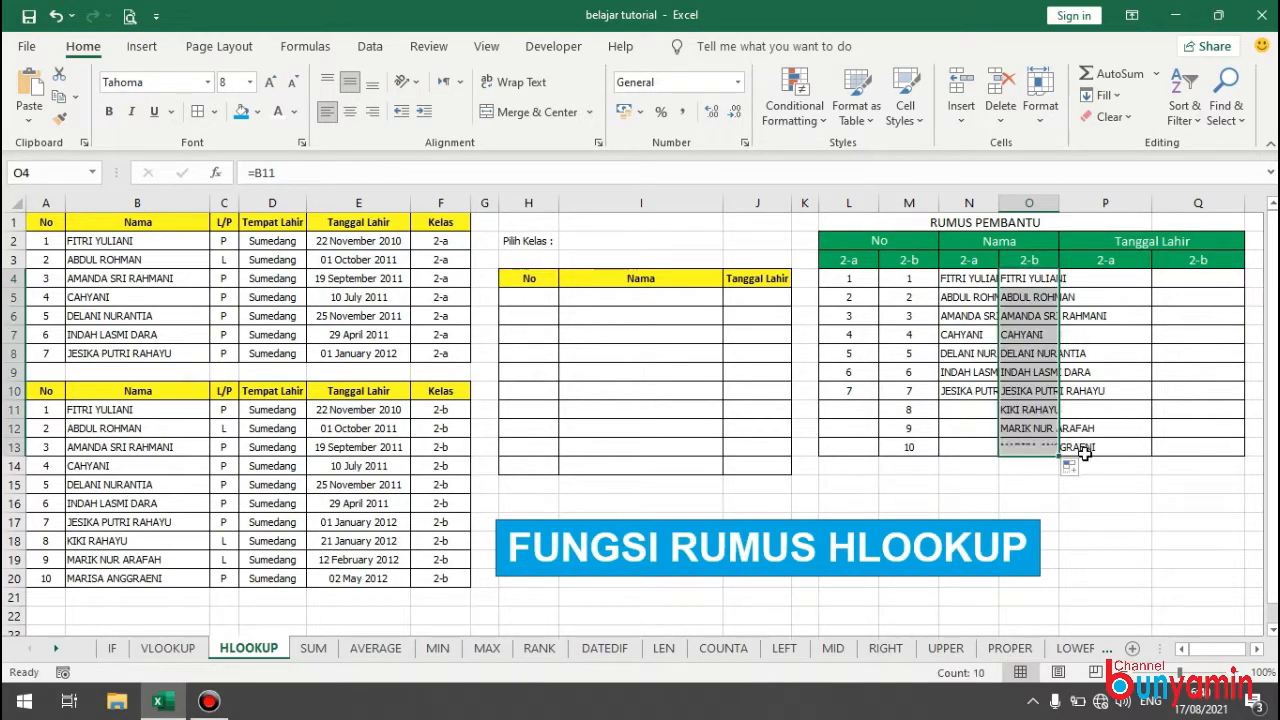
Enter =E2 in P4 under Tanggal Lahir 2-a and fill it down to P10.
{"action": "left_click", "coordinate": [1126, 281]}
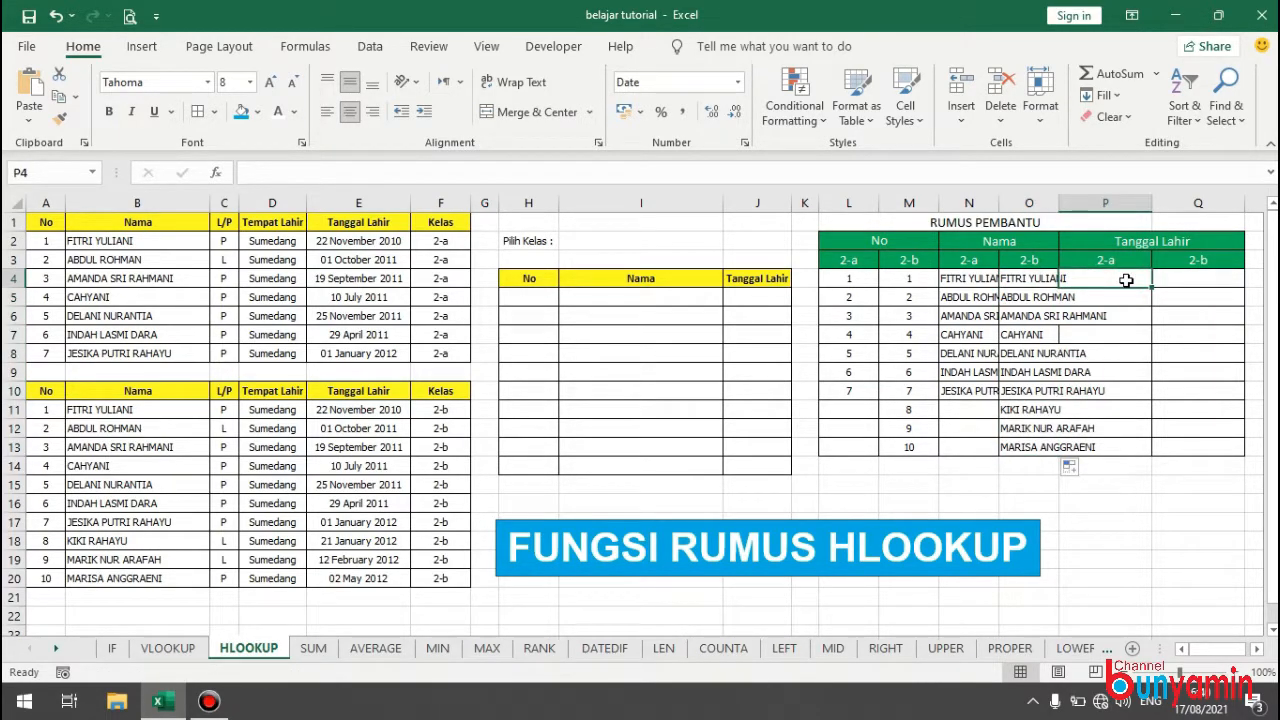
{"action": "type", "text": "="}
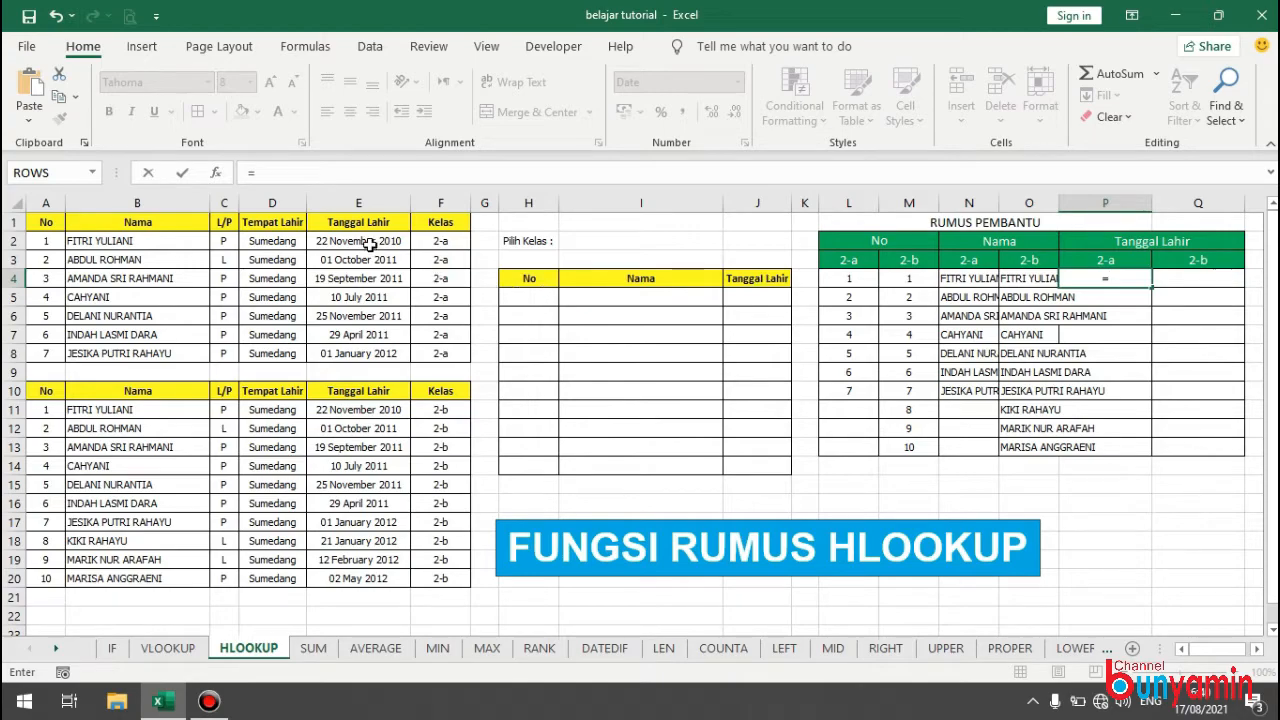
{"action": "left_click", "coordinate": [365, 241]}
{"action": "key", "text": "Return"}
{"action": "left_click", "coordinate": [1140, 280]}
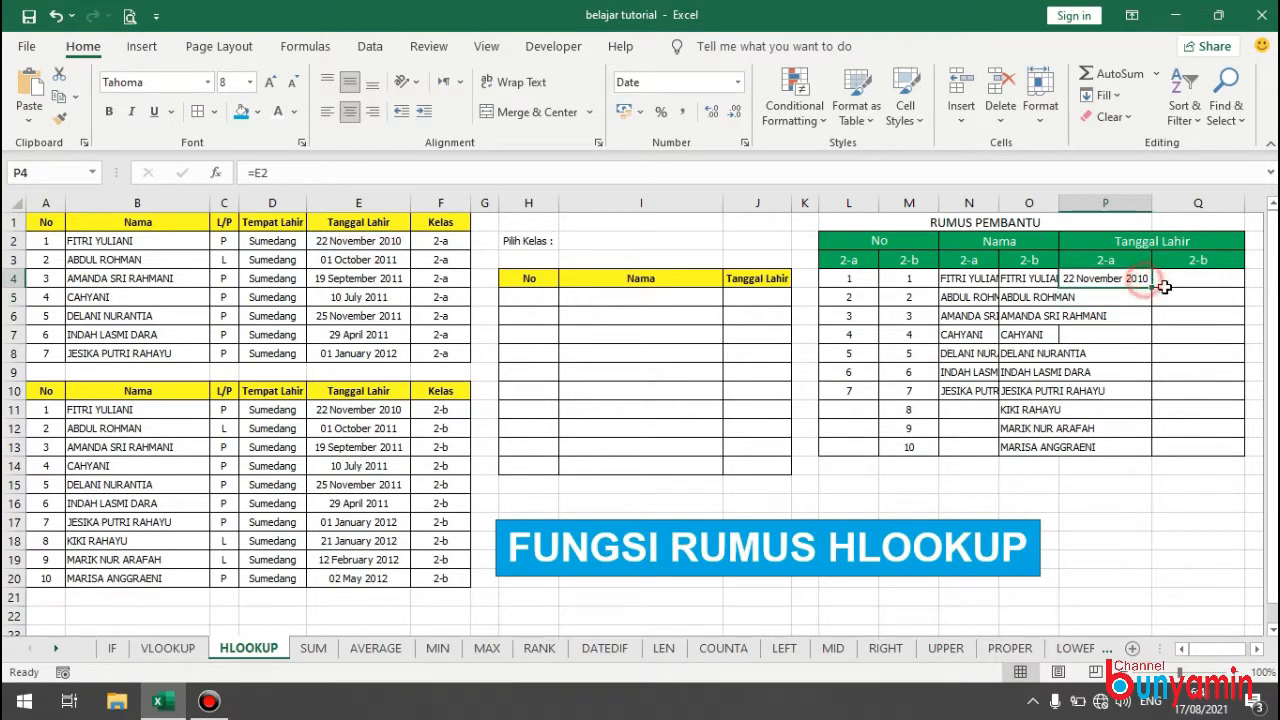
{"action": "left_click_drag", "start_coordinate": [1152, 288], "coordinate": [1144, 399]}
Enter =E11 in Q4 under Tanggal Lahir 2-b and fill it down to Q13.
{"action": "left_click", "coordinate": [1205, 280]}
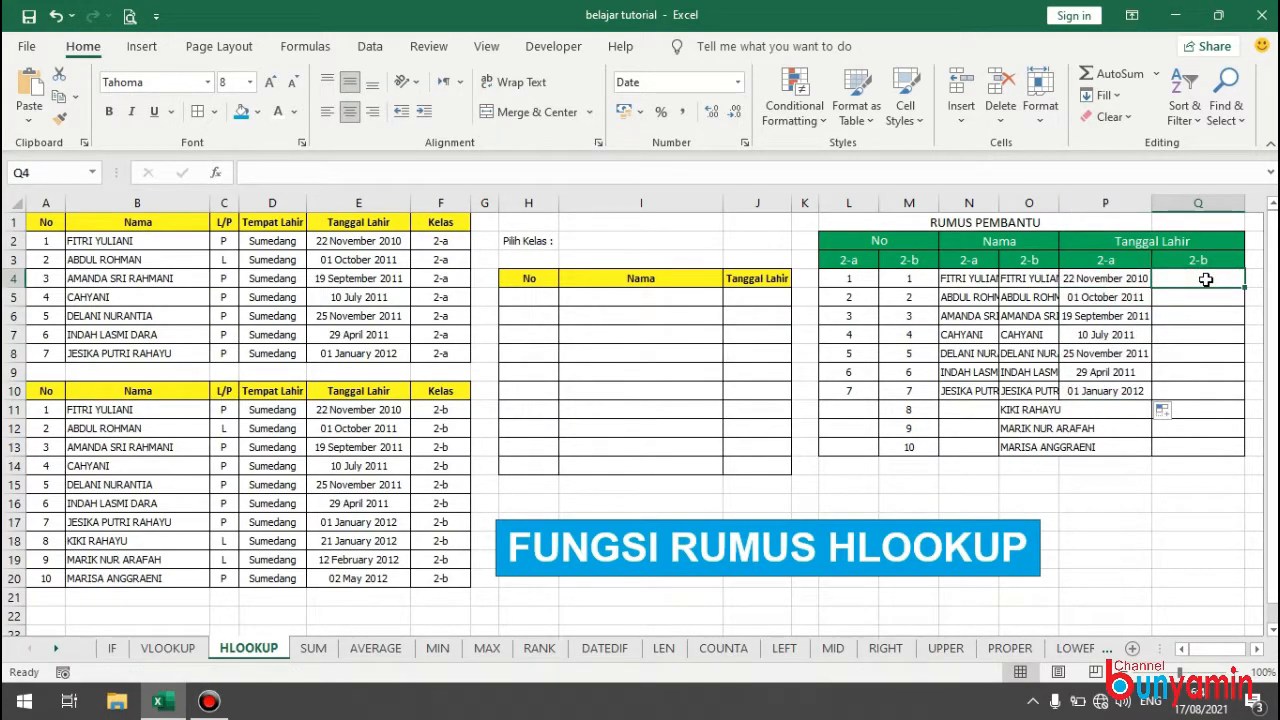
{"action": "type", "text": "="}
{"action": "left_click", "coordinate": [388, 406]}
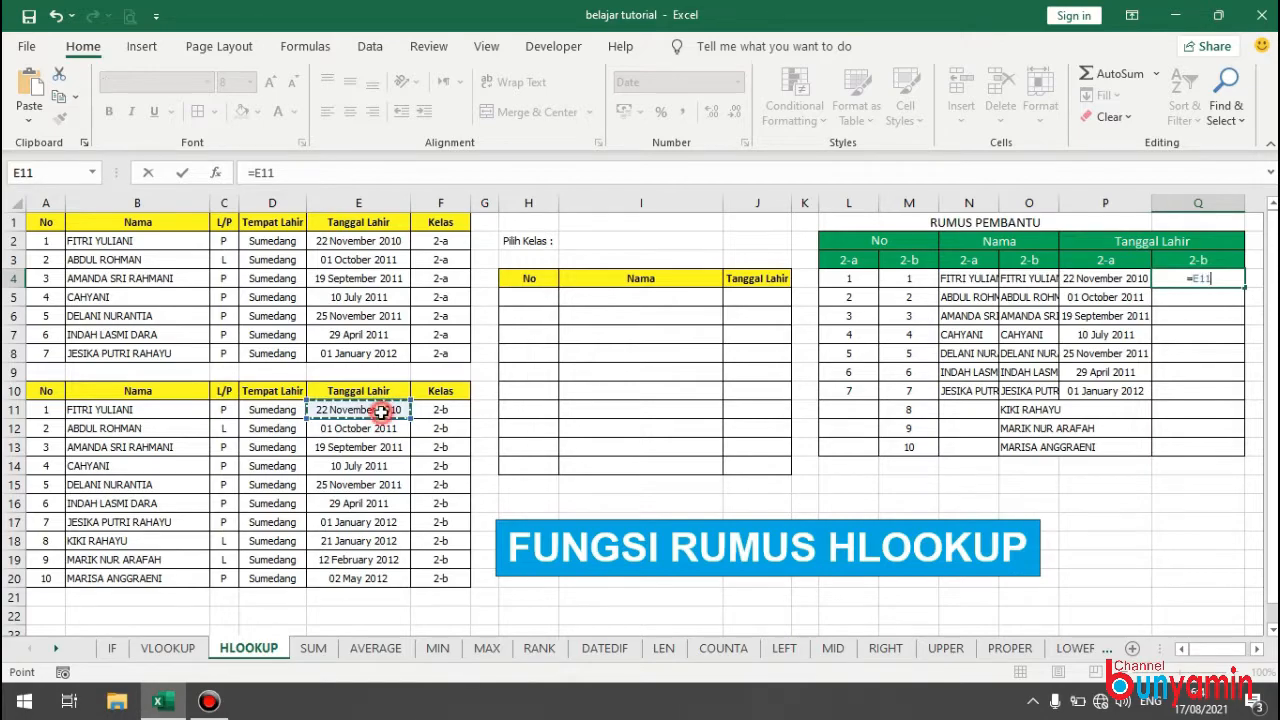
{"action": "key", "text": "Return"}
{"action": "left_click", "coordinate": [1212, 280]}
{"action": "left_click_drag", "start_coordinate": [1241, 287], "coordinate": [1243, 455]}
{"action": "left_click", "coordinate": [1142, 508]}
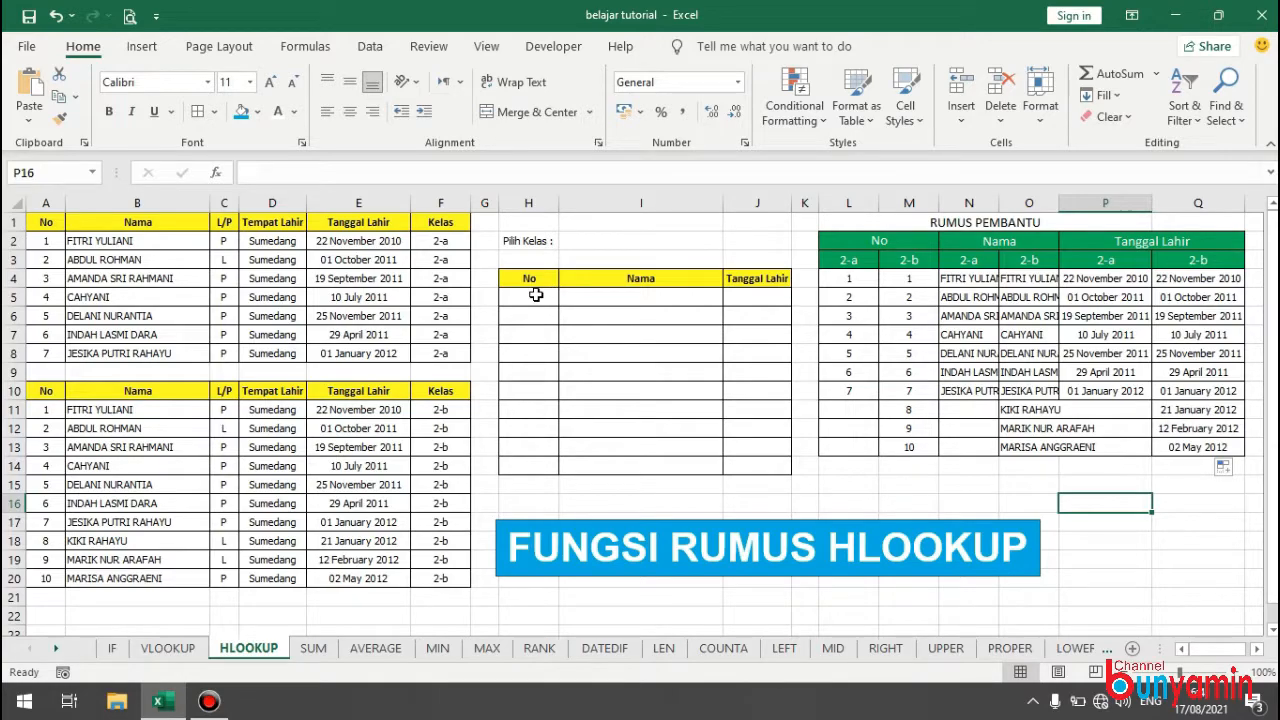
Add a List data validation to the Pilih Kelas cell I2 with the source =$L$3:$M$3.
{"action": "left_click", "coordinate": [604, 237]}
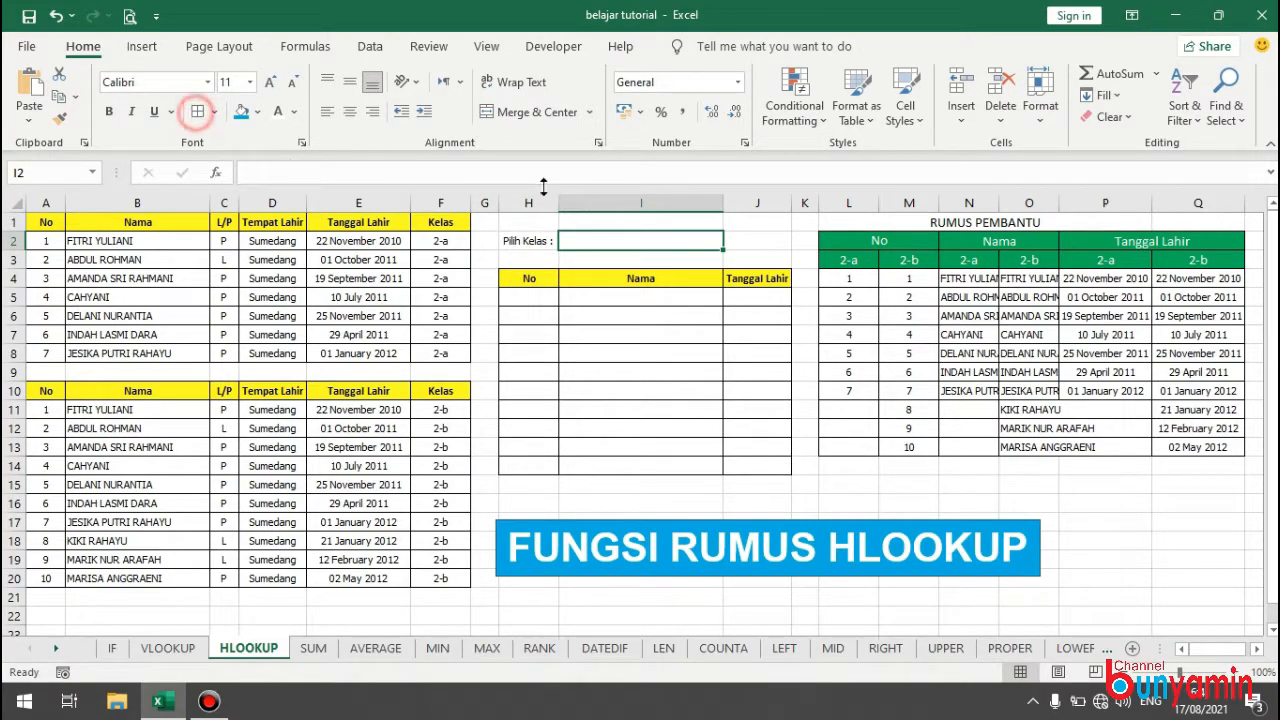
{"action": "left_click", "coordinate": [370, 48]}
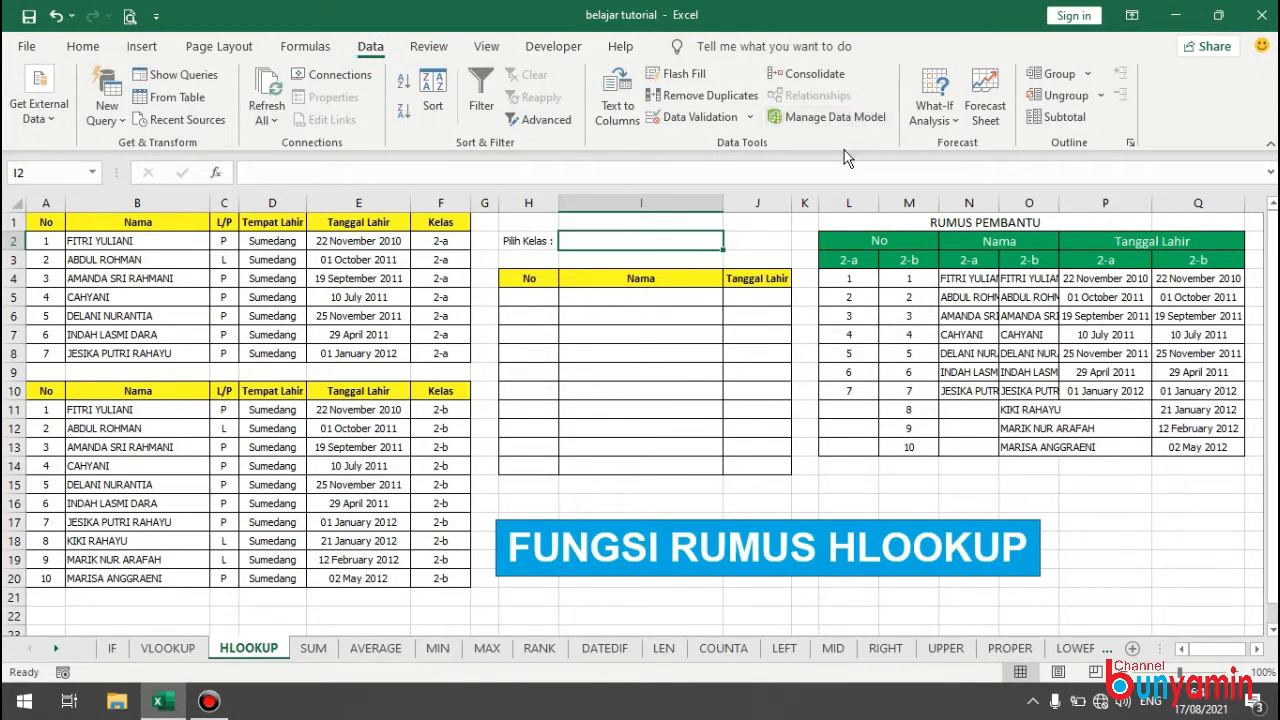
{"action": "left_click", "coordinate": [699, 120]}
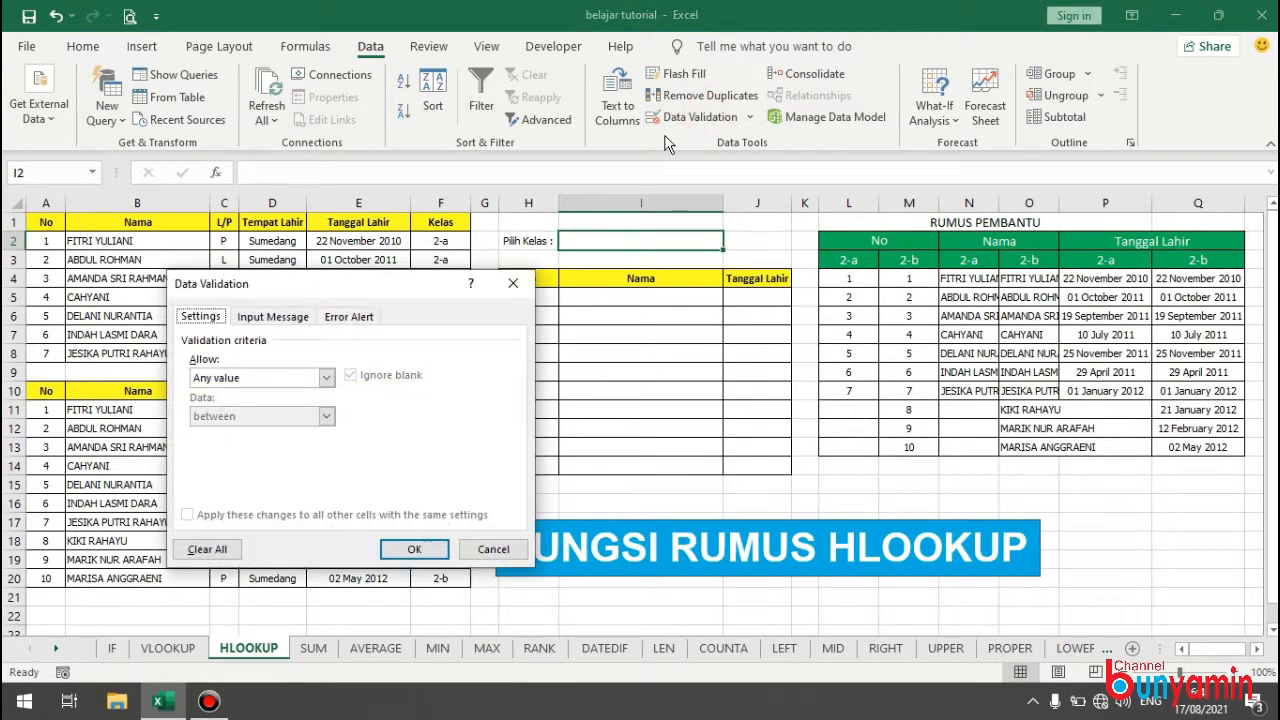
{"action": "left_click", "coordinate": [245, 378]}
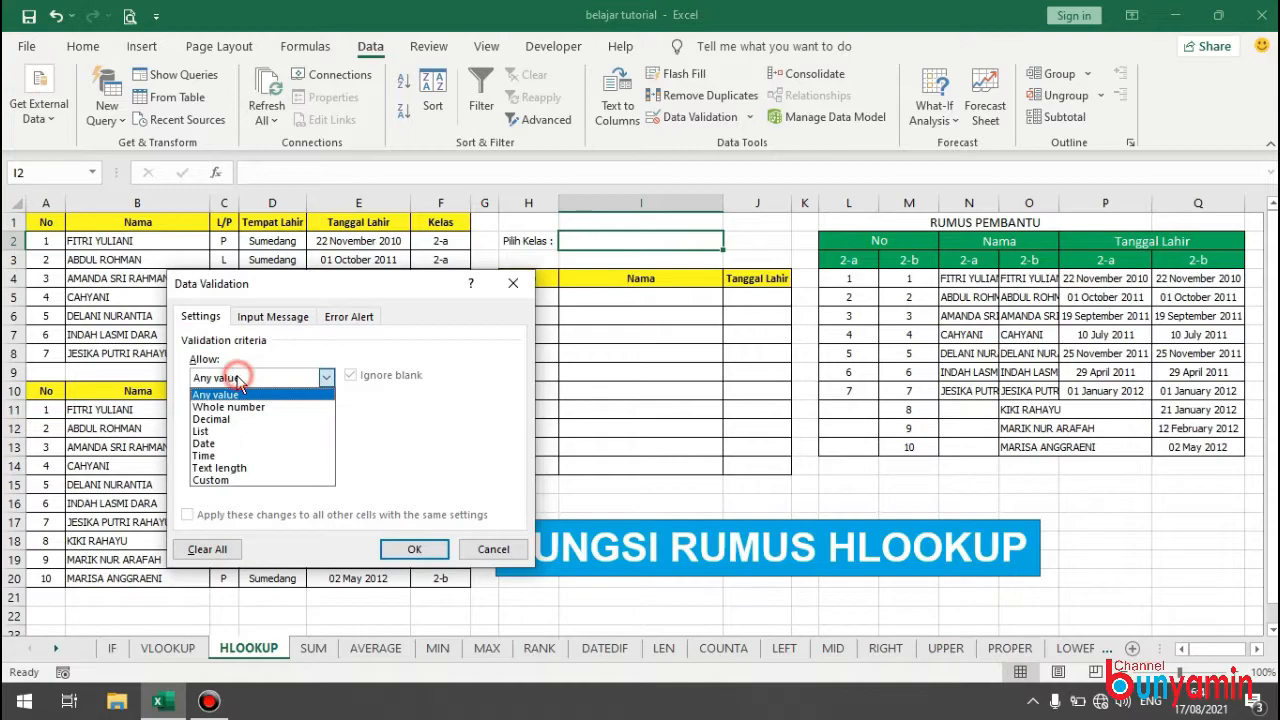
{"action": "left_click", "coordinate": [210, 426]}
{"action": "left_click", "coordinate": [238, 451]}
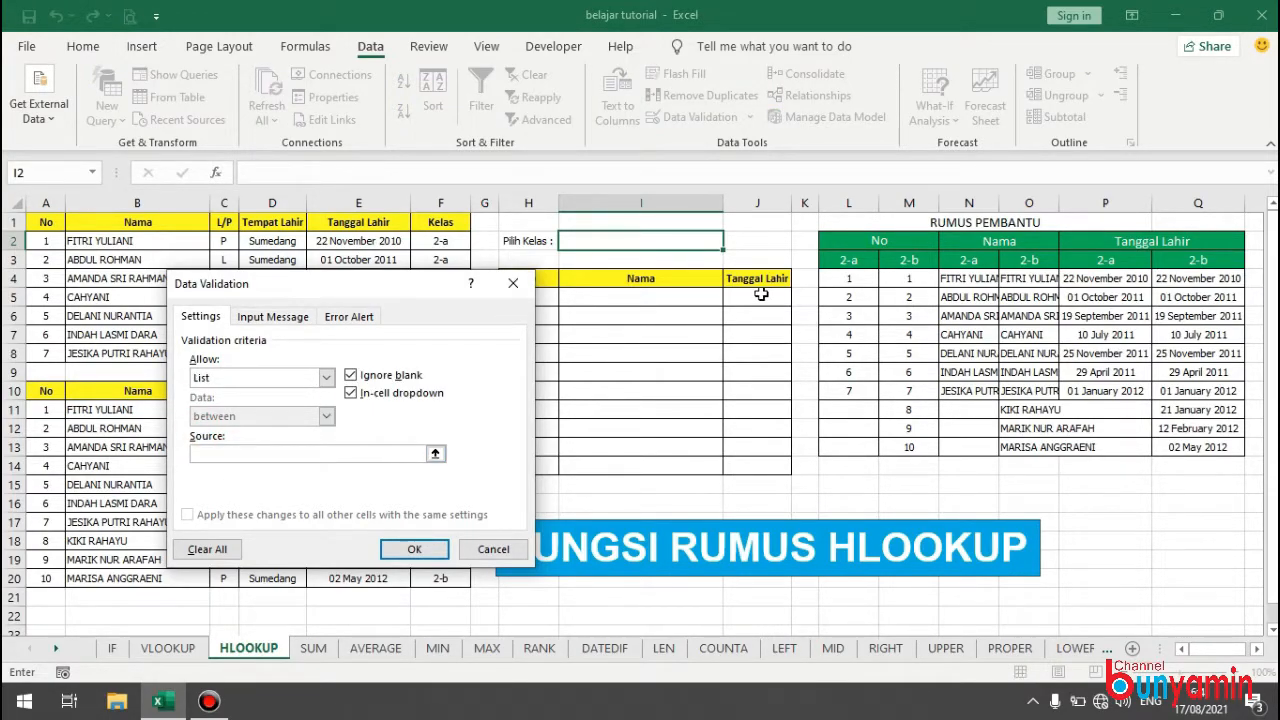
{"action": "left_click", "coordinate": [857, 258]}
{"action": "left_click_drag", "start_coordinate": [857, 258], "coordinate": [906, 259]}
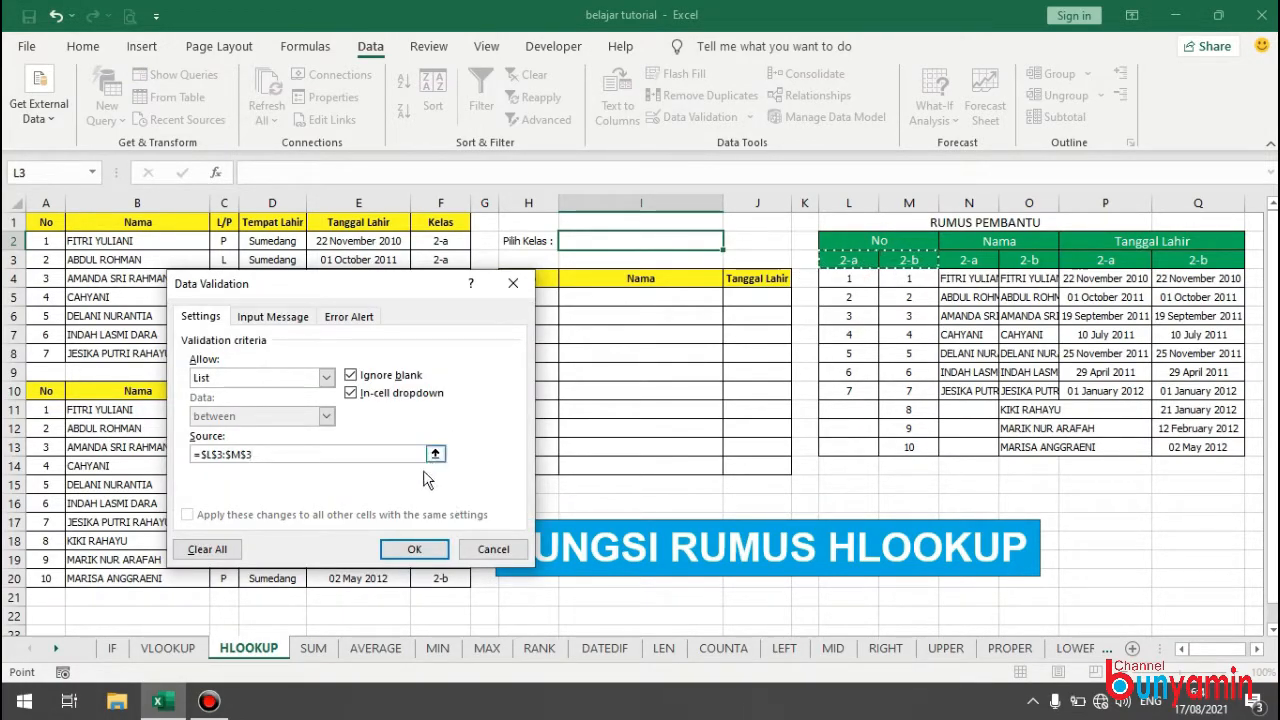
{"action": "left_click", "coordinate": [414, 549]}
Try out the Pilih Kelas dropdown in I2 and set it to class 2-a.
{"action": "left_click", "coordinate": [733, 244]}
{"action": "left_click", "coordinate": [625, 263]}
{"action": "left_click", "coordinate": [733, 244]}
{"action": "left_click", "coordinate": [665, 253]}
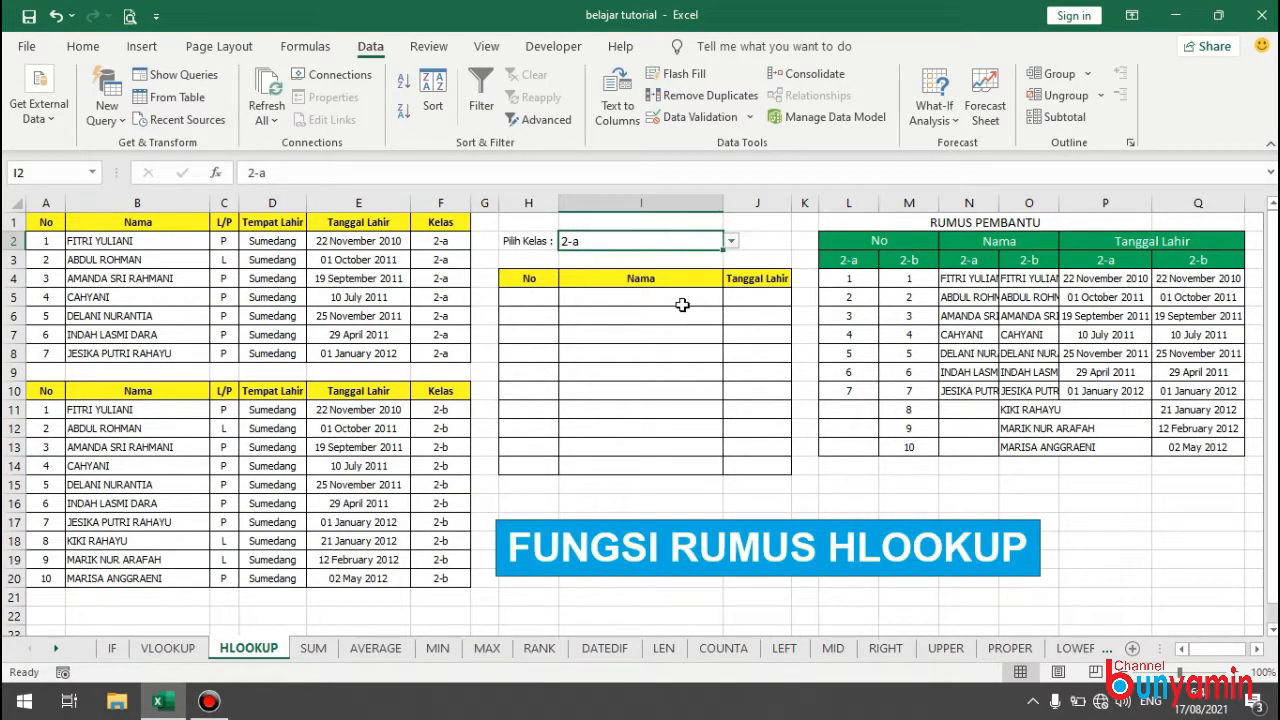
Enter =HLOOKUP(I2;L3:M13;2;FALSE) in H5, the first No cell of the result table.
{"action": "left_click", "coordinate": [530, 297]}
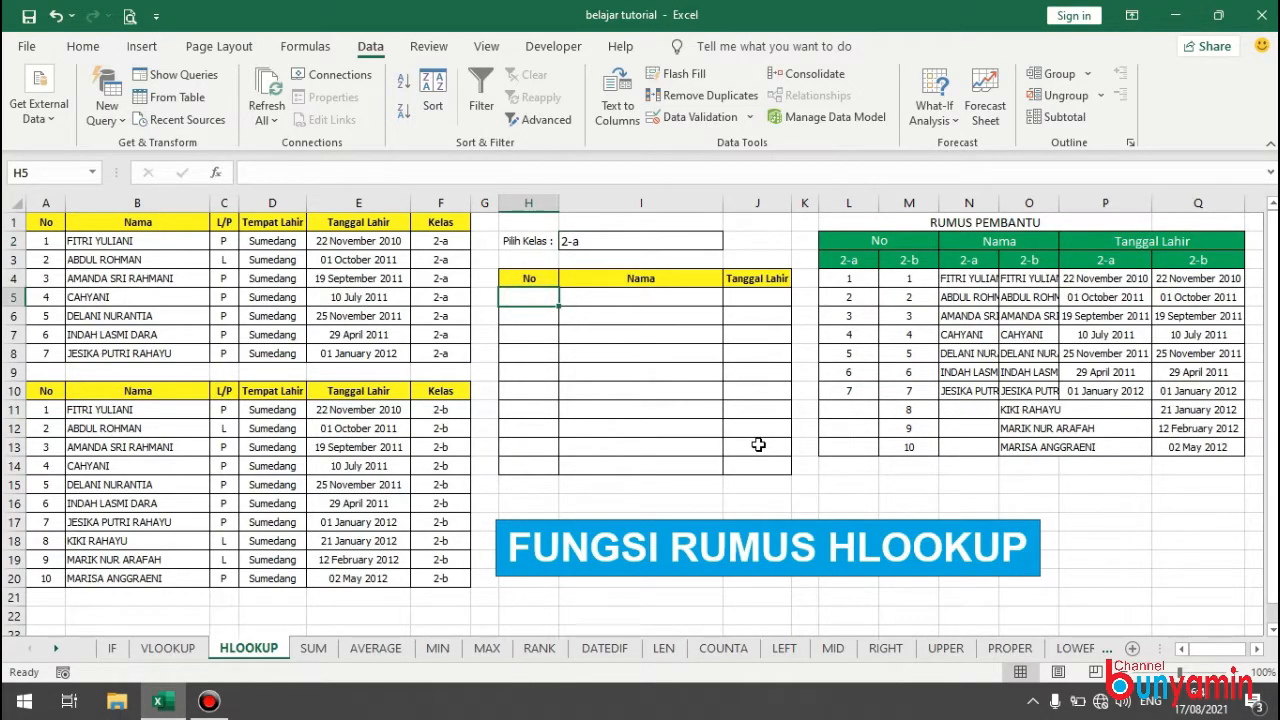
{"action": "type", "text": "="}
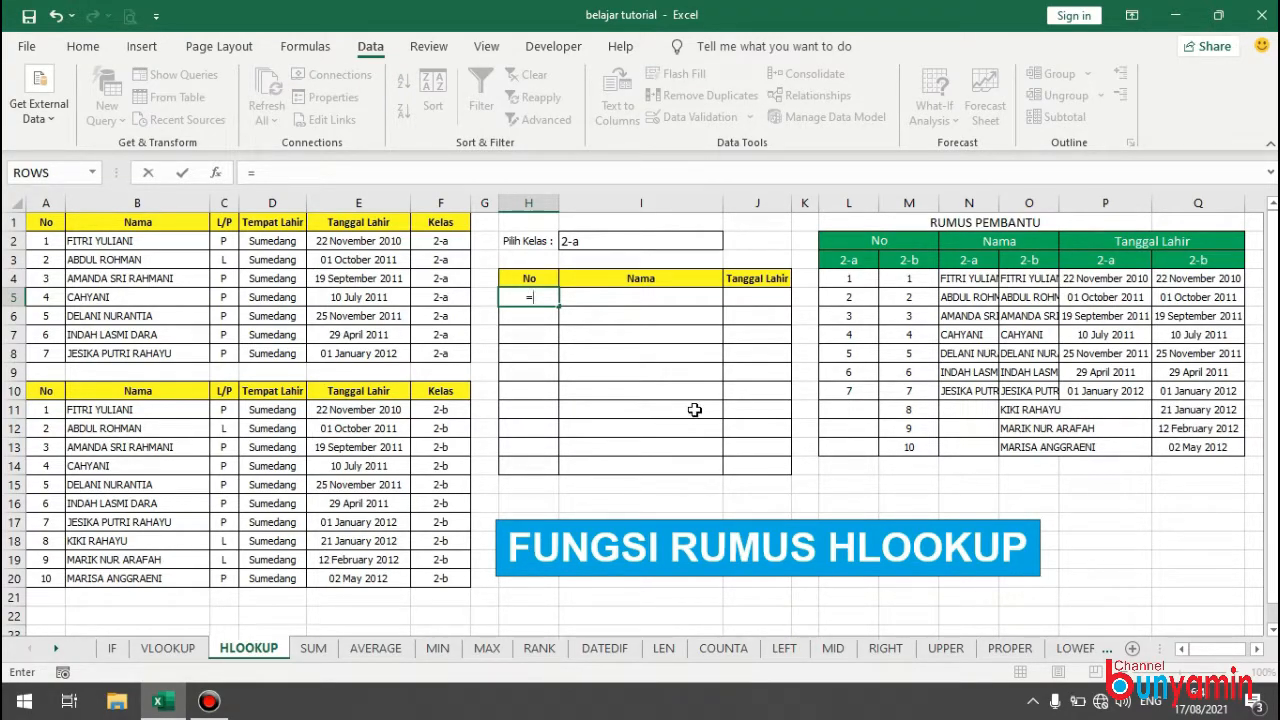
{"action": "type", "text": "HL"}
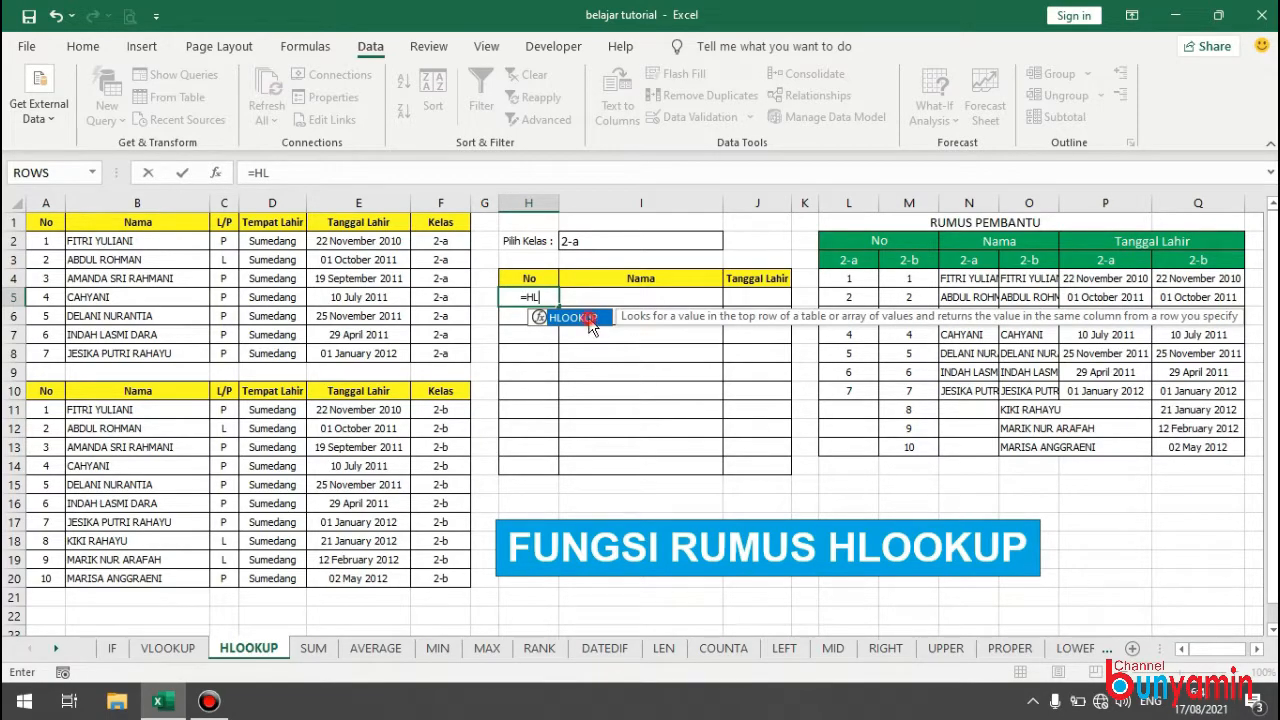
{"action": "double_click", "coordinate": [590, 318]}
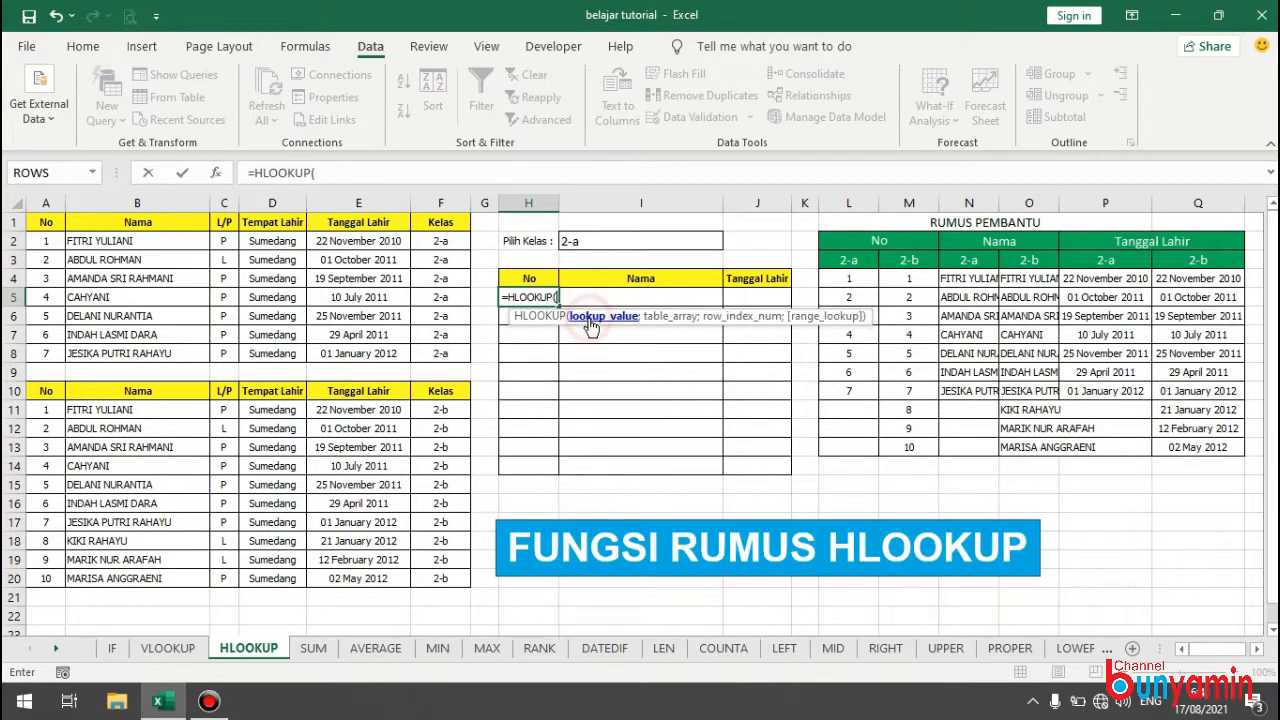
{"action": "left_click", "coordinate": [628, 242]}
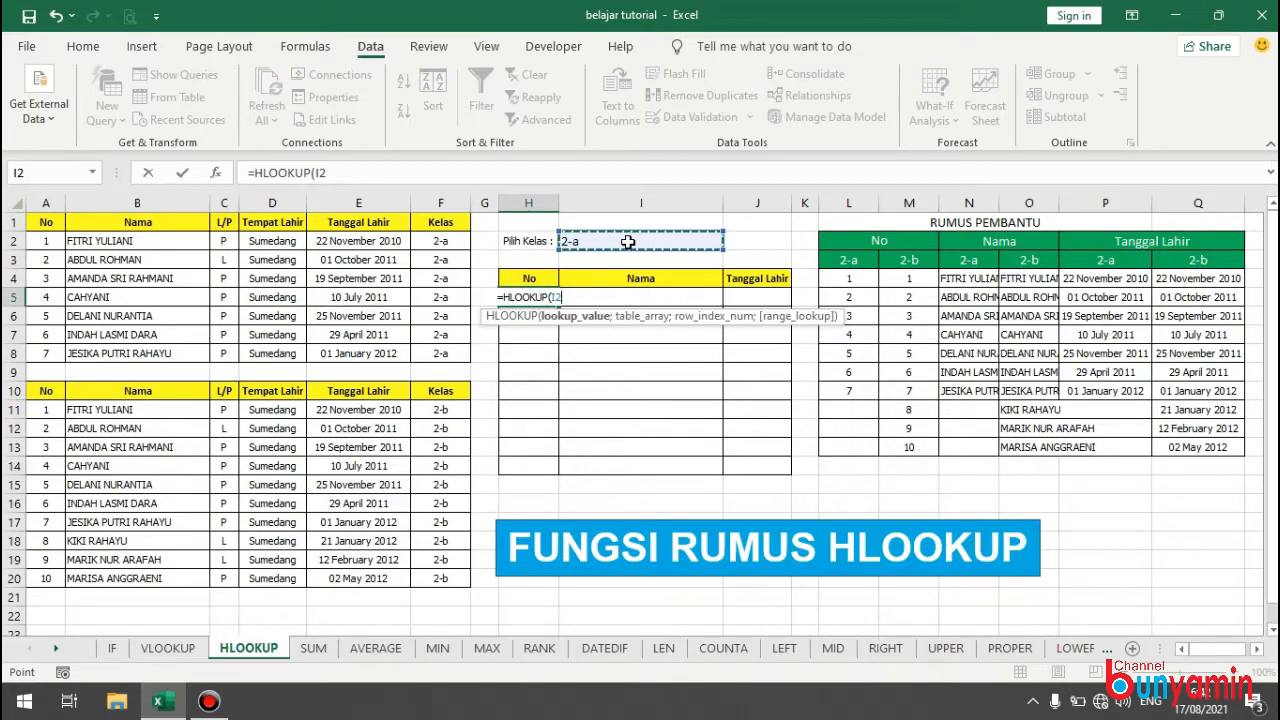
{"action": "type", "text": ";"}
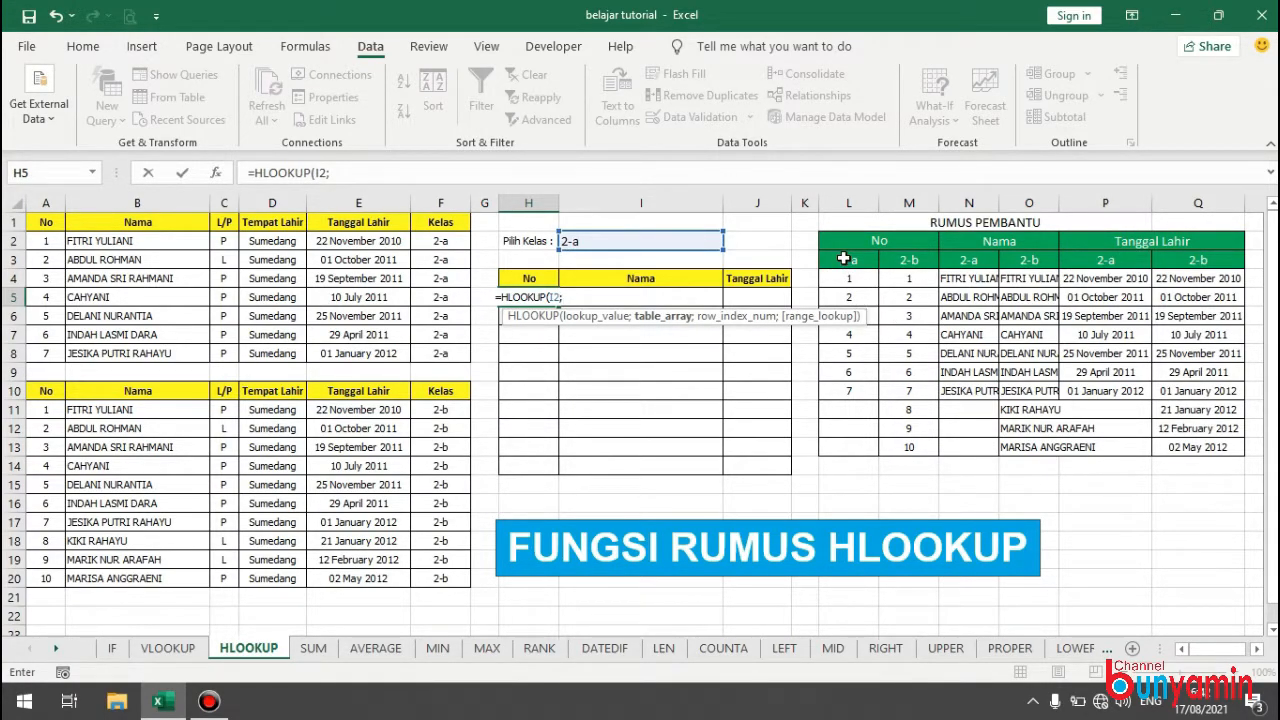
{"action": "left_click_drag", "start_coordinate": [843, 259], "coordinate": [912, 448]}
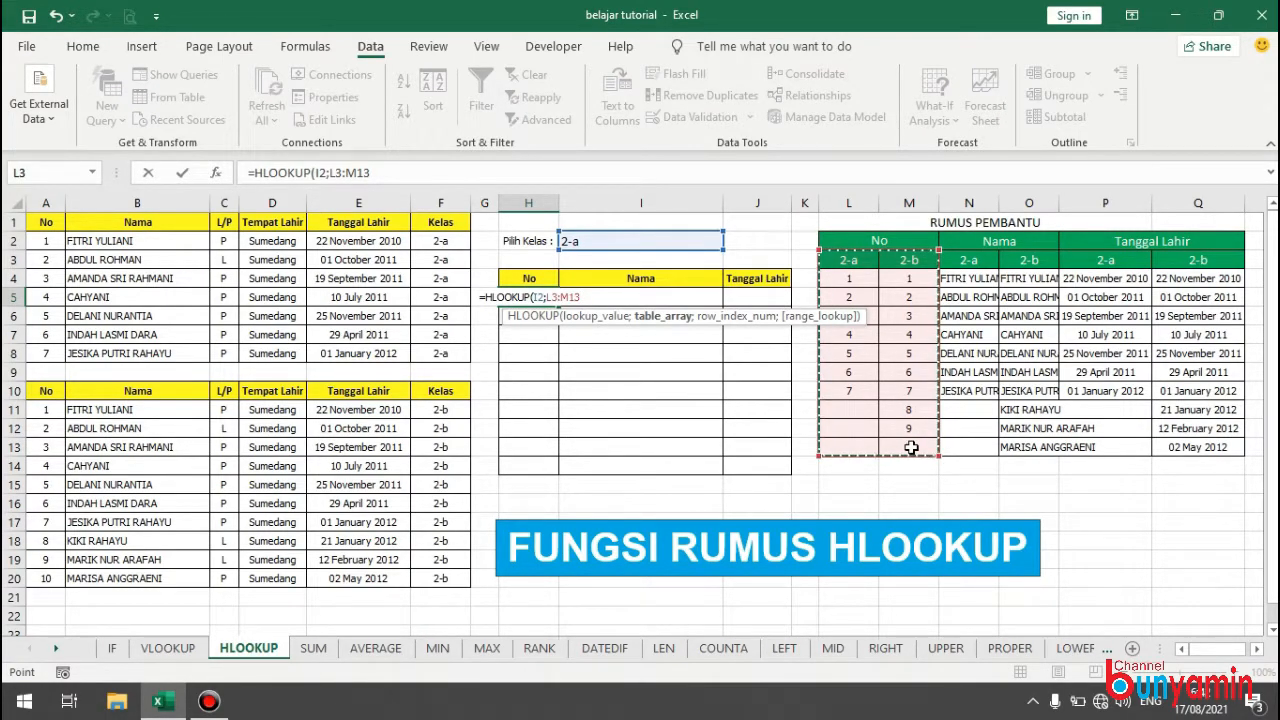
{"action": "type", "text": ";2;"}
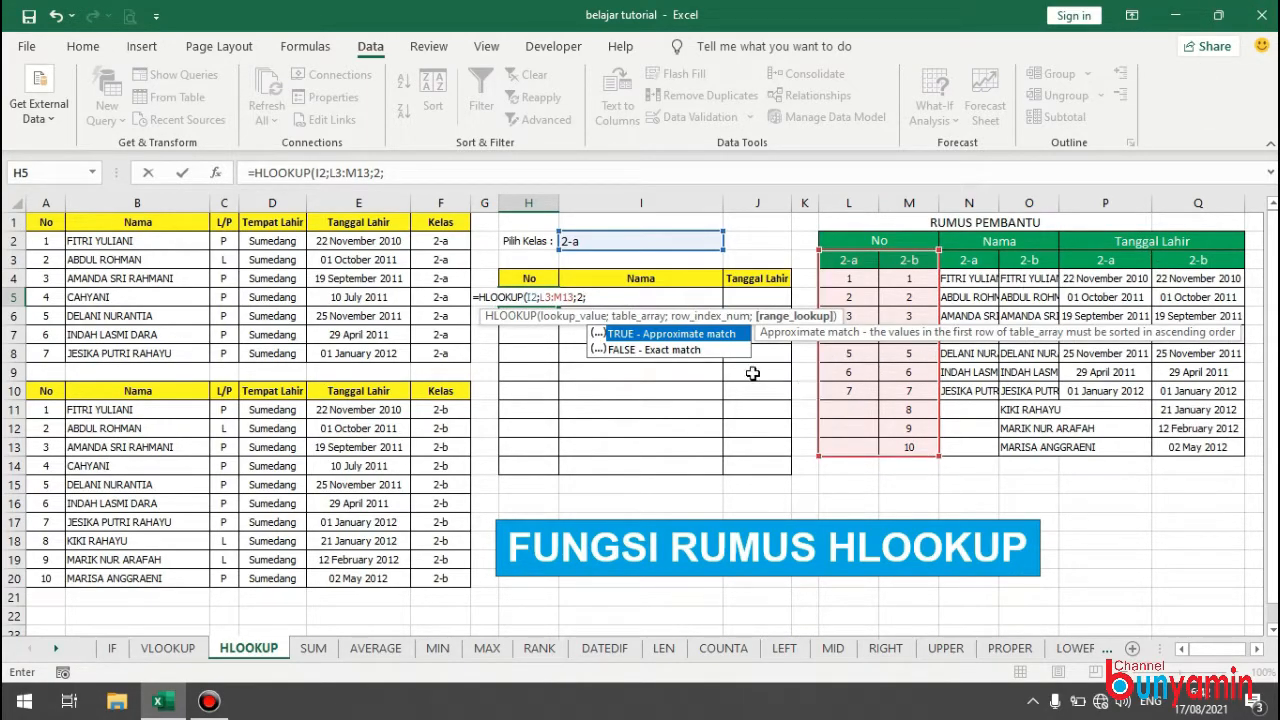
{"action": "double_click", "coordinate": [660, 350]}
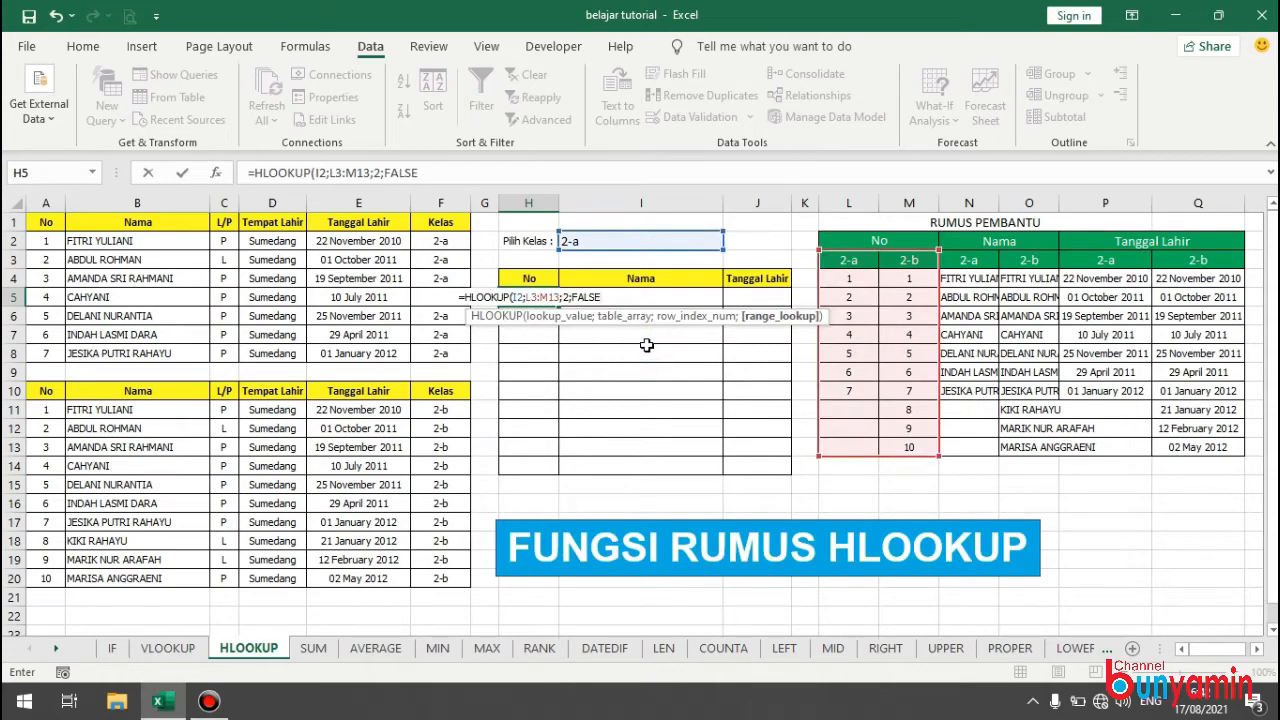
{"action": "key", "text": "Return"}
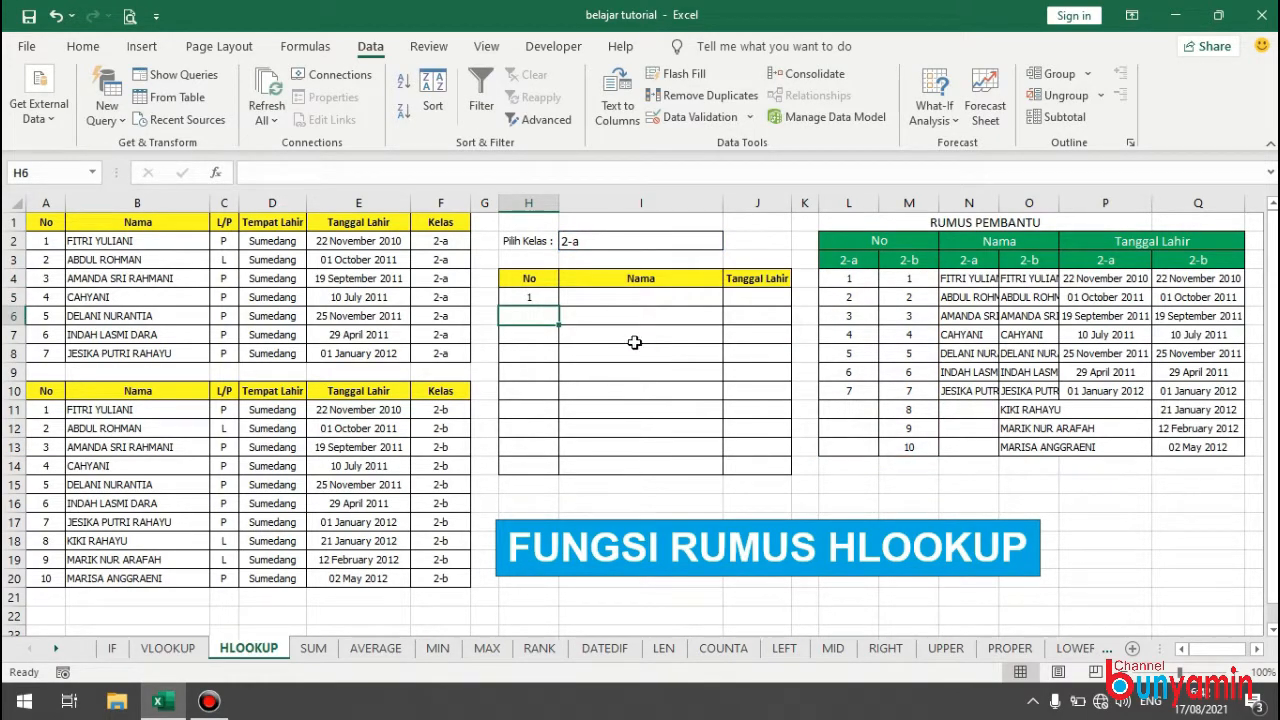
{"action": "left_click", "coordinate": [486, 300]}
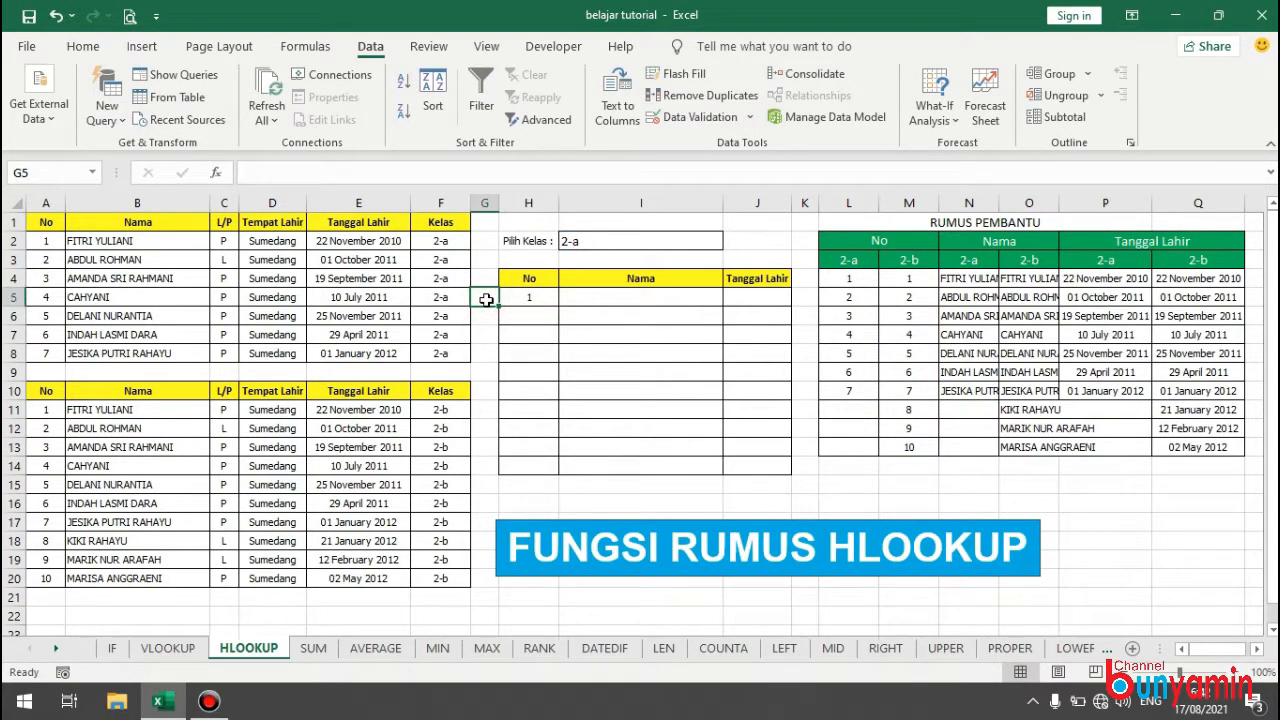
Enter =HLOOKUP(I2;N4:O13;2;FALSE) in I5, the first Nama cell of the result table.
{"action": "left_click", "coordinate": [539, 298]}
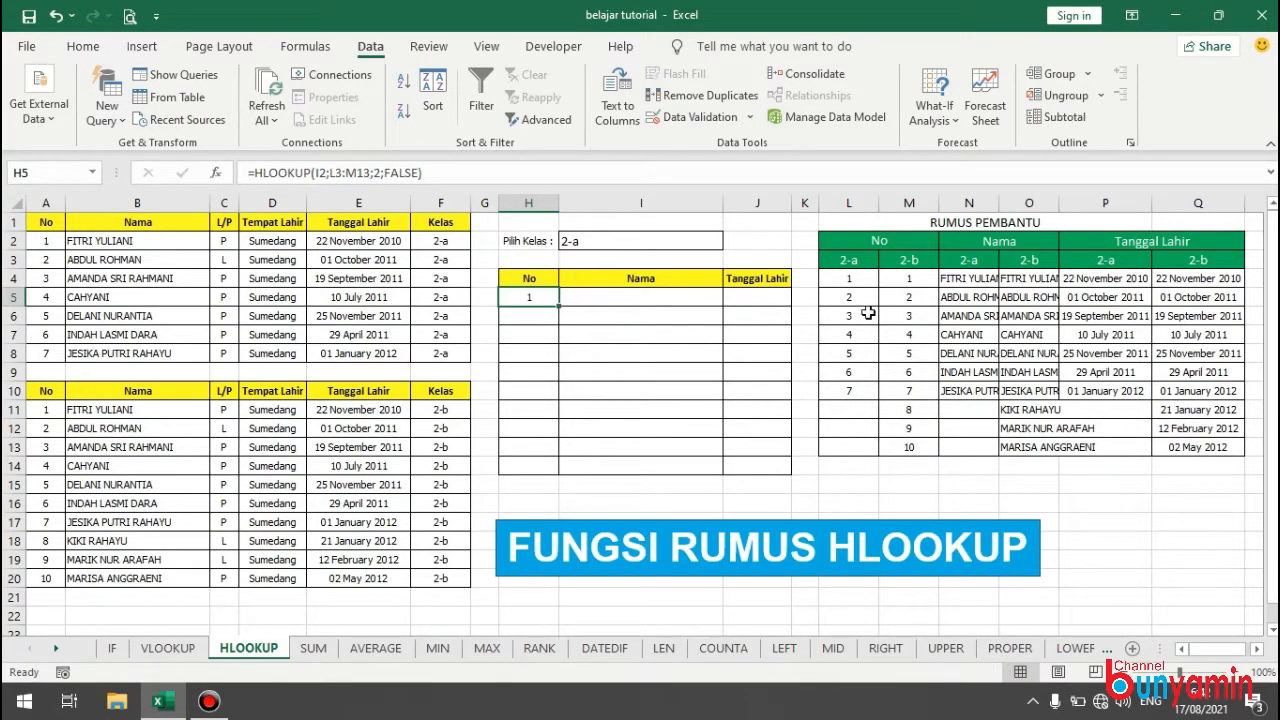
{"action": "left_click", "coordinate": [674, 296]}
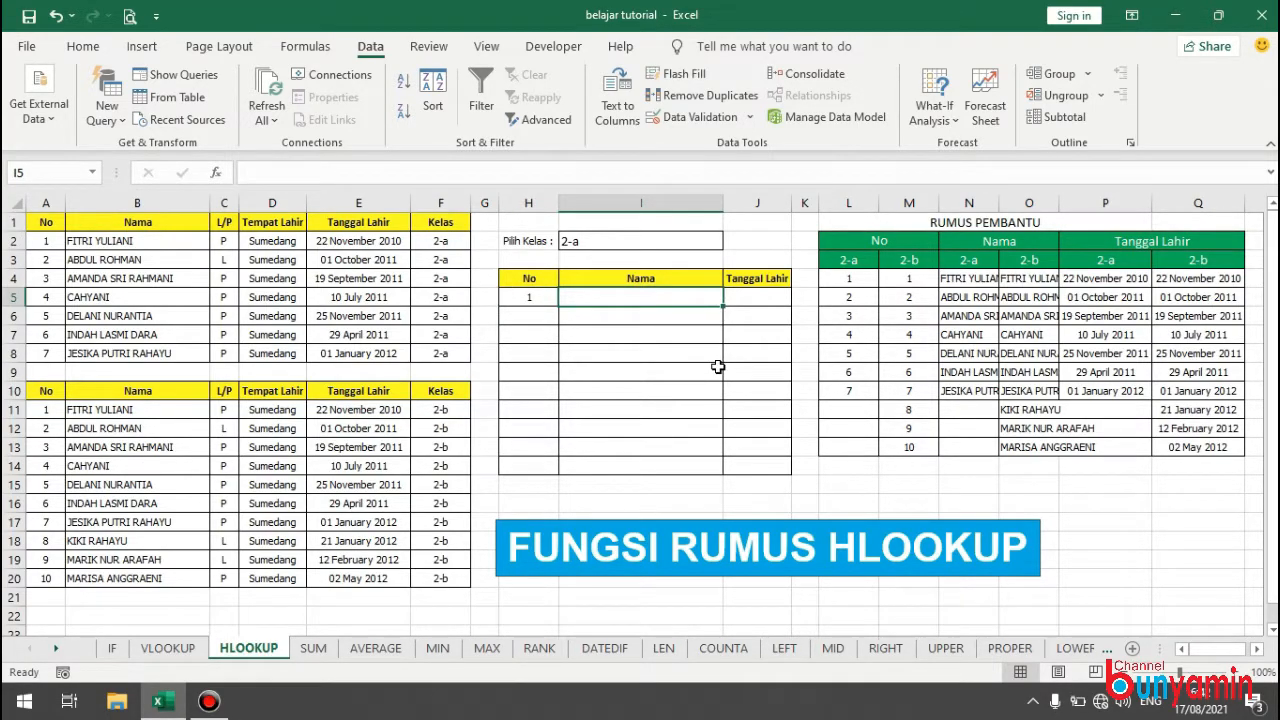
{"action": "type", "text": "="}
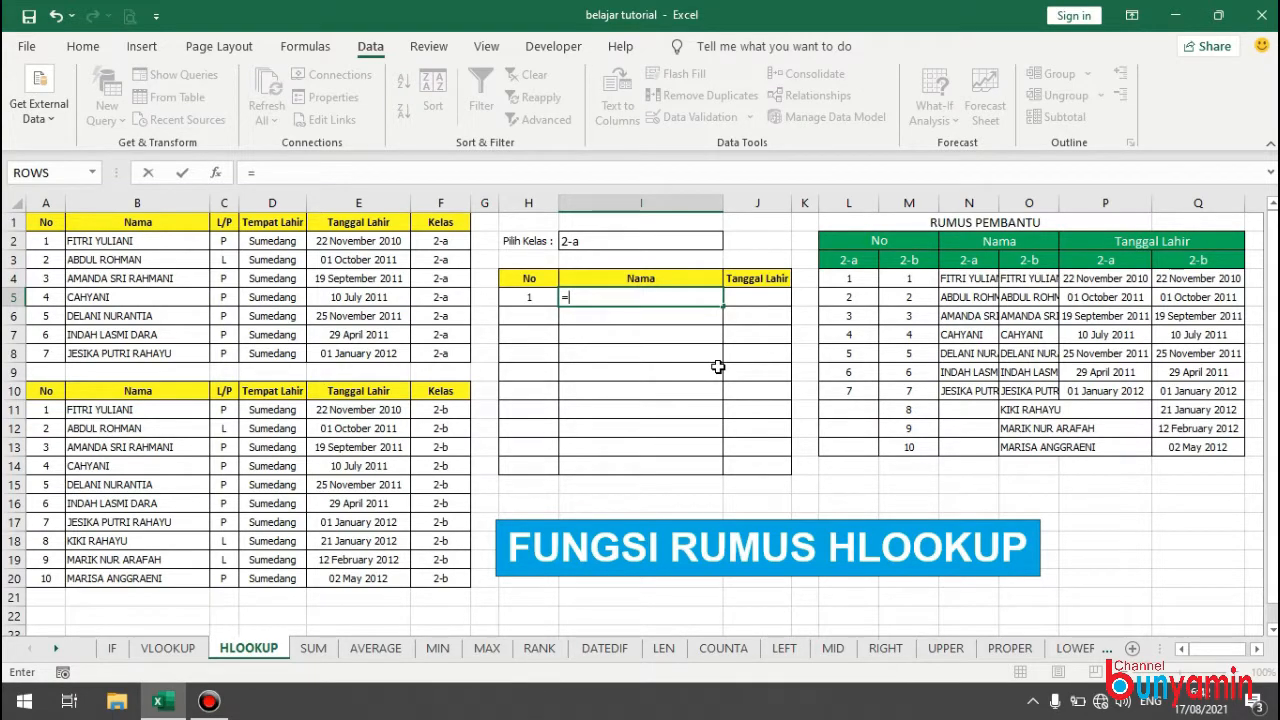
{"action": "type", "text": "HL"}
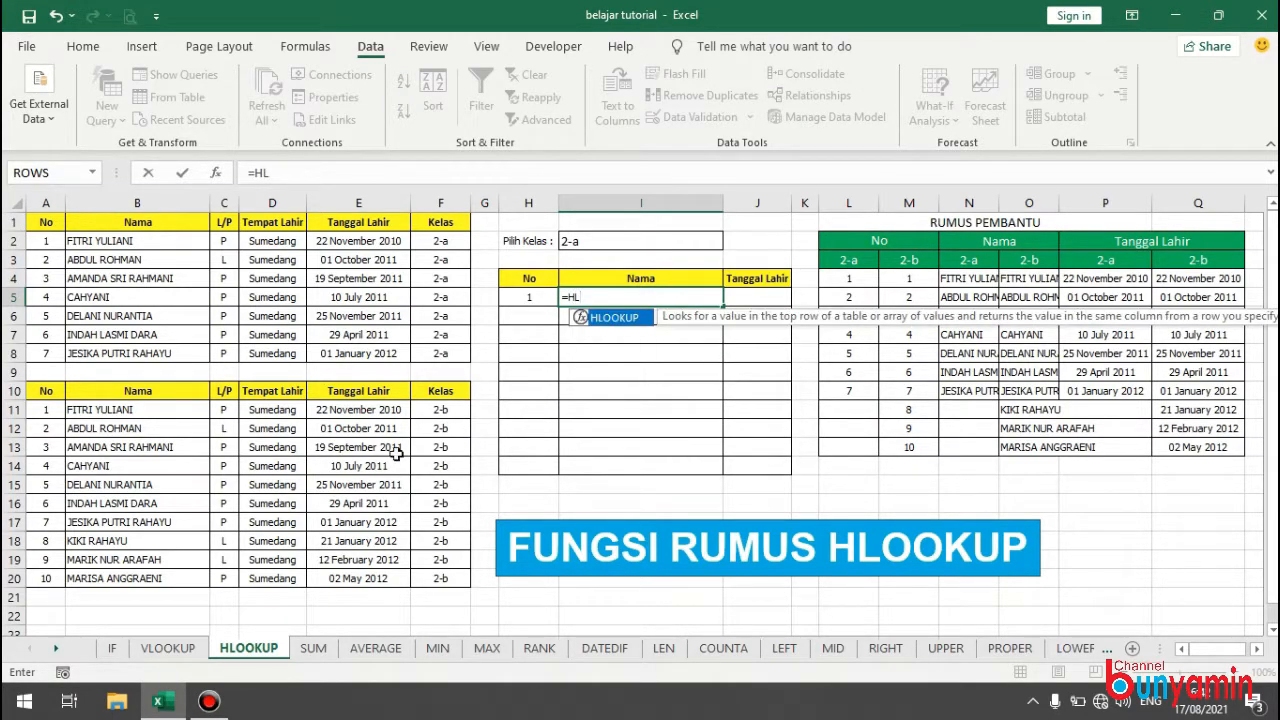
{"action": "double_click", "coordinate": [640, 318]}
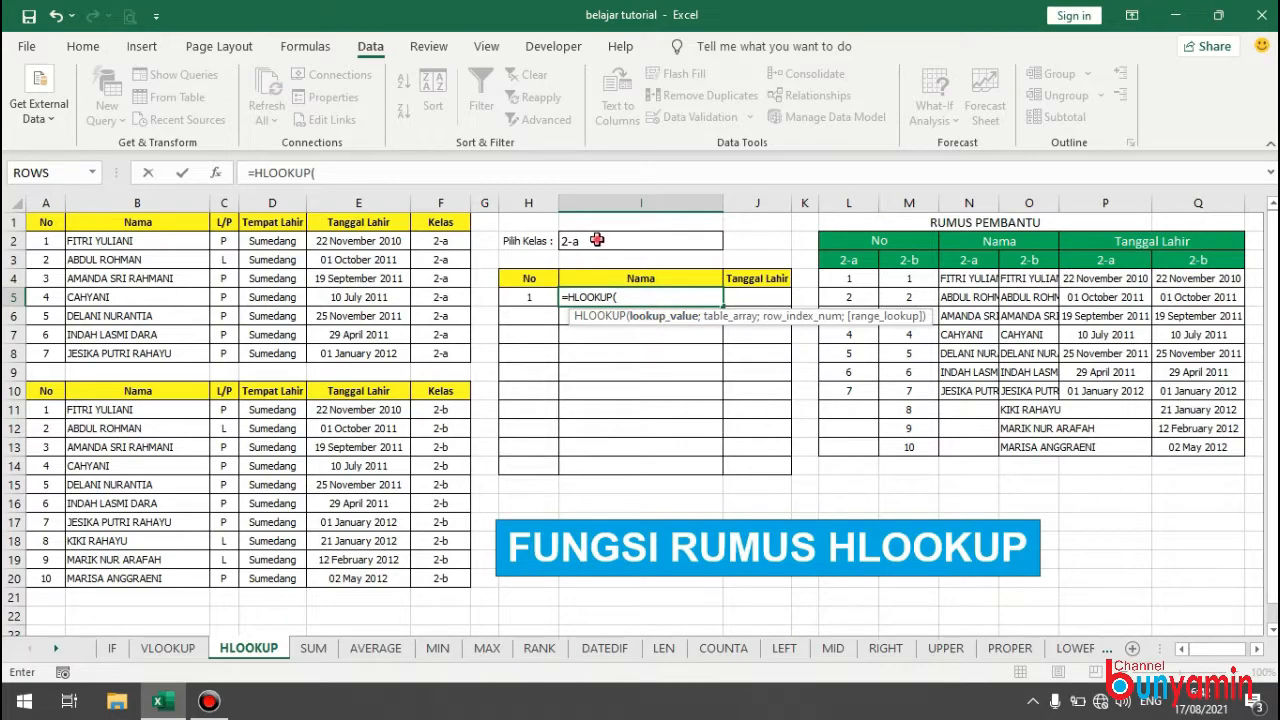
{"action": "left_click", "coordinate": [597, 240]}
{"action": "type", "text": ";"}
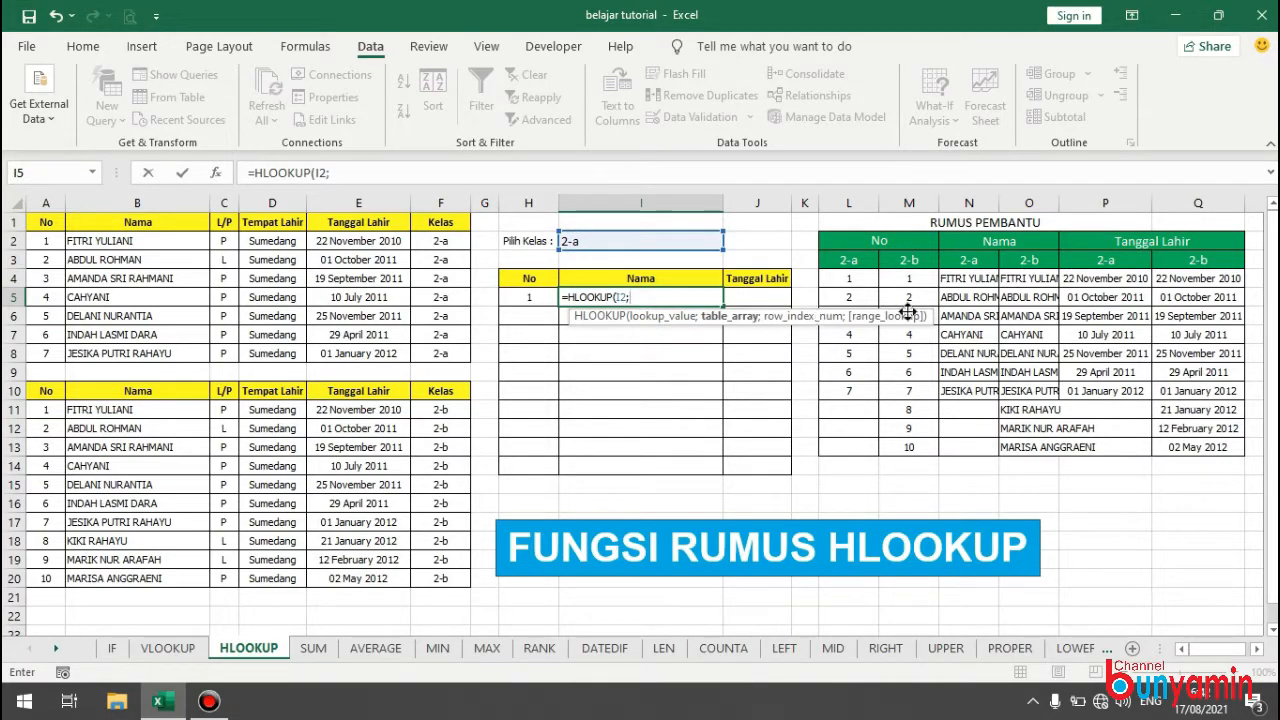
{"action": "left_click_drag", "start_coordinate": [968, 278], "coordinate": [1035, 446]}
{"action": "type", "text": ";"}
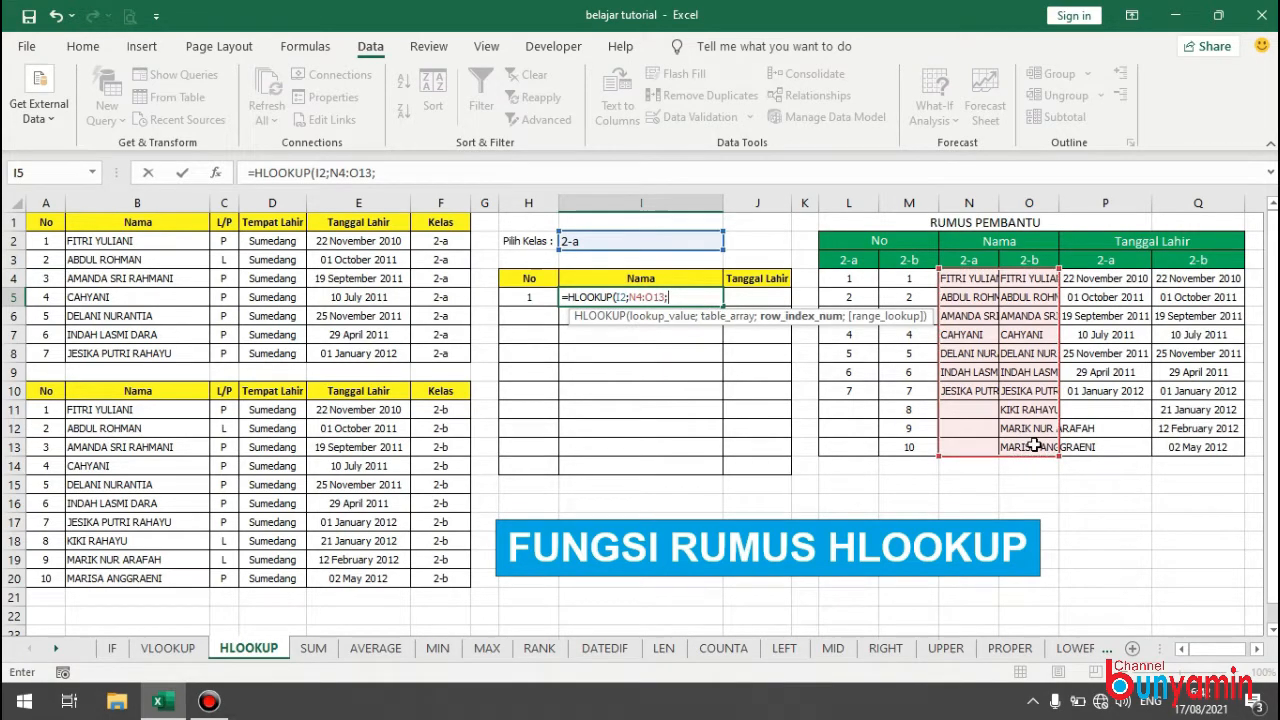
{"action": "type", "text": "2;"}
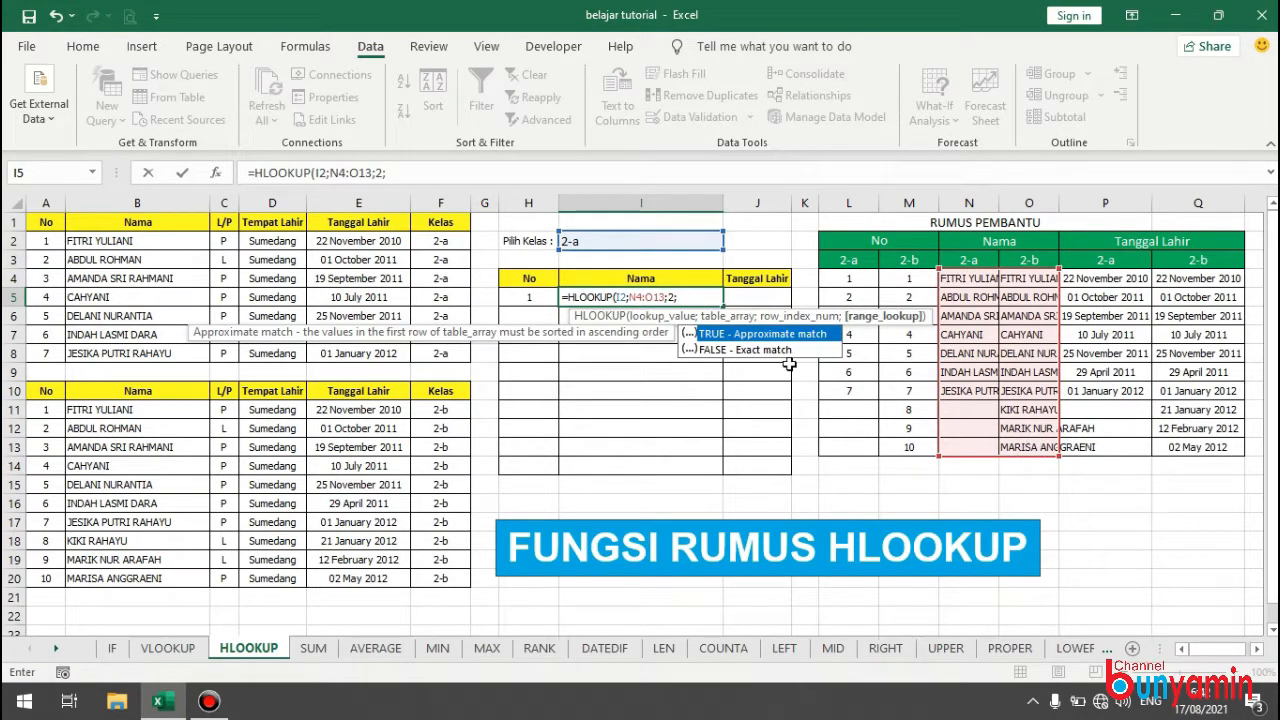
{"action": "double_click", "coordinate": [717, 347]}
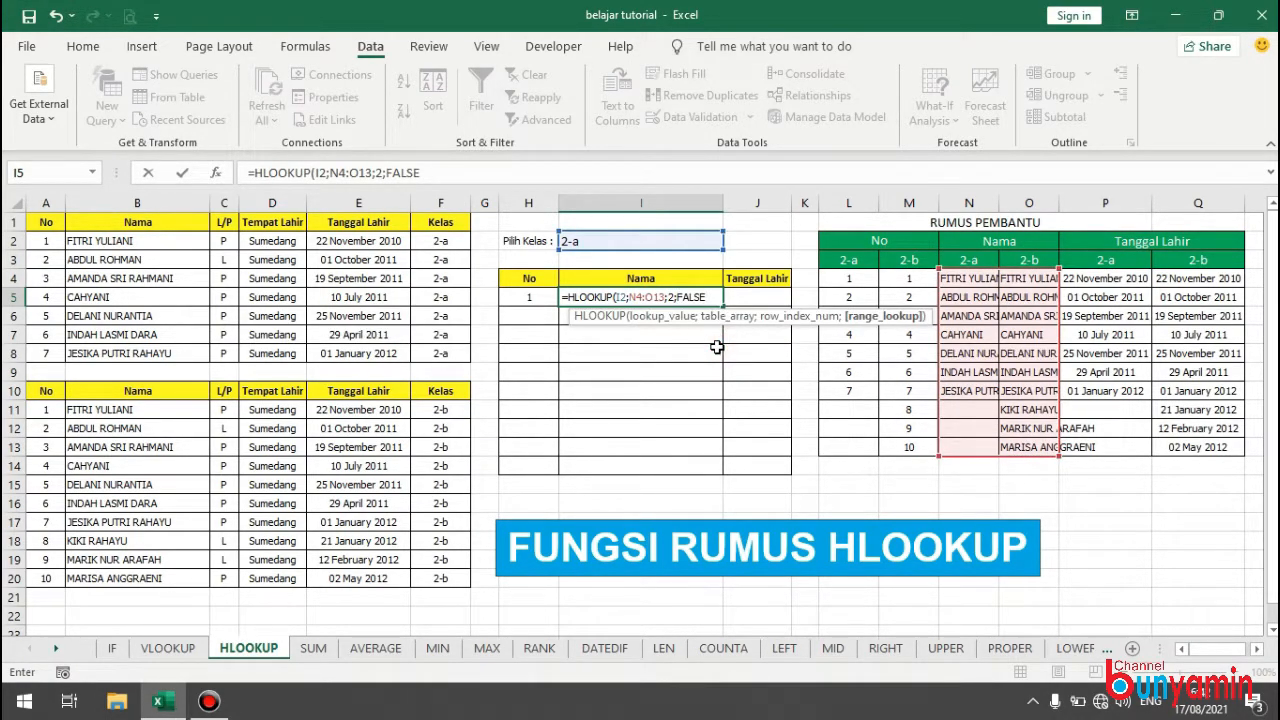
{"action": "key", "text": "Return"}
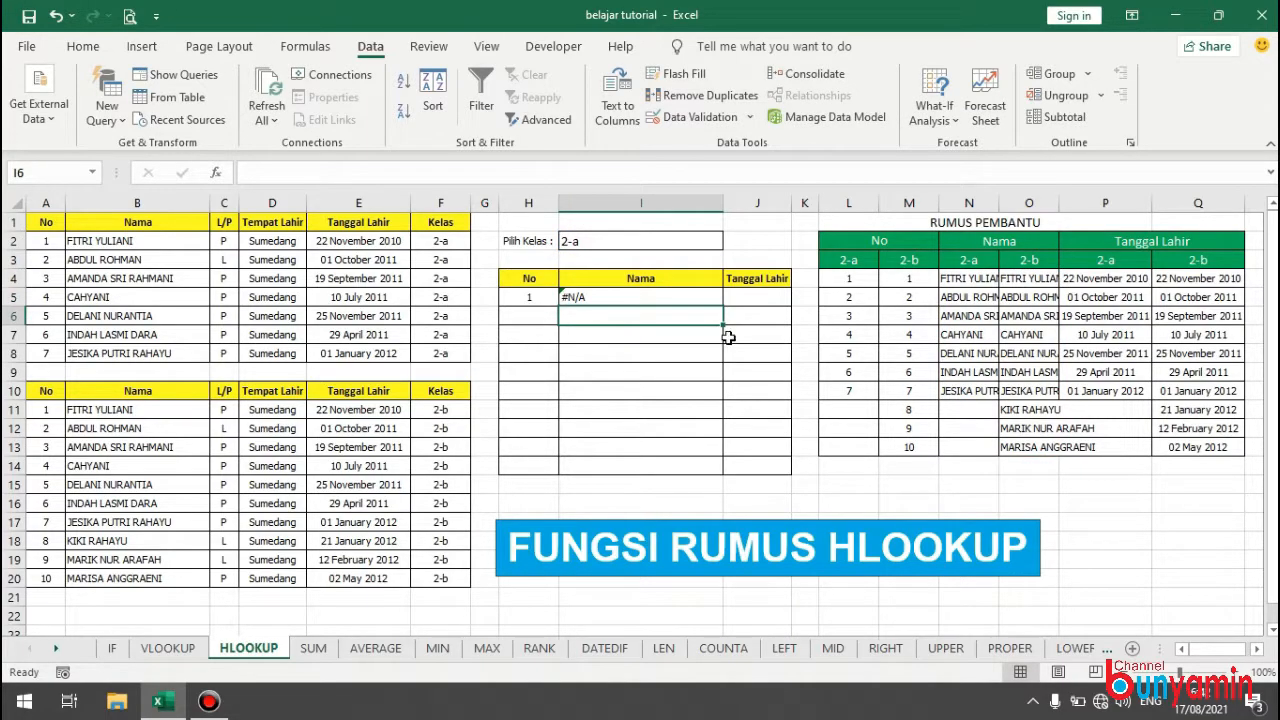
Extend the lookup range in the I5 formula to N3:O13 so that it includes the class header row.
{"action": "left_click", "coordinate": [646, 297]}
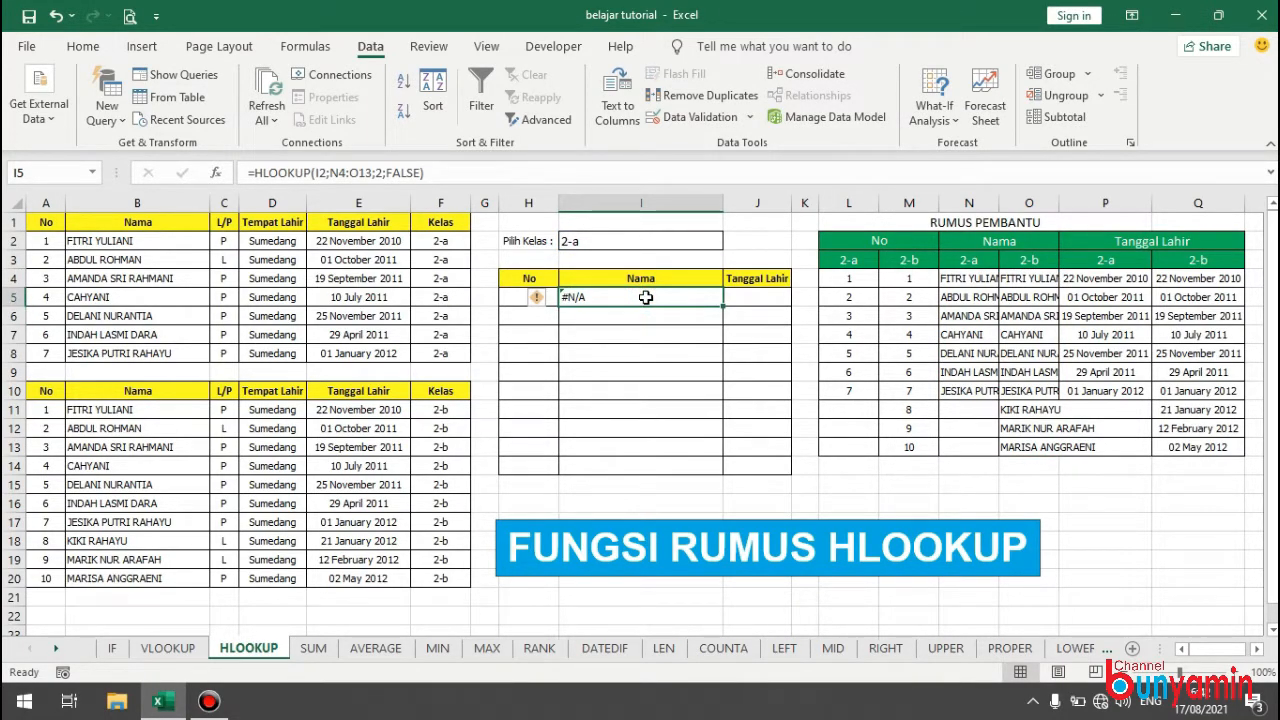
{"action": "double_click", "coordinate": [646, 297]}
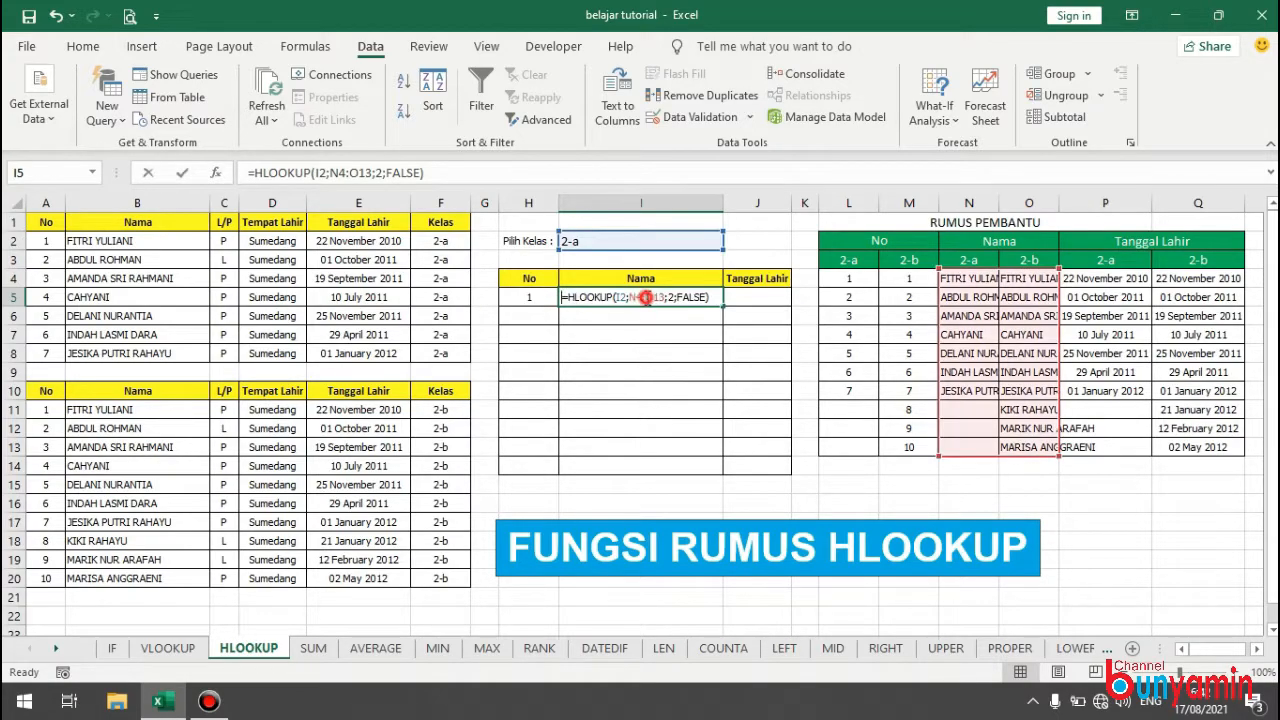
{"action": "left_click_drag", "start_coordinate": [941, 267], "coordinate": [939, 251]}
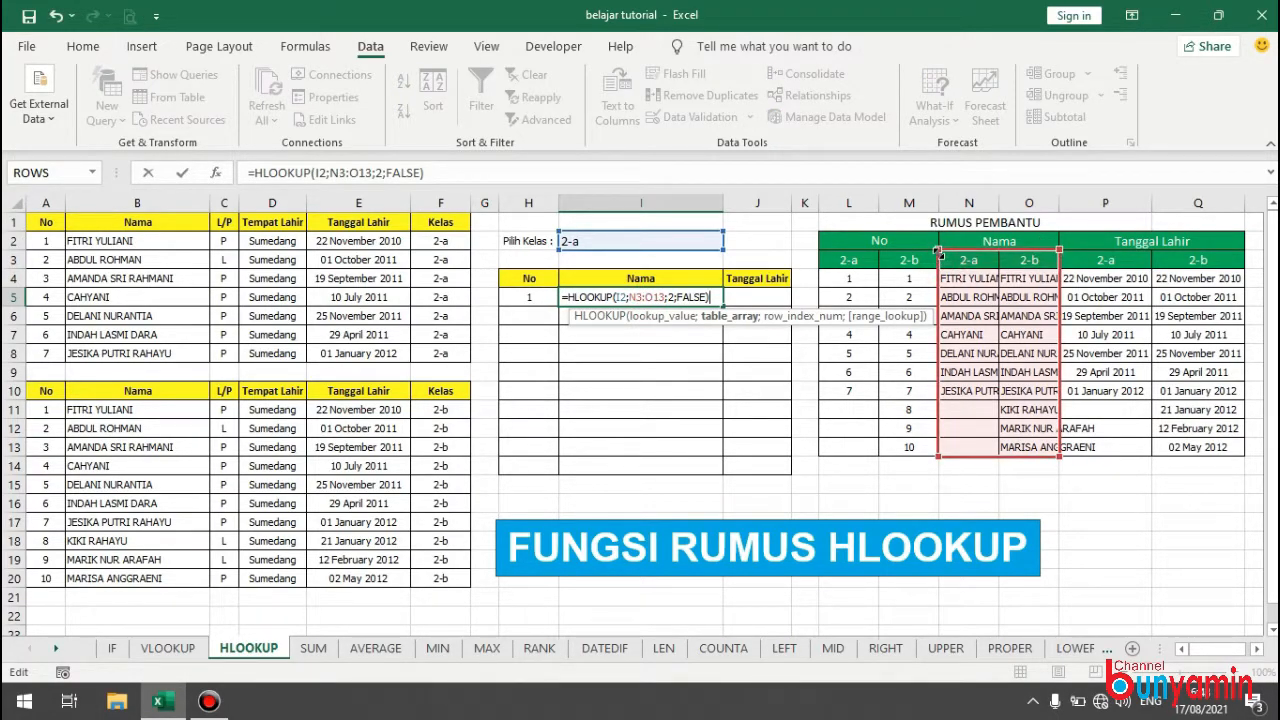
{"action": "key", "text": "Return"}
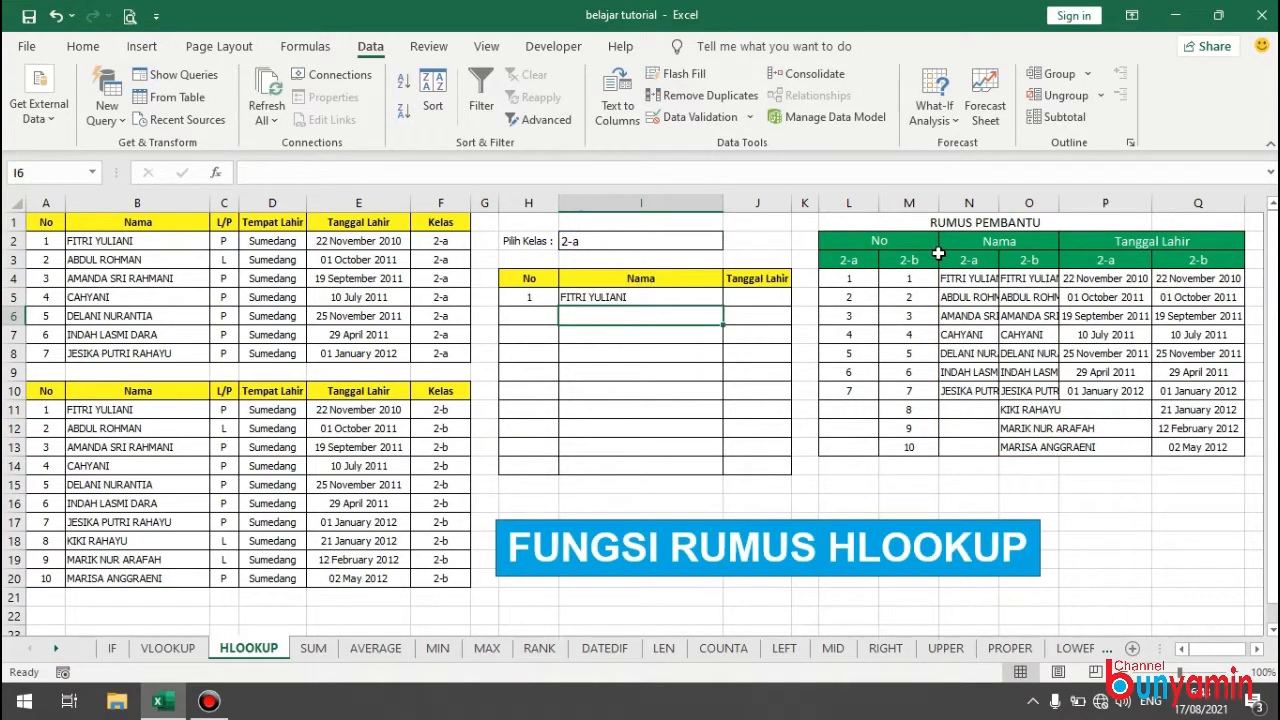
{"action": "left_click", "coordinate": [764, 295]}
{"action": "type", "text": "="}
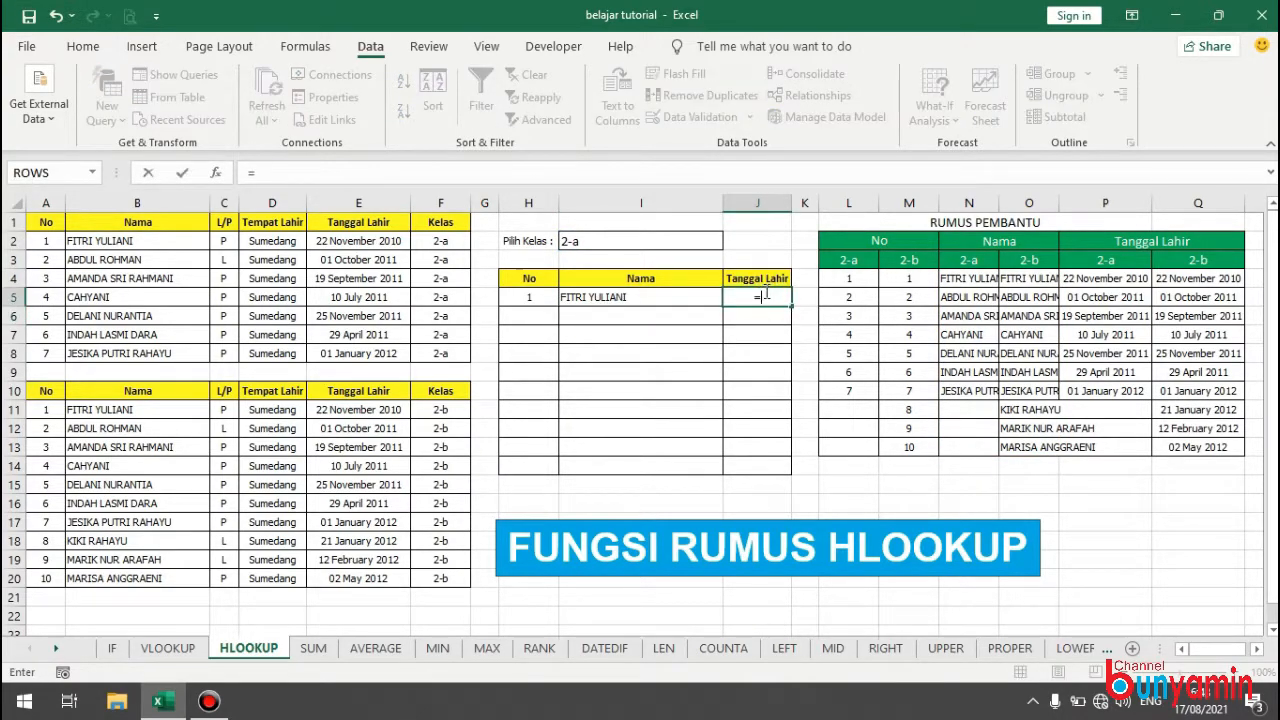
{"action": "type", "text": "HL"}
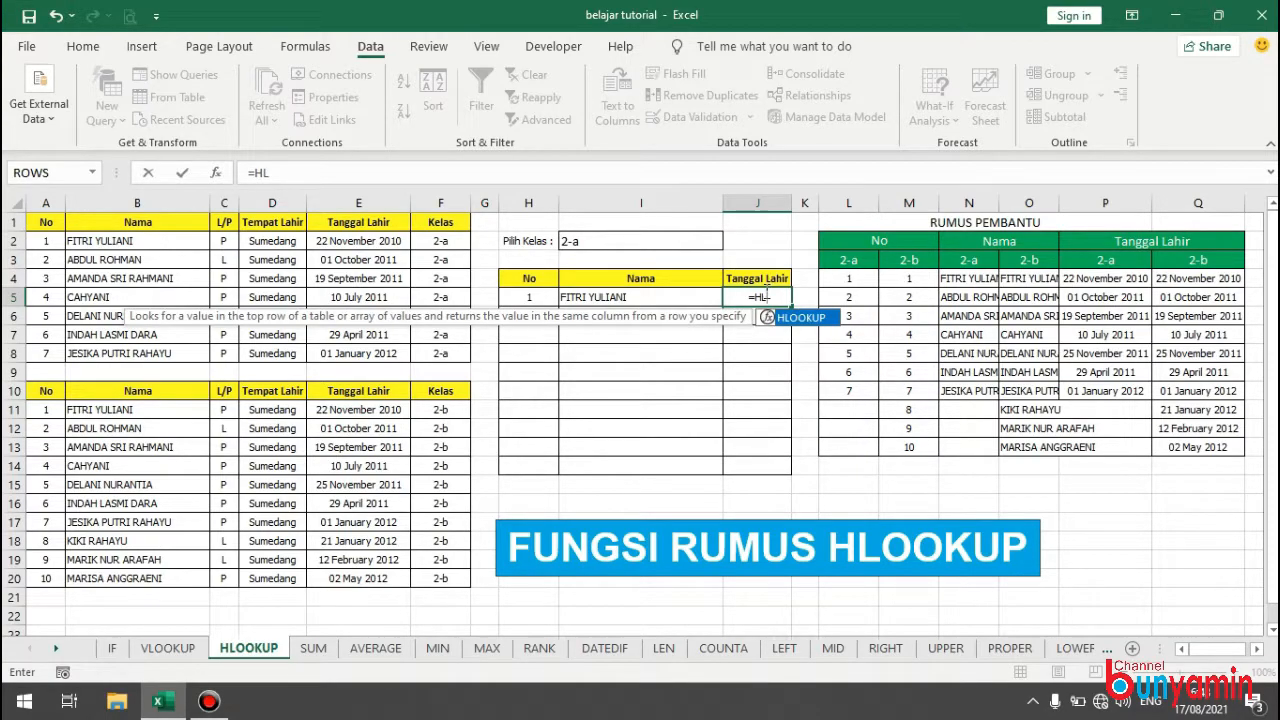
{"action": "double_click", "coordinate": [824, 318]}
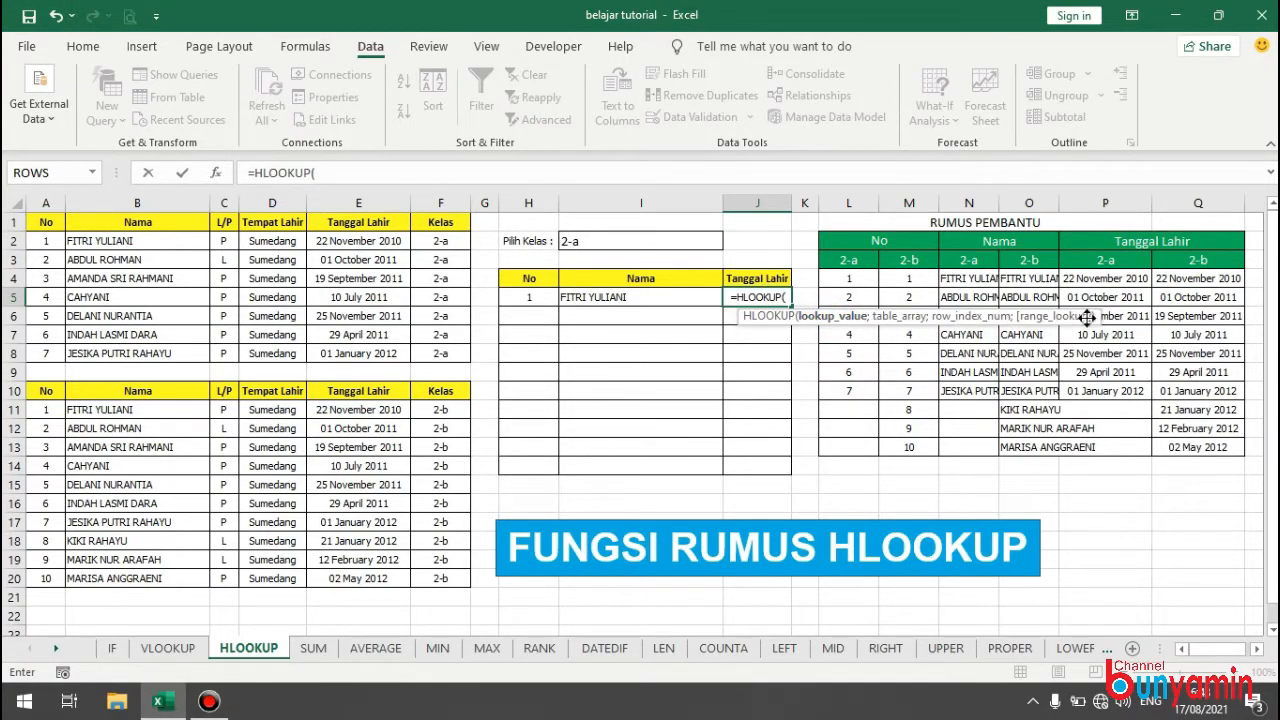
{"action": "left_click", "coordinate": [1101, 263]}
{"action": "left_click_drag", "start_coordinate": [1101, 263], "coordinate": [1182, 446]}
{"action": "type", "text": ";2;f"}
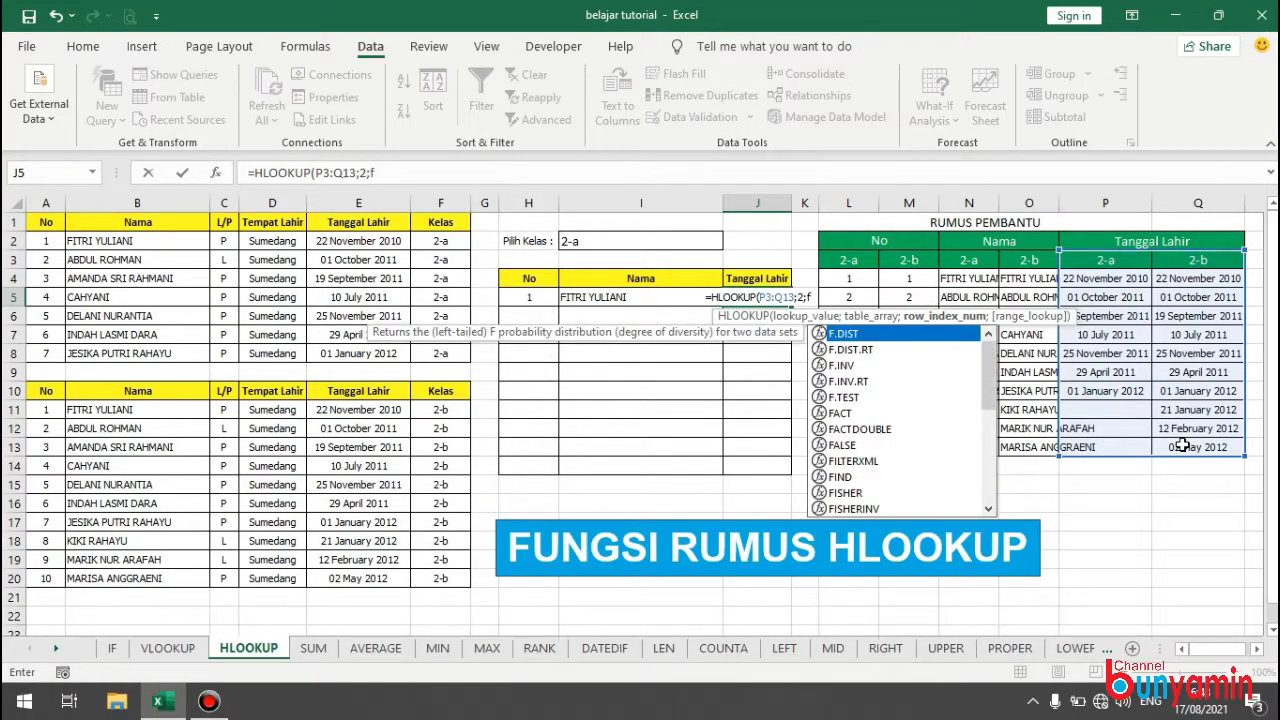
{"action": "left_click", "coordinate": [759, 297]}
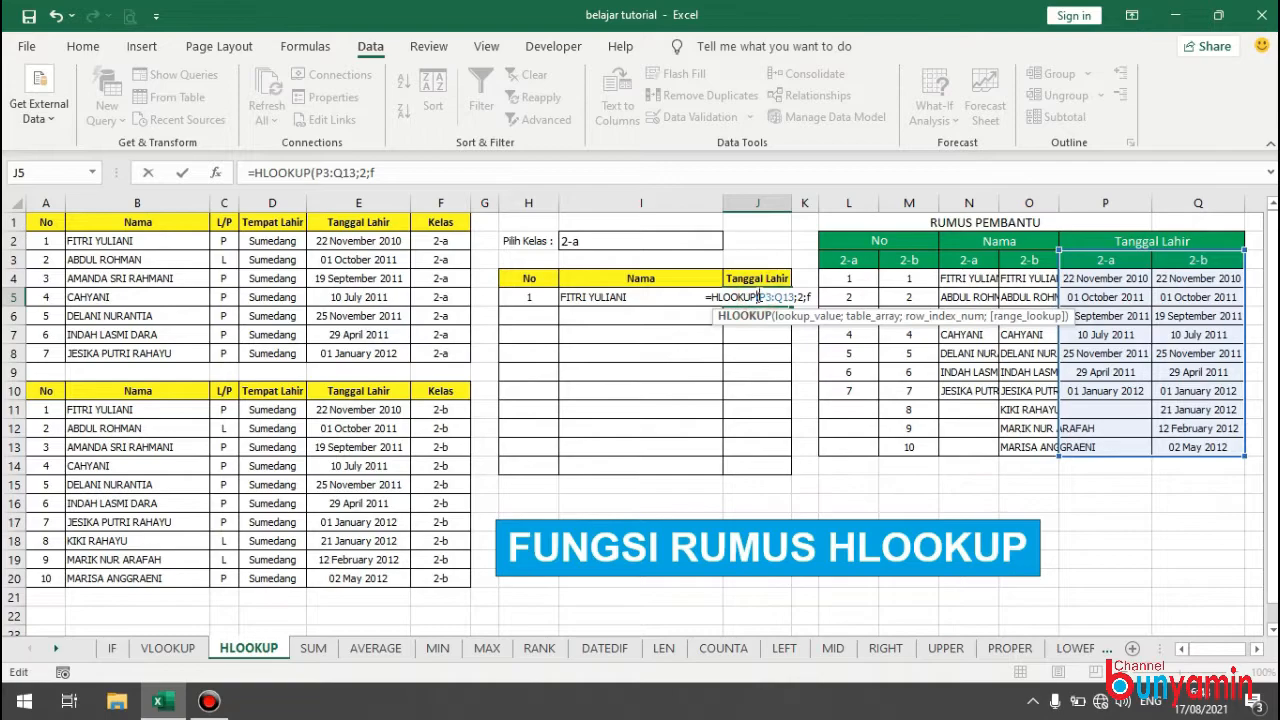
{"action": "left_click", "coordinate": [597, 241]}
{"action": "left_click", "coordinate": [759, 296]}
{"action": "key", "text": "Delete"}
Enter =HLOOKUP(I2;P3:Q13;2;FALSE) in J5, the first Tanggal Lahir cell of the result table.
{"action": "type", "text": "=HL"}
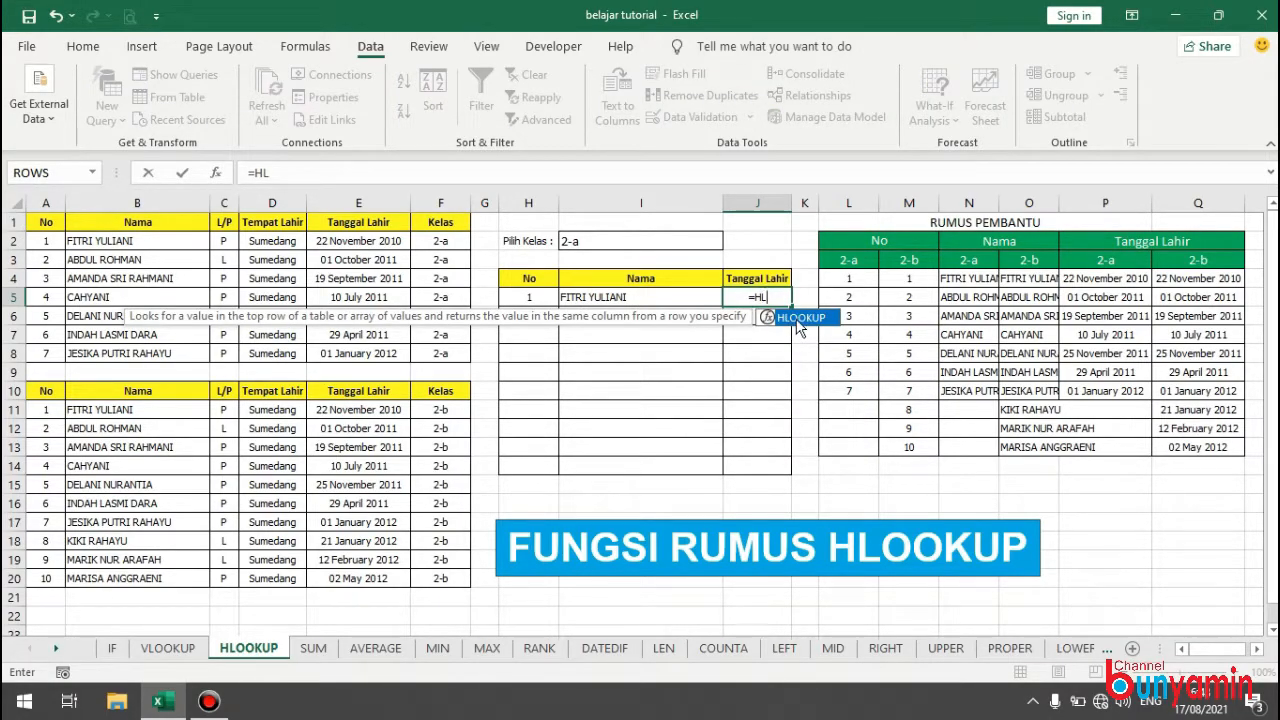
{"action": "double_click", "coordinate": [800, 318]}
{"action": "left_click", "coordinate": [587, 241]}
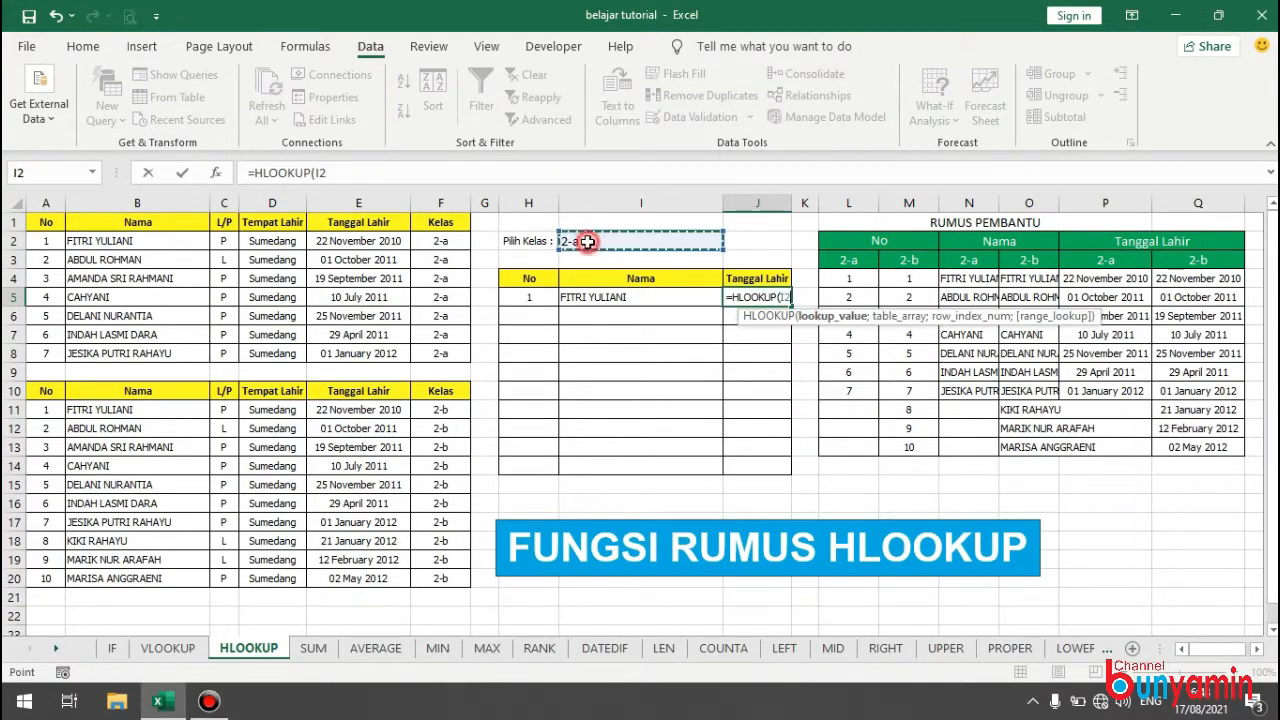
{"action": "type", "text": ";"}
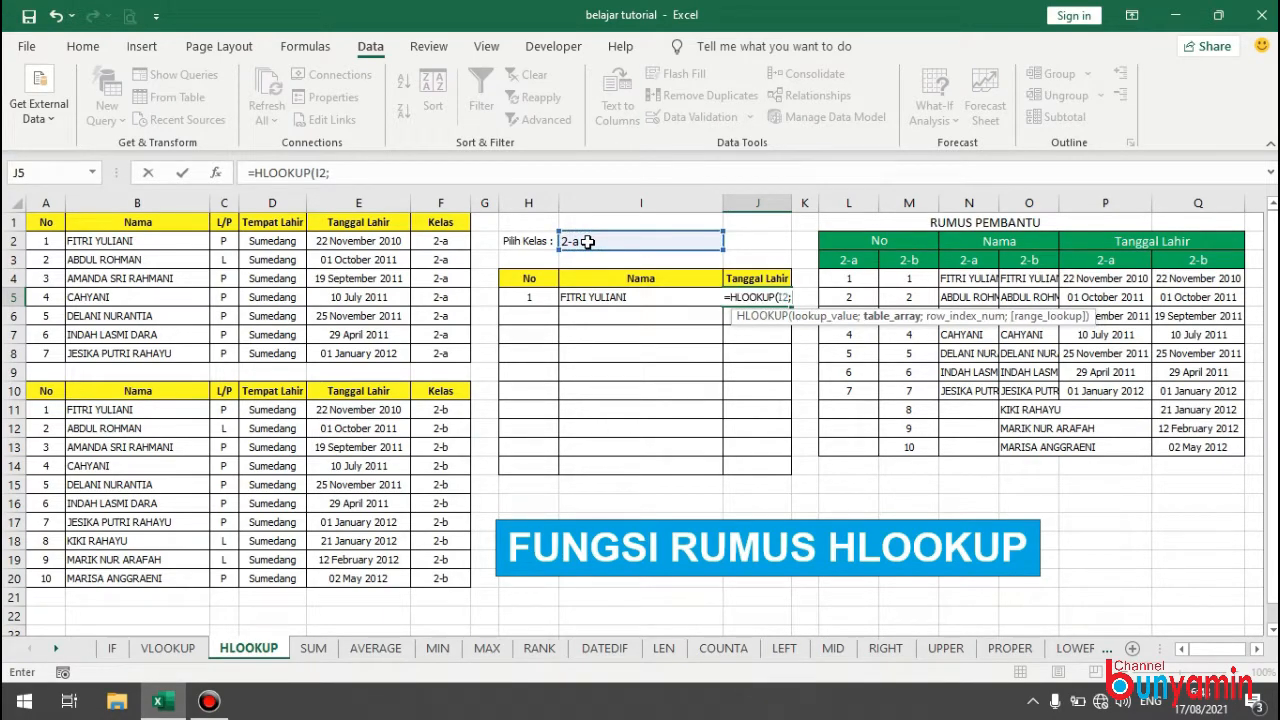
{"action": "left_click_drag", "start_coordinate": [1098, 262], "coordinate": [1194, 447]}
{"action": "type", "text": ";2;"}
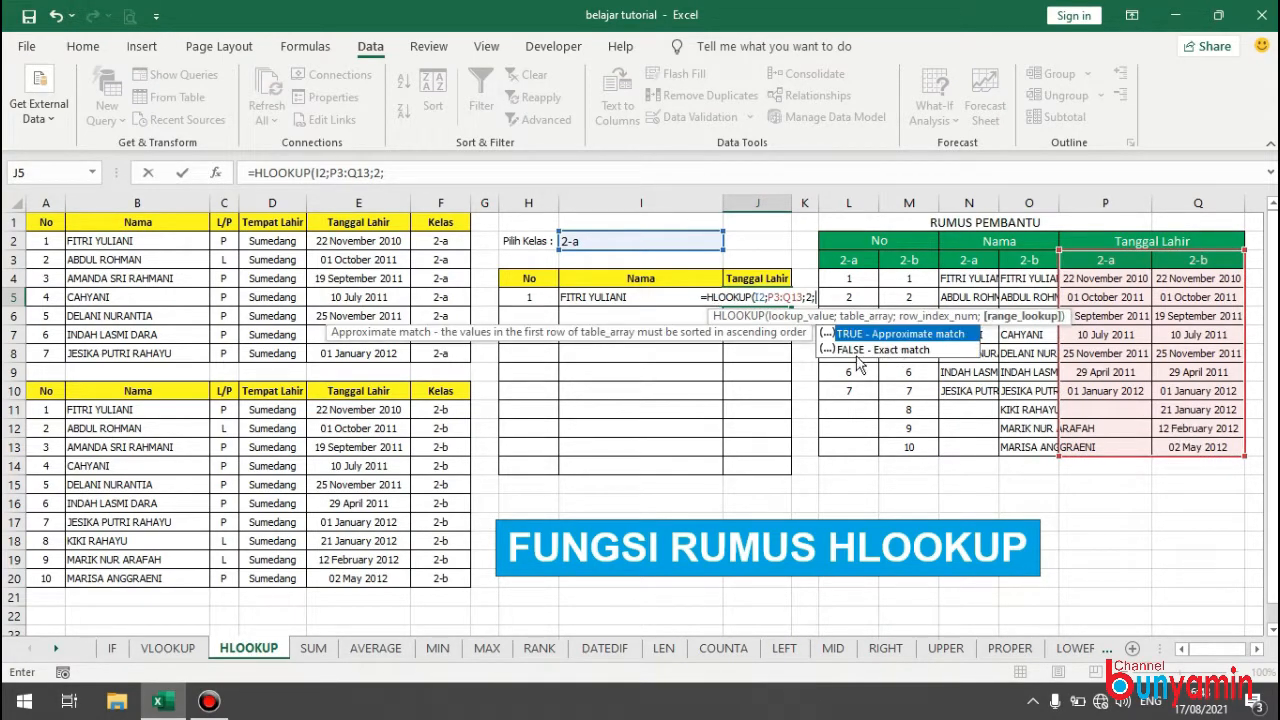
{"action": "double_click", "coordinate": [852, 350]}
{"action": "key", "text": "Return"}
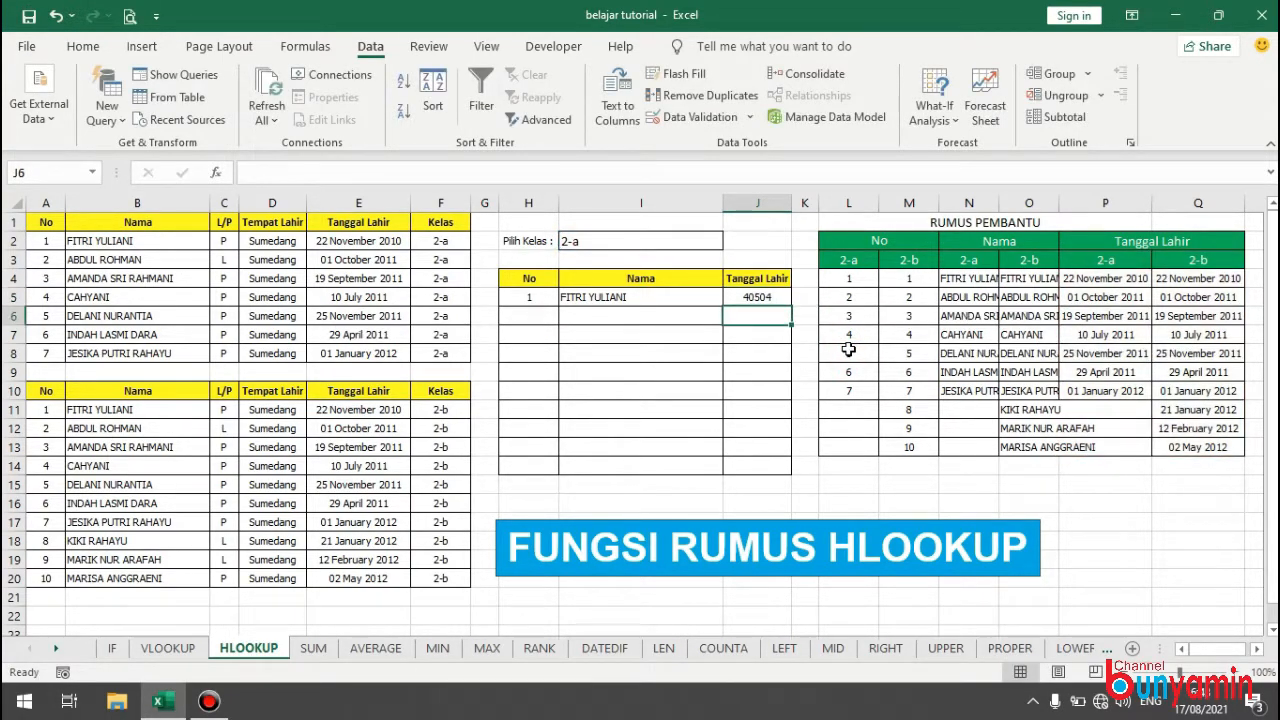
Wrap the HLOOKUP formula in J5 in a TEXT function with the date format "DD-MM-YYYY".
{"action": "left_click", "coordinate": [767, 296]}
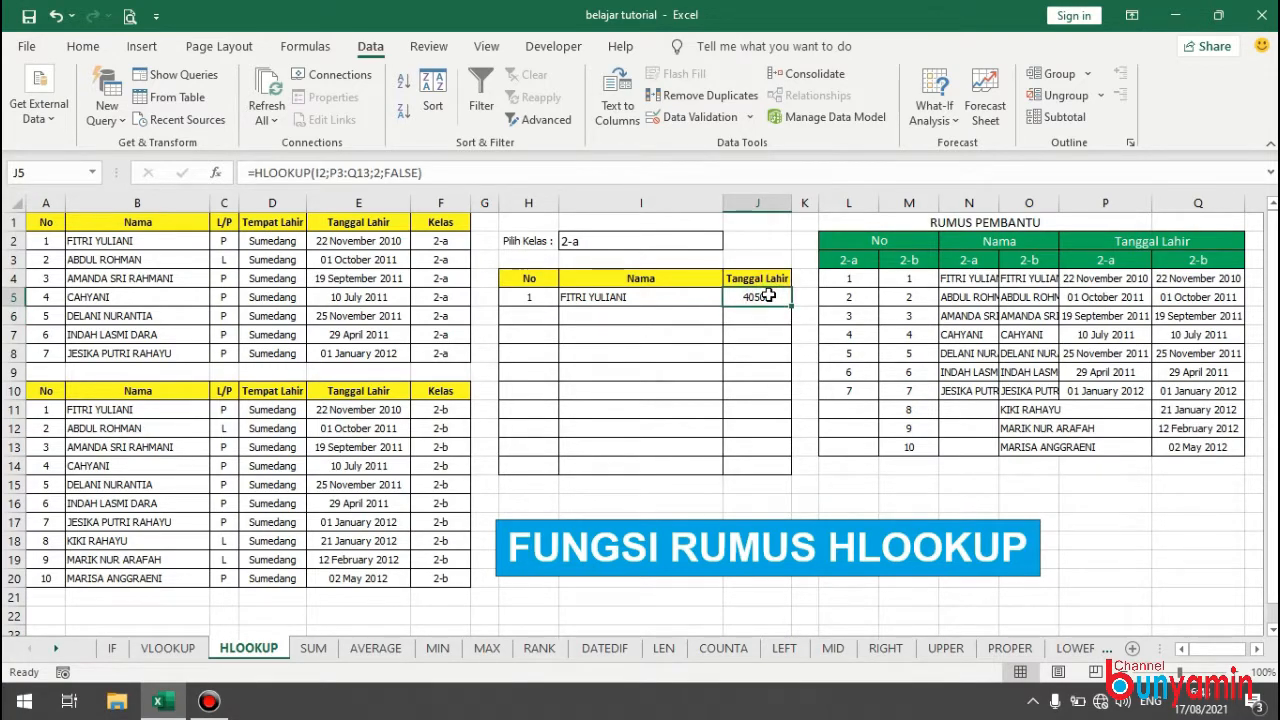
{"action": "left_click", "coordinate": [258, 172]}
{"action": "type", "text": "tex"}
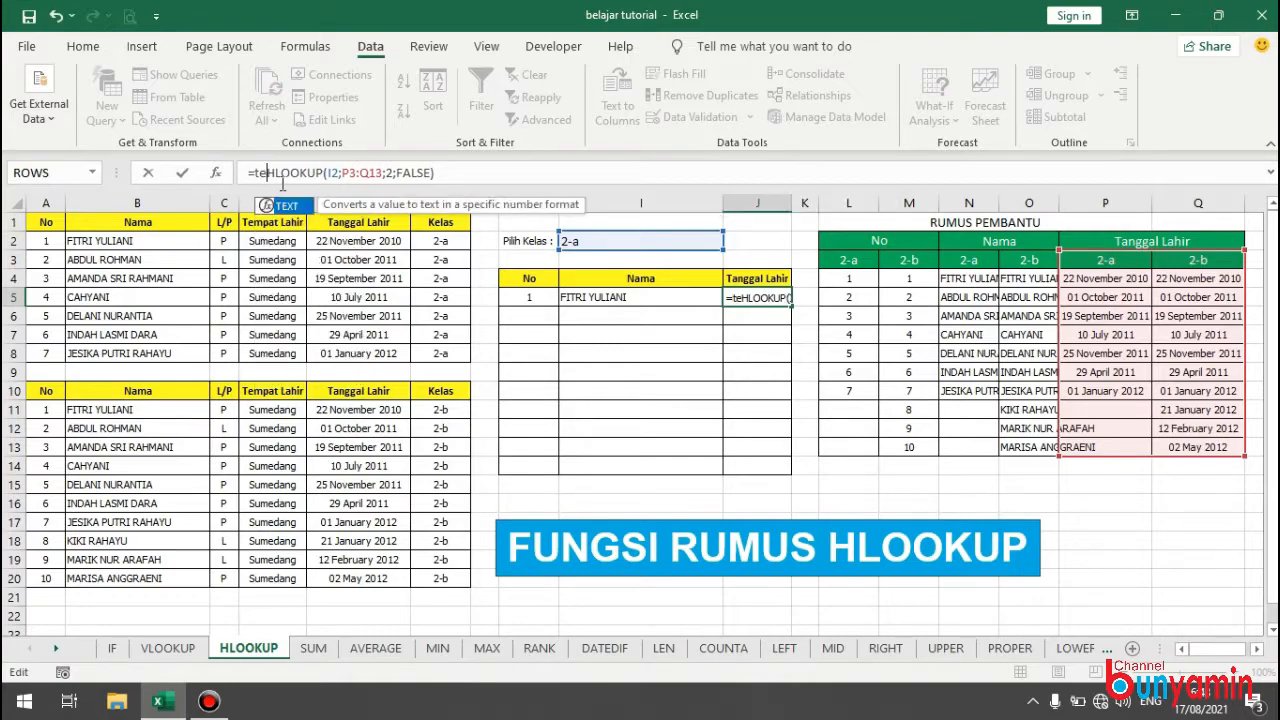
{"action": "double_click", "coordinate": [287, 205]}
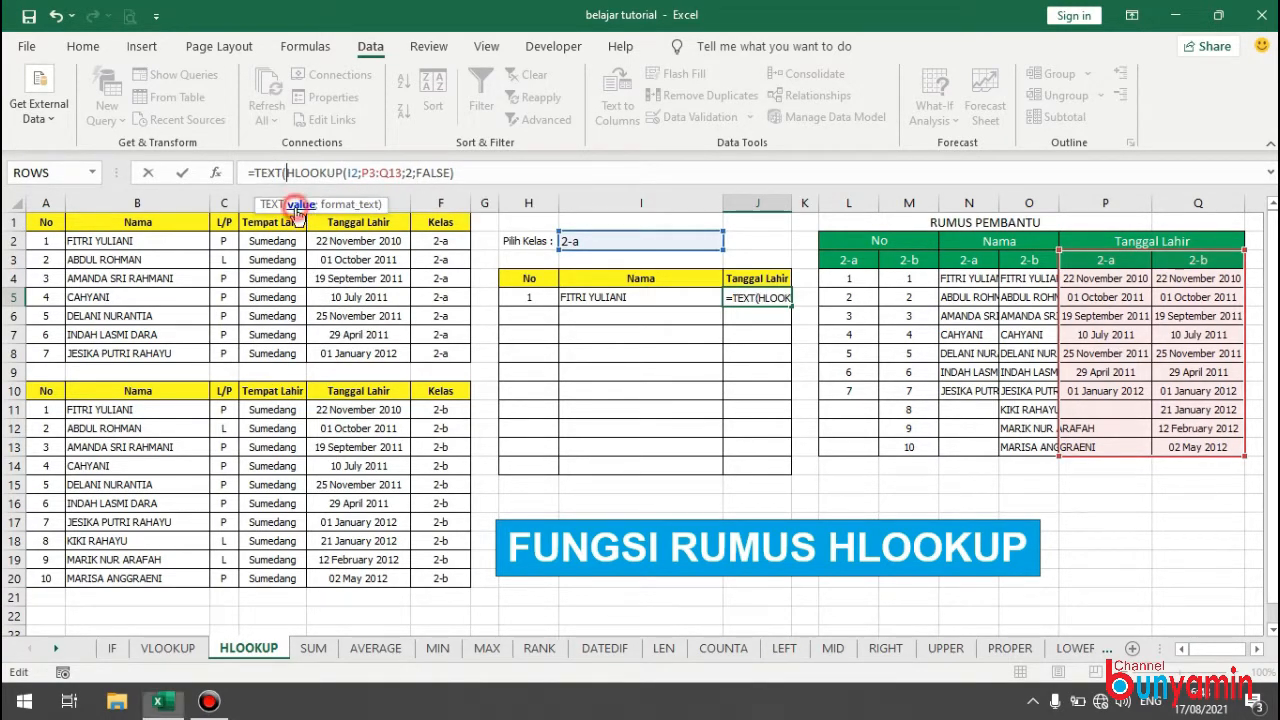
{"action": "left_click", "coordinate": [474, 175]}
{"action": "type", "text": ";\""}
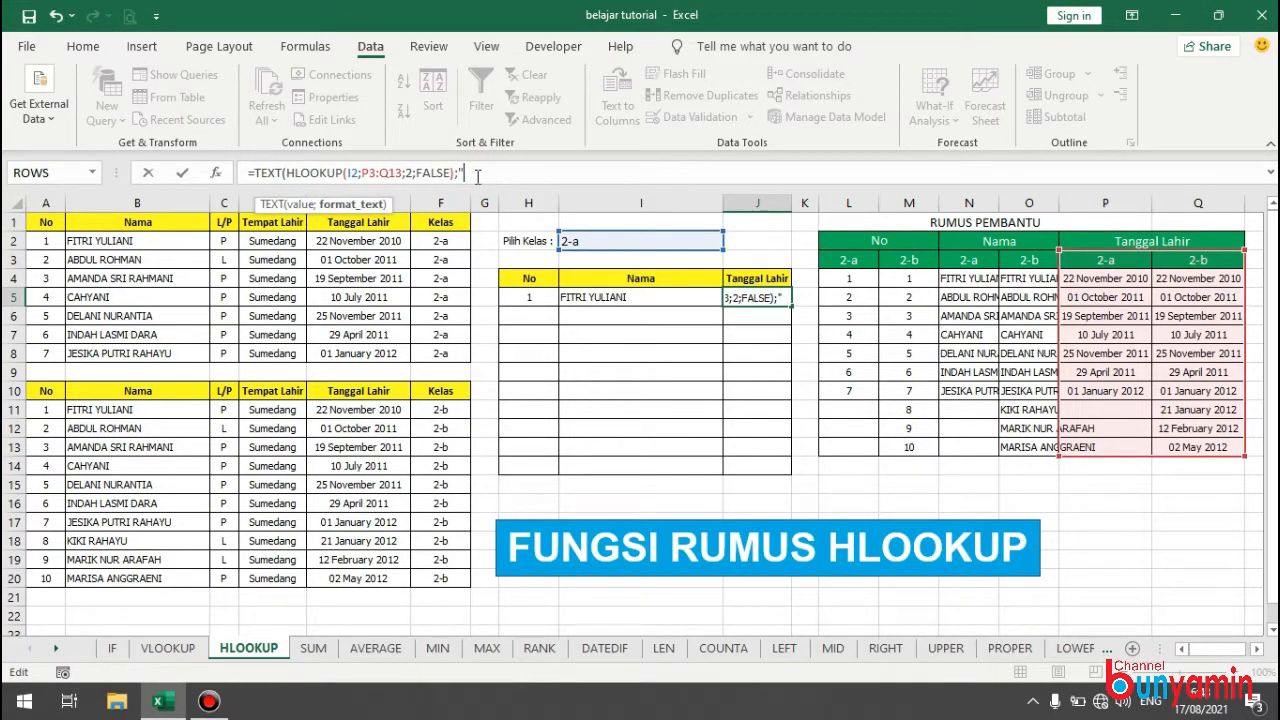
{"action": "type", "text": "DD-MM-YYYY"}
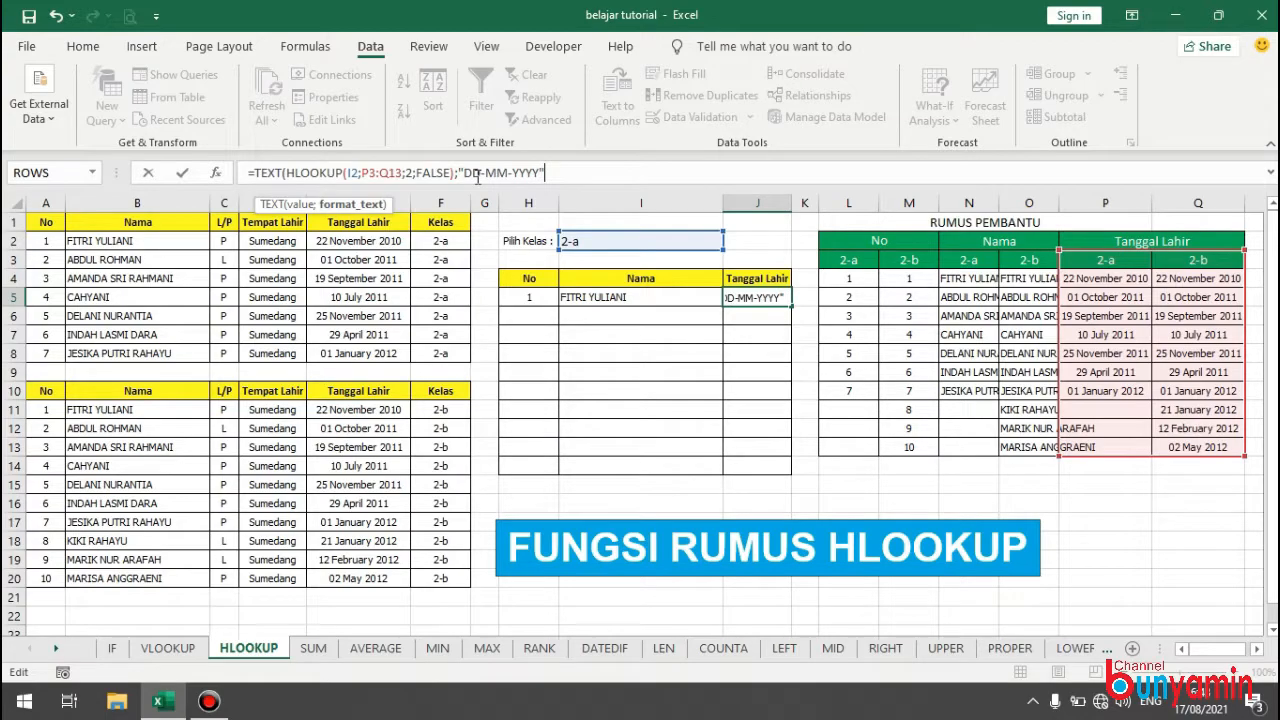
{"action": "type", "text": "\""}
{"action": "key", "text": "Return"}
{"action": "key", "text": "Return"}
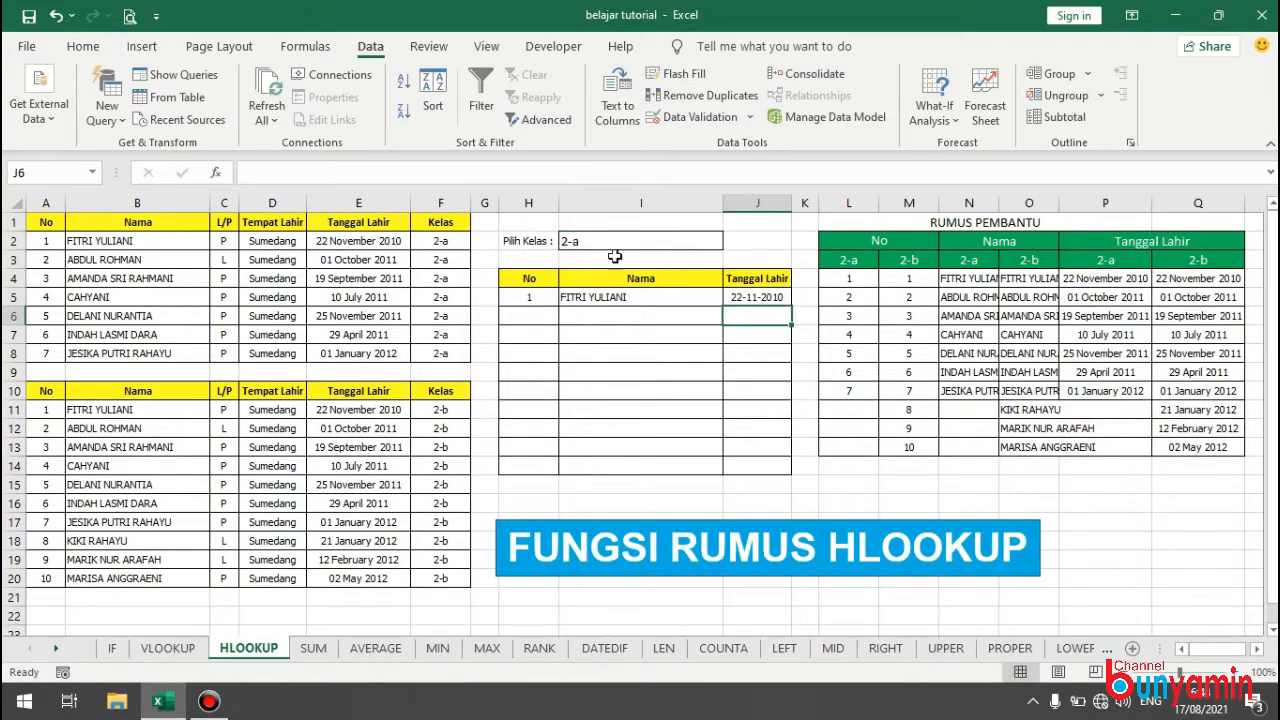
Enter 2 in G5 and fill a number series down to 11 in G14 beside the result table.
{"action": "left_click", "coordinate": [491, 298]}
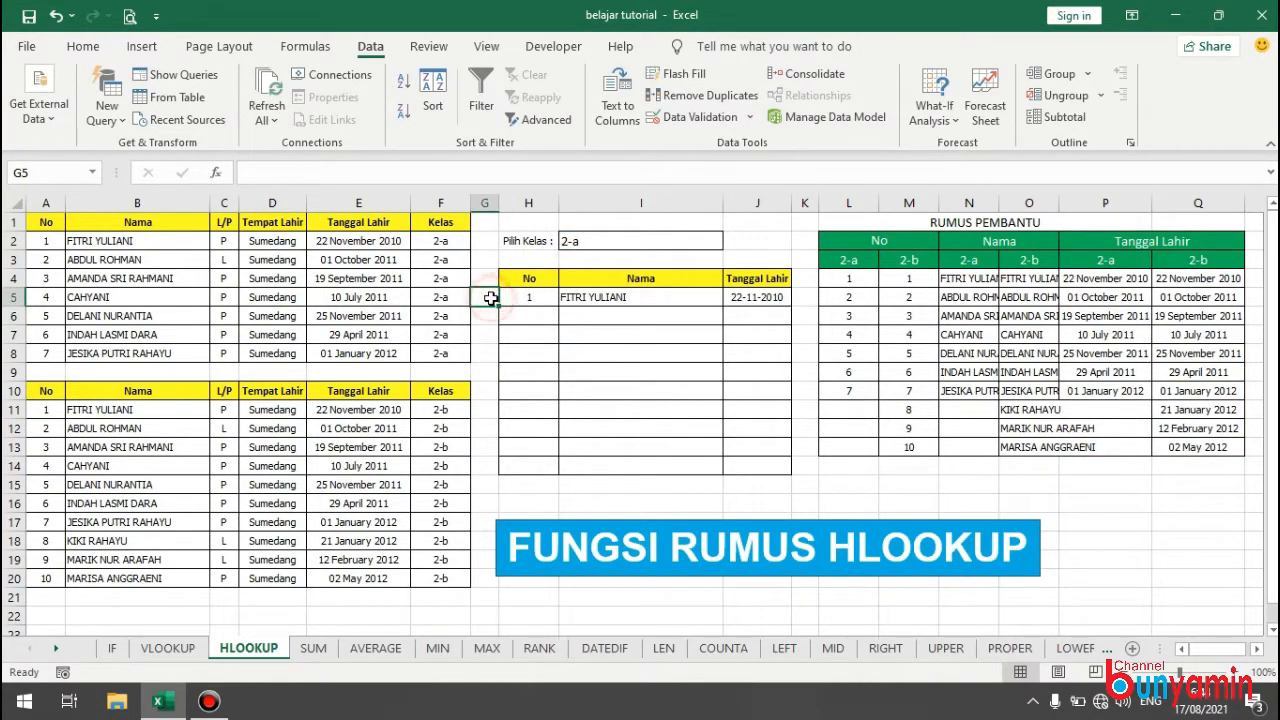
{"action": "type", "text": "2"}
{"action": "left_click_drag", "start_coordinate": [499, 305], "coordinate": [492, 469]}
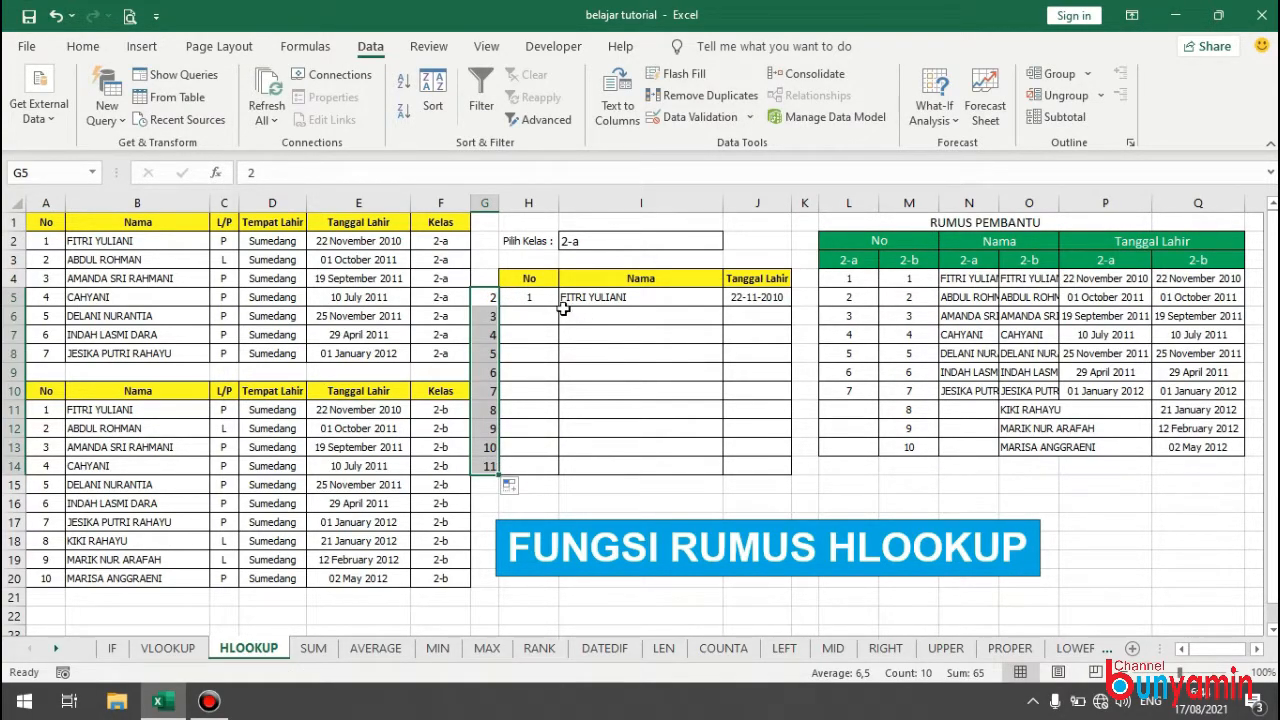
Replace the row index 2 in the H5 HLOOKUP formula with a reference to G5.
{"action": "left_click", "coordinate": [531, 298]}
{"action": "left_click", "coordinate": [378, 173]}
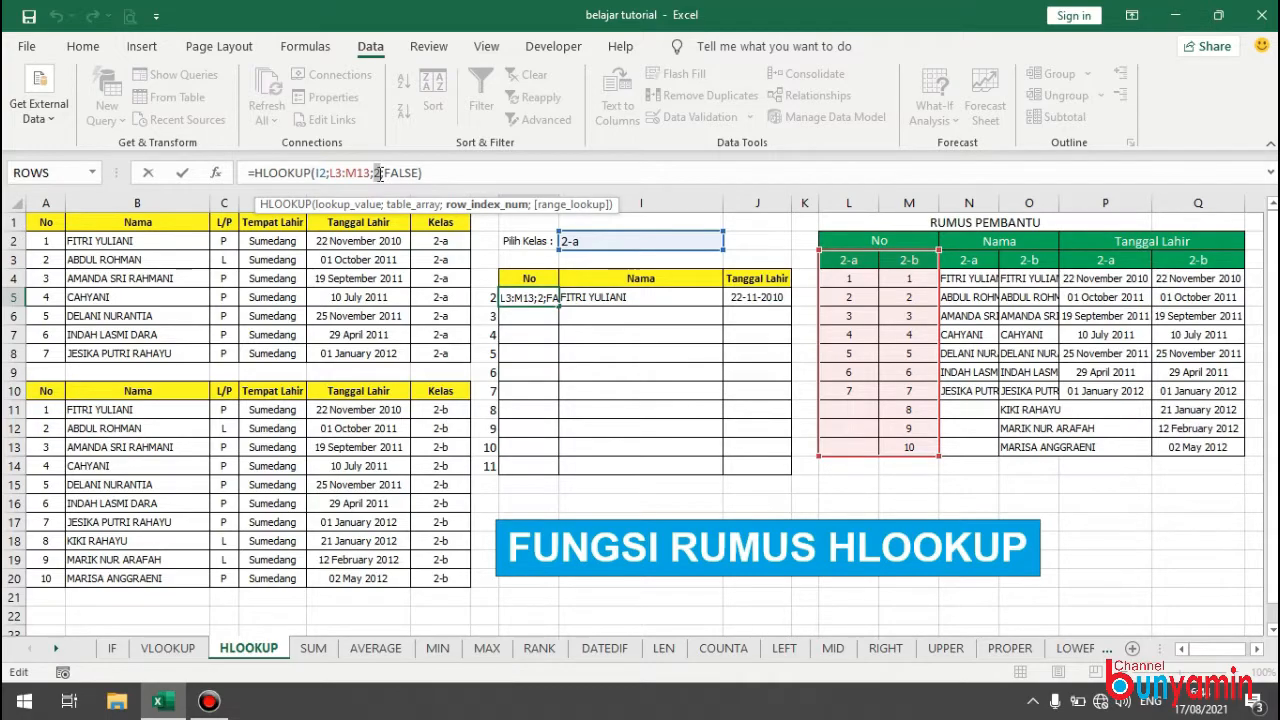
{"action": "key", "text": "BackSpace"}
{"action": "left_click", "coordinate": [487, 297]}
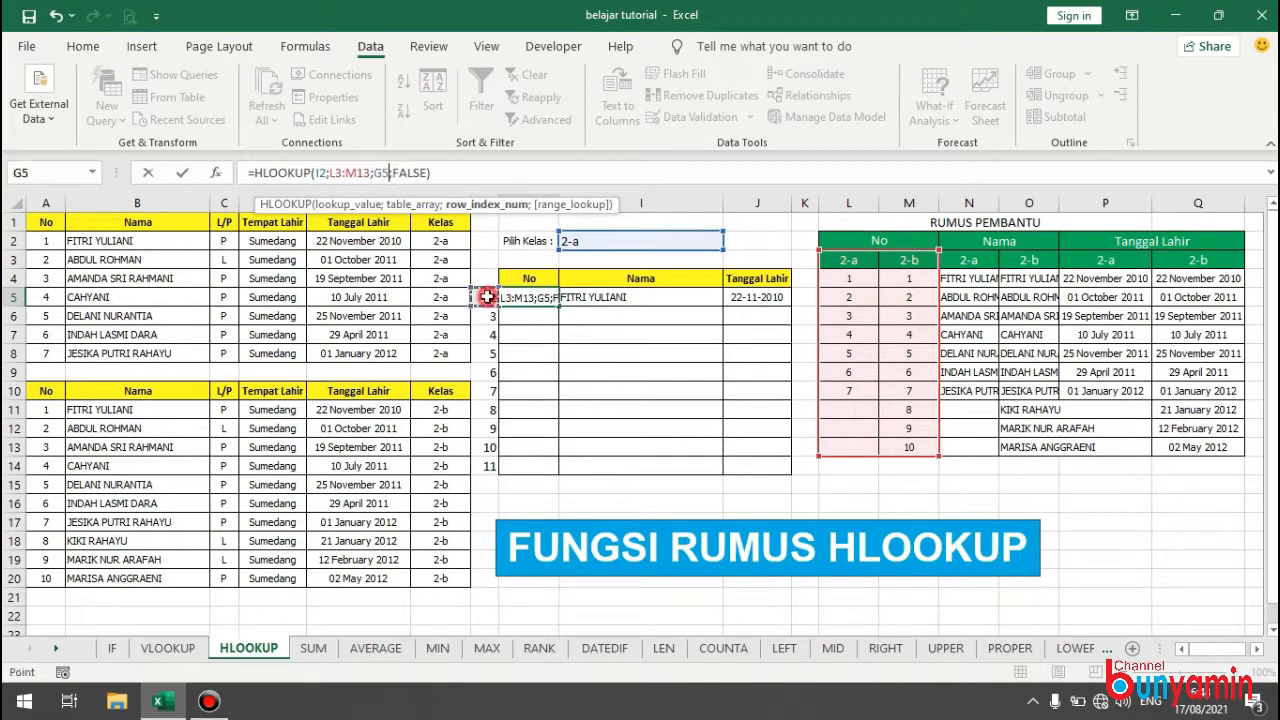
{"action": "key", "text": "Return"}
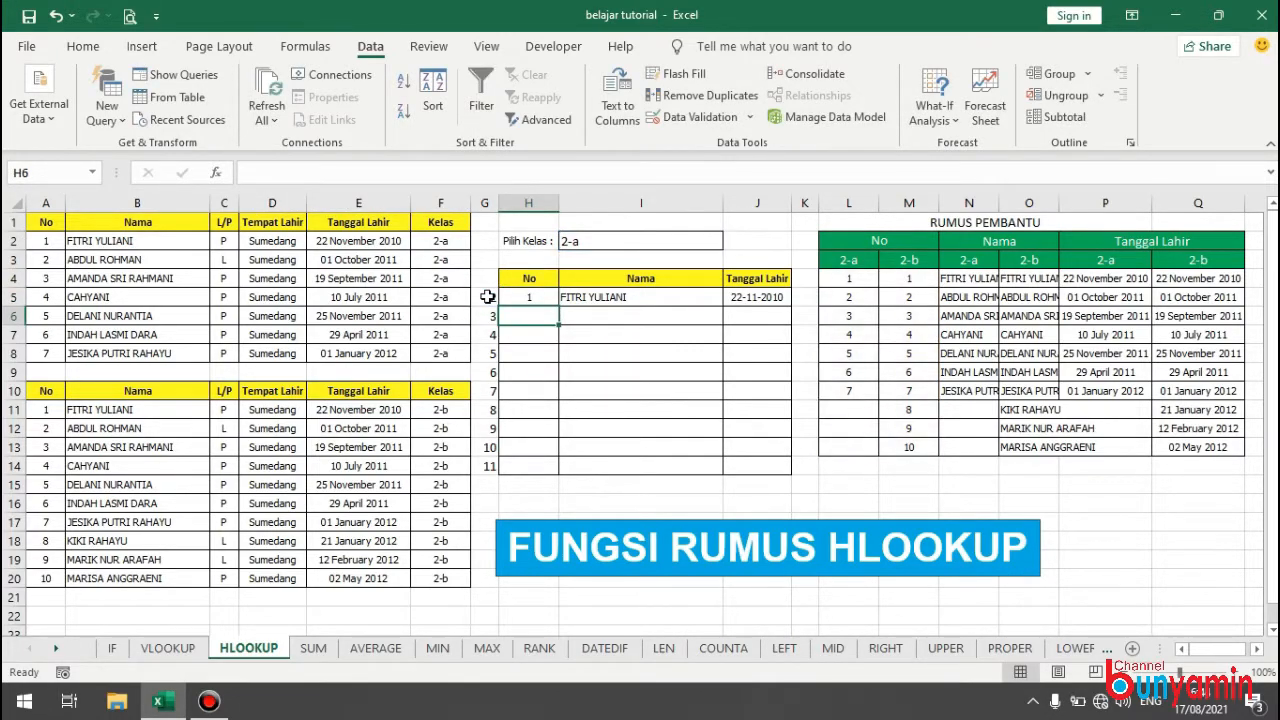
Replace the row index 2 in the I5 HLOOKUP formula with a reference to G5.
{"action": "left_click", "coordinate": [568, 296]}
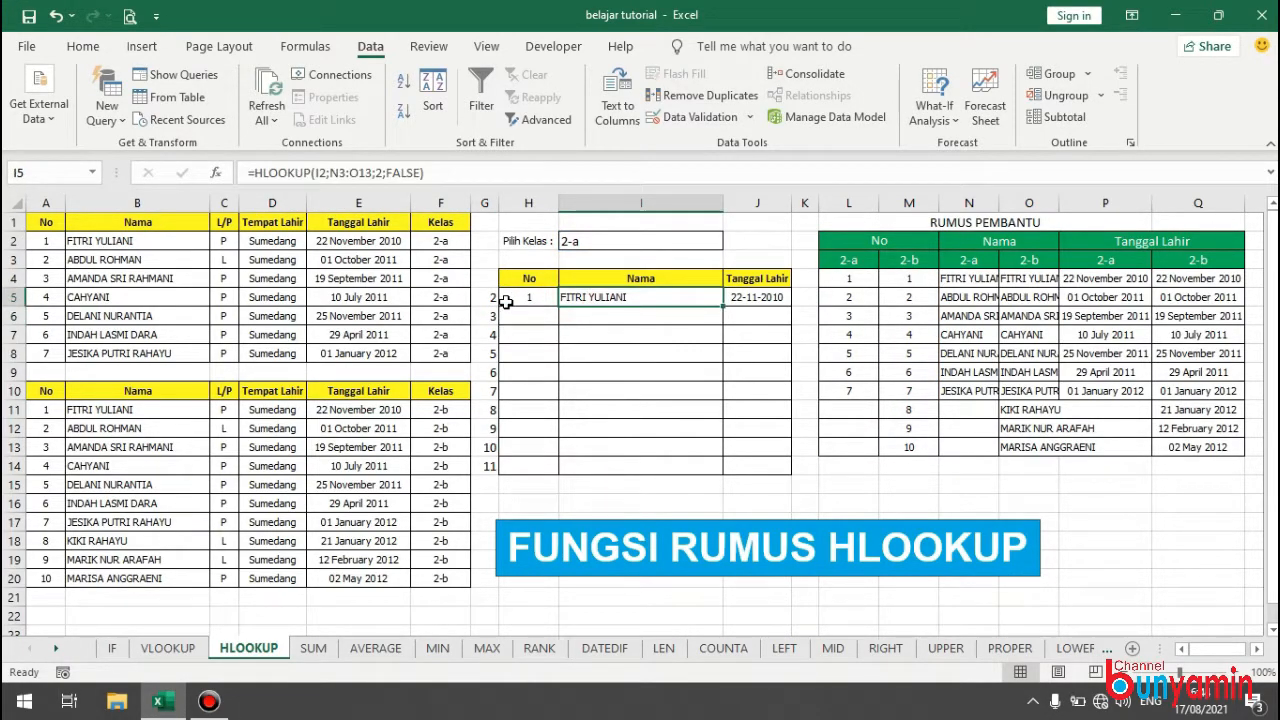
{"action": "left_click", "coordinate": [379, 172]}
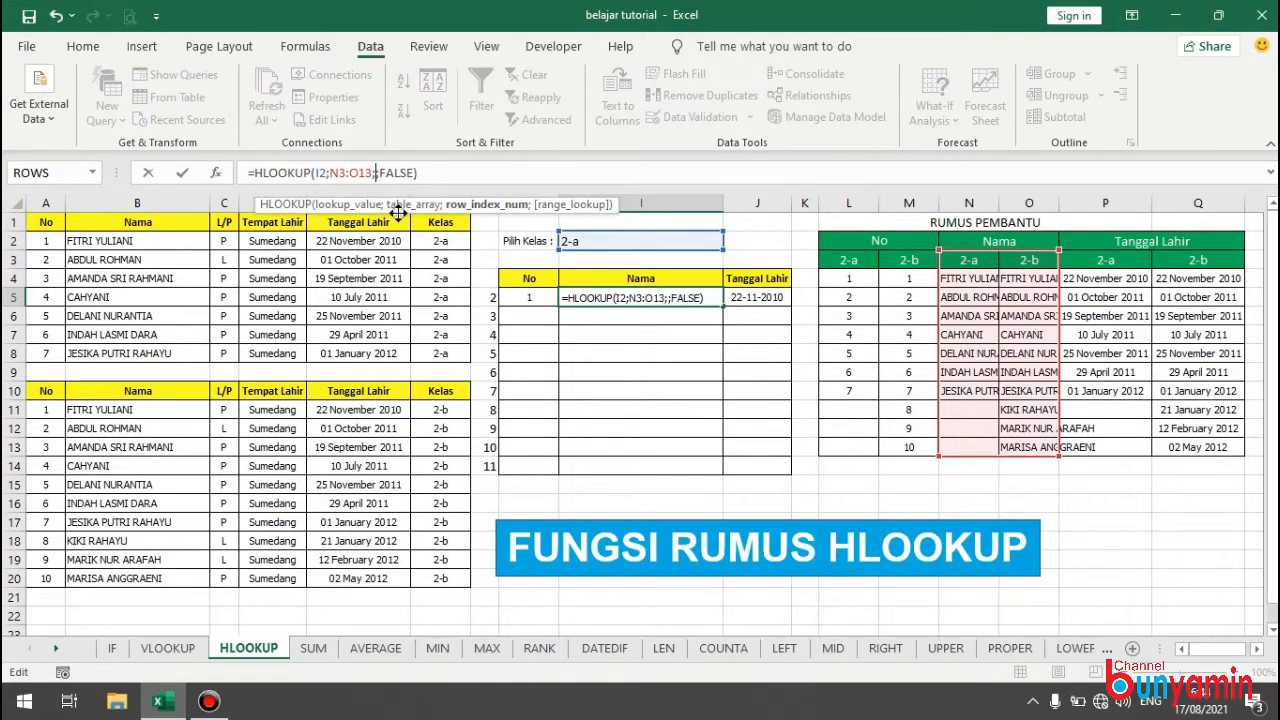
{"action": "left_click", "coordinate": [486, 296]}
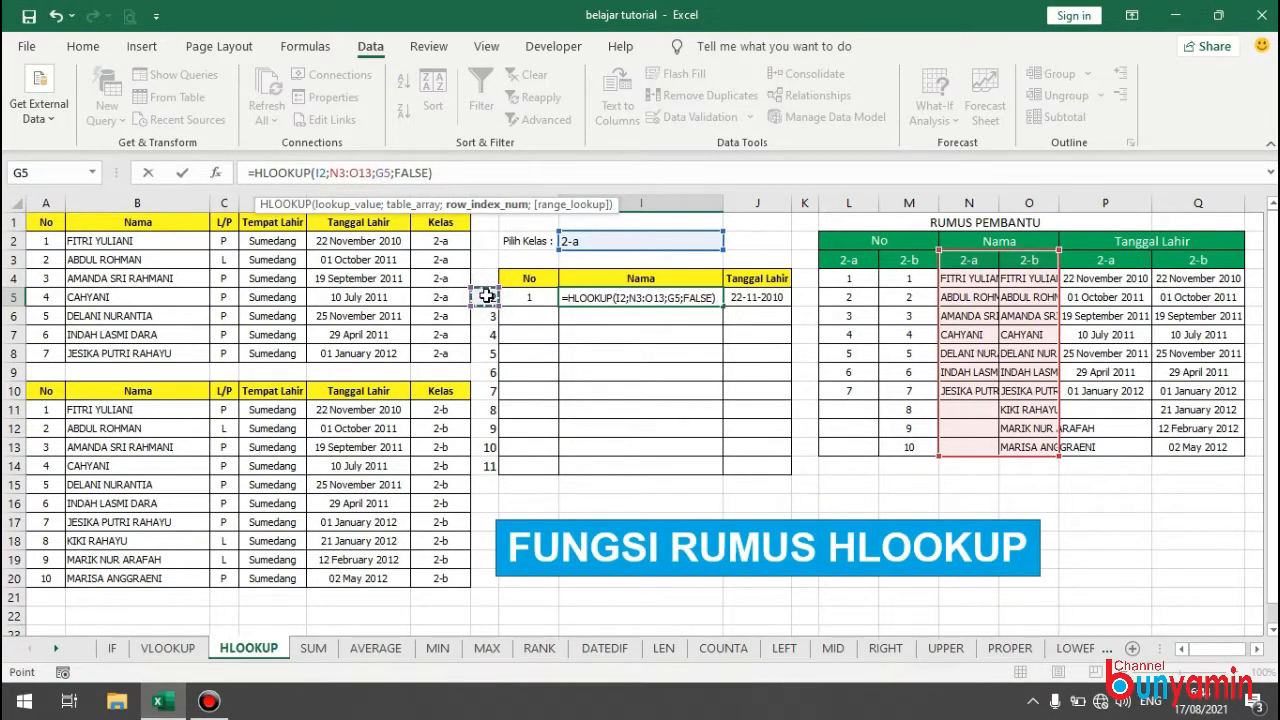
{"action": "key", "text": "Return"}
Replace the row index 2 in the J5 TEXT/HLOOKUP formula with a reference to G5.
{"action": "left_click", "coordinate": [757, 296]}
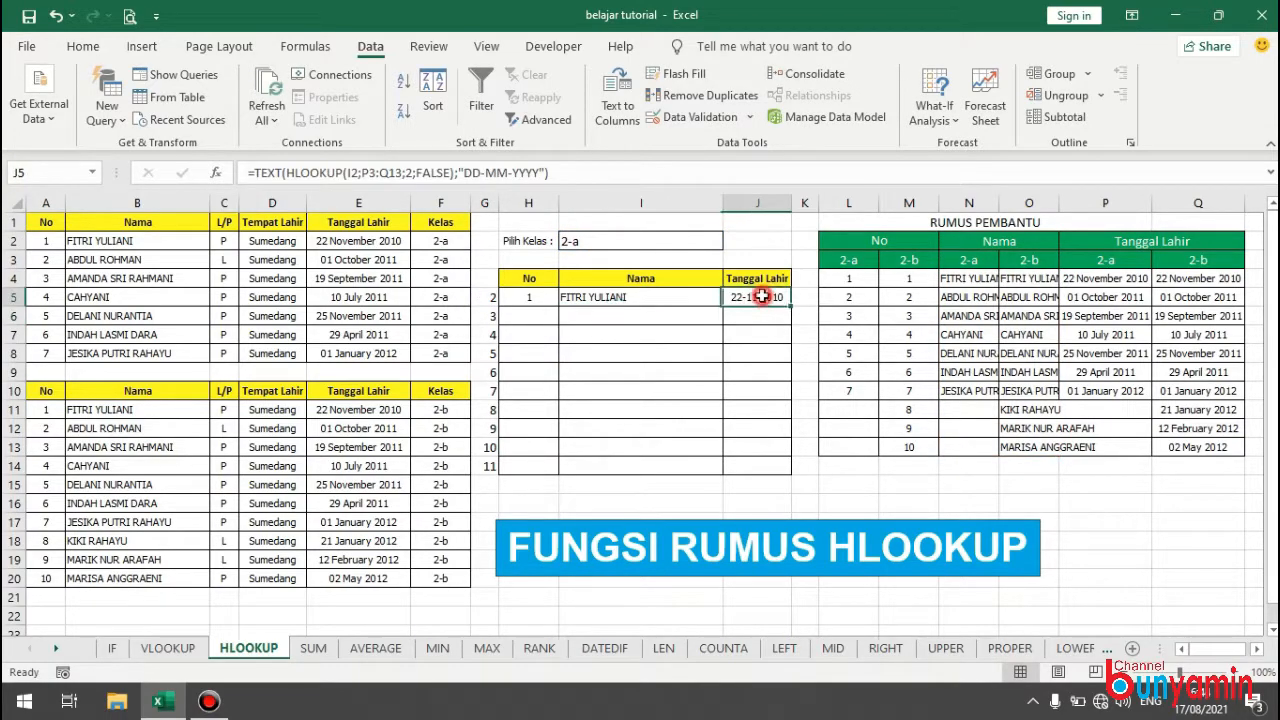
{"action": "double_click", "coordinate": [408, 172]}
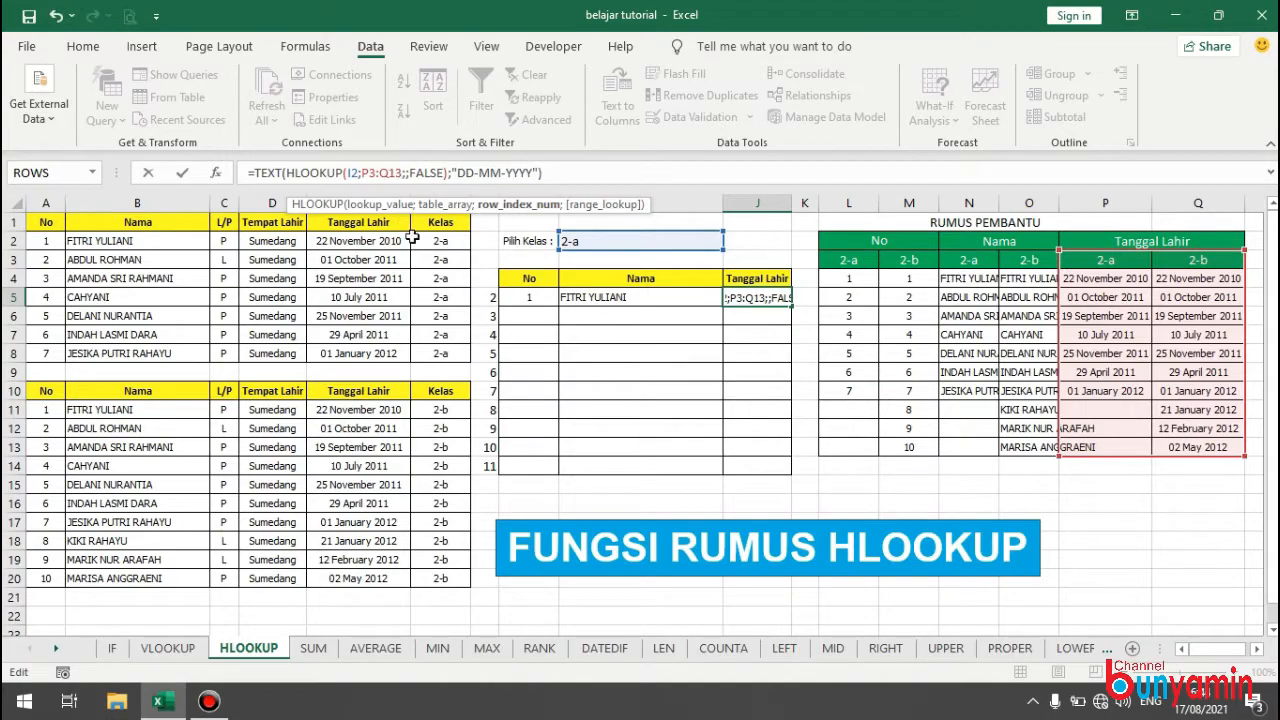
{"action": "left_click", "coordinate": [487, 297]}
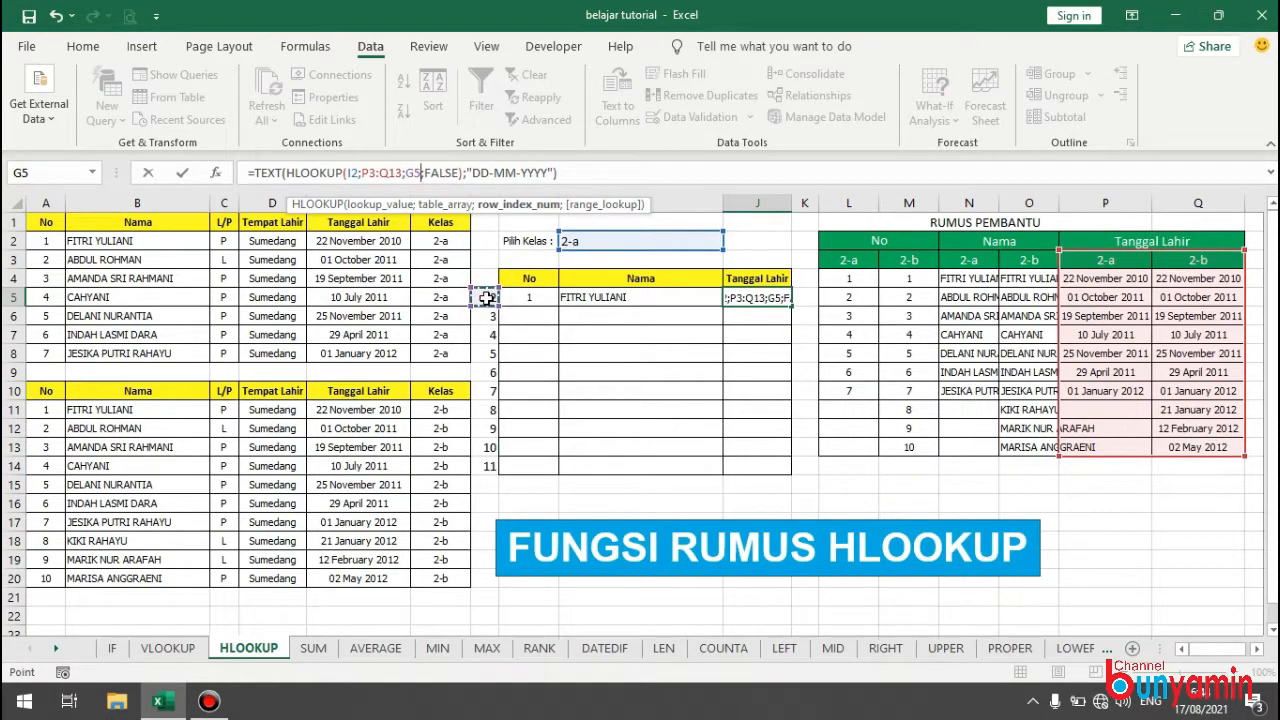
{"action": "key", "text": "Return"}
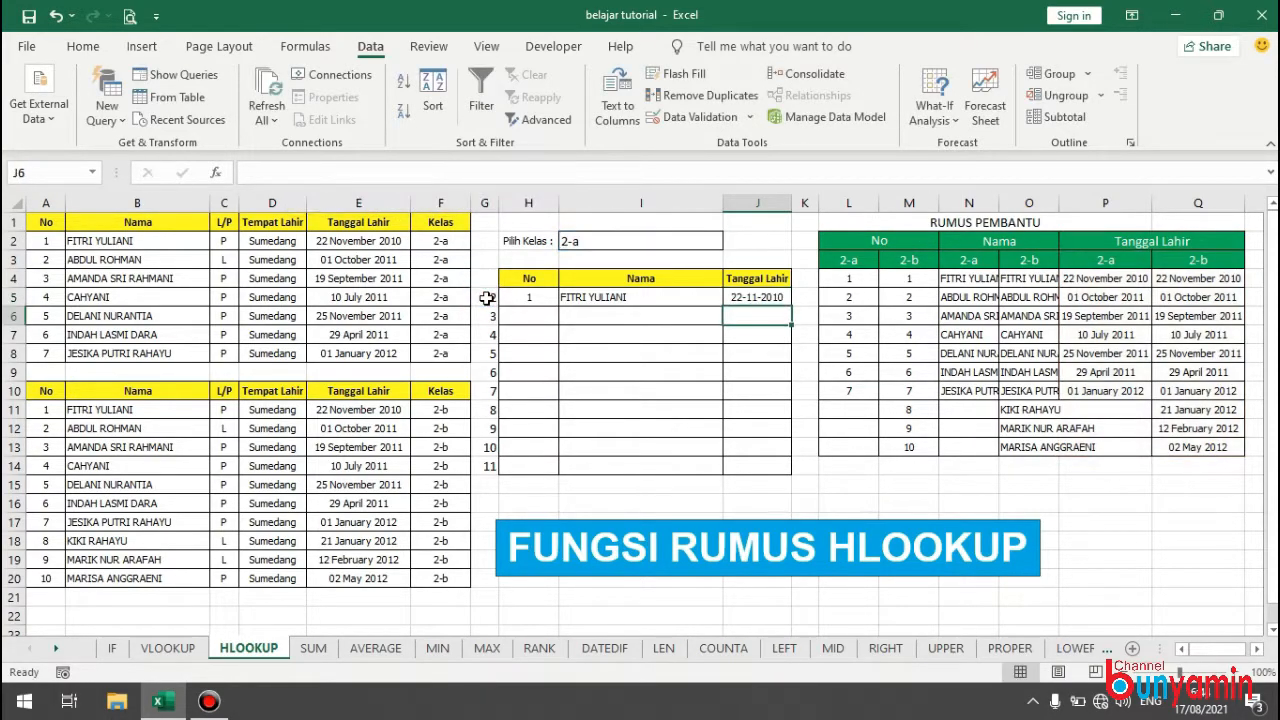
Try to fill the H5 formula down to H14 and inspect the shifted references in H6.
{"action": "left_click", "coordinate": [549, 296]}
{"action": "left_click_drag", "start_coordinate": [557, 306], "coordinate": [540, 462]}
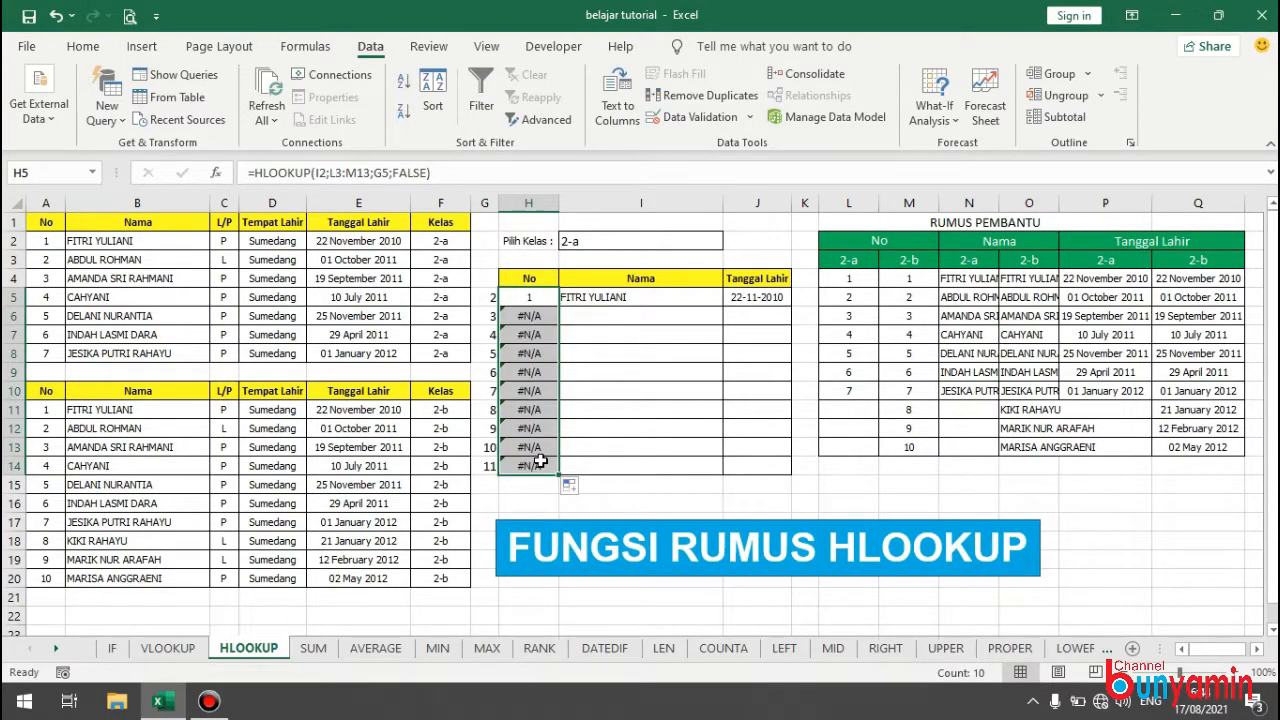
{"action": "double_click", "coordinate": [530, 316]}
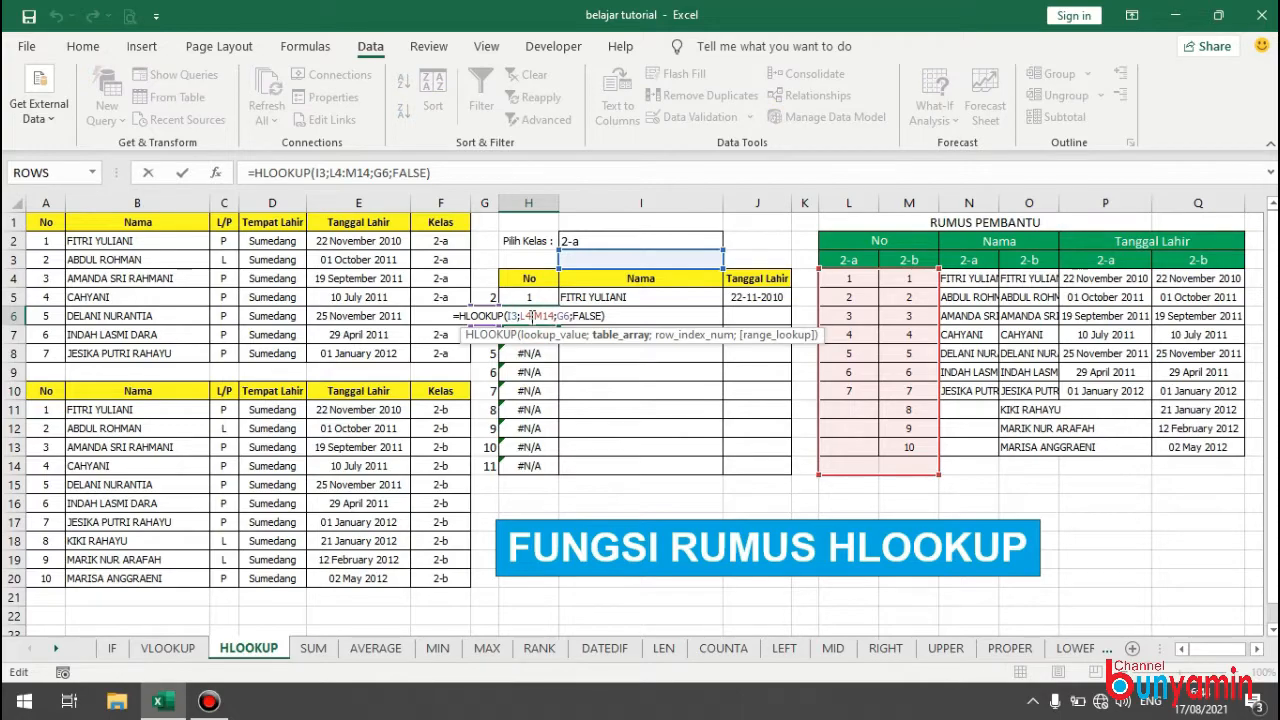
{"action": "key", "text": "Escape"}
{"action": "left_click", "coordinate": [532, 298]}
{"action": "left_click_drag", "start_coordinate": [534, 315], "coordinate": [527, 340]}
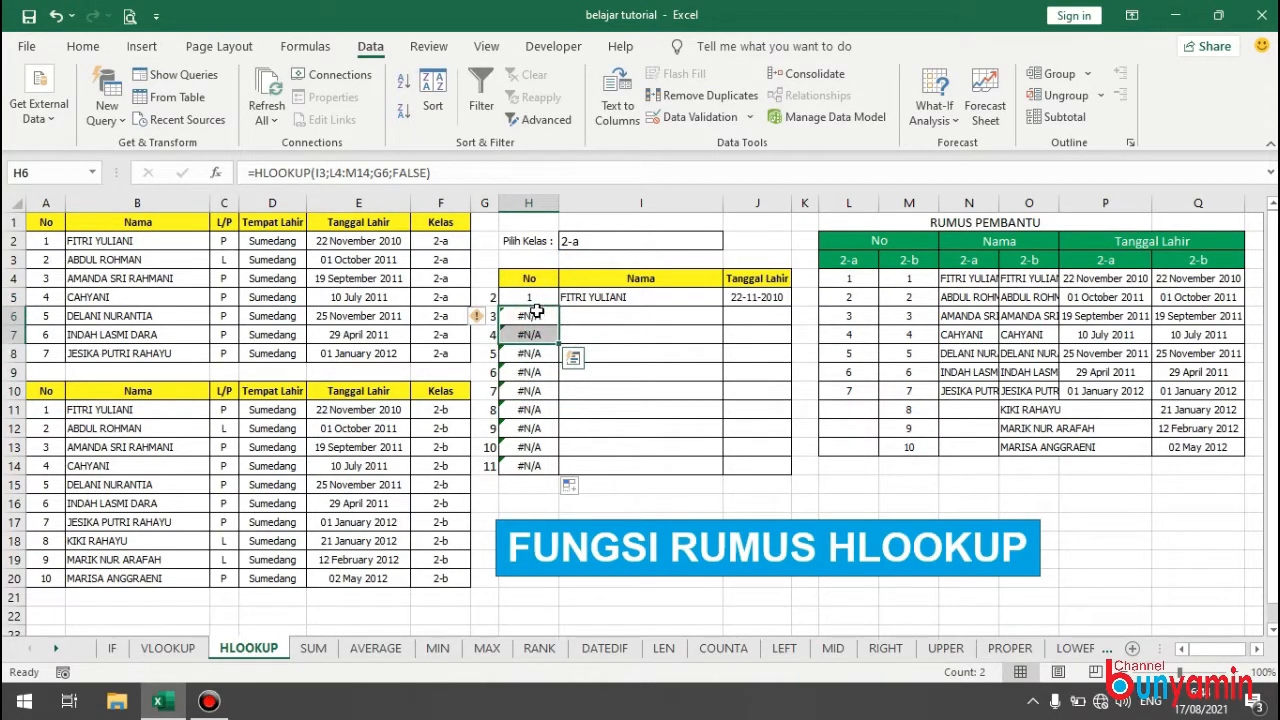
Make the table range in the H5 HLOOKUP formula absolute as $L$3:$M$13.
{"action": "left_click", "coordinate": [532, 296]}
{"action": "left_click_drag", "start_coordinate": [330, 173], "coordinate": [370, 175]}
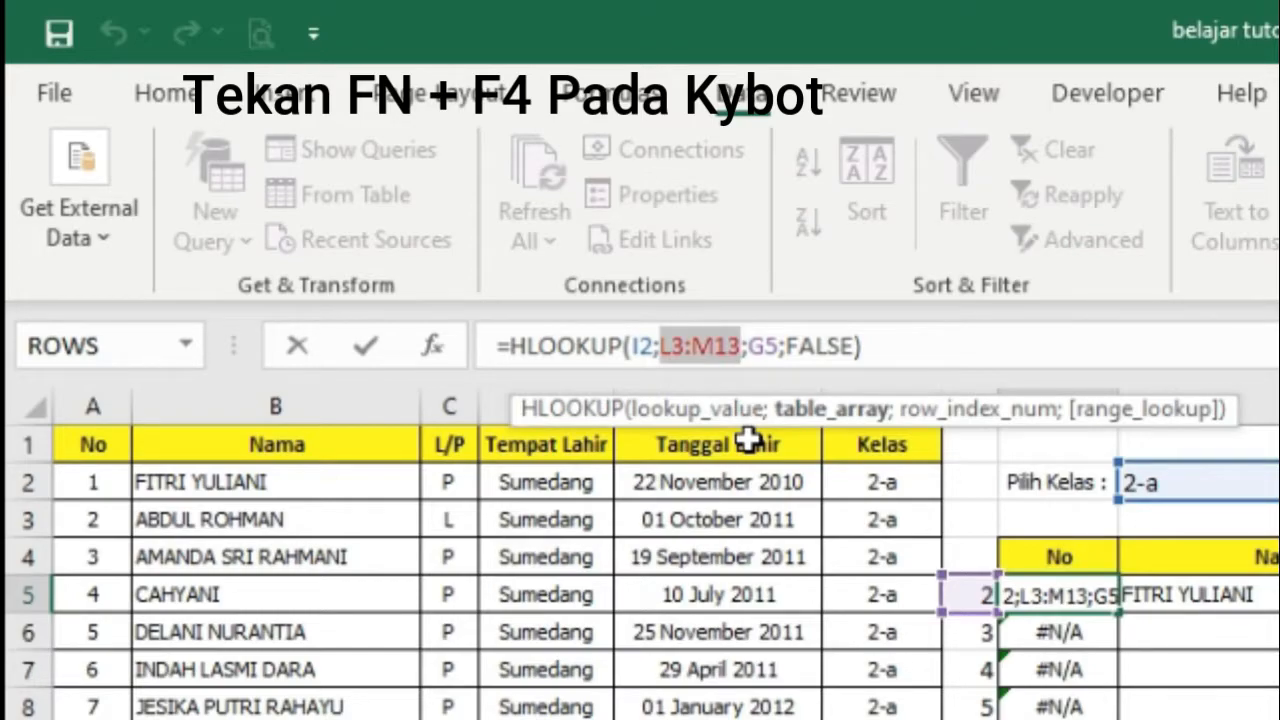
{"action": "key", "text": "F4"}
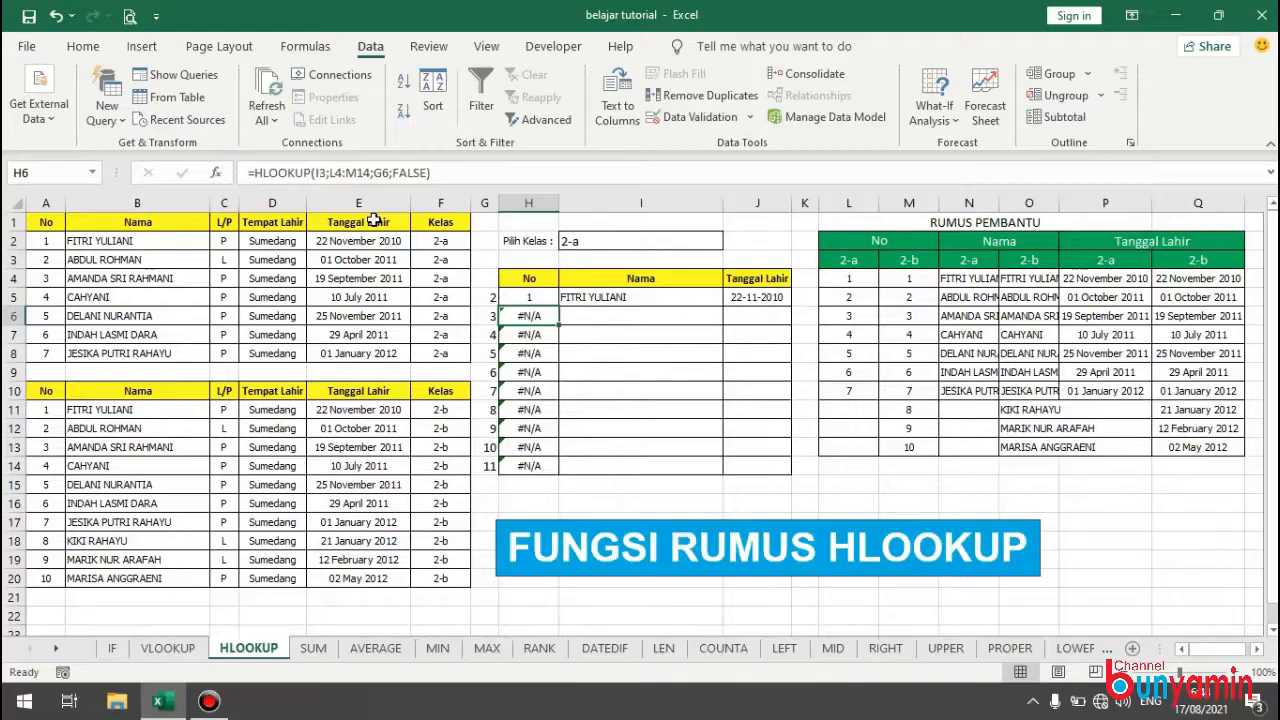
Make the table range in the I5 HLOOKUP formula absolute as $N$3:$O$13.
{"action": "left_click", "coordinate": [655, 304]}
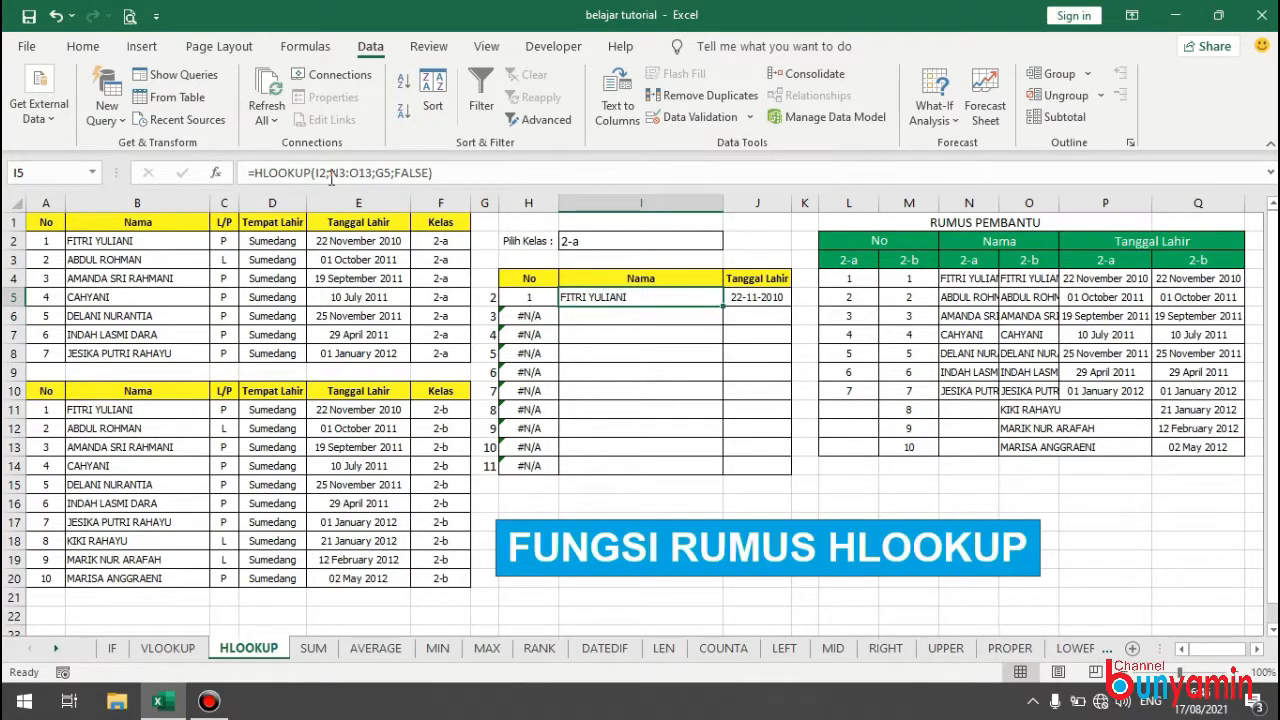
{"action": "left_click_drag", "start_coordinate": [331, 172], "coordinate": [369, 176]}
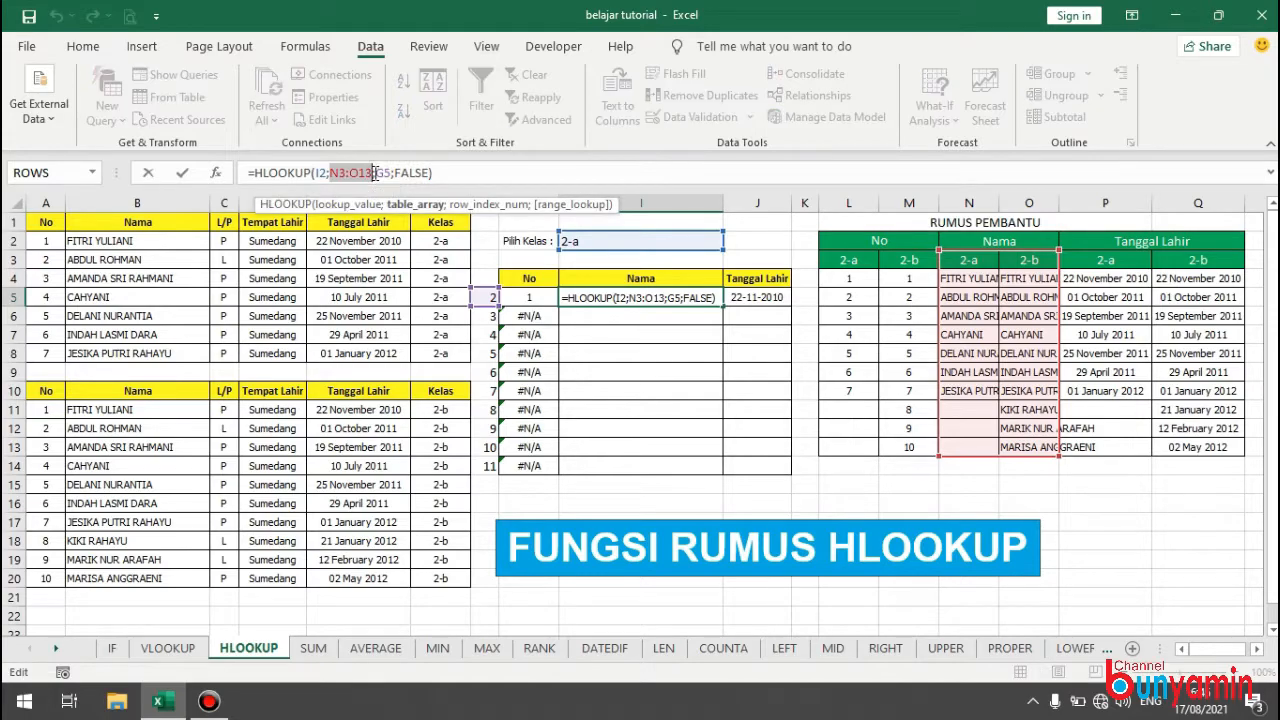
{"action": "key", "text": "F4"}
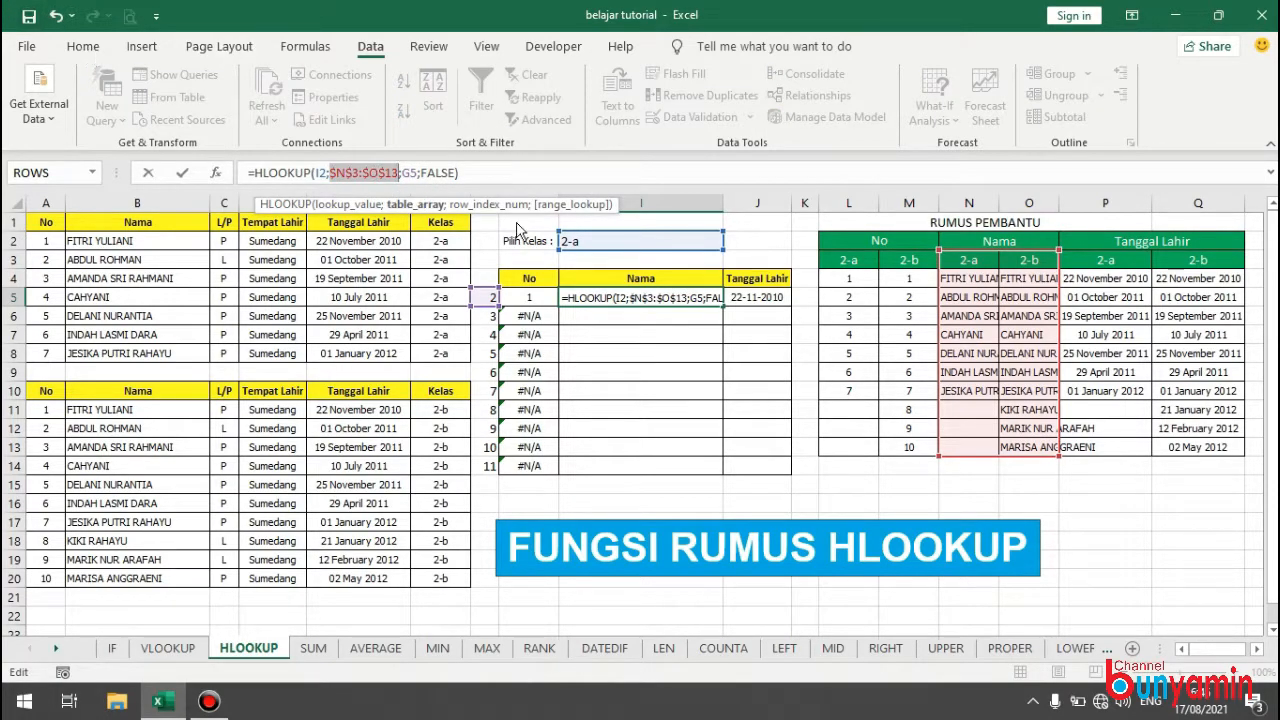
{"action": "key", "text": "Return"}
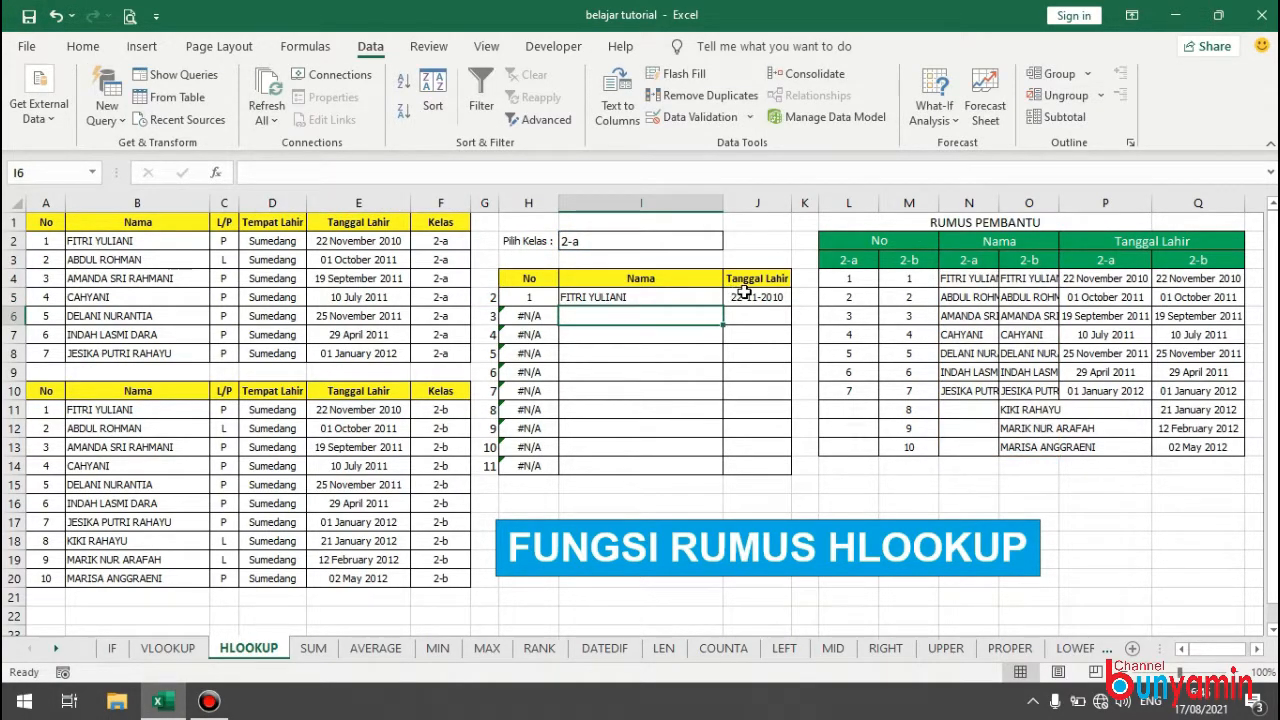
Make the lookup value and table range in the J5 formula absolute as $I$2 and $P$3:$Q$13.
{"action": "left_click", "coordinate": [745, 295]}
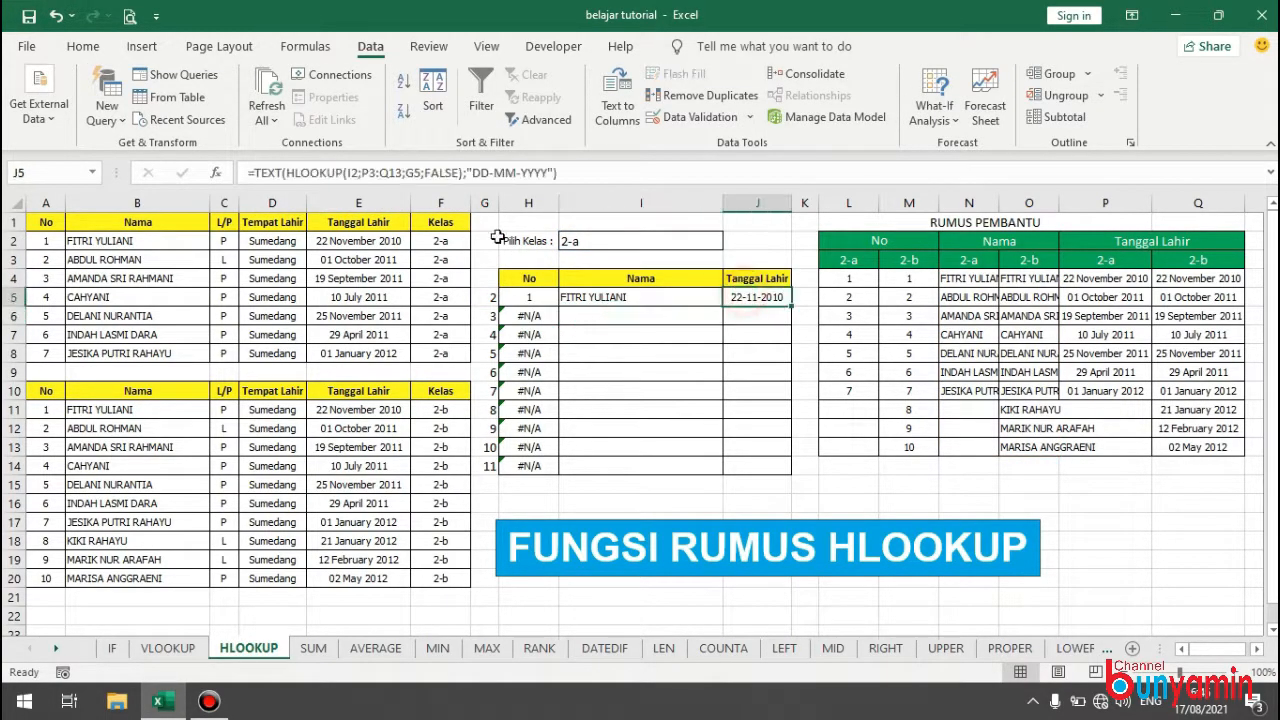
{"action": "left_click", "coordinate": [352, 173]}
{"action": "key", "text": "F4"}
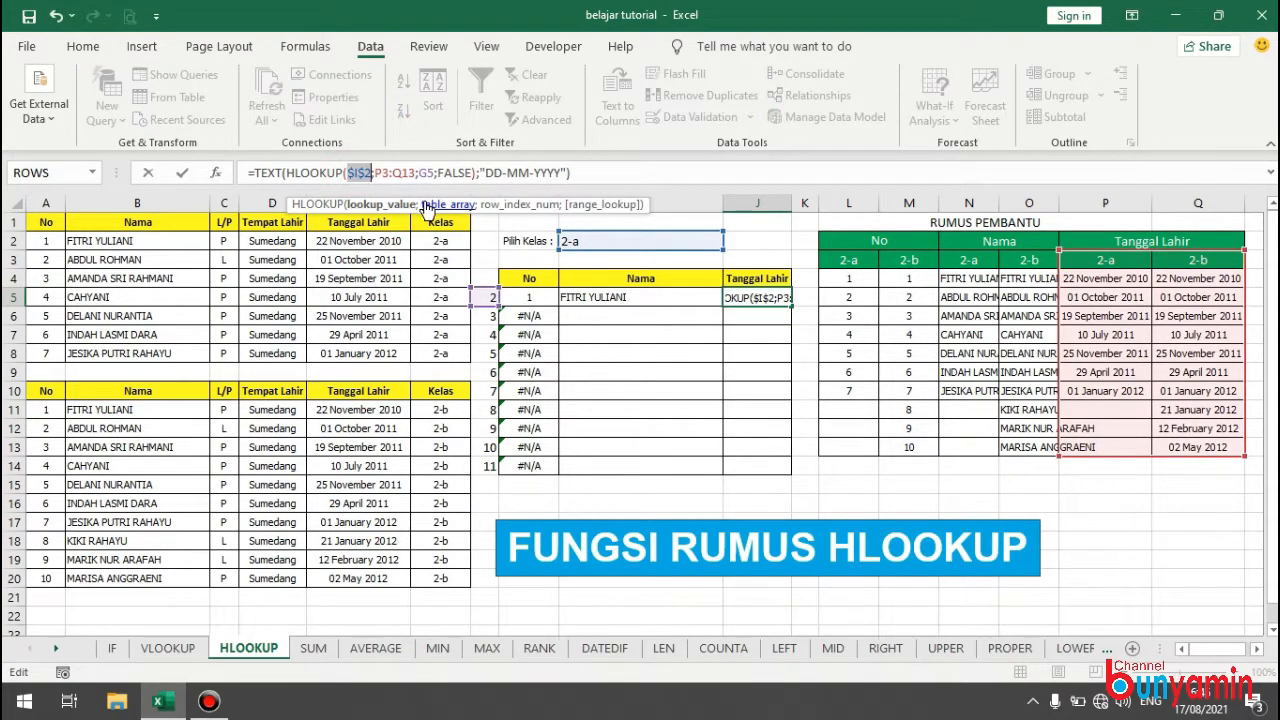
{"action": "left_click", "coordinate": [388, 172]}
{"action": "key", "text": "F4"}
{"action": "left_click", "coordinate": [418, 173]}
{"action": "key", "text": "F4"}
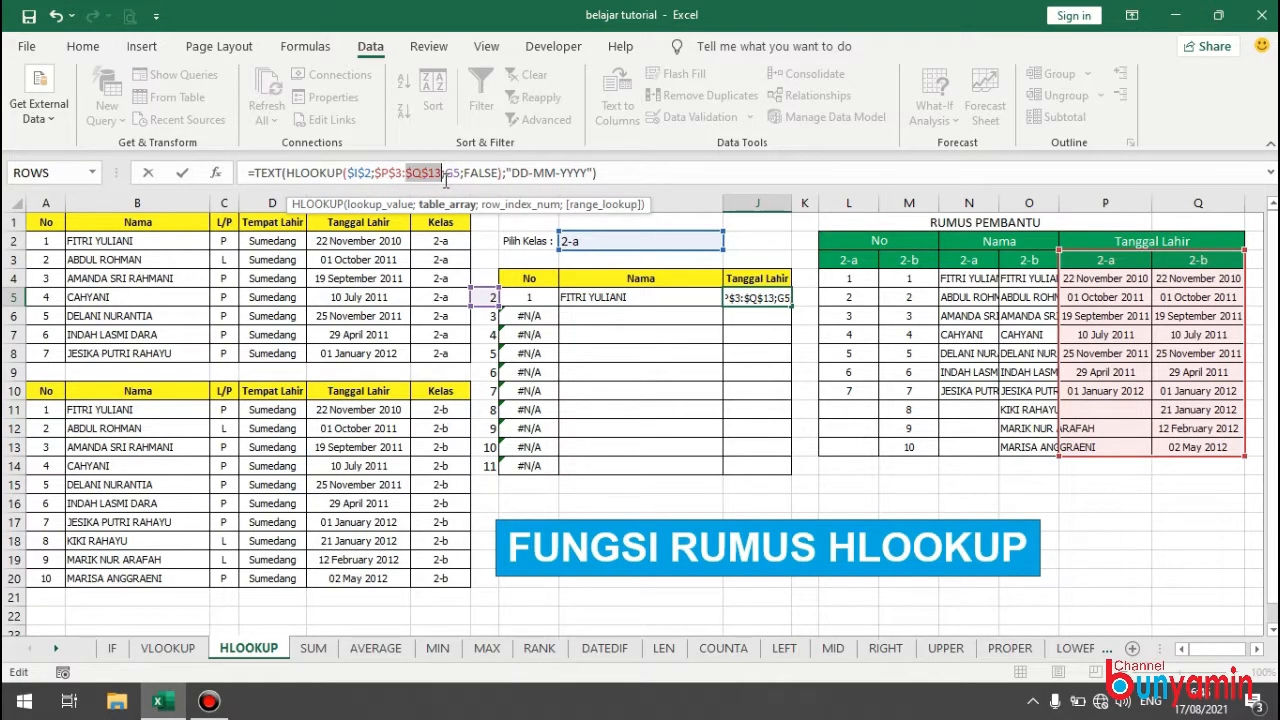
{"action": "key", "text": "Return"}
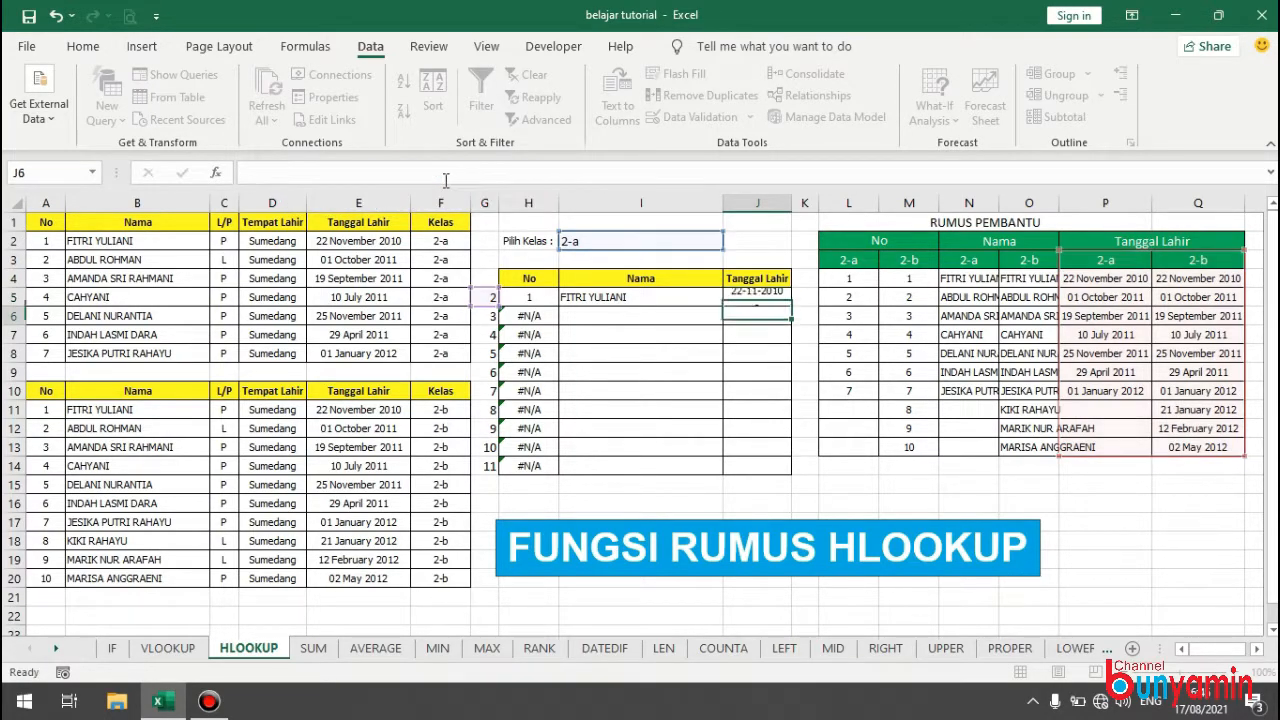
Make the lookup value in the H5 HLOOKUP formula absolute as $I$2.
{"action": "left_click", "coordinate": [537, 300]}
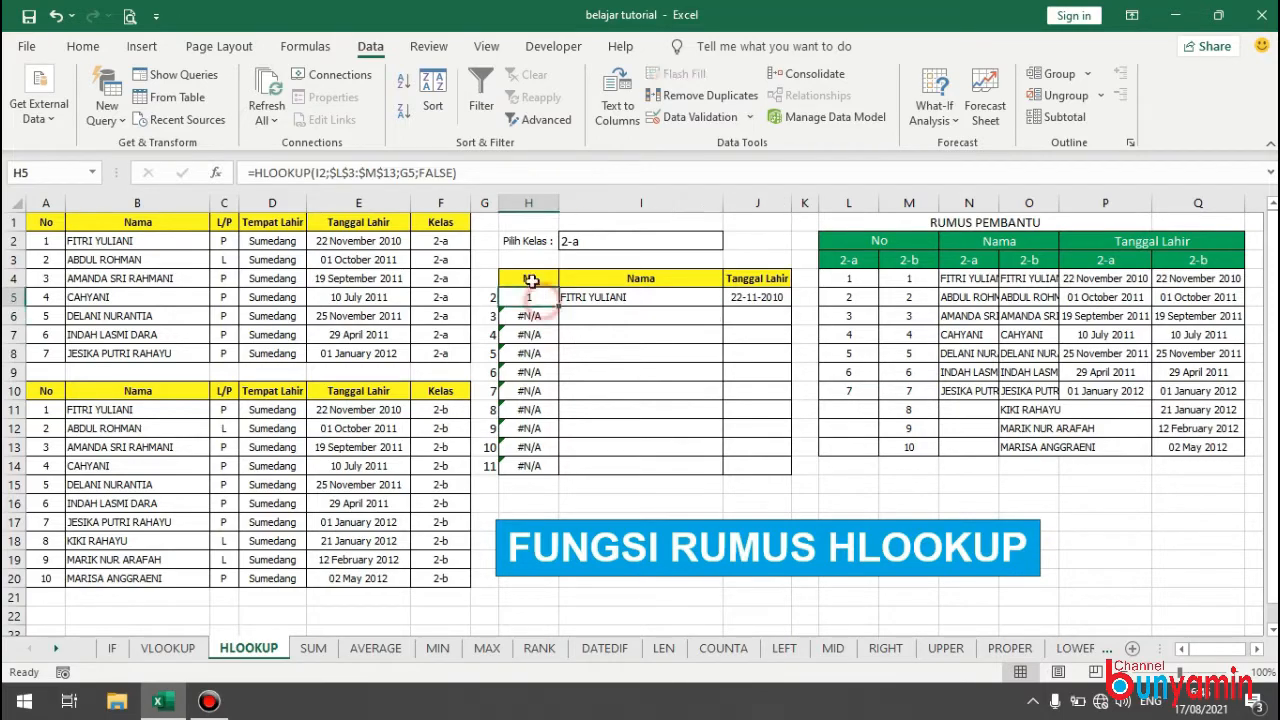
{"action": "left_click", "coordinate": [321, 174]}
{"action": "key", "text": "F4"}
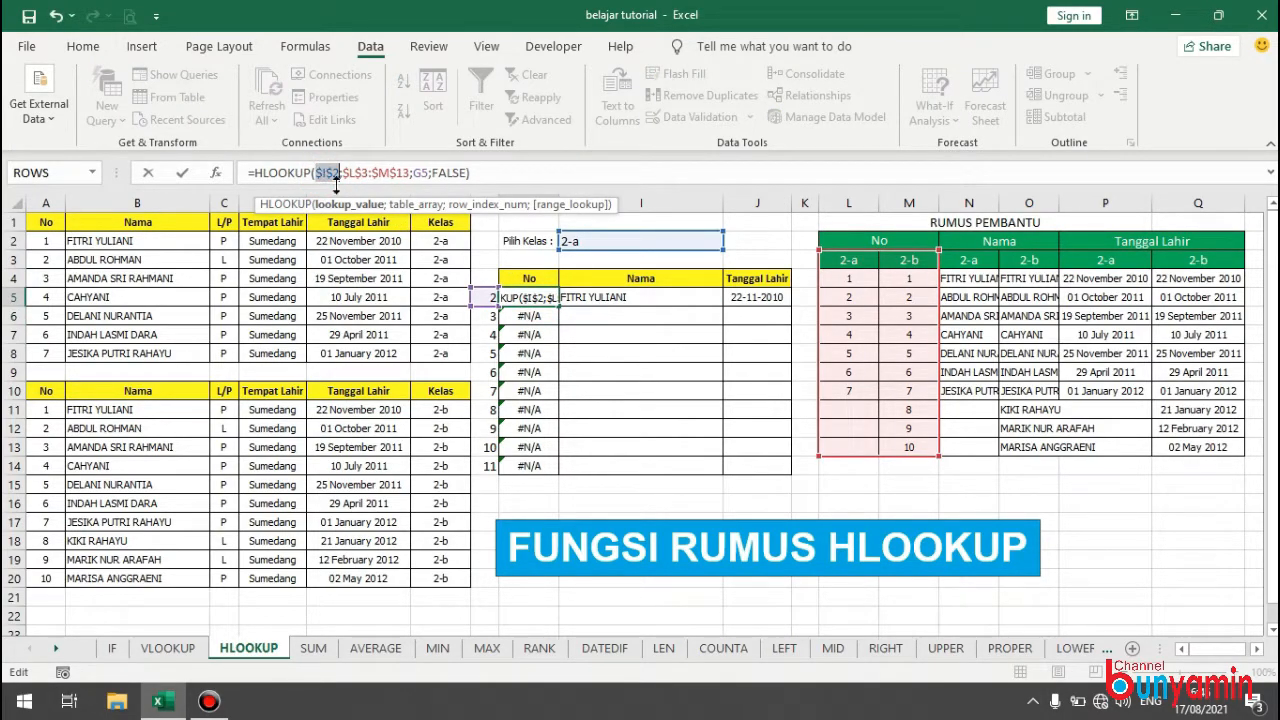
{"action": "key", "text": "Return"}
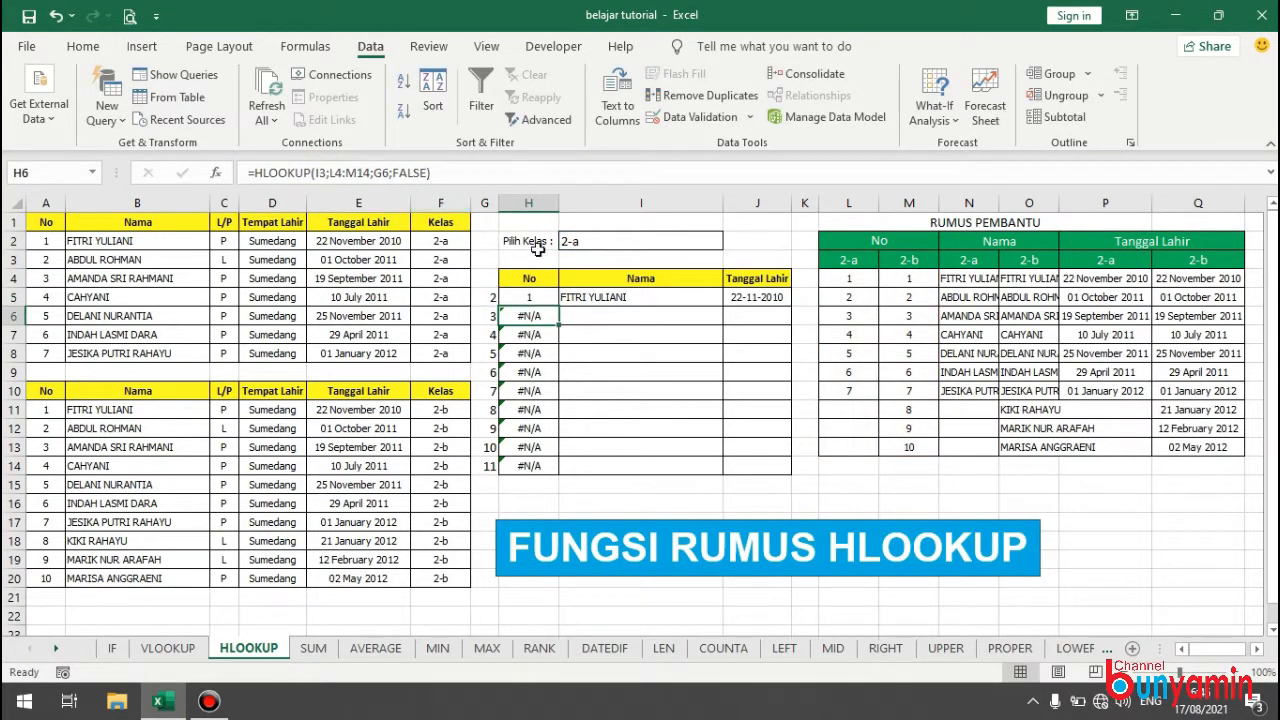
Make the lookup value in the I5 HLOOKUP formula absolute as $I$2.
{"action": "left_click", "coordinate": [594, 296]}
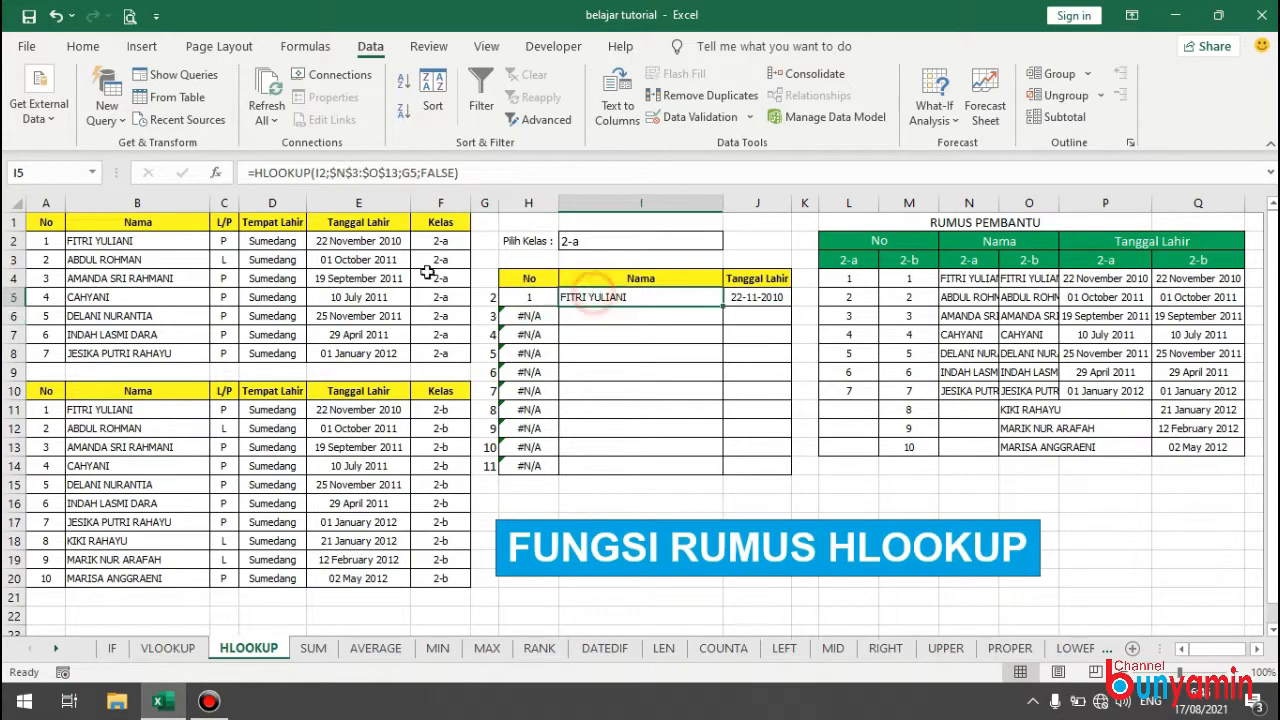
{"action": "left_click", "coordinate": [320, 172]}
{"action": "key", "text": "F4"}
{"action": "key", "text": "Return"}
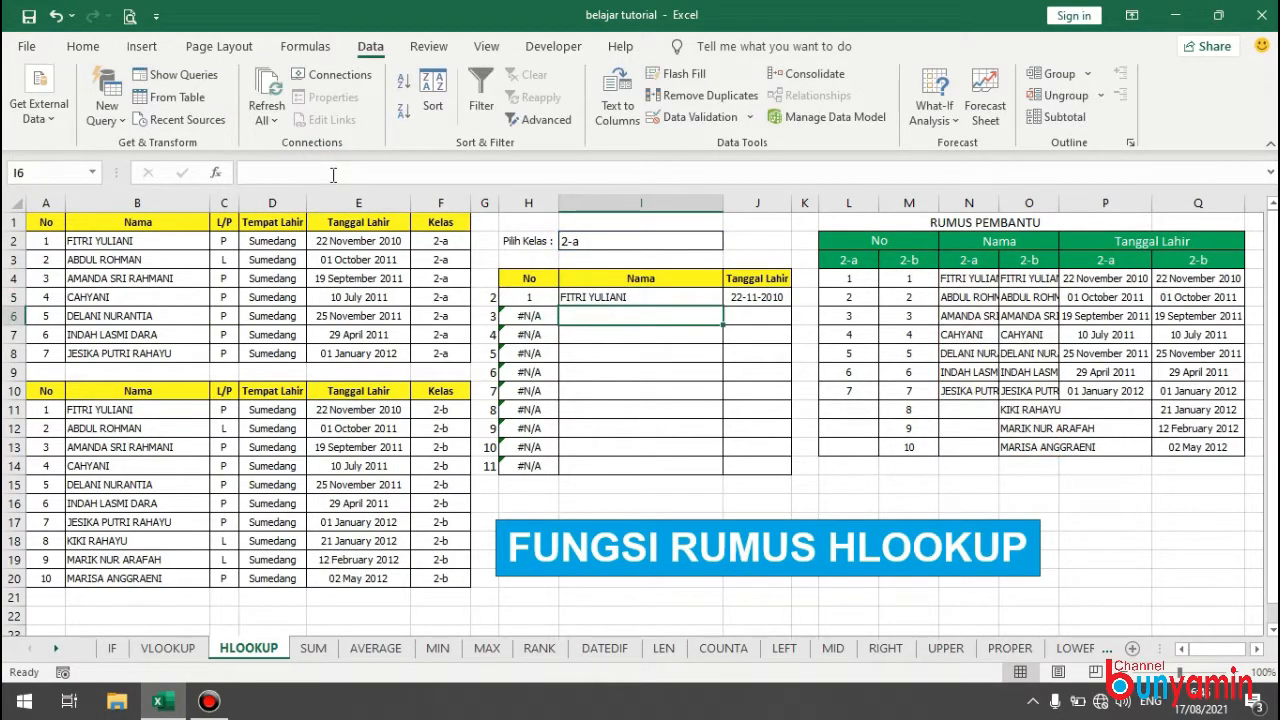
Fill the No, Nama and Tanggal Lahir formulas from H5, I5 and J5 down to row 14.
{"action": "left_click", "coordinate": [543, 300]}
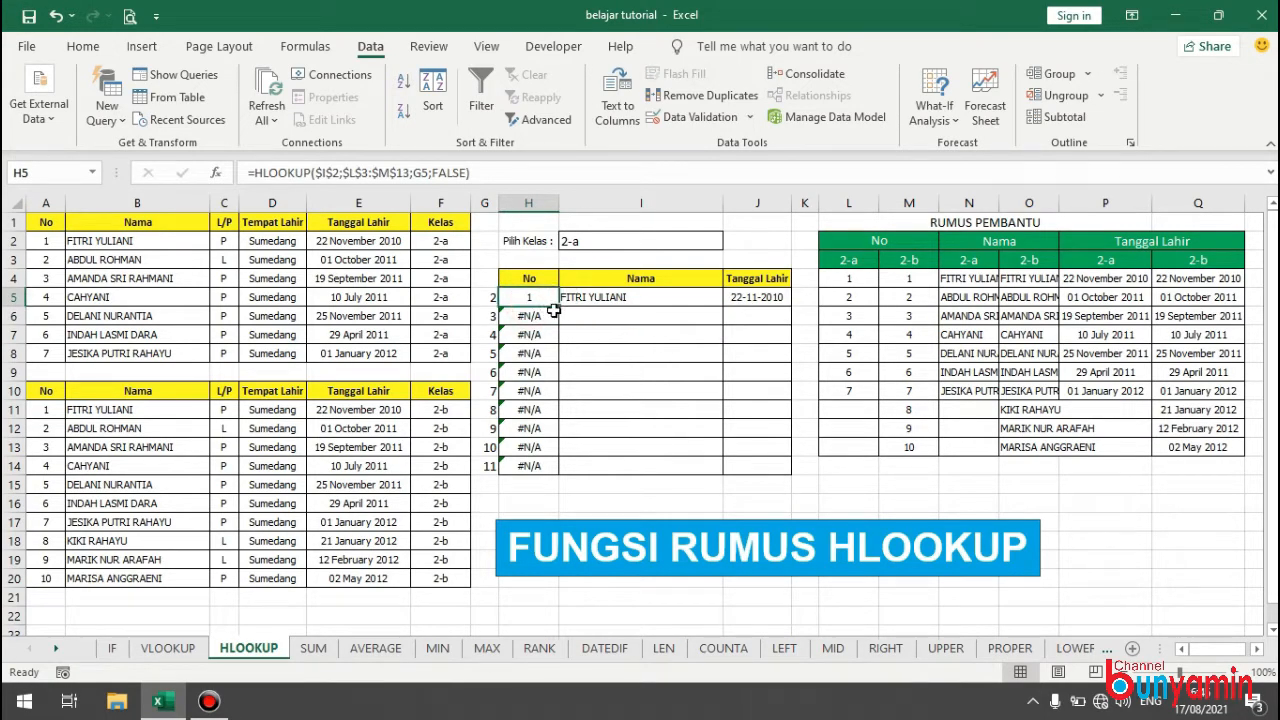
{"action": "mouse_move", "coordinate": [561, 309]}
{"action": "left_mouse_down"}
{"action": "mouse_move", "coordinate": [566, 374]}
{"action": "mouse_move", "coordinate": [547, 470]}
{"action": "left_mouse_up"}
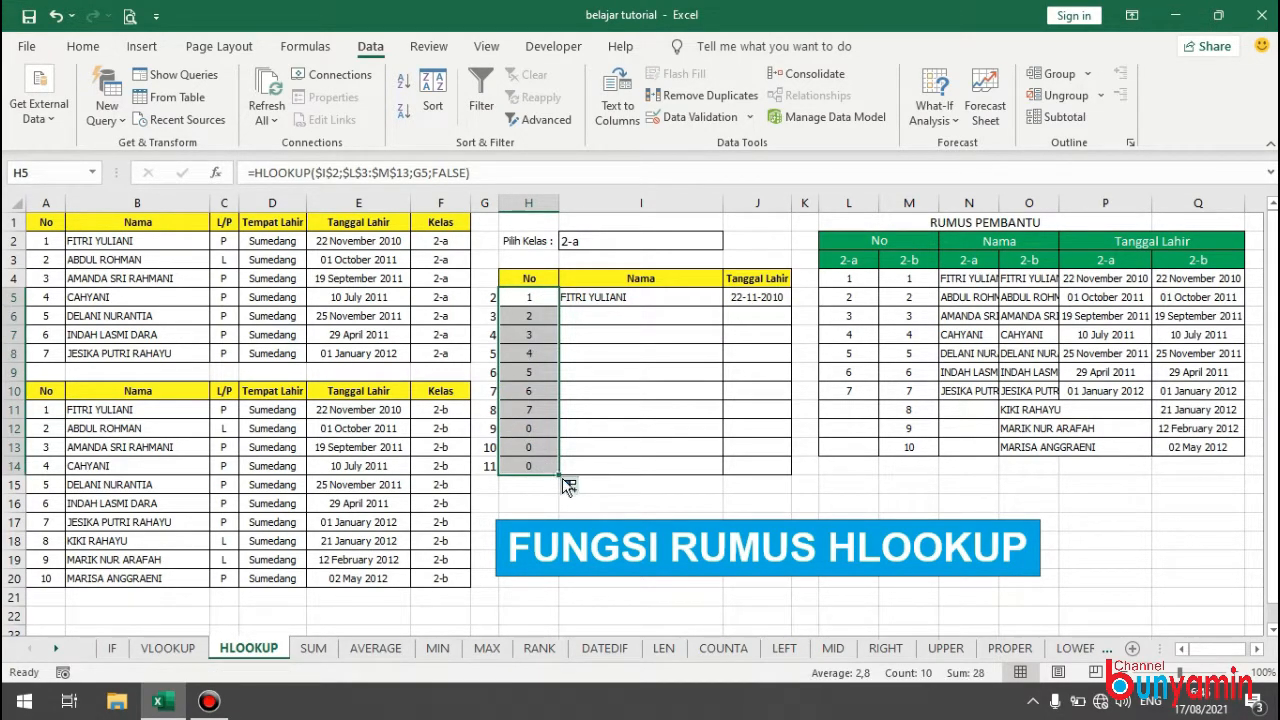
{"action": "left_click", "coordinate": [638, 302]}
{"action": "left_click_drag", "start_coordinate": [727, 306], "coordinate": [720, 480]}
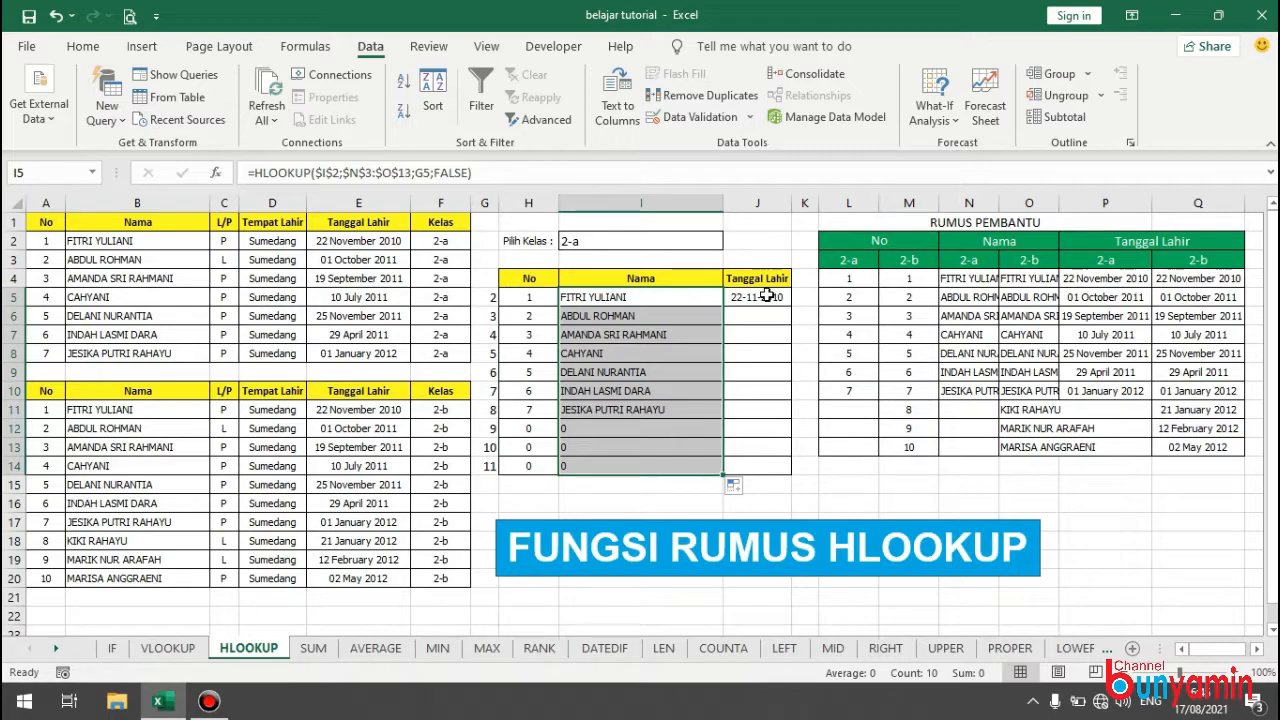
{"action": "double_click", "coordinate": [648, 296]}
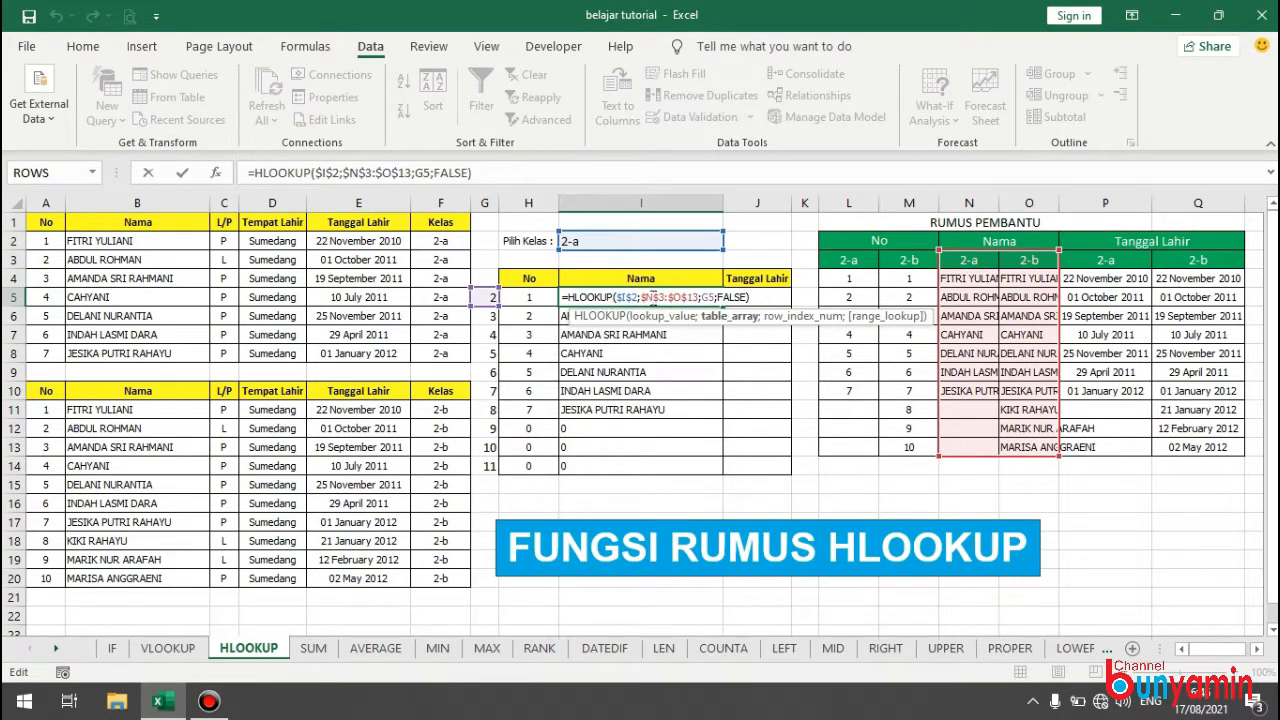
{"action": "key", "text": "Return"}
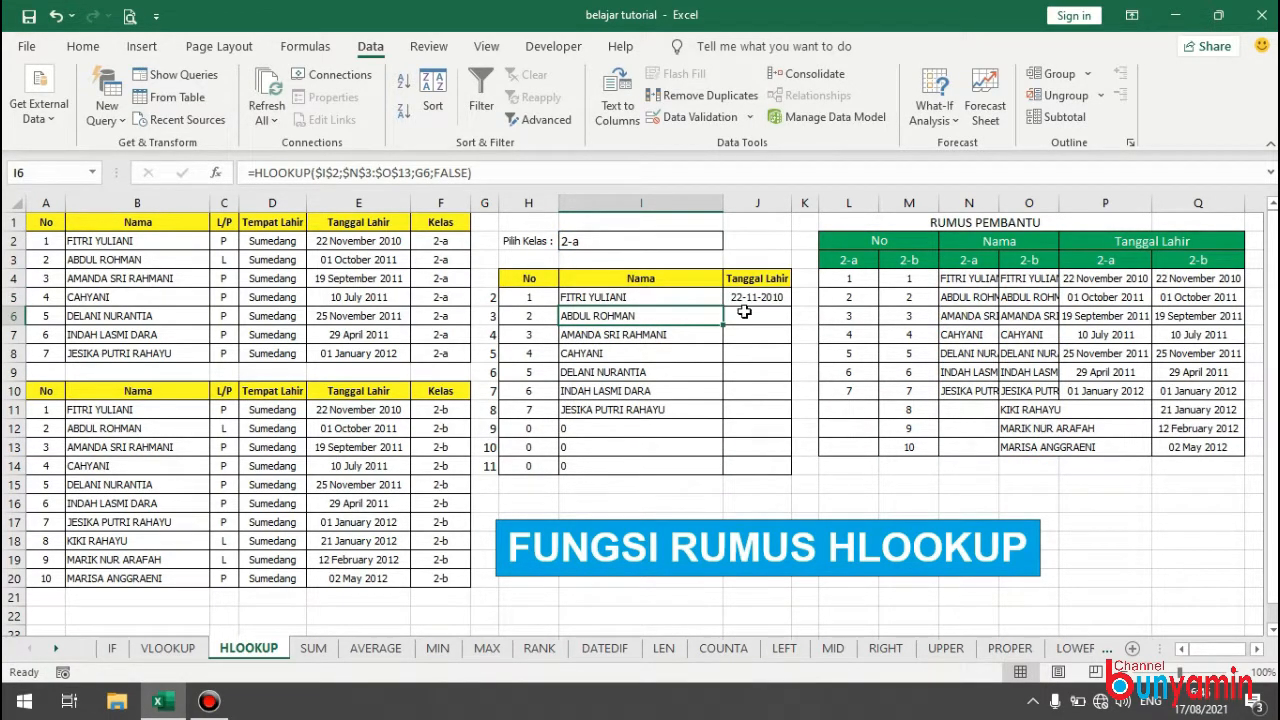
{"action": "left_click", "coordinate": [750, 297]}
{"action": "left_click_drag", "start_coordinate": [790, 307], "coordinate": [792, 481]}
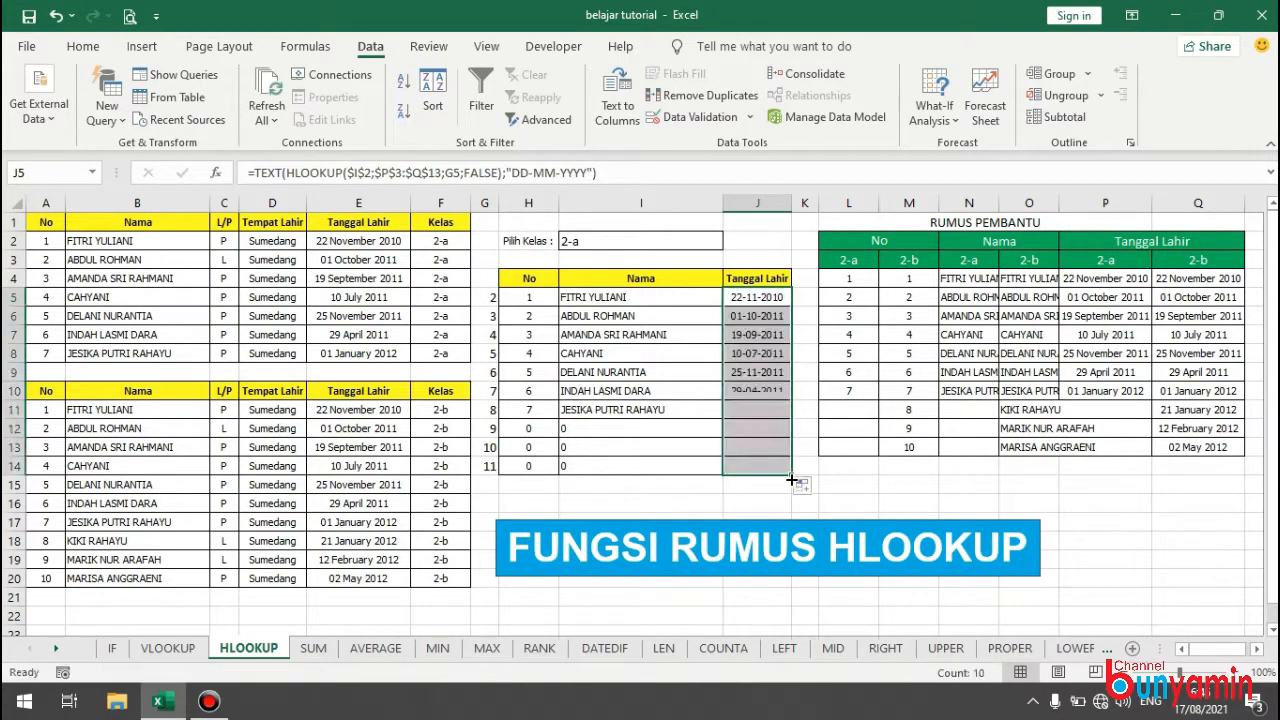
{"action": "left_click", "coordinate": [600, 354]}
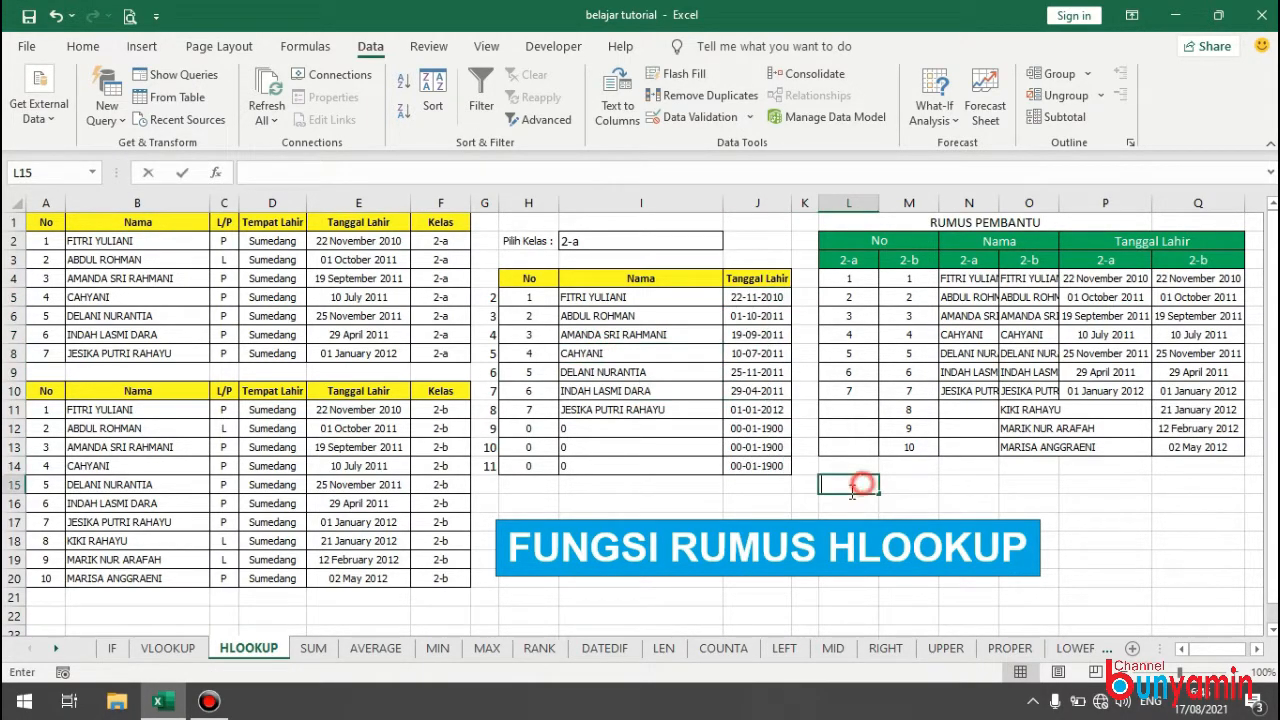
Choose class 2-b in the Pilih Kelas dropdown in I2.
{"action": "left_click", "coordinate": [638, 233]}
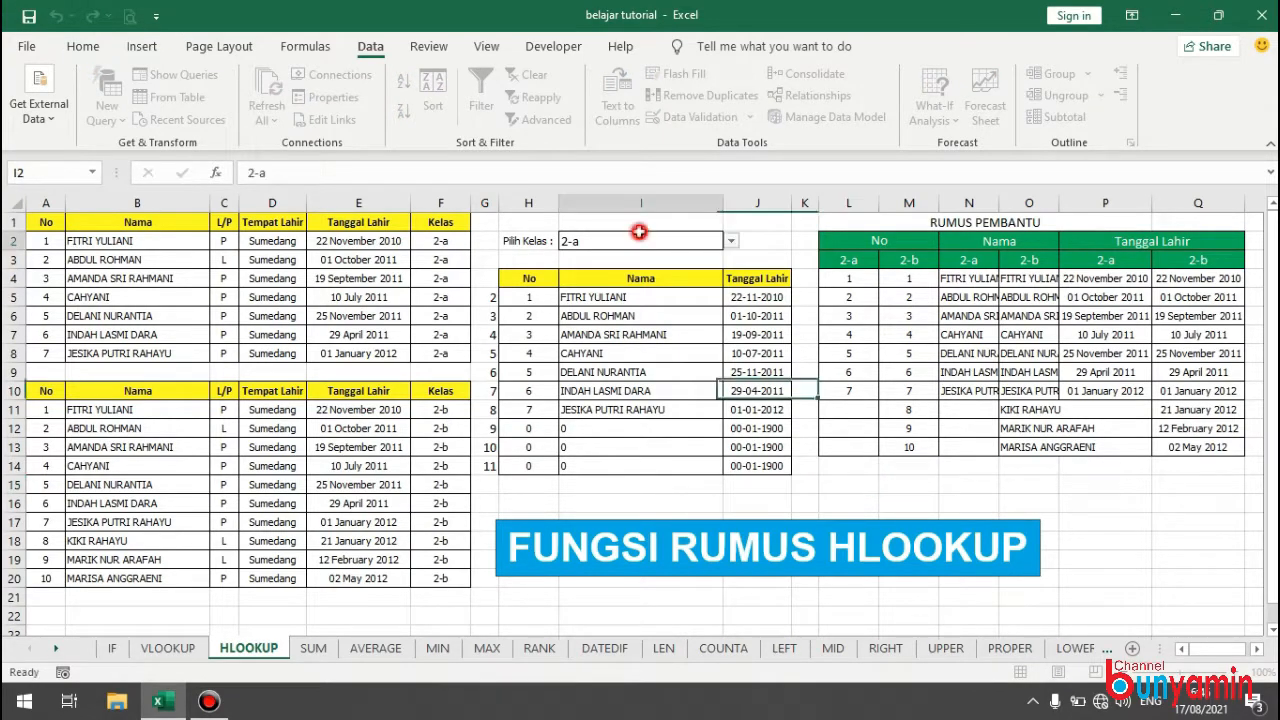
{"action": "left_click", "coordinate": [731, 241]}
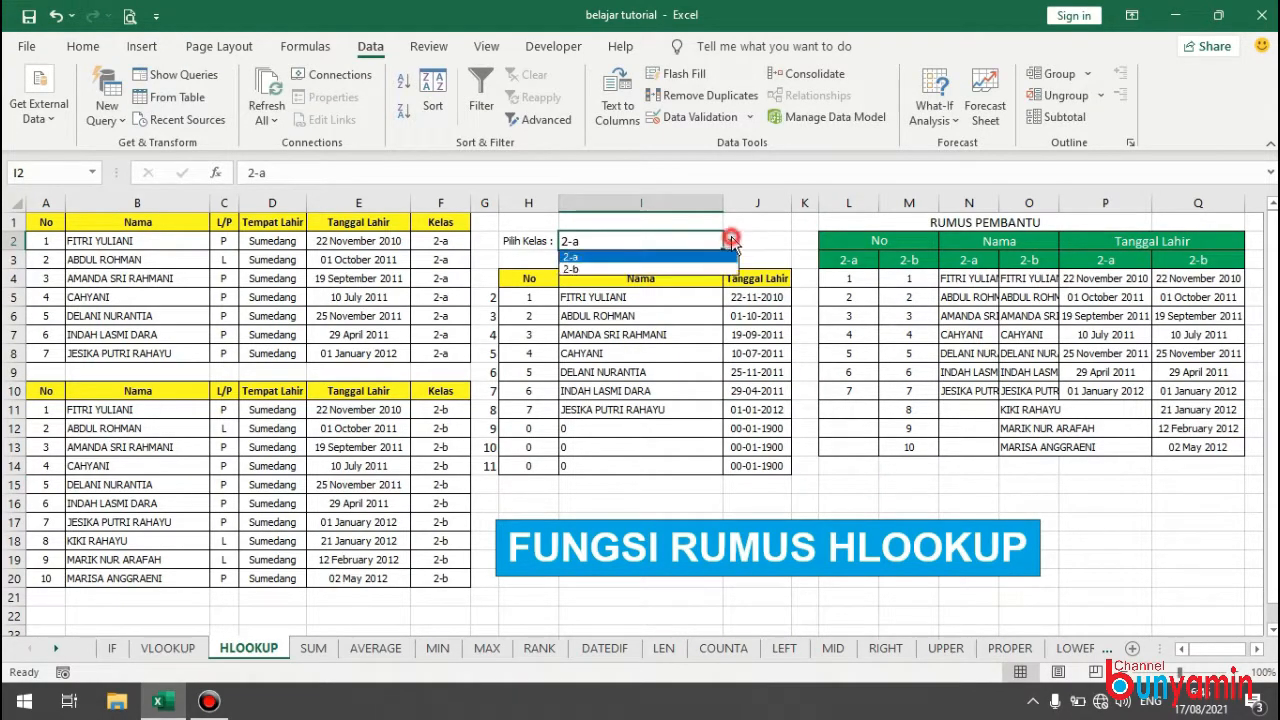
{"action": "left_click", "coordinate": [573, 268]}
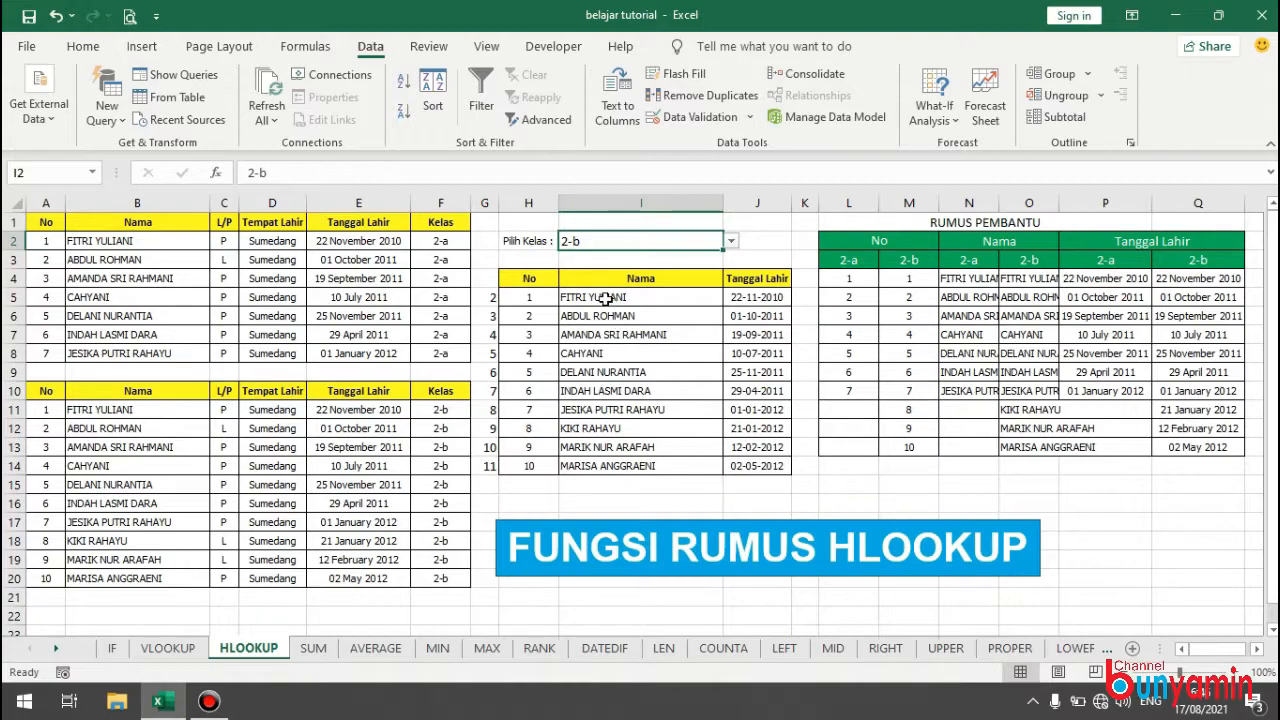
Compare the class 2-b list in H4:J14 with the source rows A11:F20.
{"action": "left_click_drag", "start_coordinate": [536, 282], "coordinate": [740, 466]}
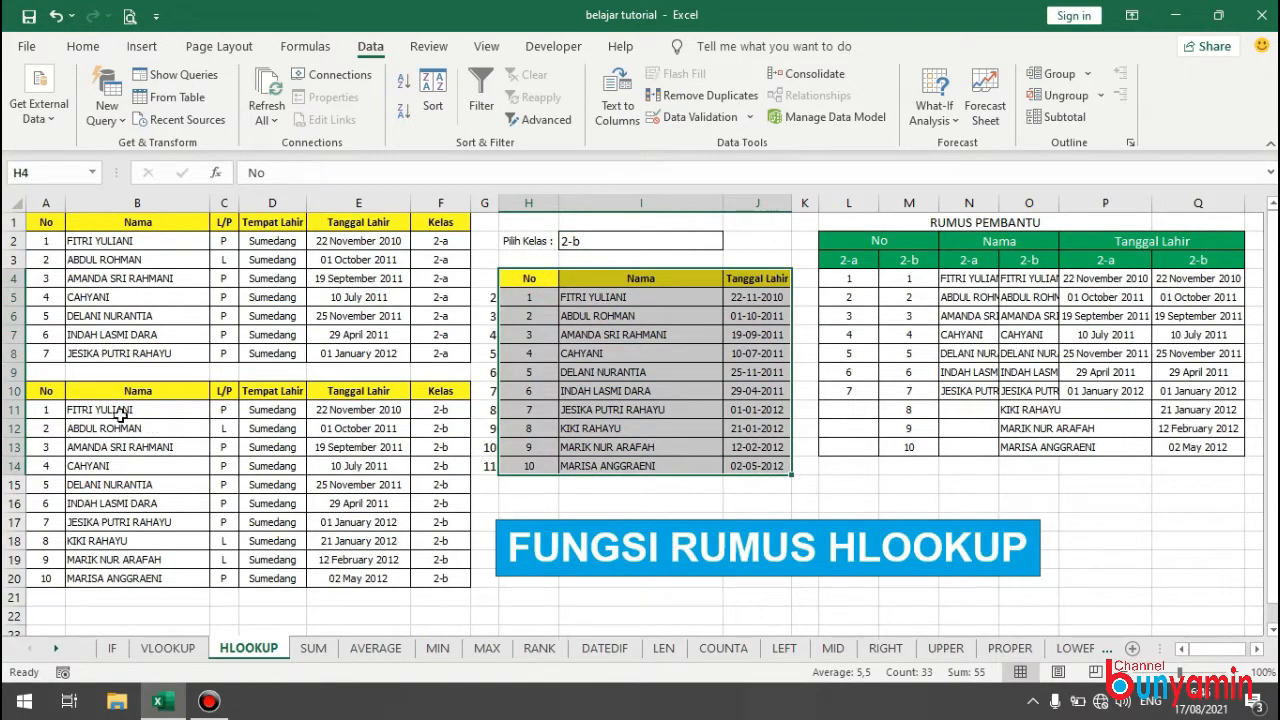
{"action": "left_click_drag", "start_coordinate": [45, 410], "coordinate": [423, 591]}
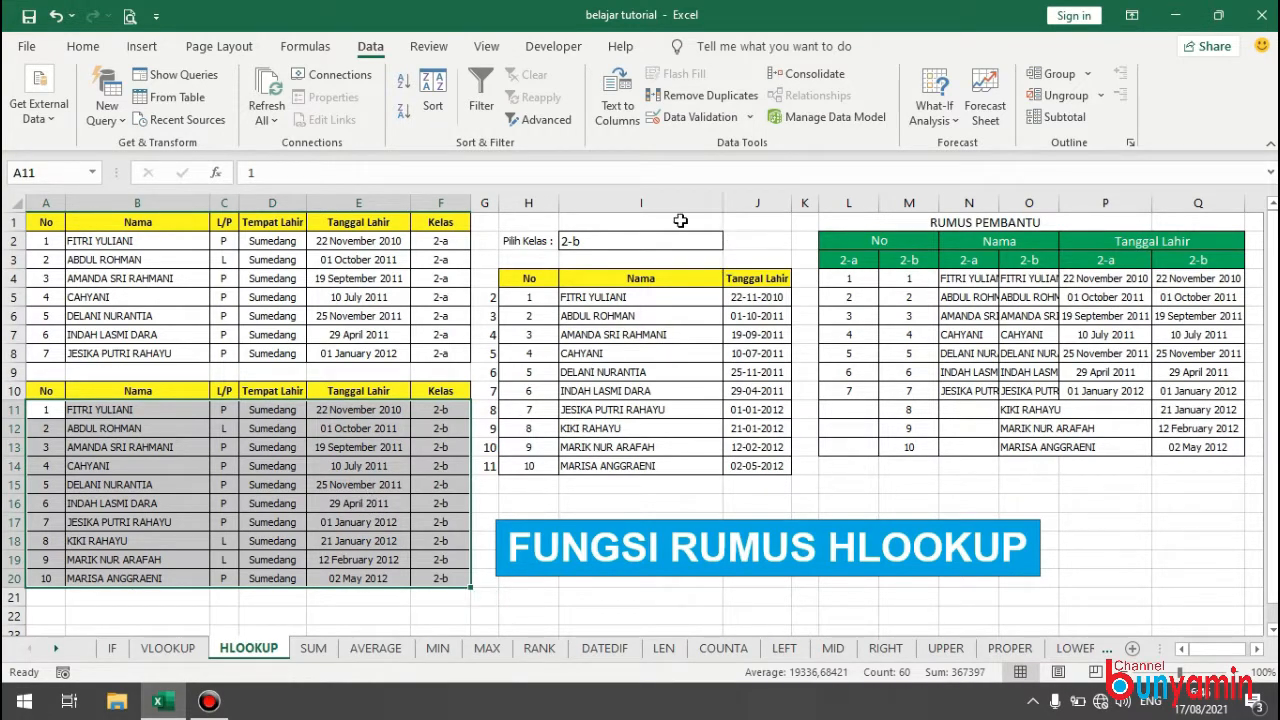
Choose class 2-a in the Pilih Kelas dropdown in I2 and compare the list with the source rows A2:F8.
{"action": "left_click", "coordinate": [603, 240]}
{"action": "left_click", "coordinate": [731, 242]}
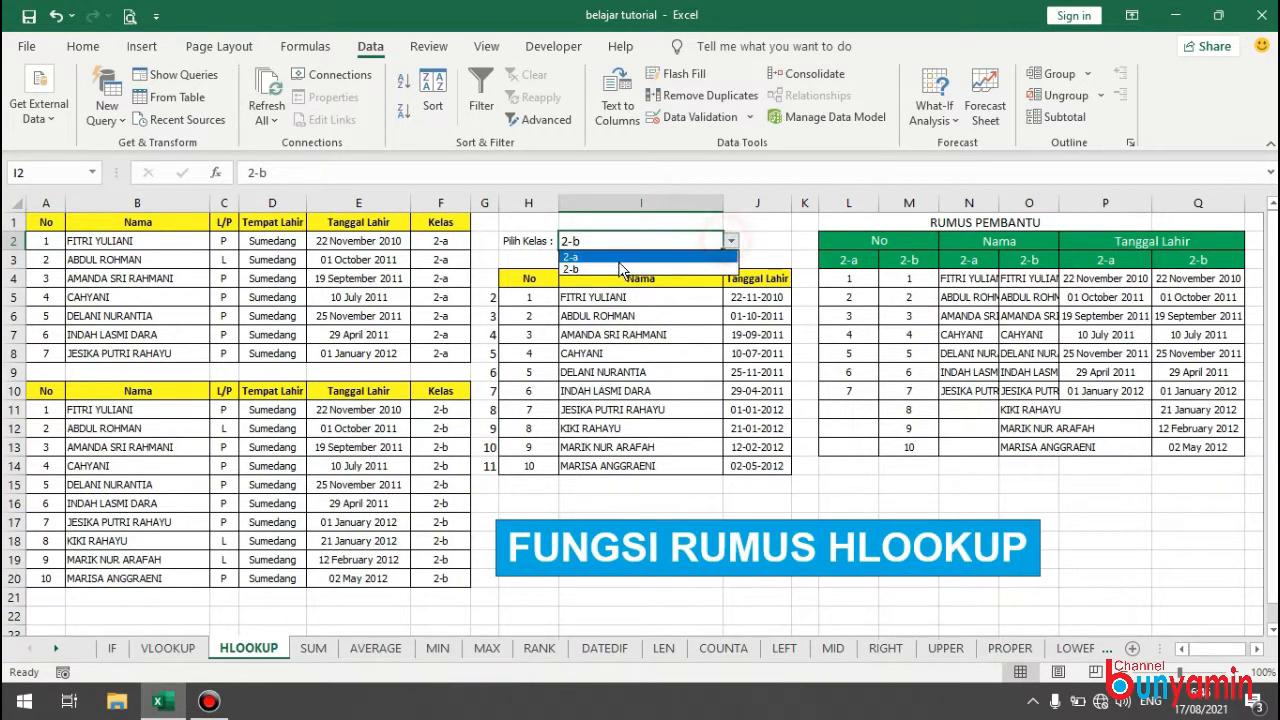
{"action": "left_click", "coordinate": [614, 257]}
{"action": "left_click_drag", "start_coordinate": [538, 296], "coordinate": [664, 497]}
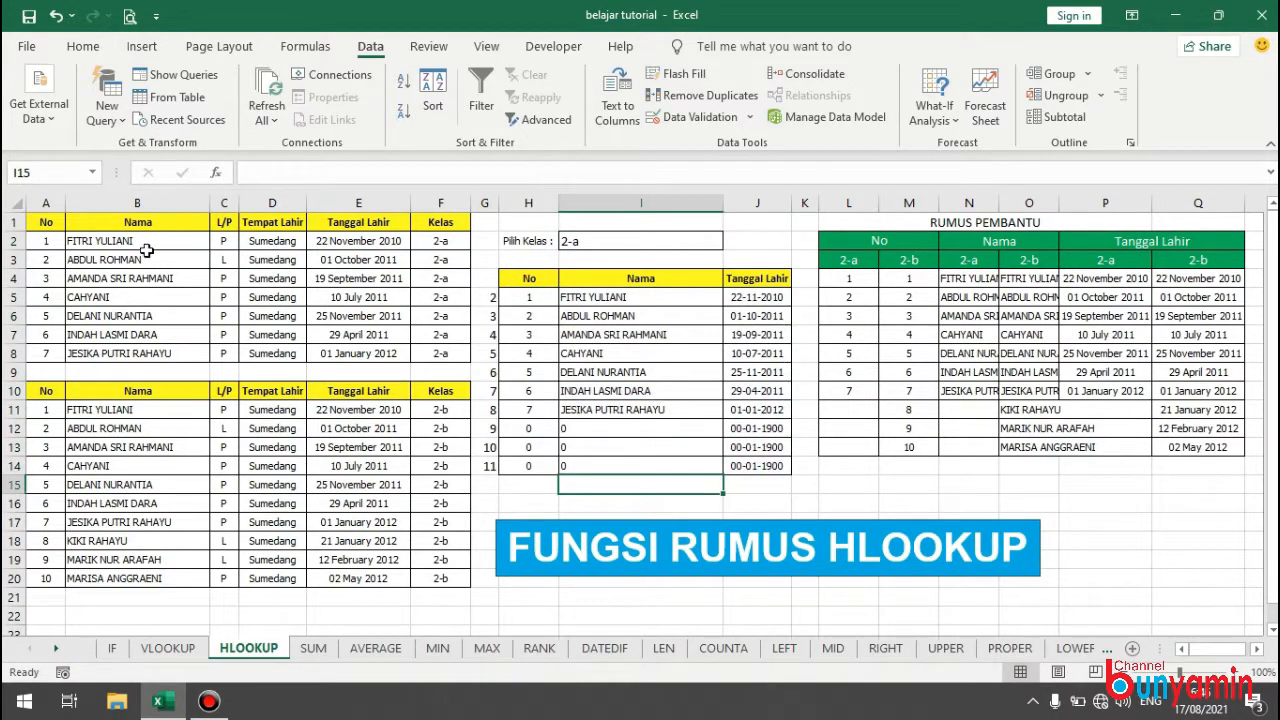
{"action": "left_click_drag", "start_coordinate": [55, 238], "coordinate": [443, 353]}
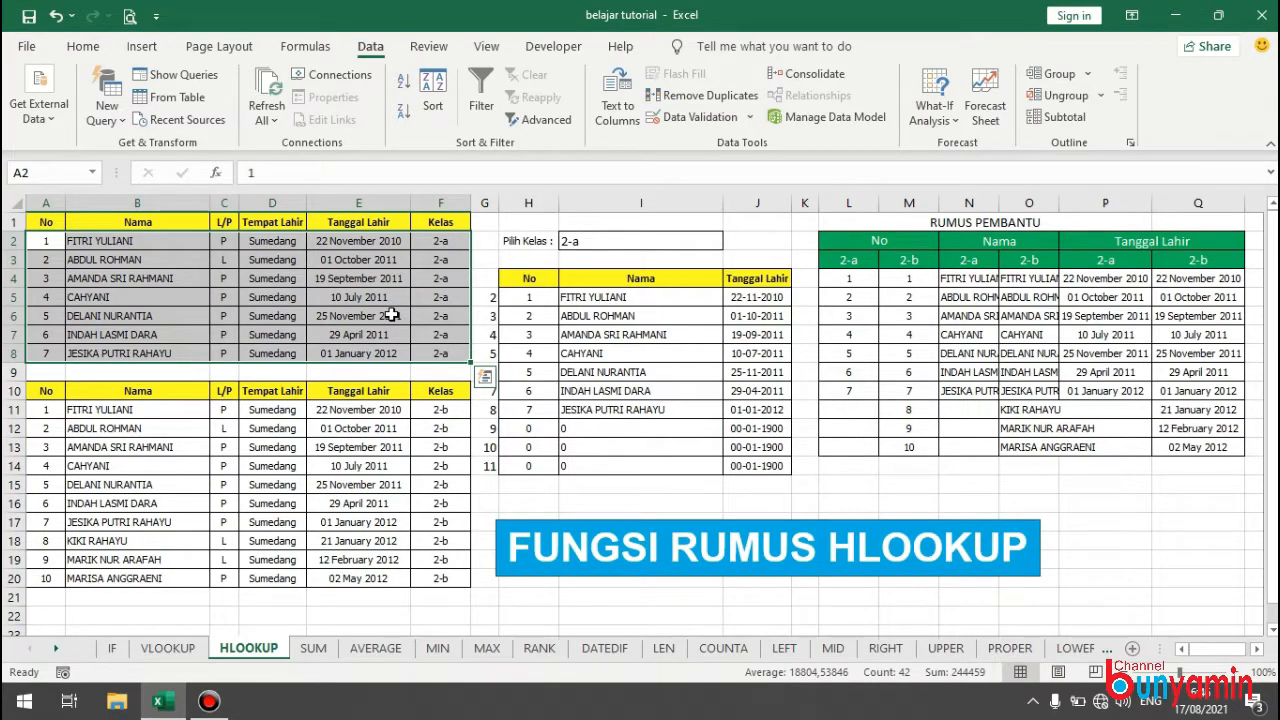
{"action": "left_click", "coordinate": [391, 315]}
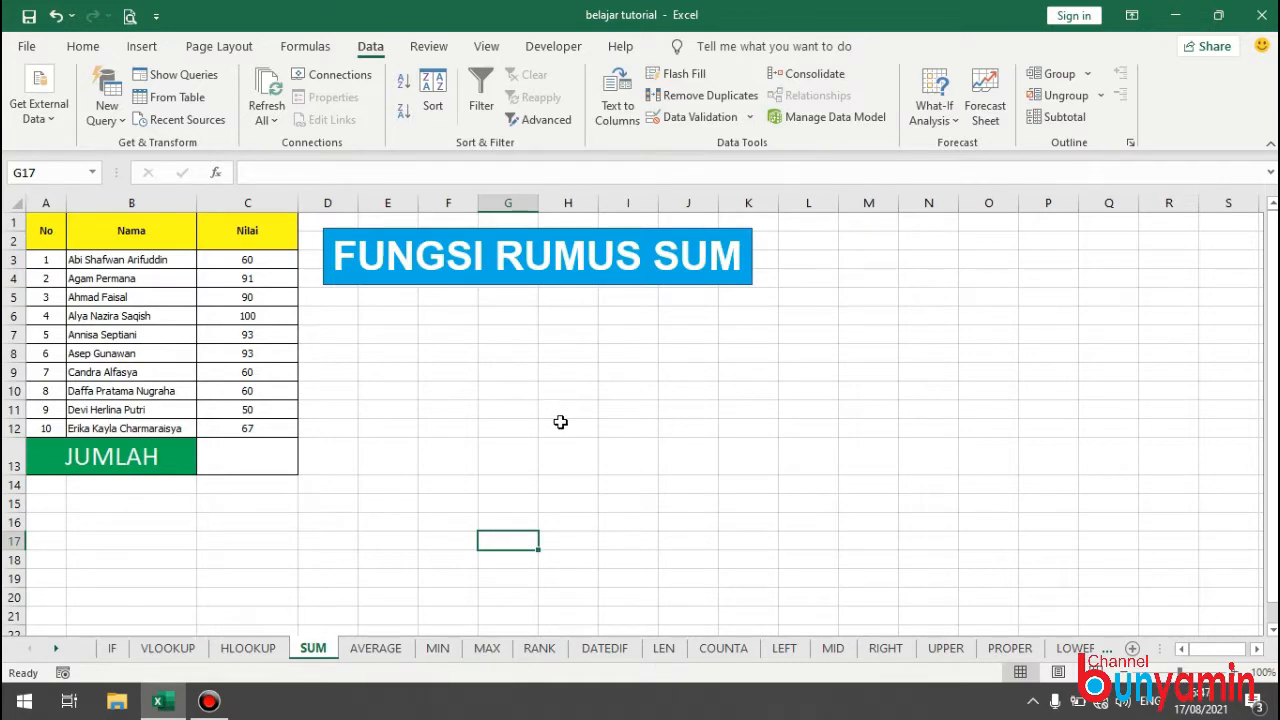
Total the Nilai scores in the JUMLAH cell C13 of the SUM sheet with =SUM(C3:C12).
{"action": "left_click", "coordinate": [252, 450]}
{"action": "type", "text": "=SUM"}
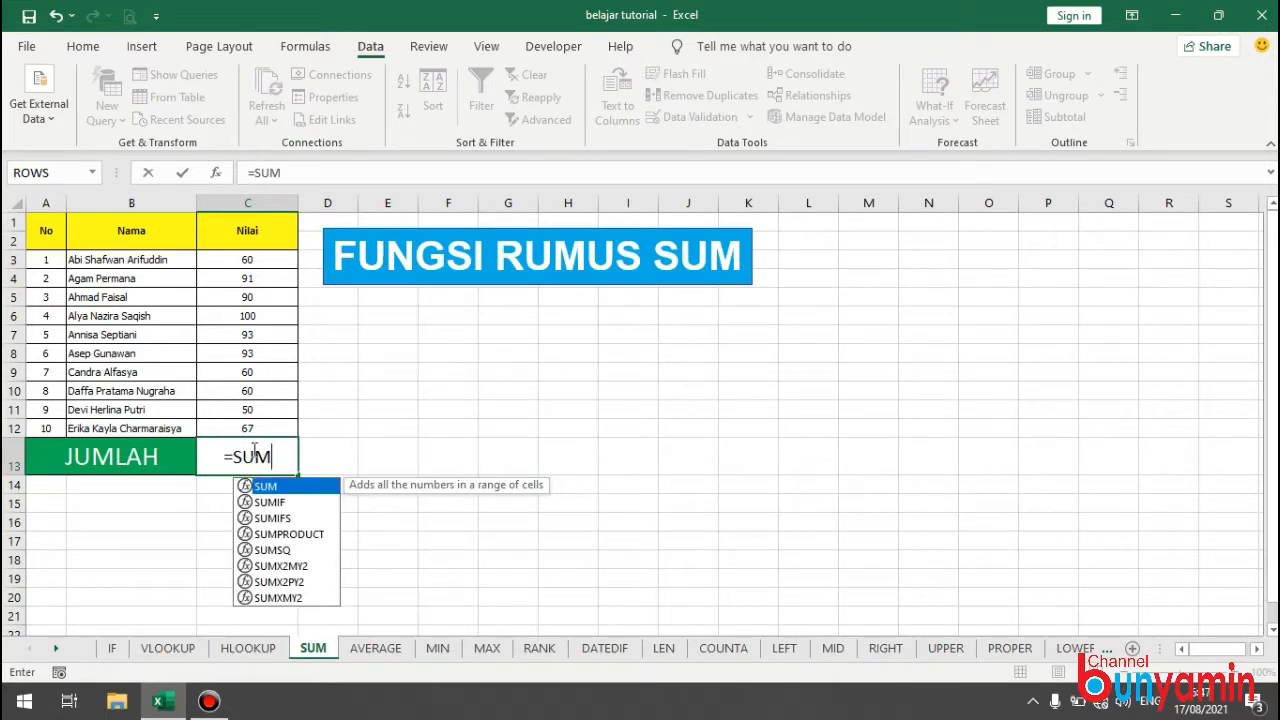
{"action": "type", "text": "("}
{"action": "left_click_drag", "start_coordinate": [248, 260], "coordinate": [249, 428]}
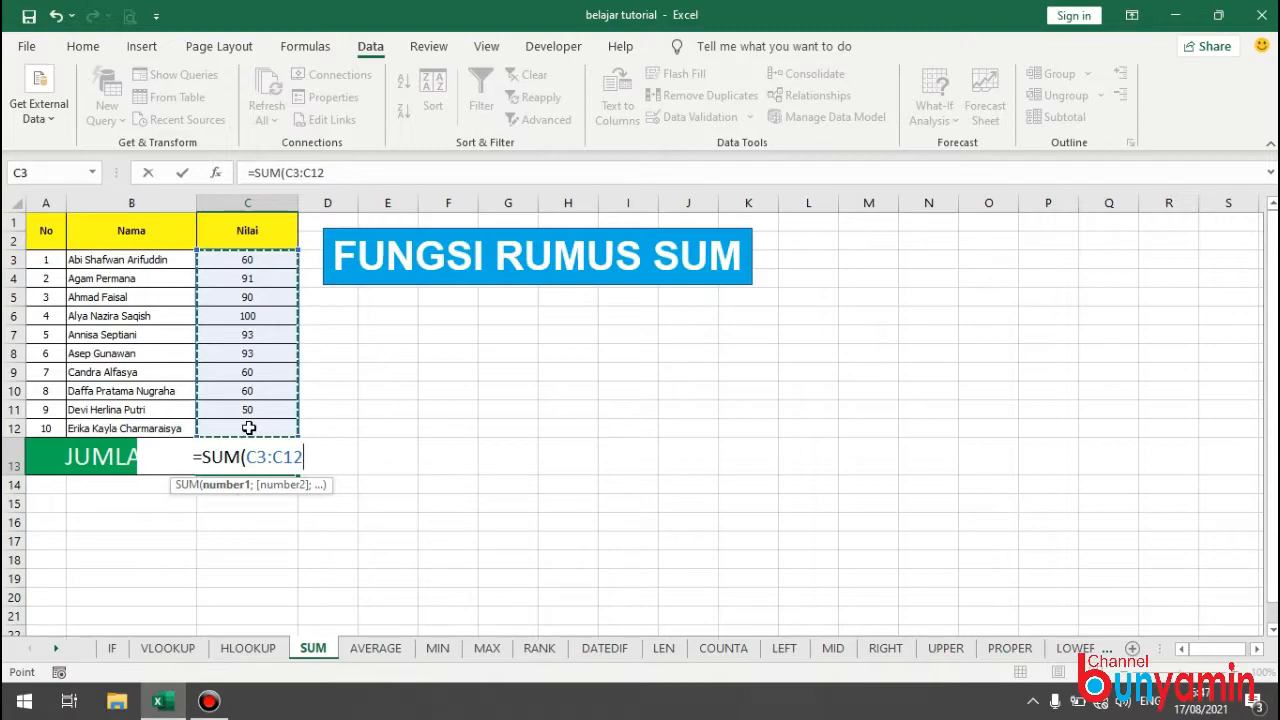
{"action": "key", "text": "Return"}
{"action": "left_click", "coordinate": [278, 462]}
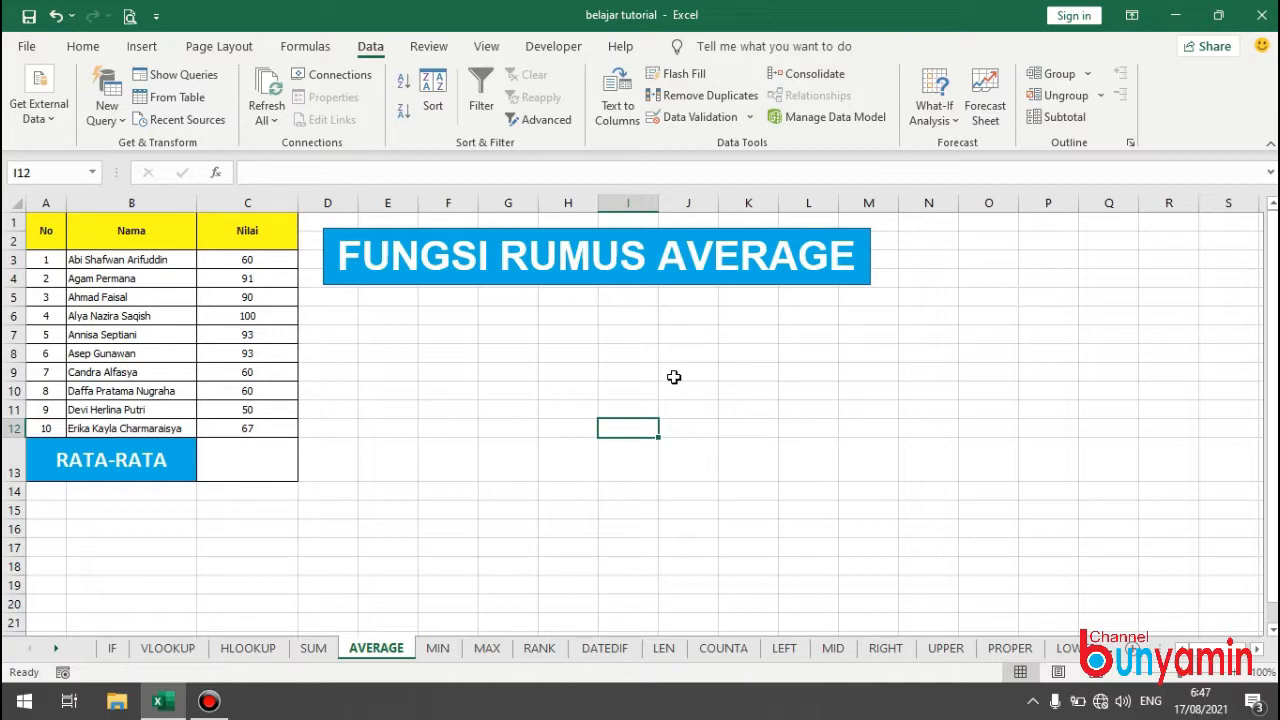
Average the Nilai scores in the RATA-RATA cell C13 of the AVERAGE sheet with =AVERAGE(C3:C12).
{"action": "left_click", "coordinate": [255, 457]}
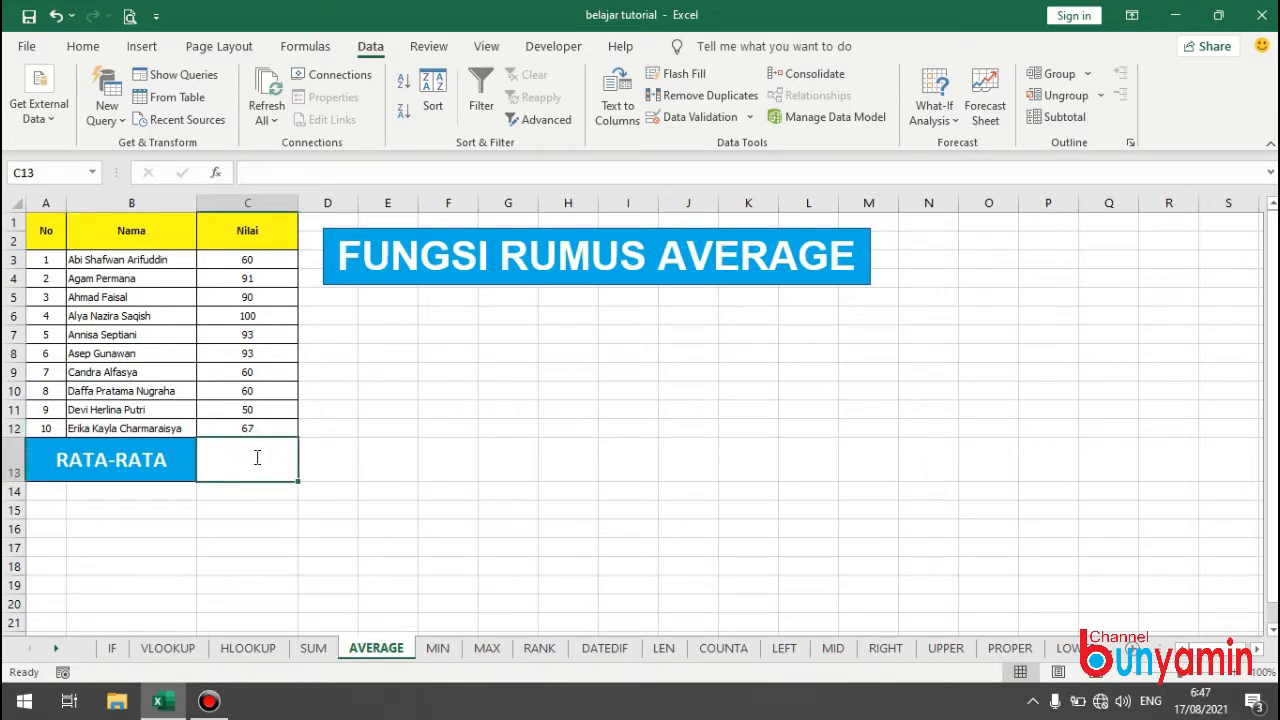
{"action": "type", "text": "="}
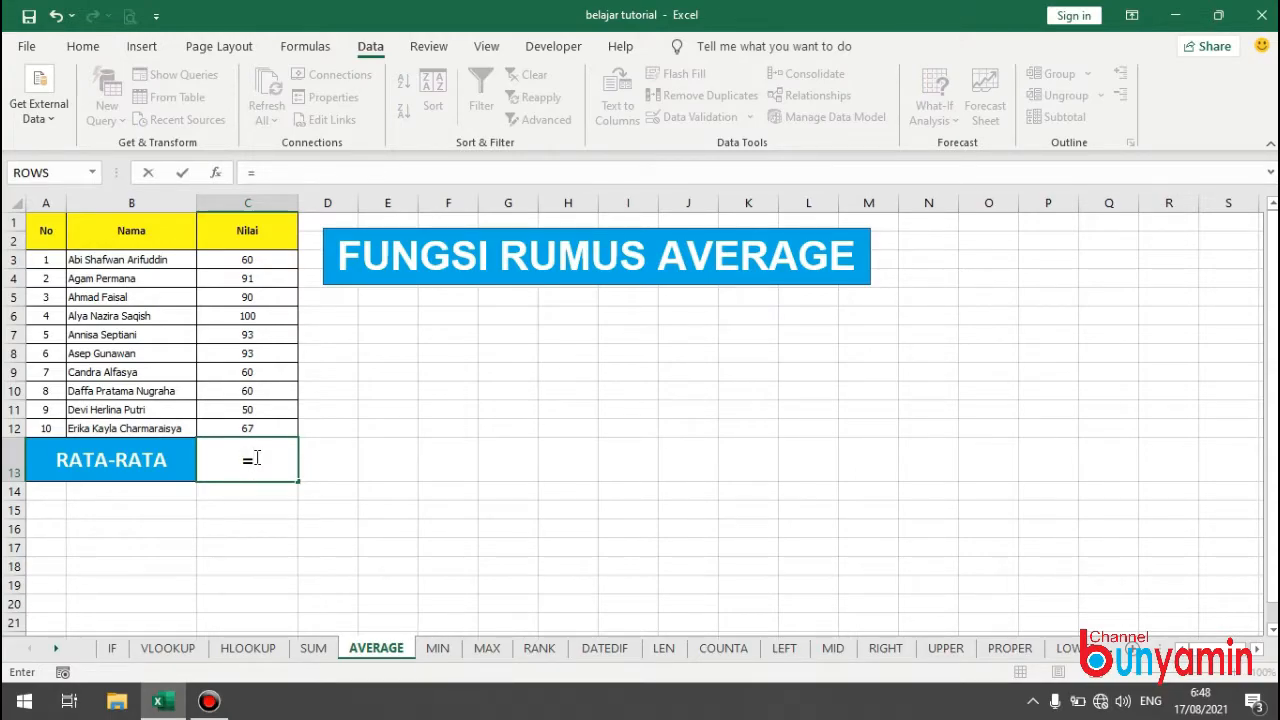
{"action": "type", "text": "AVE"}
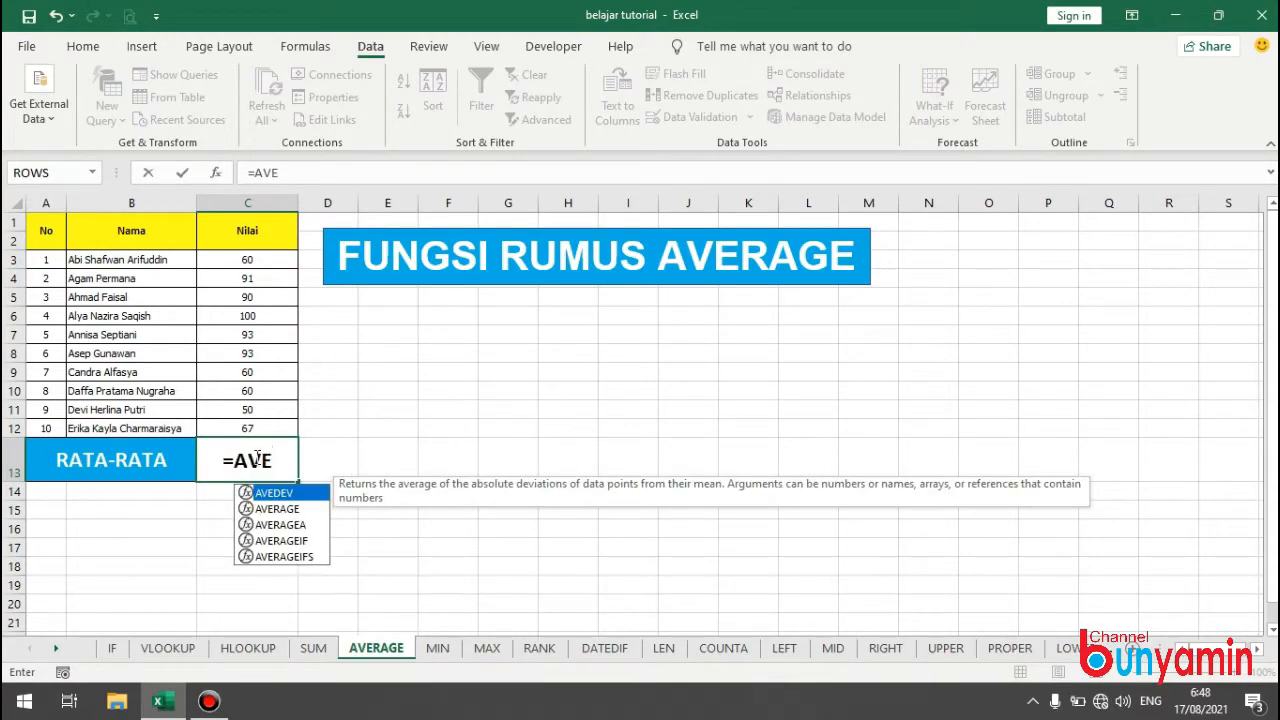
{"action": "key", "text": "Down"}
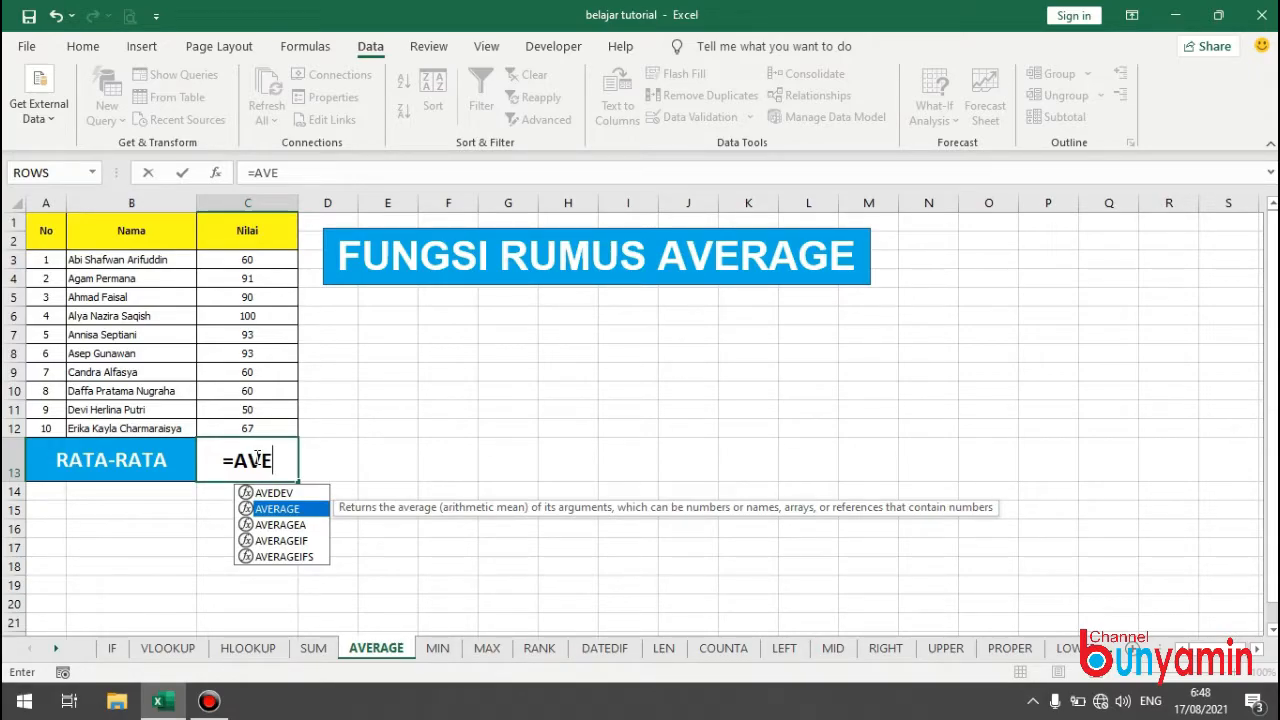
{"action": "double_click", "coordinate": [290, 508]}
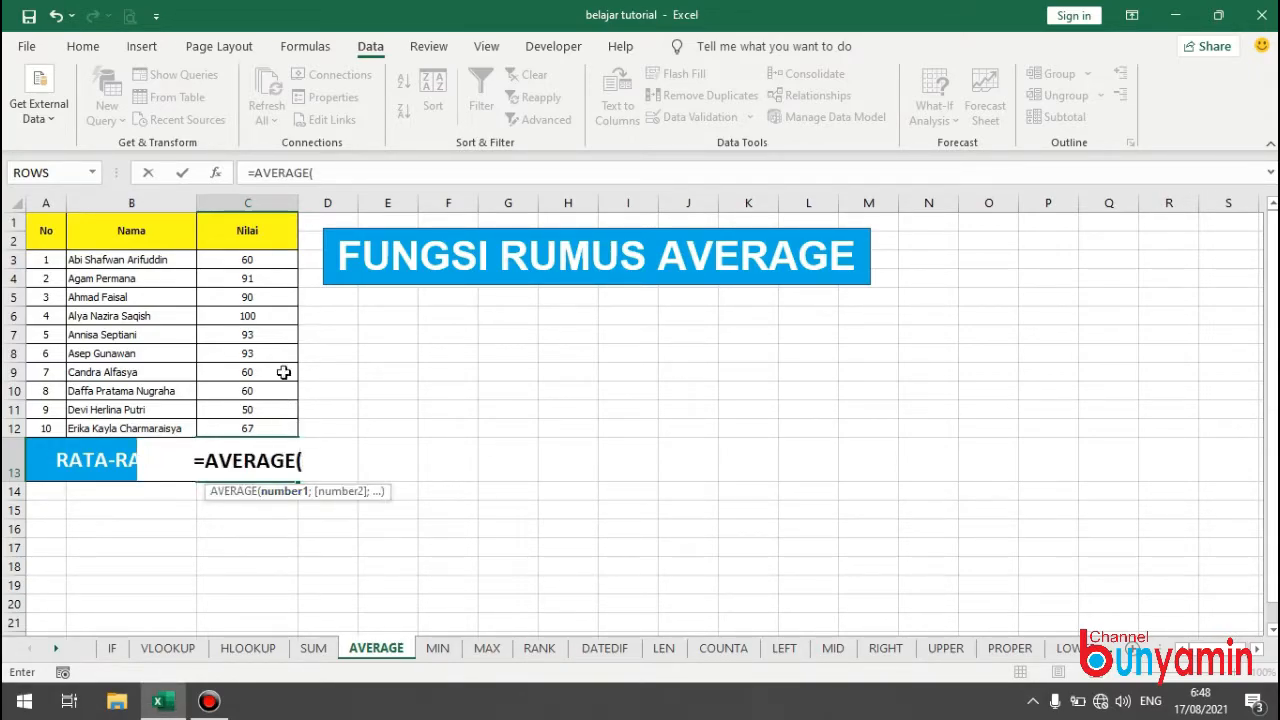
{"action": "left_click_drag", "start_coordinate": [255, 259], "coordinate": [247, 440]}
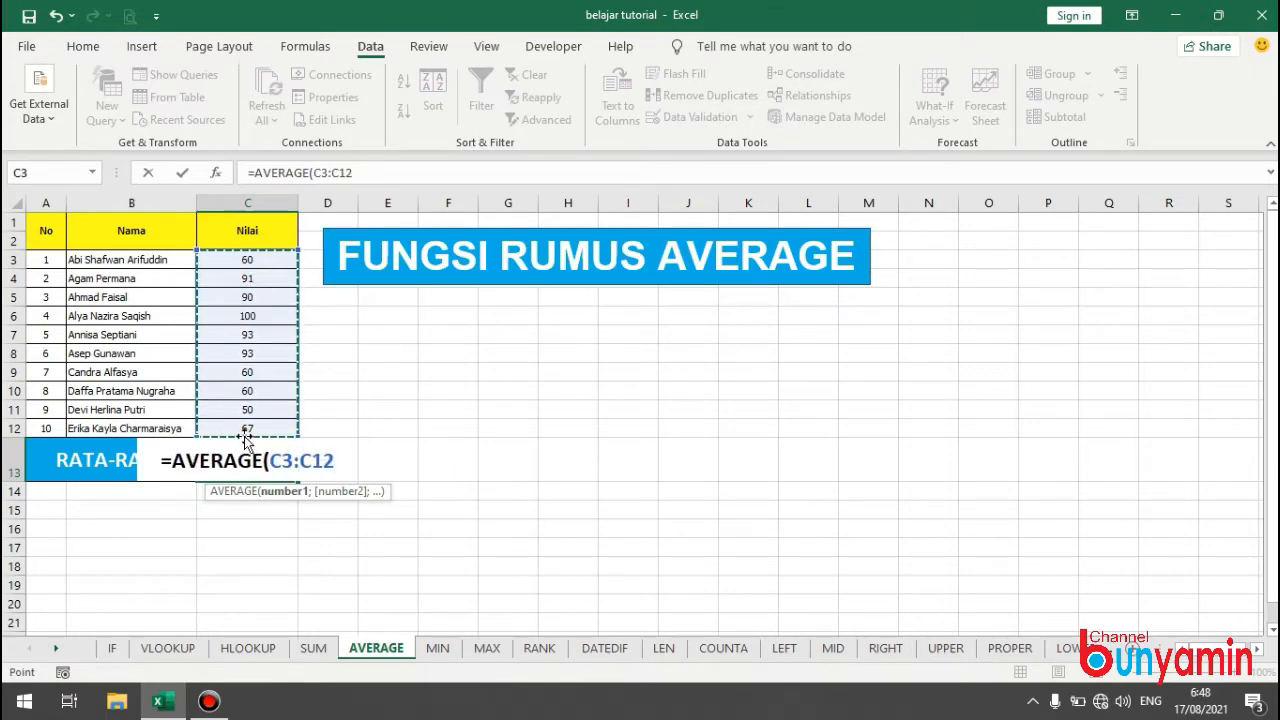
{"action": "key", "text": "Return"}
{"action": "key", "text": "Return"}
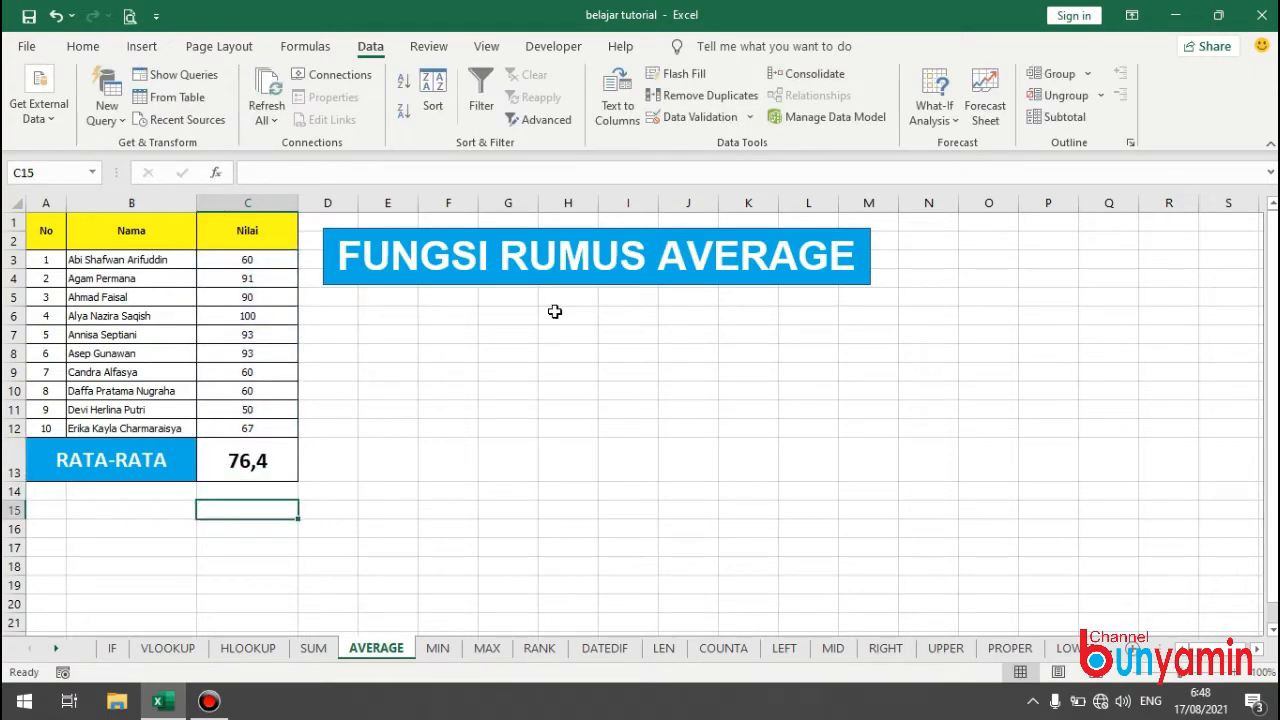
Adjust the decimal places of the RATA-RATA result in C13, increasing and then decreasing them.
{"action": "left_click", "coordinate": [240, 457]}
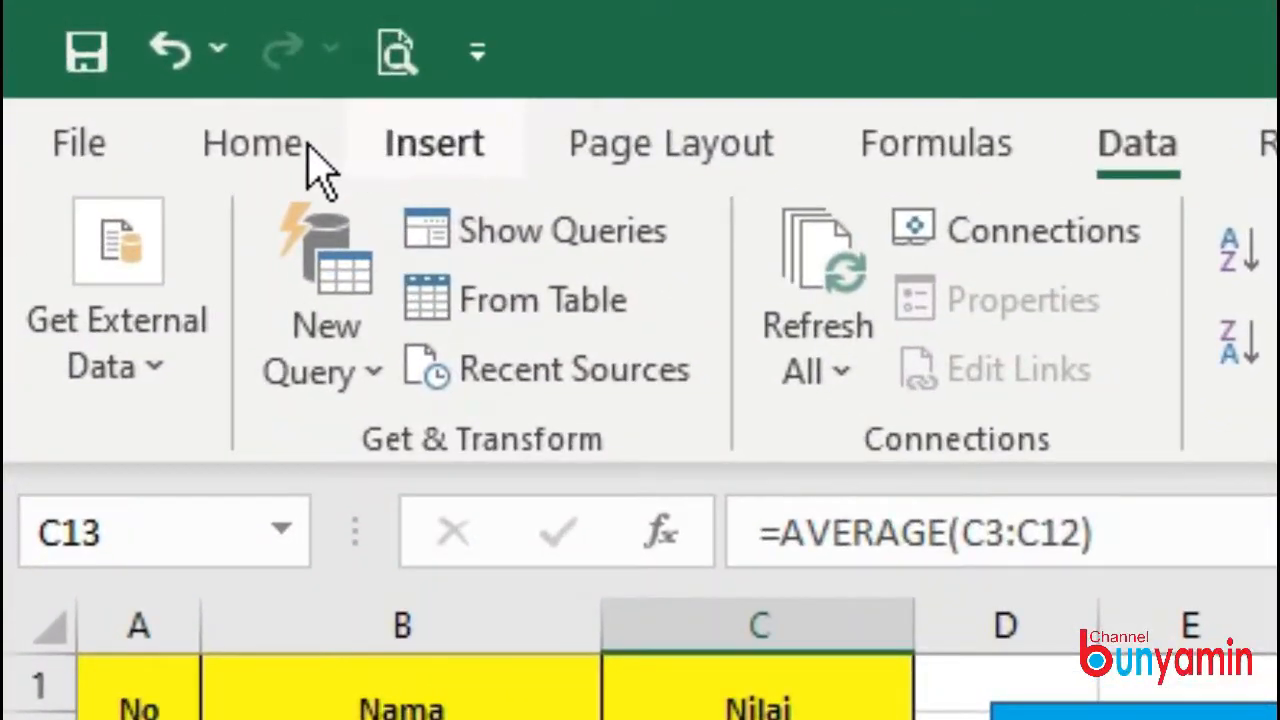
{"action": "left_click", "coordinate": [309, 157]}
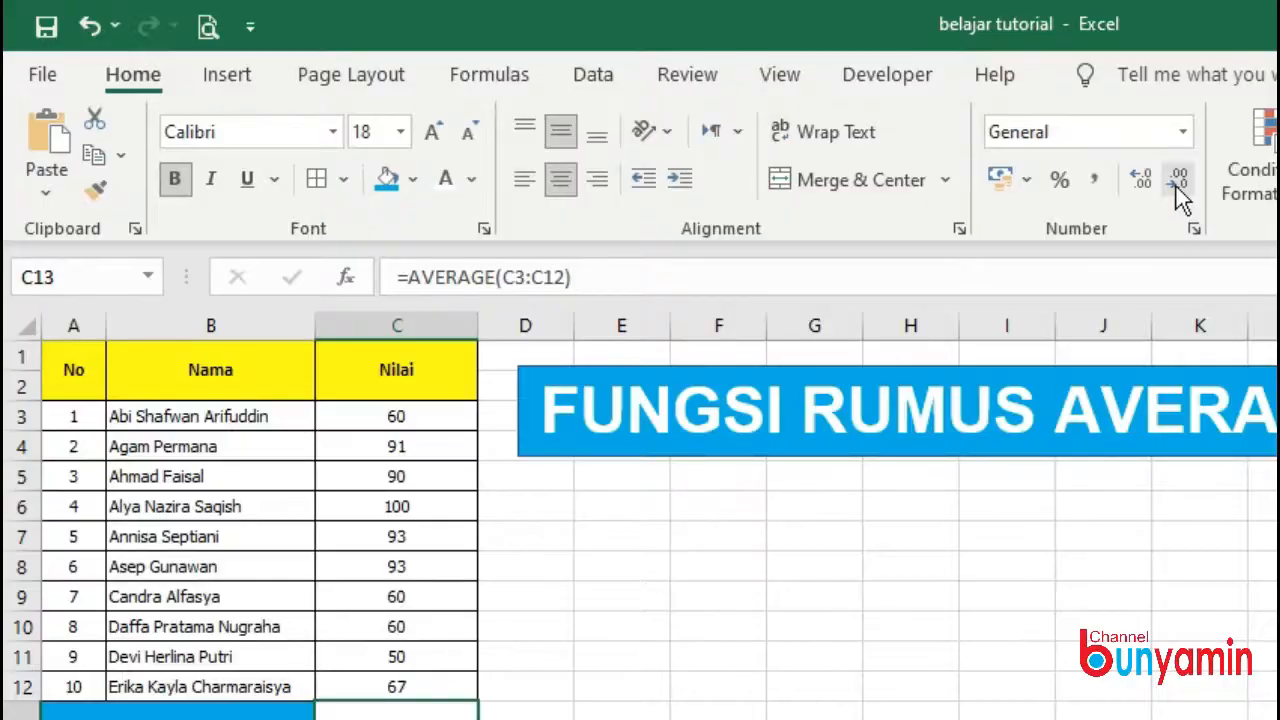
{"action": "left_click", "coordinate": [688, 163]}
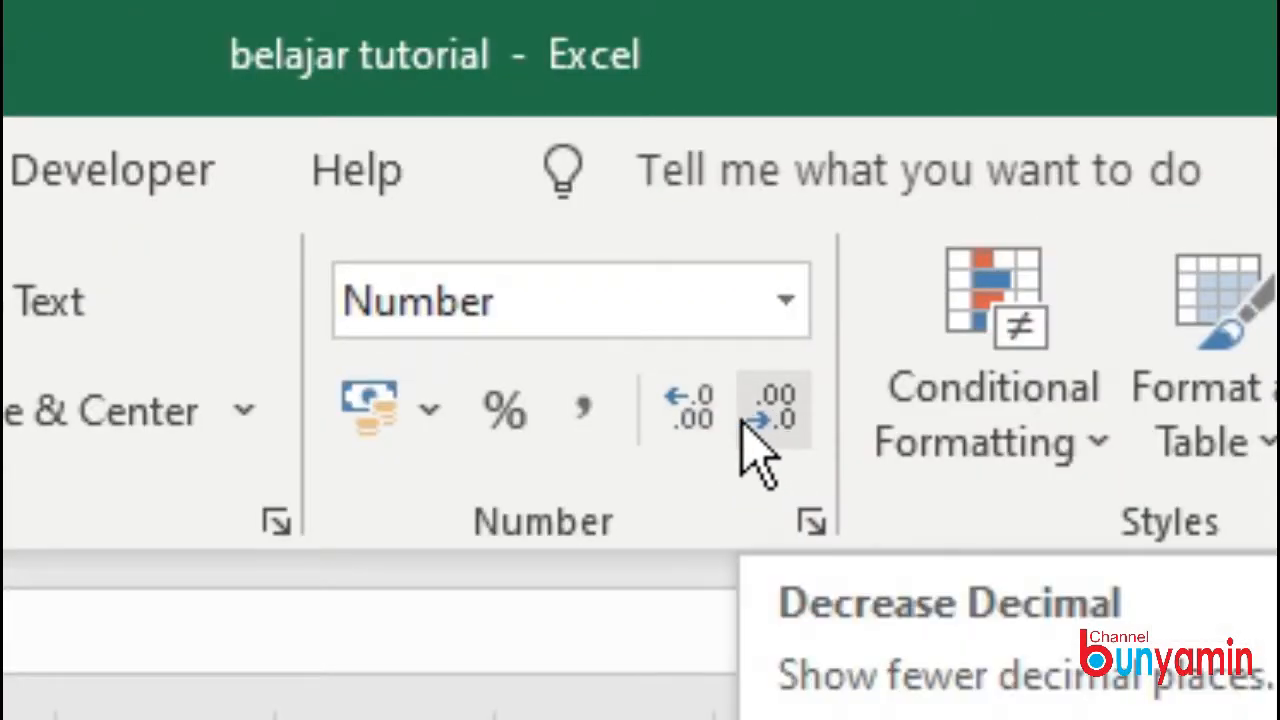
{"action": "left_click", "coordinate": [706, 425]}
{"action": "left_click", "coordinate": [708, 421]}
{"action": "left_click", "coordinate": [757, 422]}
{"action": "left_click", "coordinate": [757, 422]}
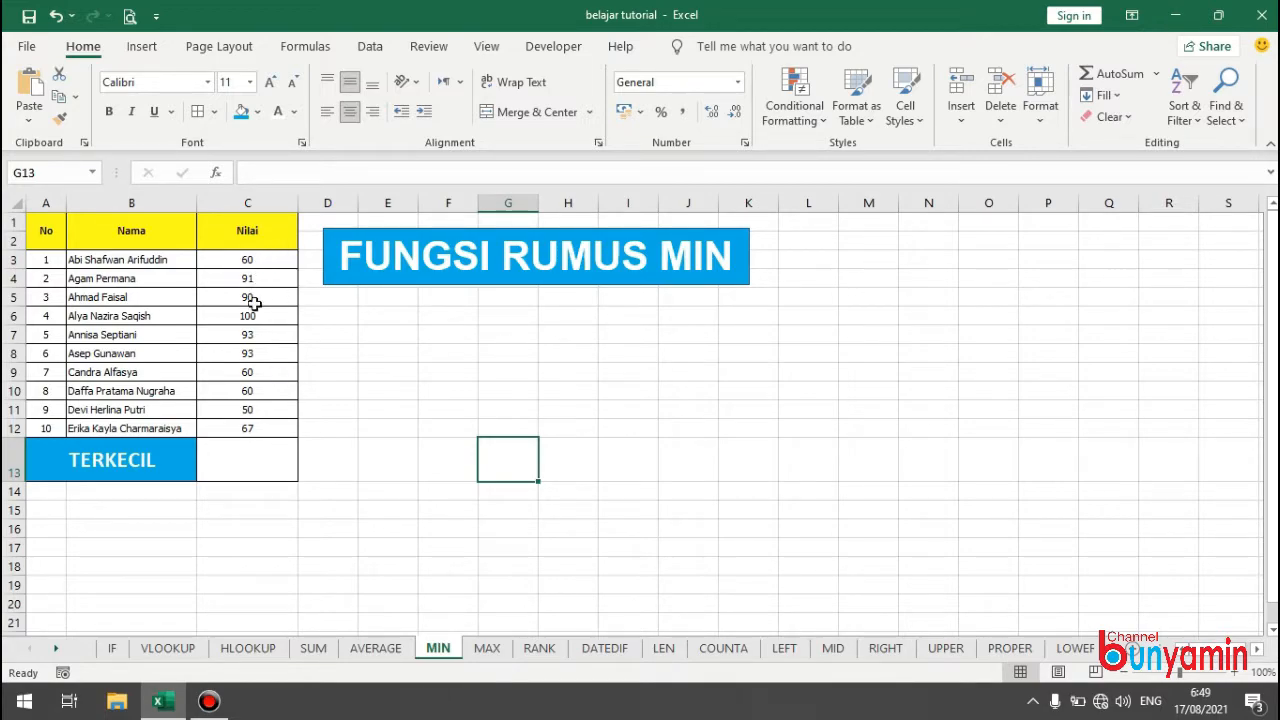
Find the lowest Nilai in the TERKECIL cell C13 of the MIN sheet with =MIN(C3:C12) and locate its student row.
{"action": "left_click", "coordinate": [265, 459]}
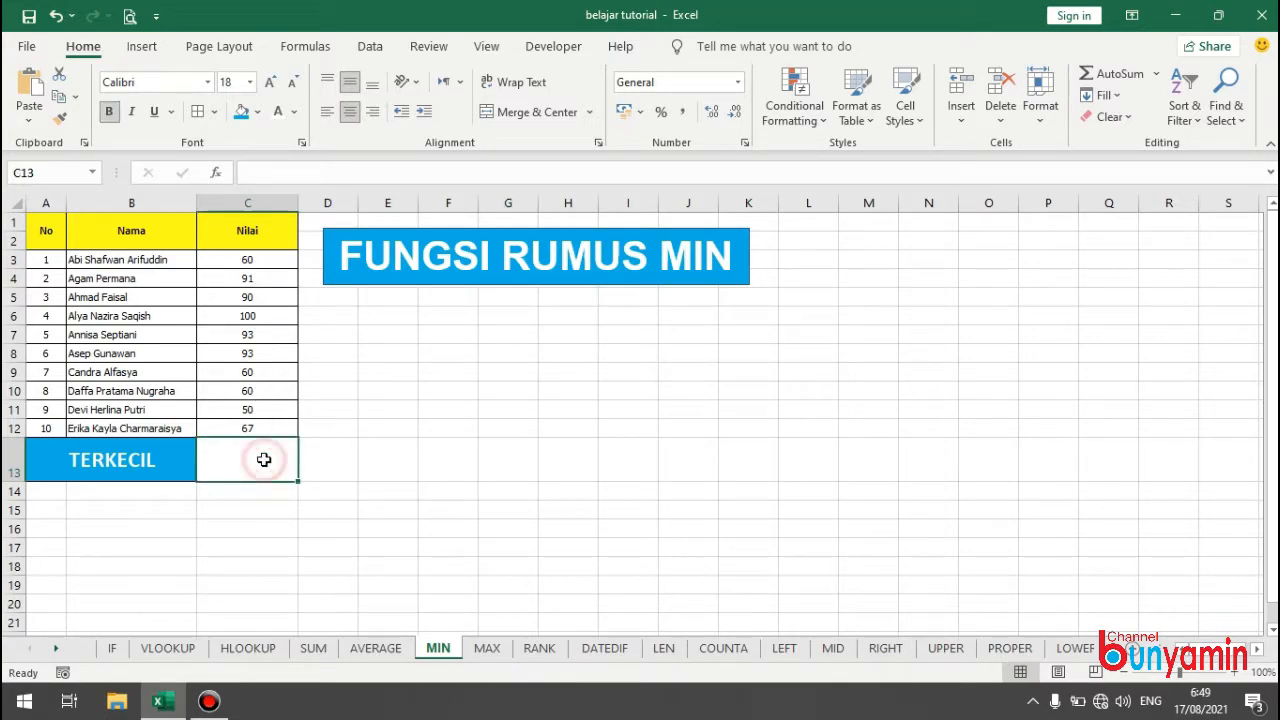
{"action": "type", "text": "=M"}
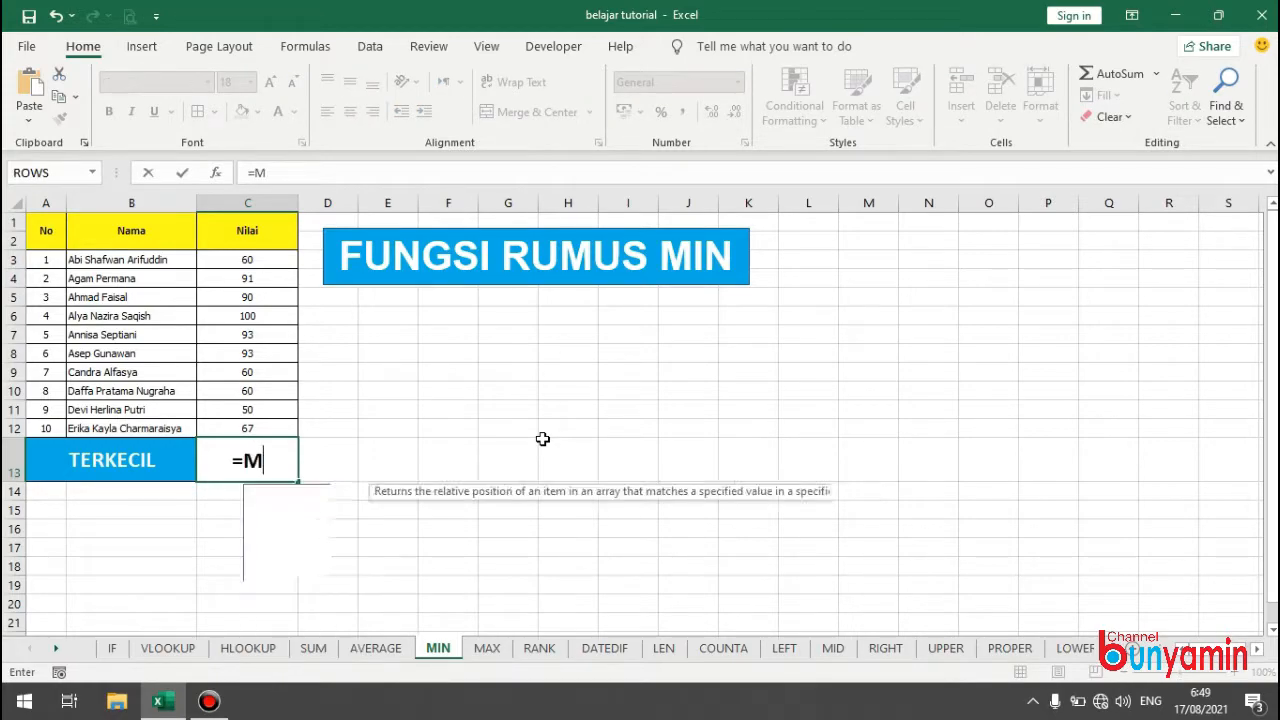
{"action": "type", "text": "IN("}
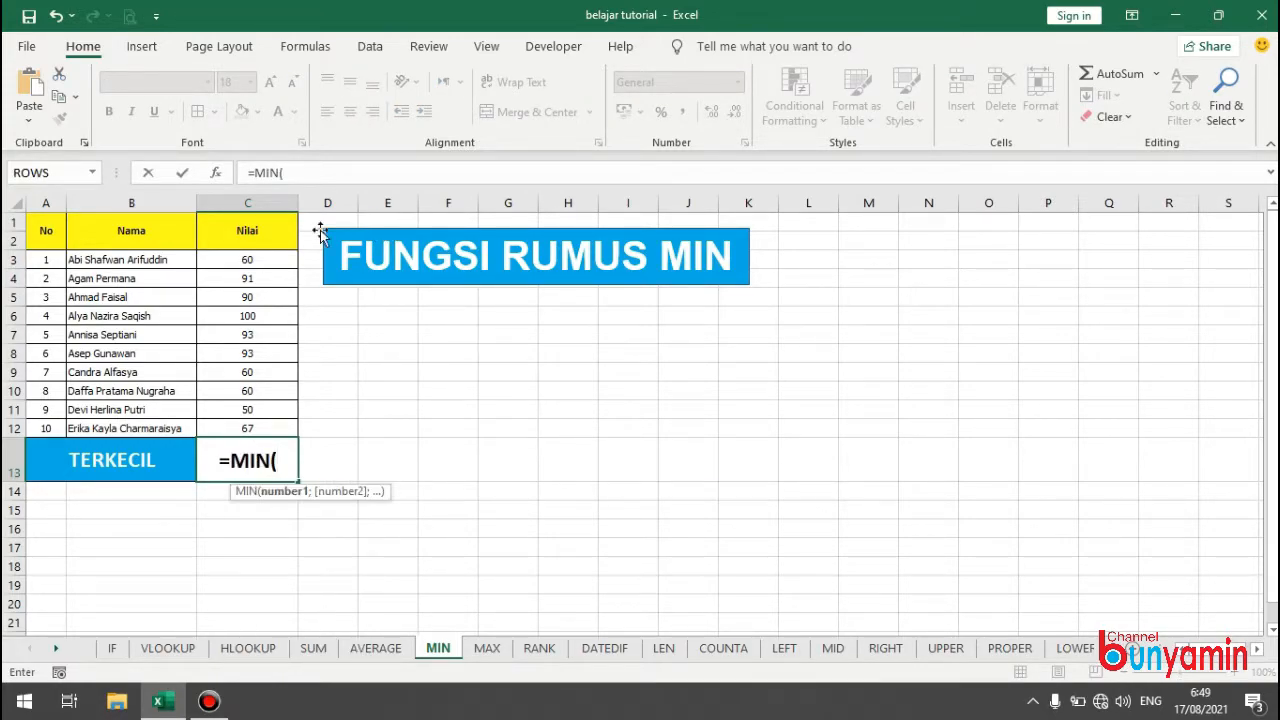
{"action": "left_click_drag", "start_coordinate": [255, 259], "coordinate": [251, 422]}
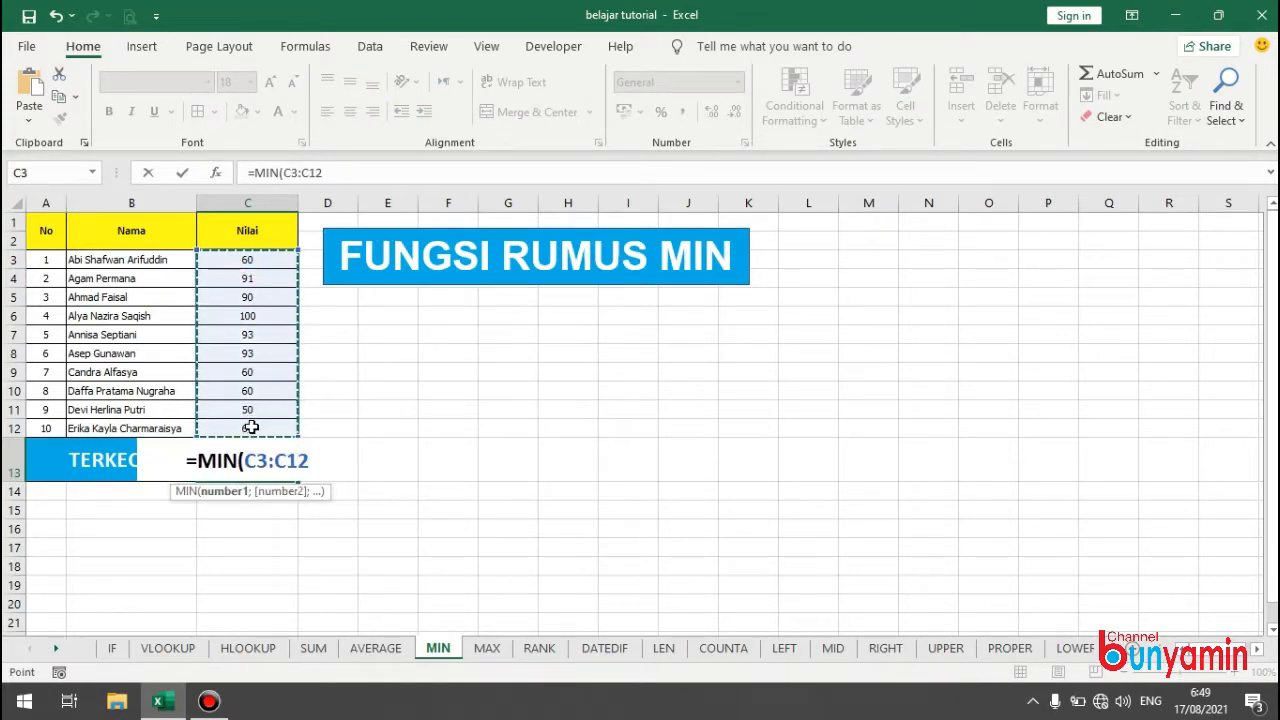
{"action": "key", "text": "Return"}
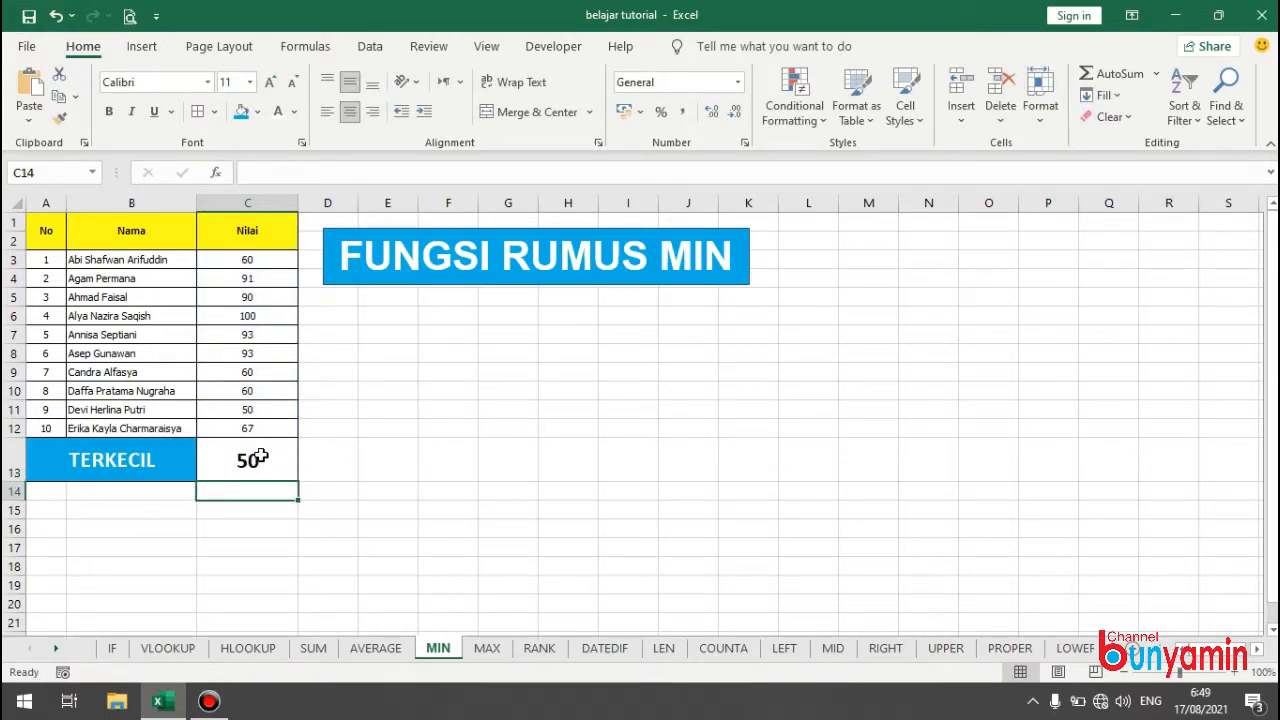
{"action": "left_click", "coordinate": [105, 409]}
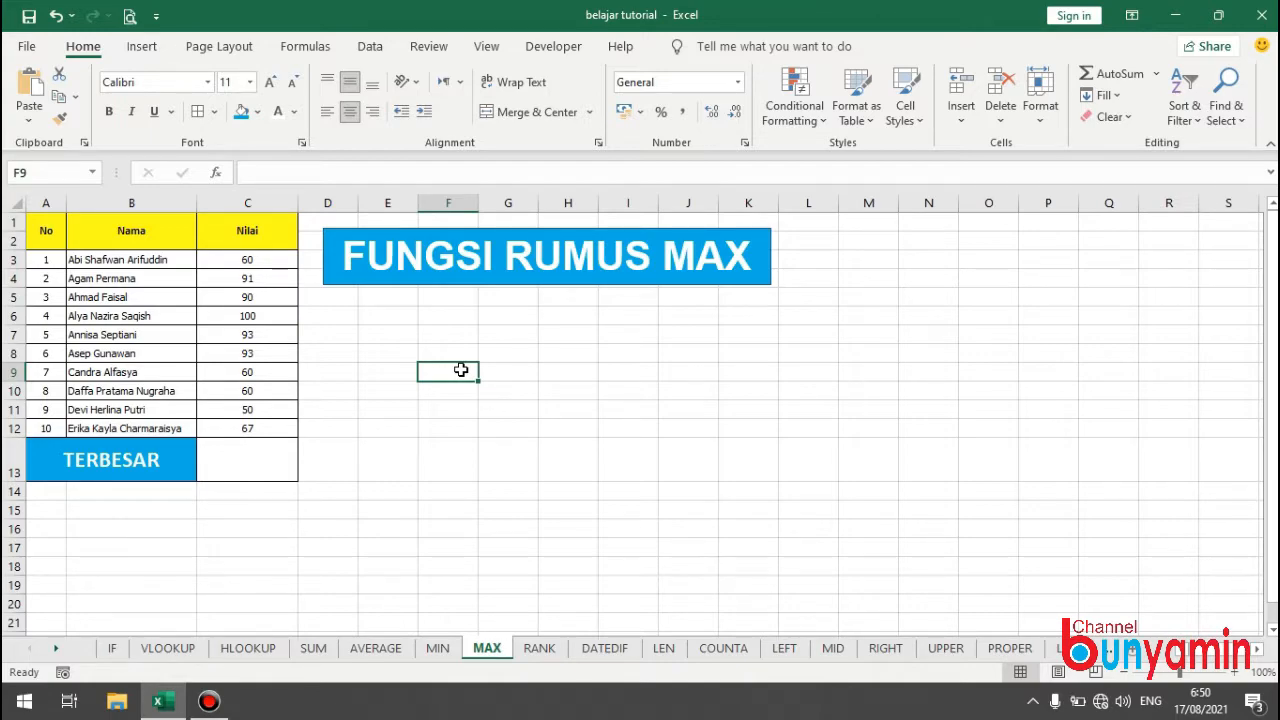
Find the highest Nilai in the TERBESAR cell C13 of the MAX sheet with =MAX(C3:C12).
{"action": "left_click", "coordinate": [276, 456]}
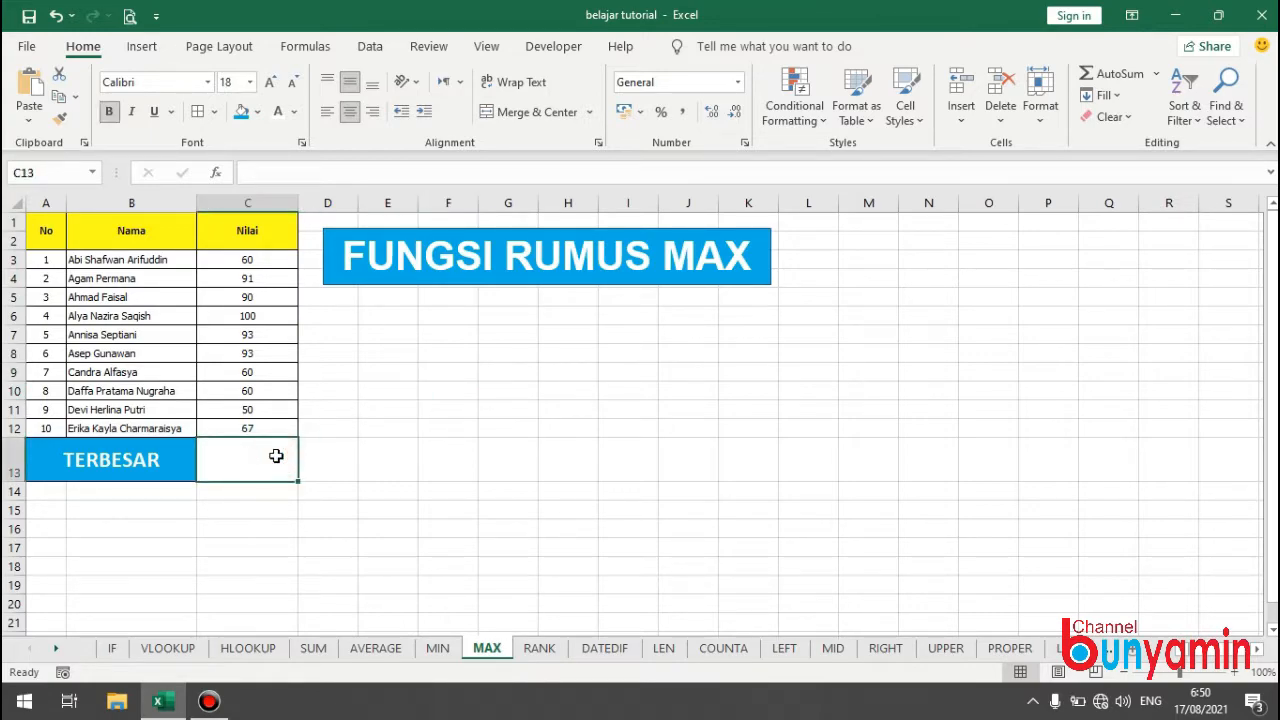
{"action": "type", "text": "=MA"}
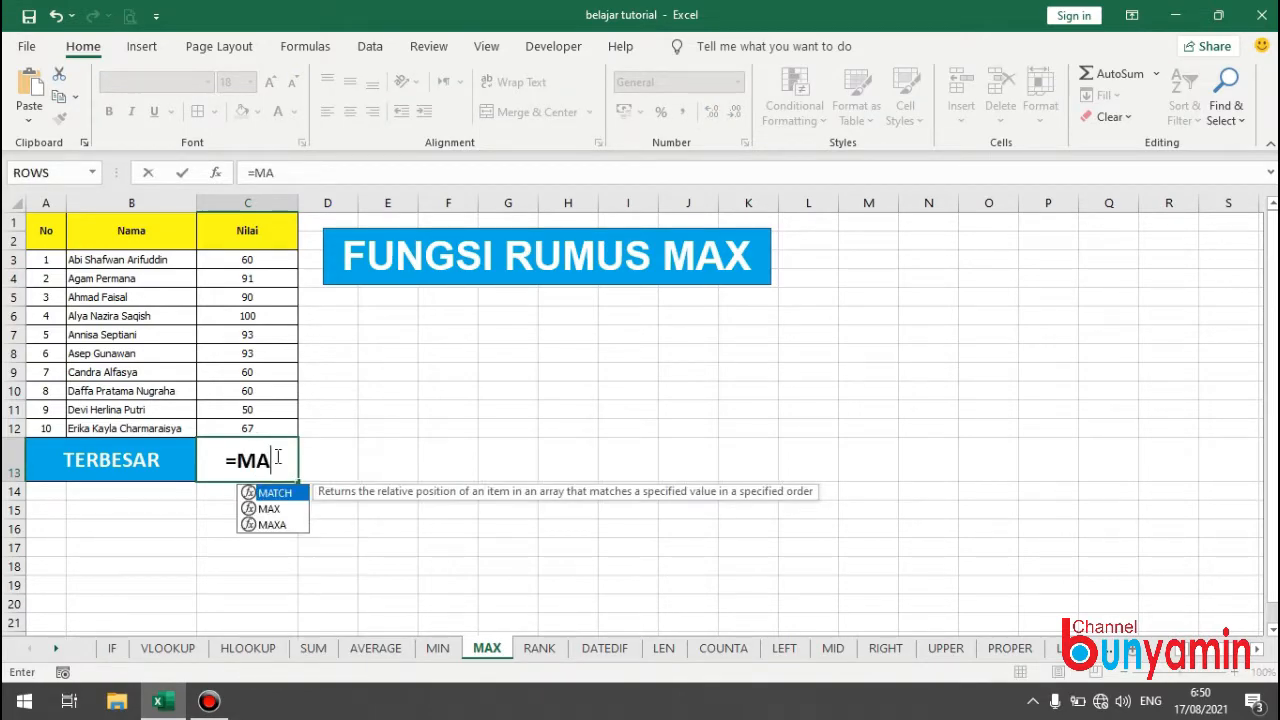
{"action": "type", "text": "X("}
{"action": "left_click_drag", "start_coordinate": [253, 258], "coordinate": [242, 421]}
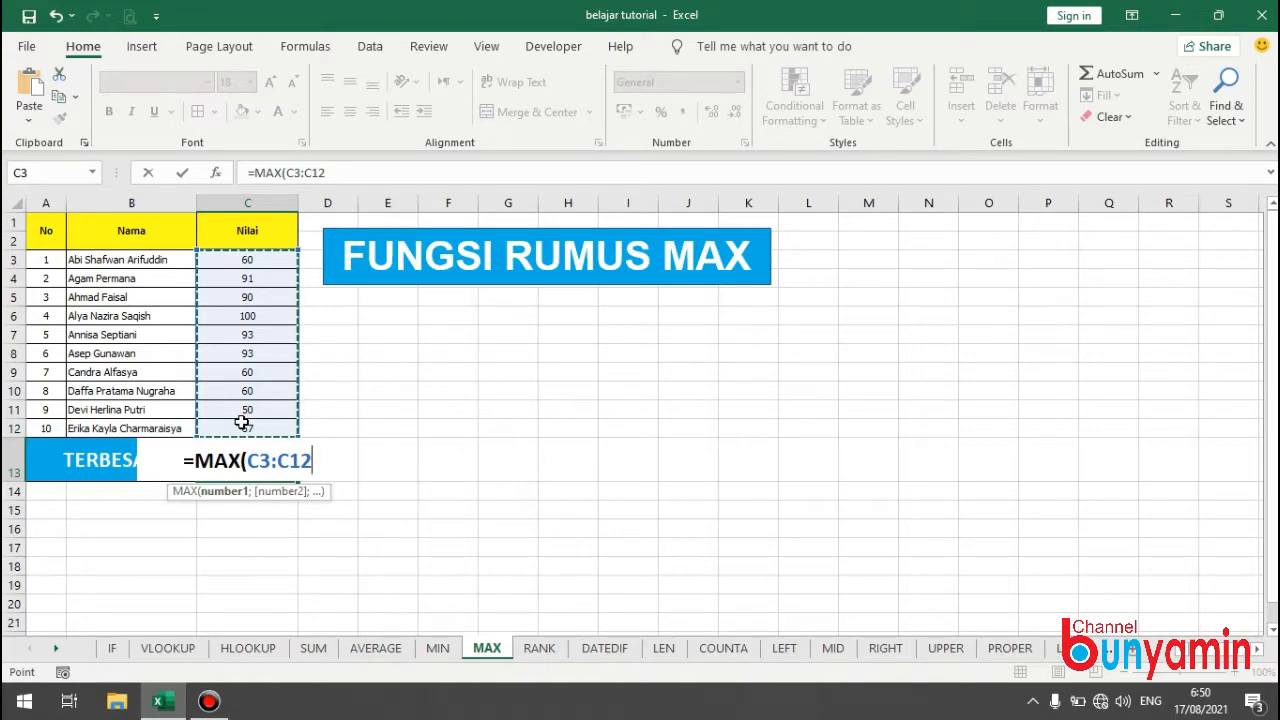
{"action": "key", "text": "Return"}
{"action": "left_click", "coordinate": [258, 458]}
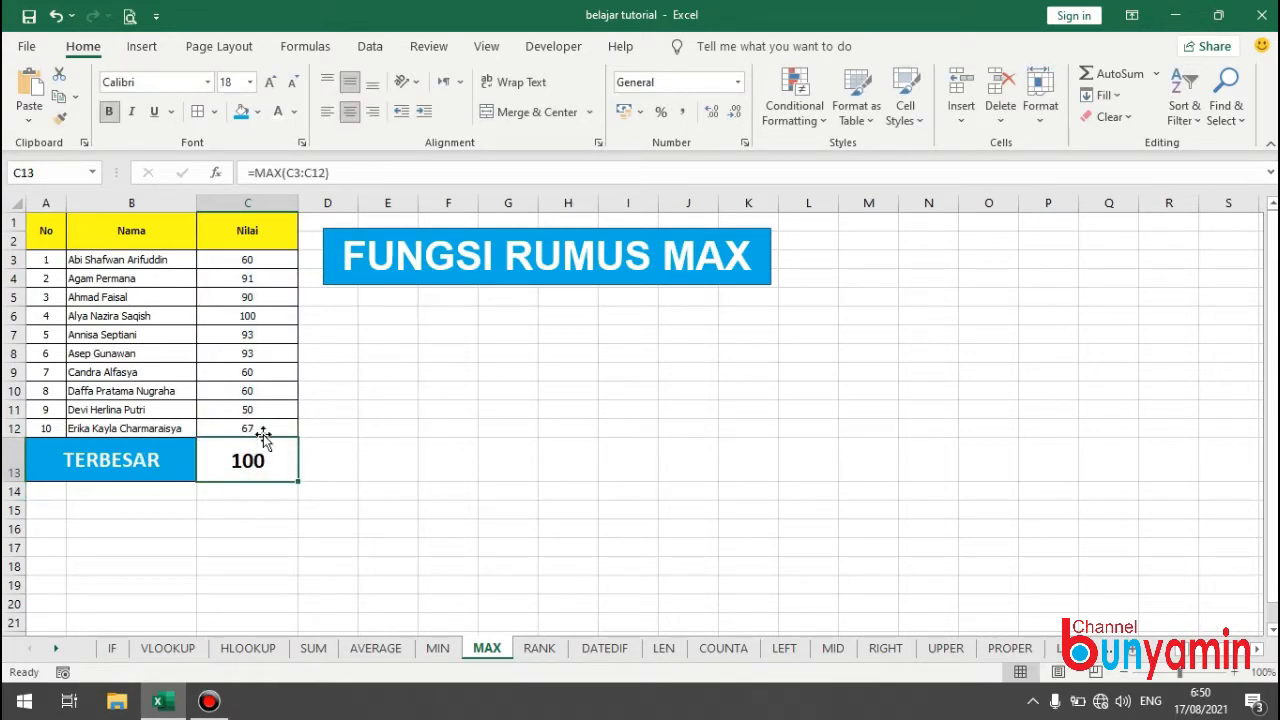
Check the TERBESAR result against the student's score in row 6.
{"action": "left_click", "coordinate": [247, 316]}
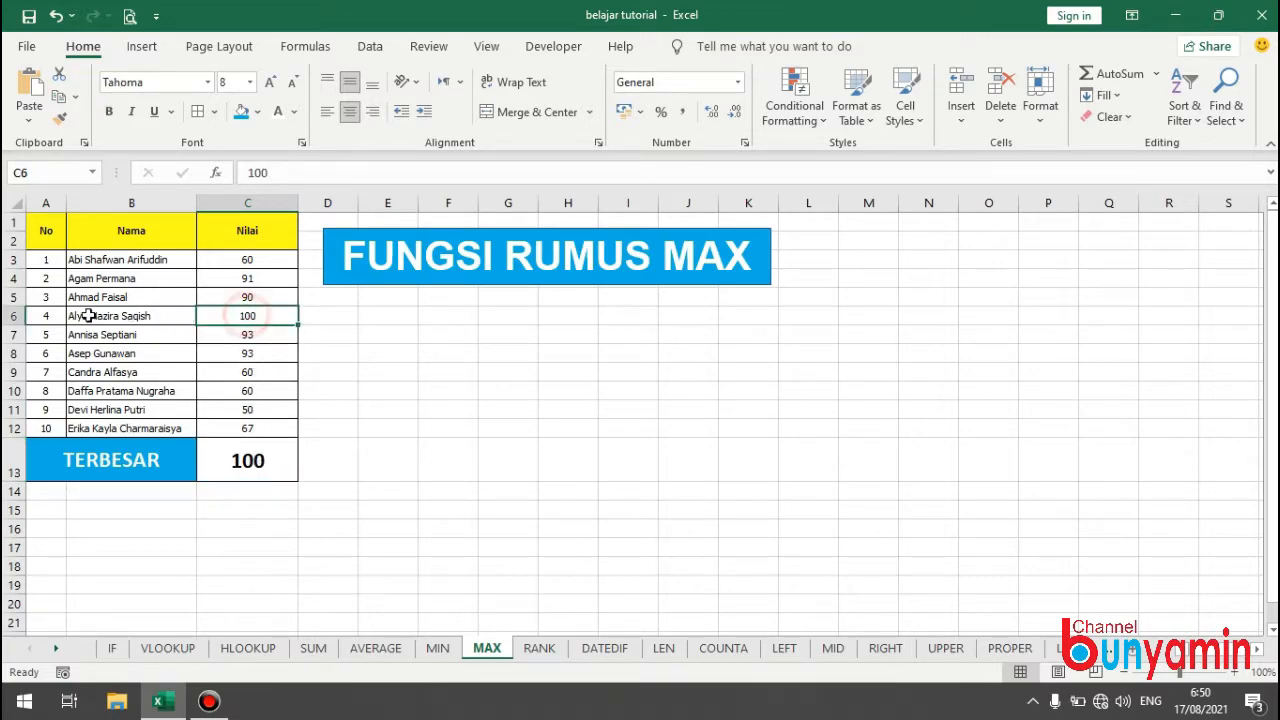
{"action": "left_click", "coordinate": [13, 316]}
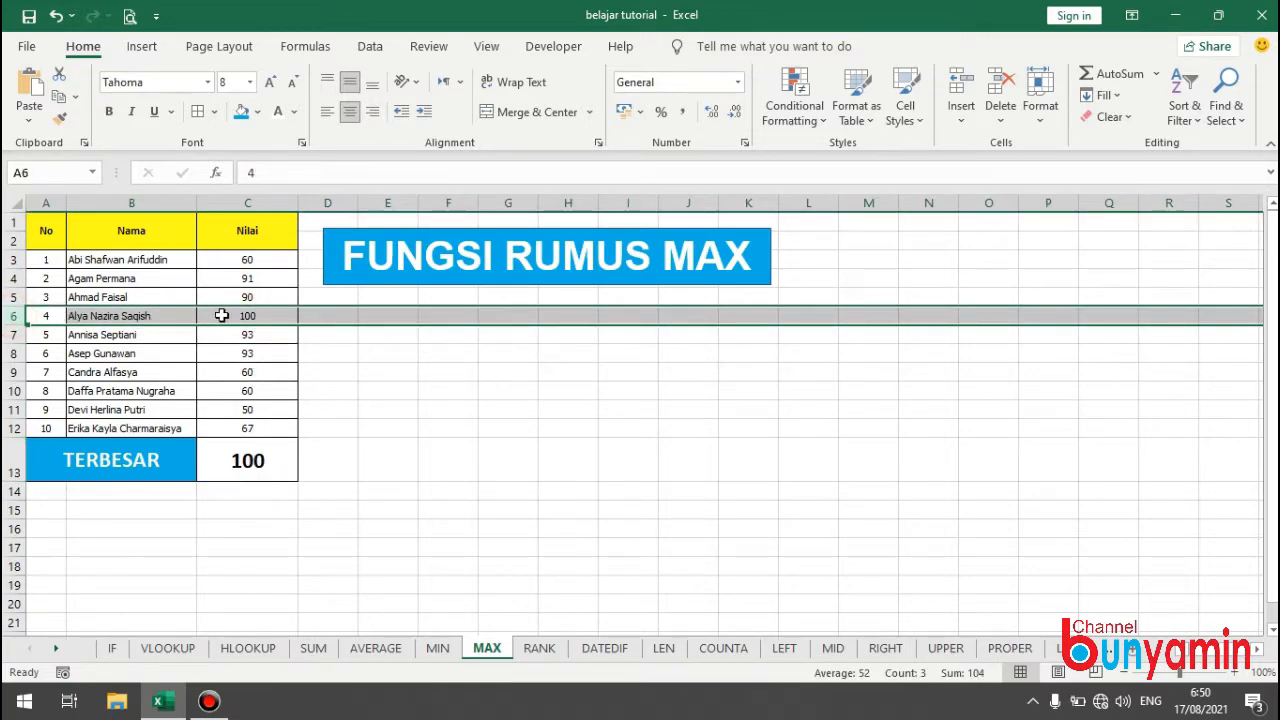
{"action": "left_click", "coordinate": [334, 356]}
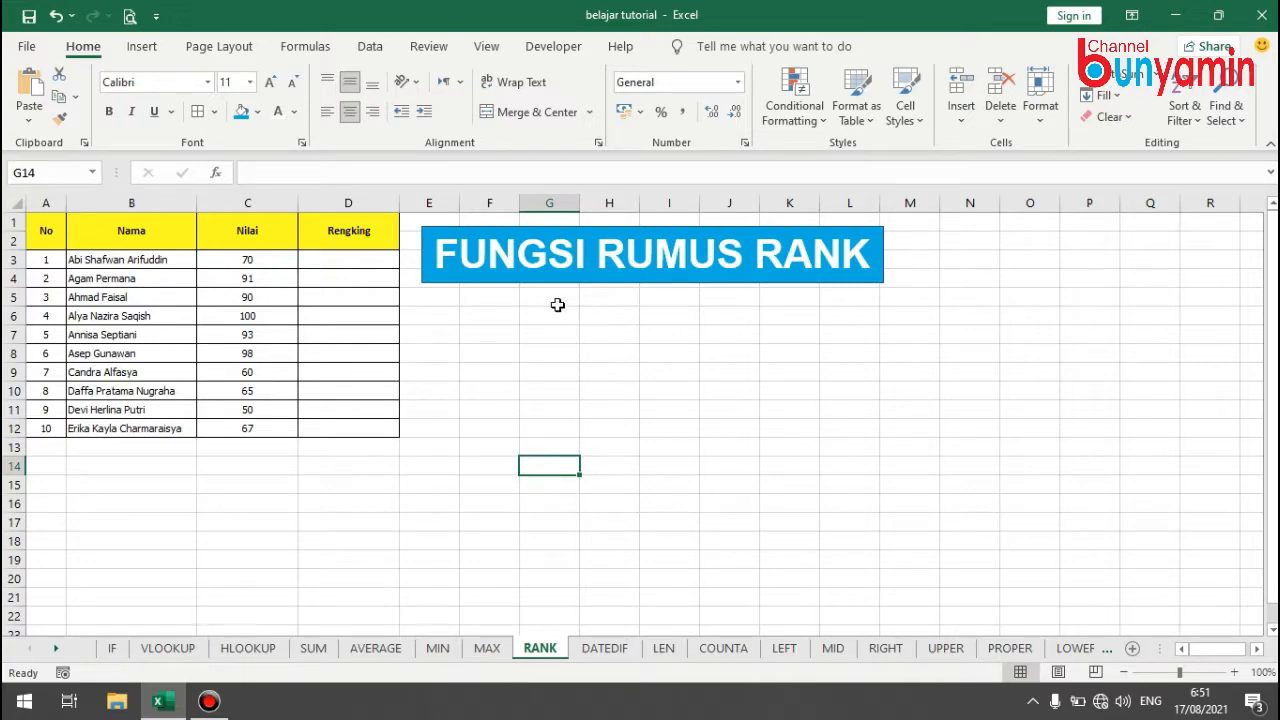
Rank the first student's Nilai in the Rengking cell D3 with =RANK(C3;$C$3:$C$12), using an absolute reference for the score range.
{"action": "left_click", "coordinate": [356, 257]}
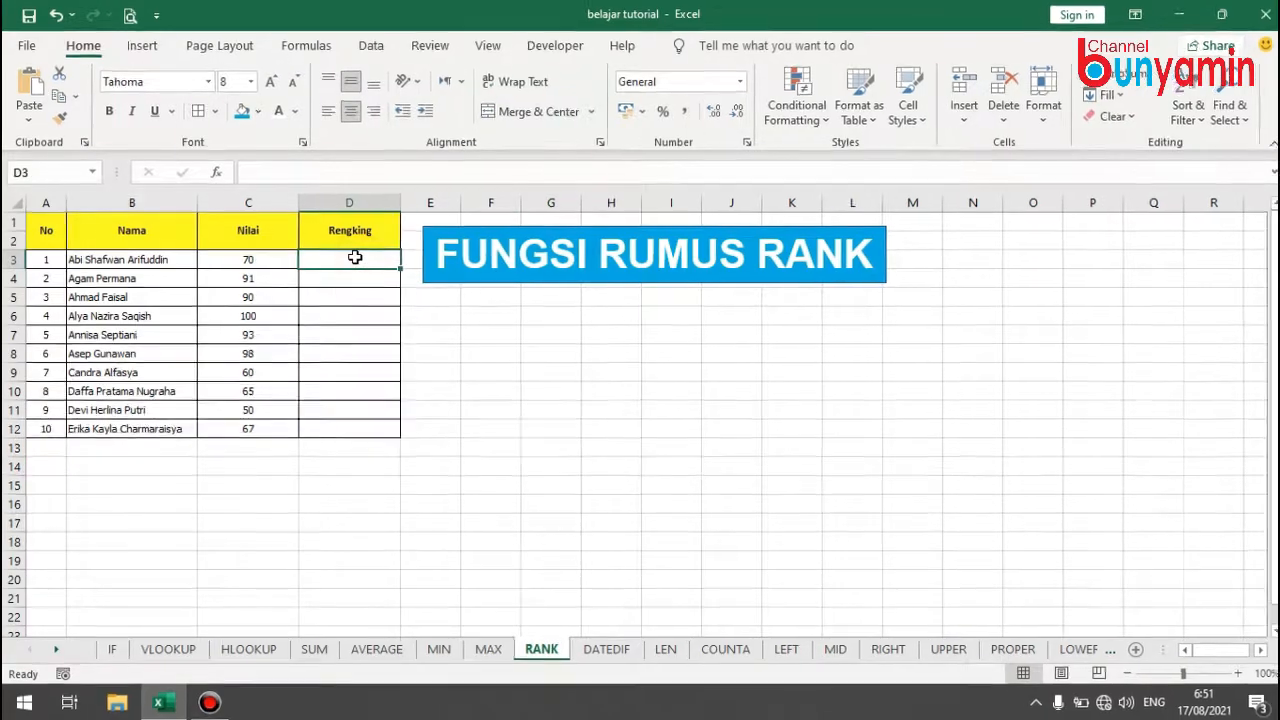
{"action": "type", "text": "=RANK"}
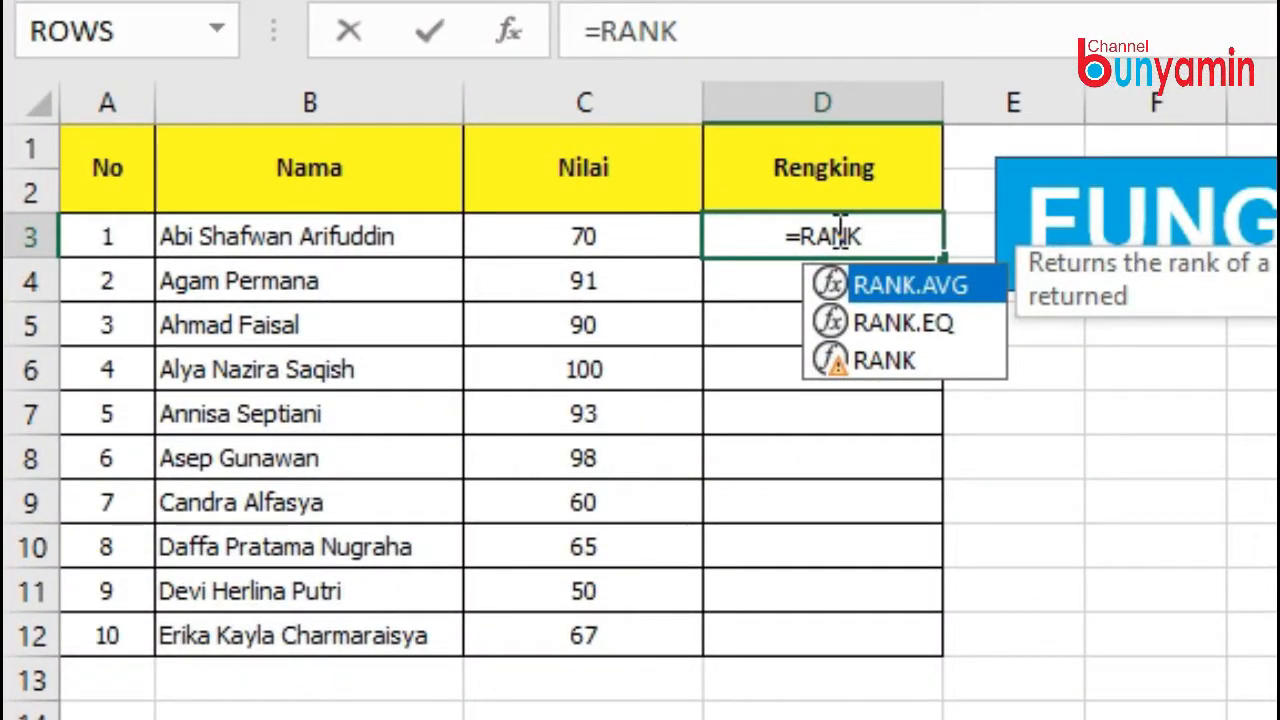
{"action": "type", "text": "("}
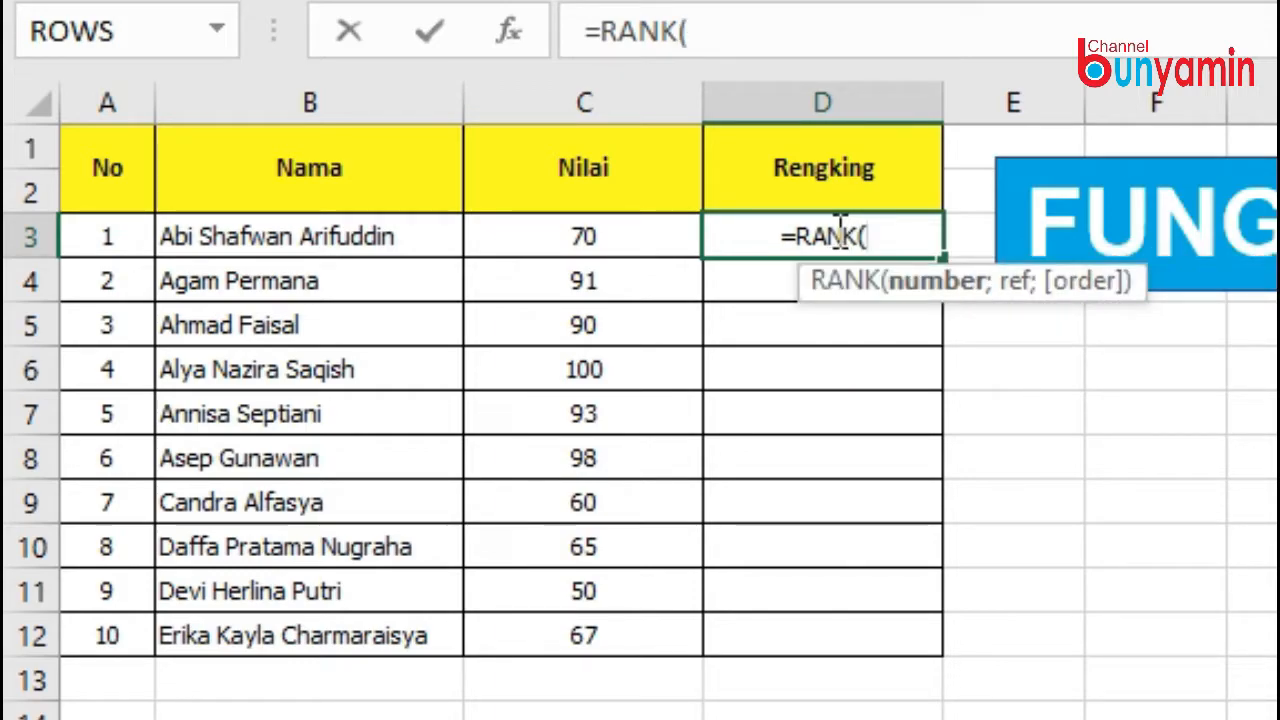
{"action": "left_click", "coordinate": [600, 243]}
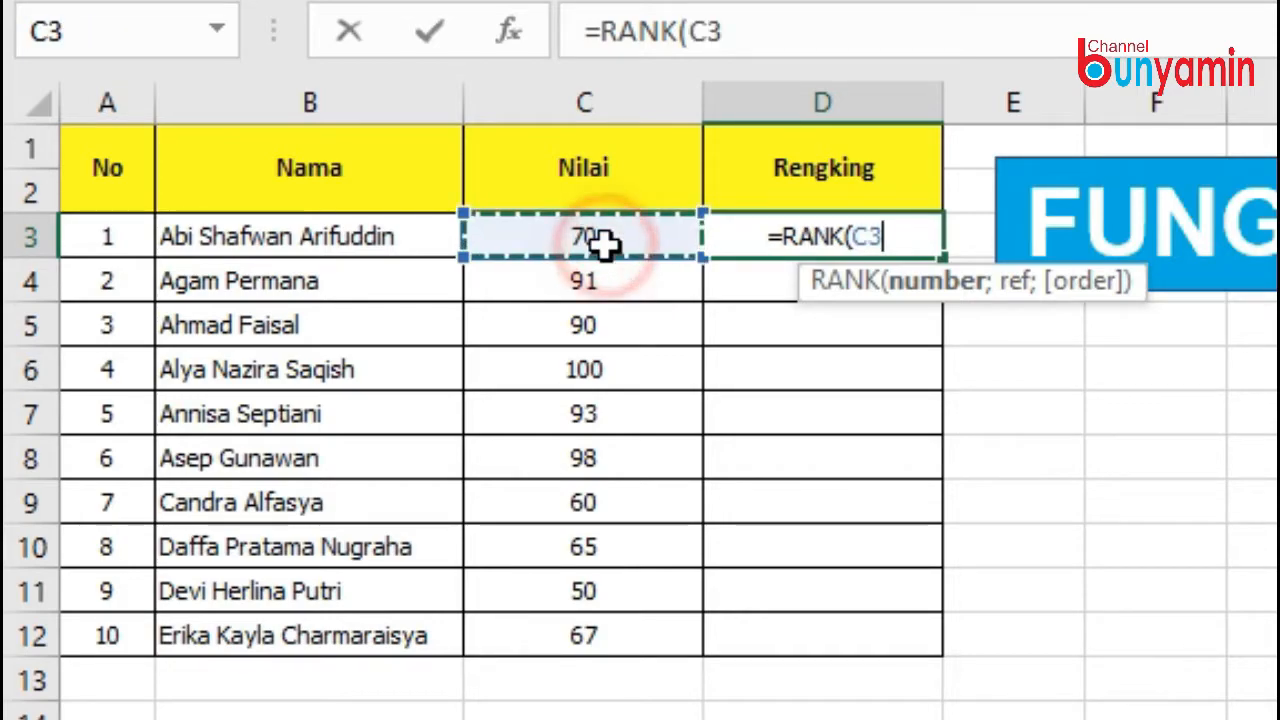
{"action": "type", "text": ";"}
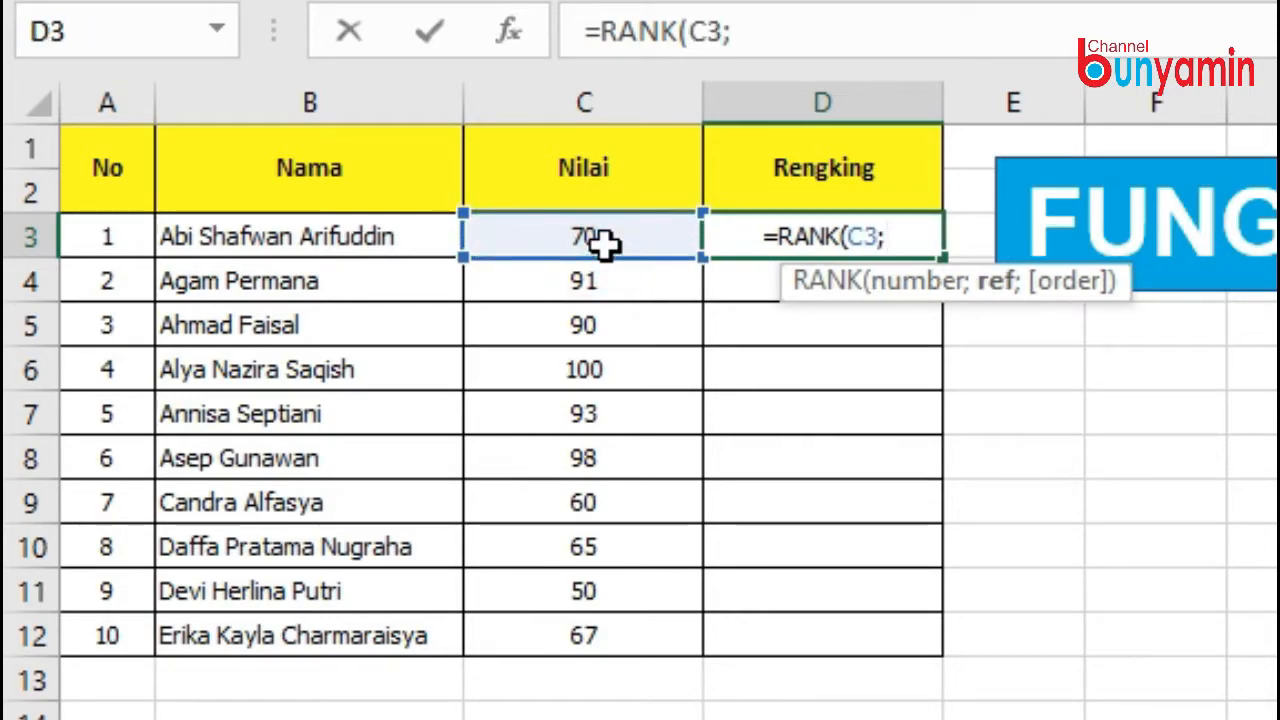
{"action": "left_click_drag", "start_coordinate": [603, 243], "coordinate": [574, 634]}
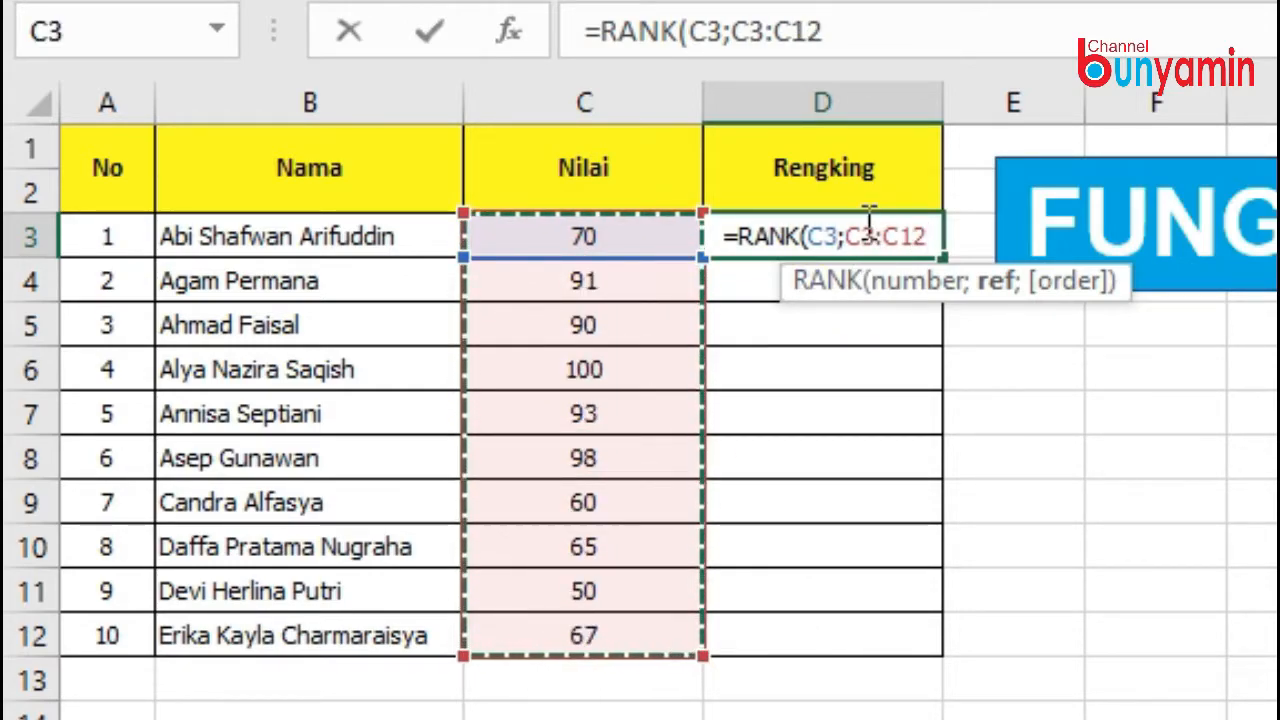
{"action": "left_click_drag", "start_coordinate": [846, 236], "coordinate": [932, 236]}
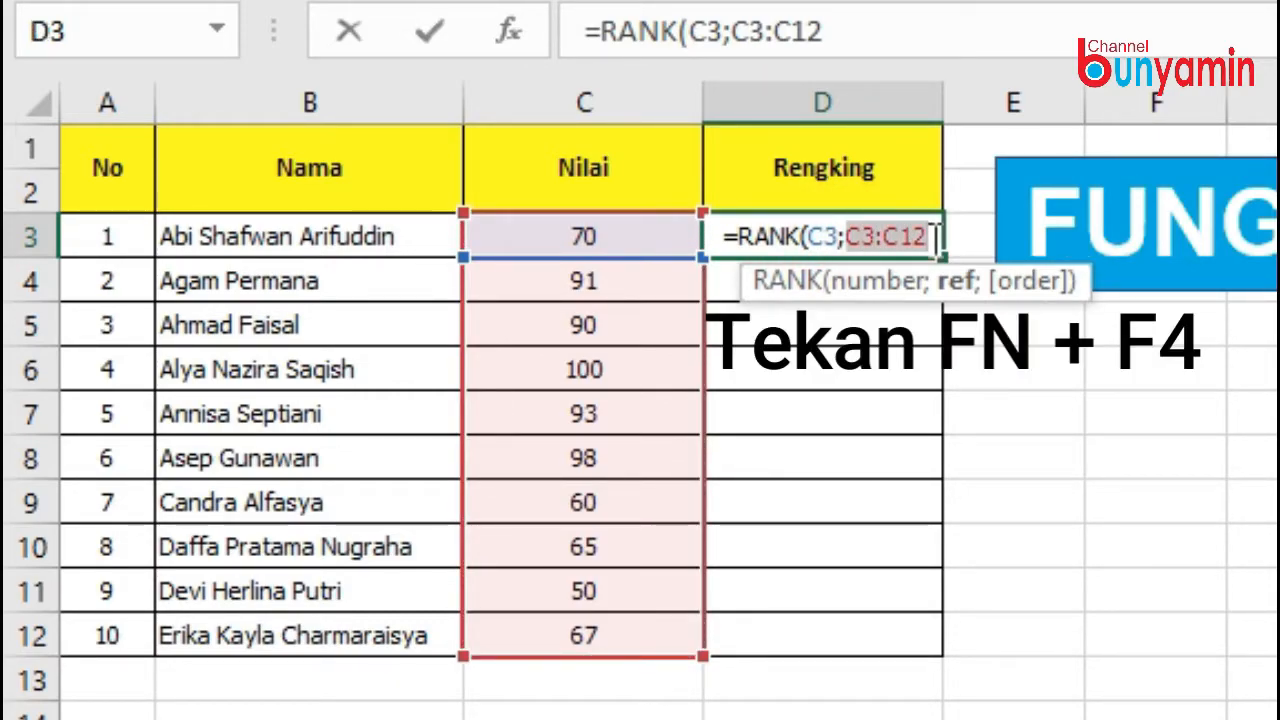
{"action": "key", "text": "F4"}
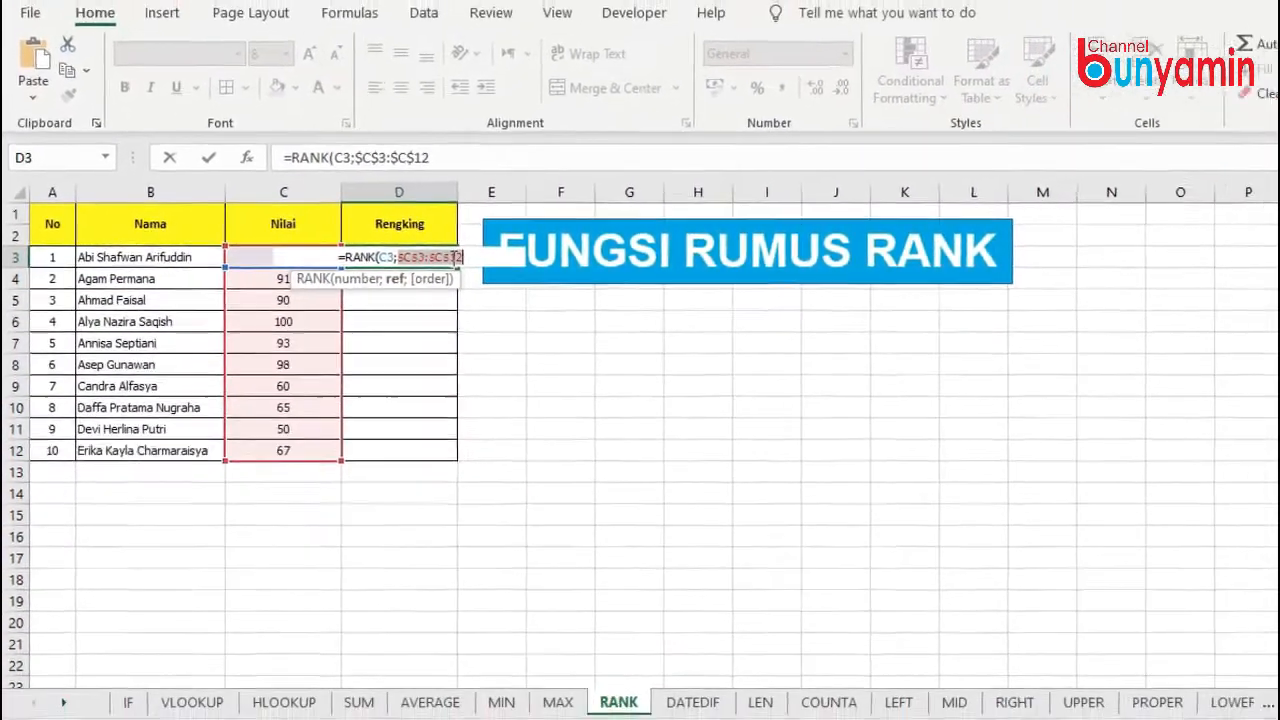
{"action": "key", "text": "Return"}
Fill the RANK formula from D3 down the Rengking column to D12.
{"action": "left_click", "coordinate": [447, 257]}
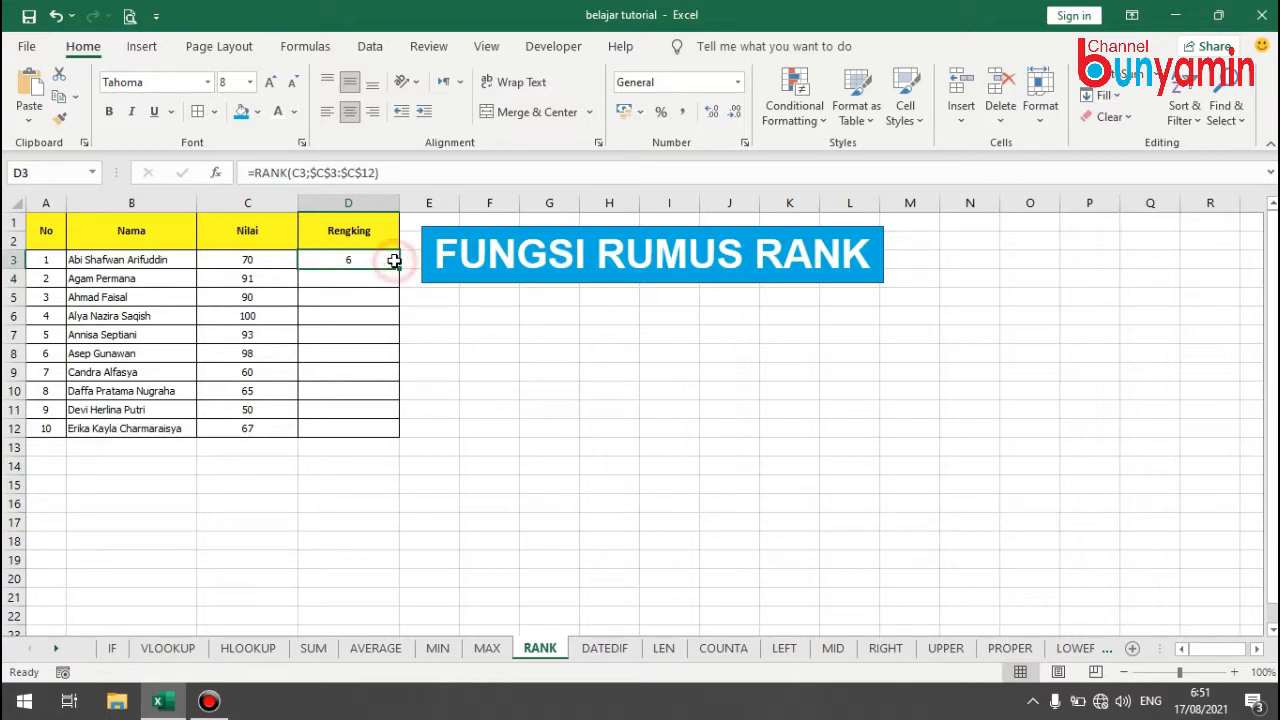
{"action": "left_click_drag", "start_coordinate": [399, 268], "coordinate": [406, 440]}
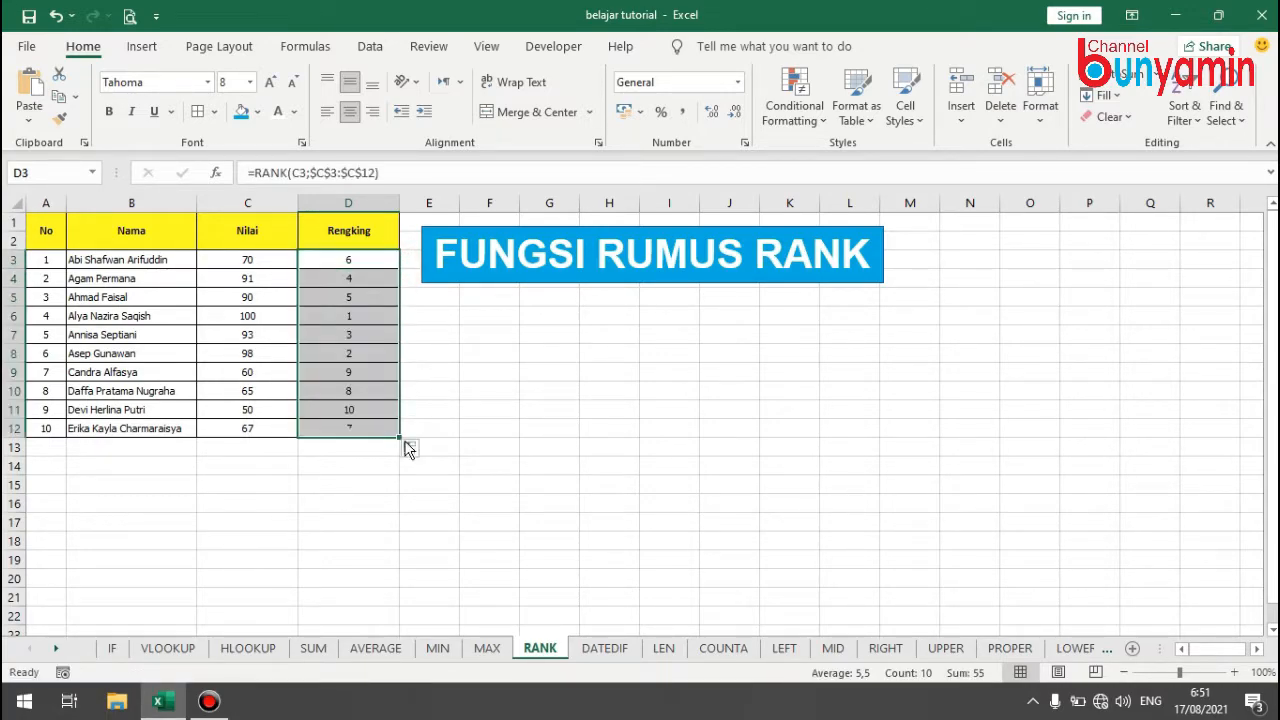
{"action": "left_click", "coordinate": [500, 366]}
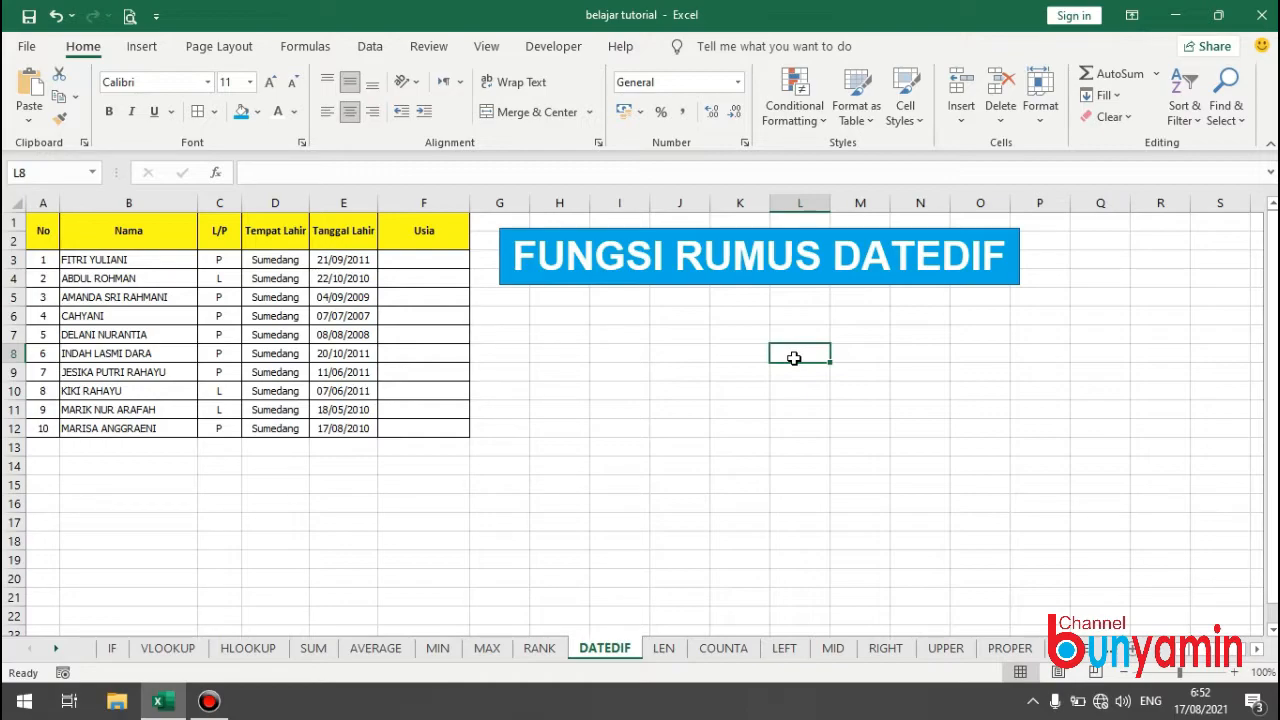
On the DATEDIF sheet, widen the Usia column to about double and begin =DATEDIF(E3;NOW() in F3.
{"action": "left_click", "coordinate": [452, 259]}
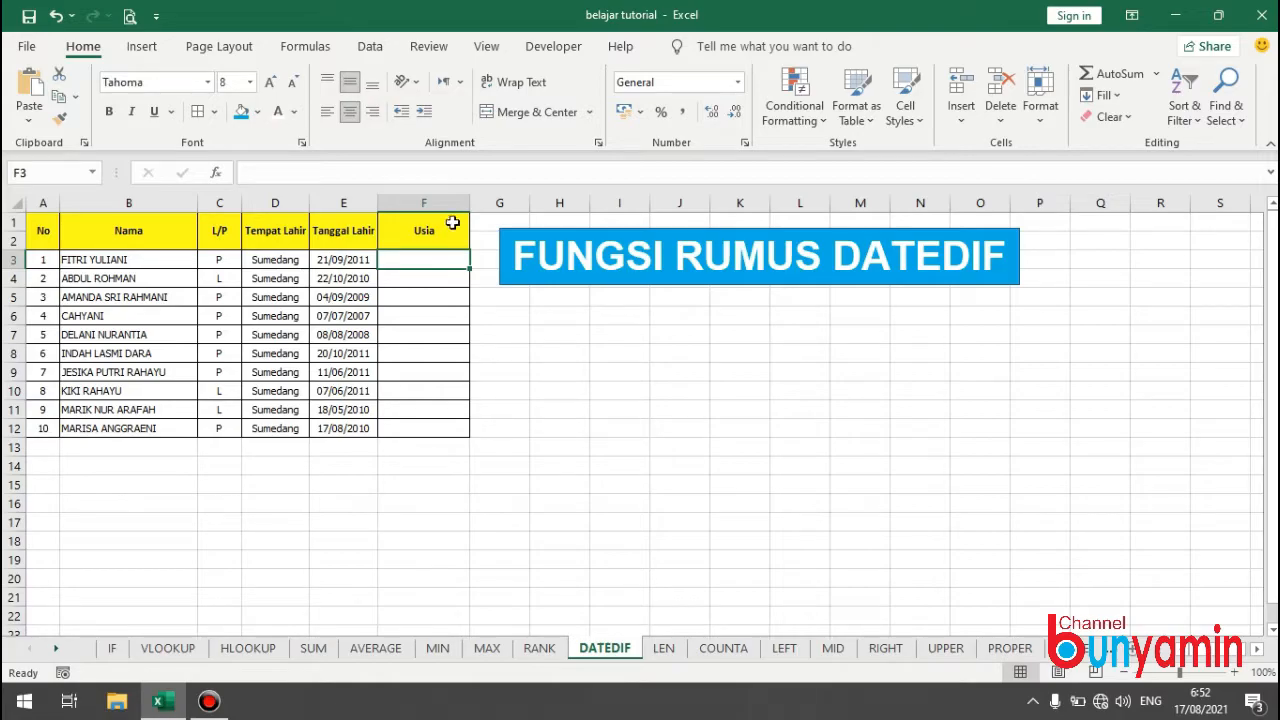
{"action": "left_click_drag", "start_coordinate": [469, 203], "coordinate": [578, 232]}
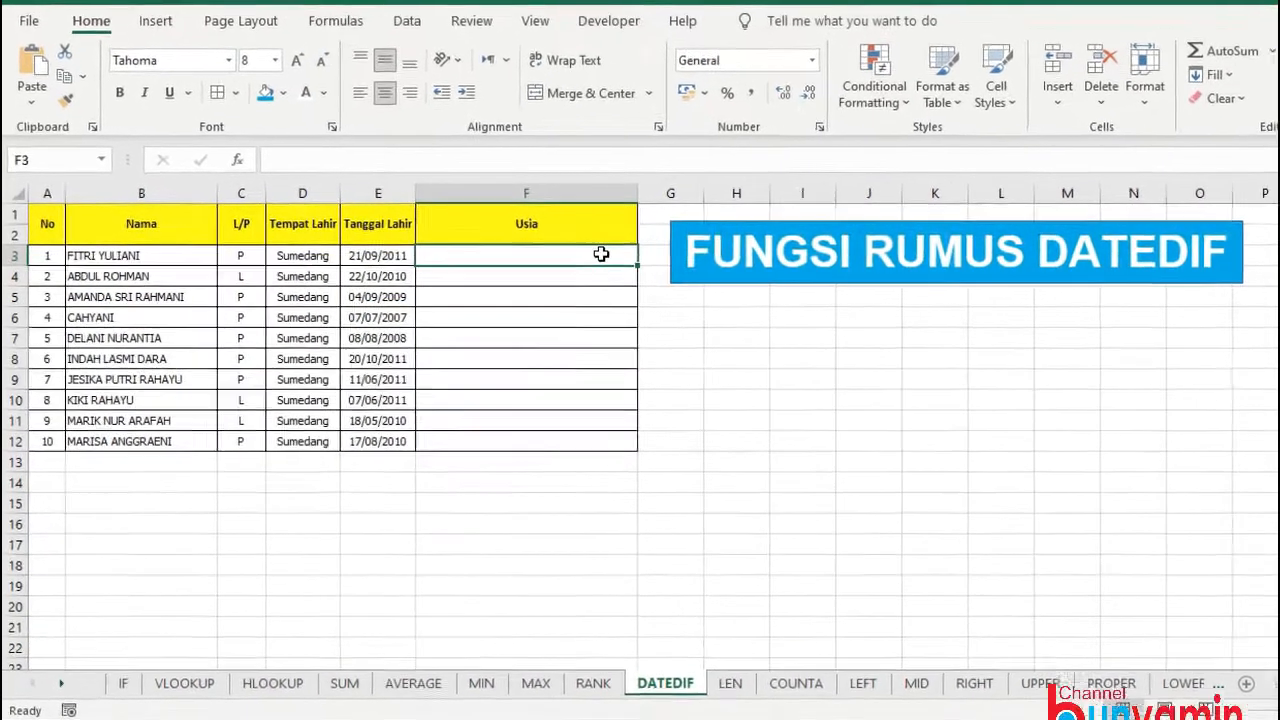
{"action": "type", "text": "=DATEDIF("}
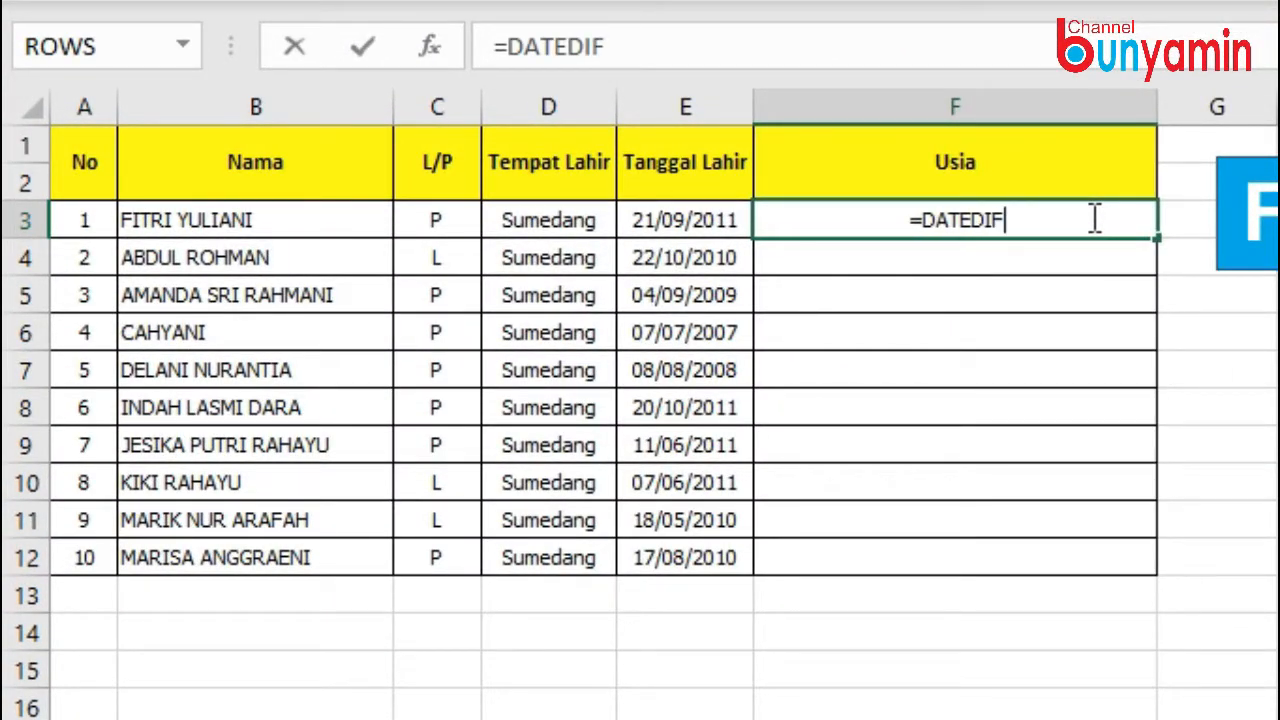
{"action": "left_click", "coordinate": [670, 220]}
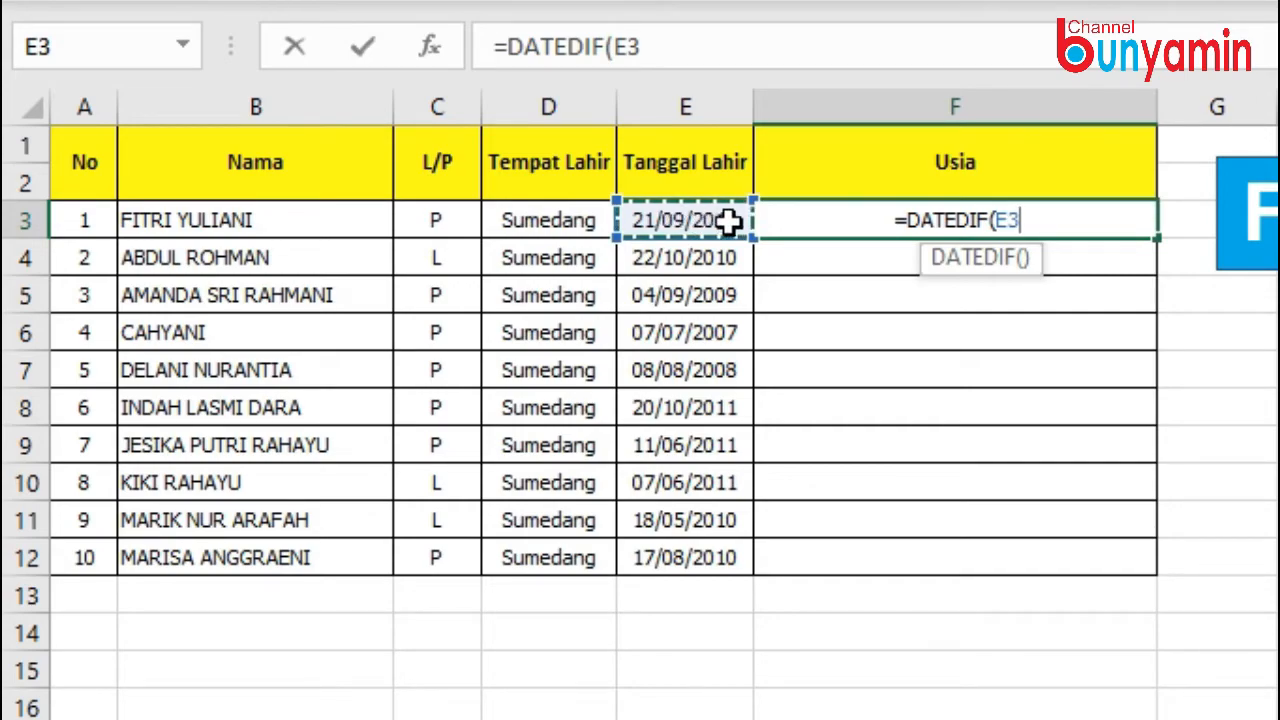
{"action": "type", "text": ";"}
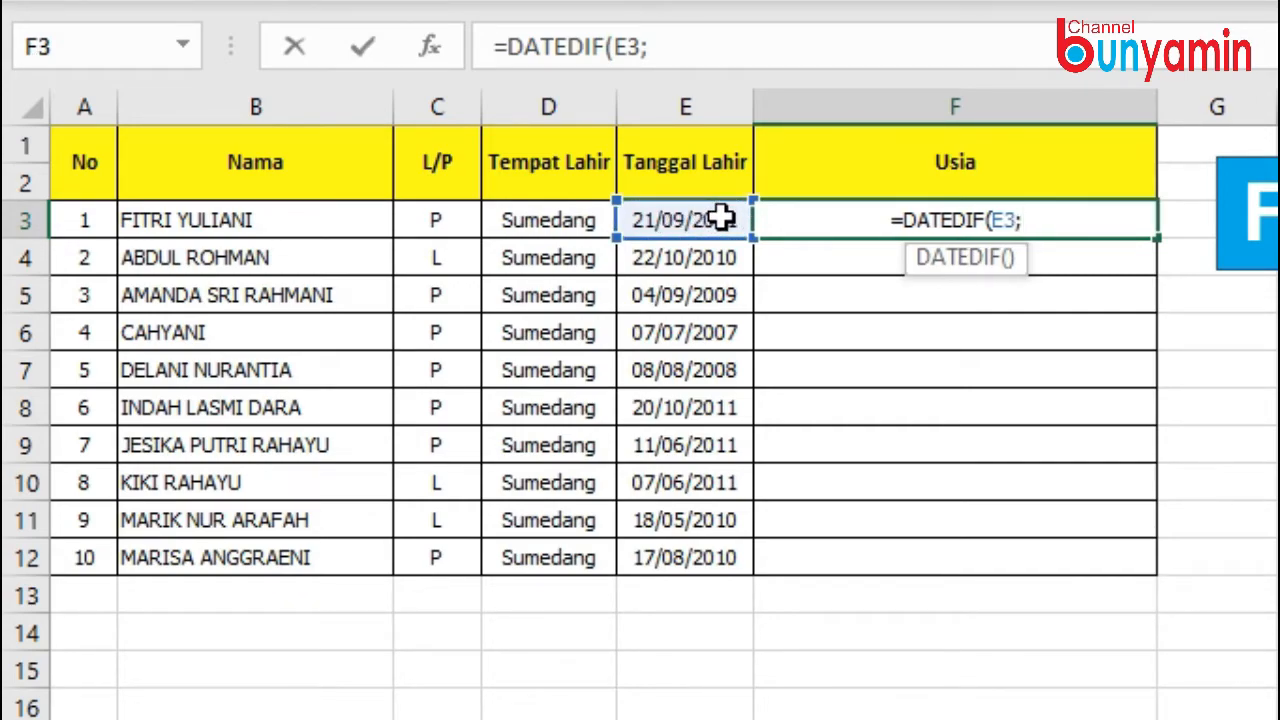
{"action": "type", "text": "NOW"}
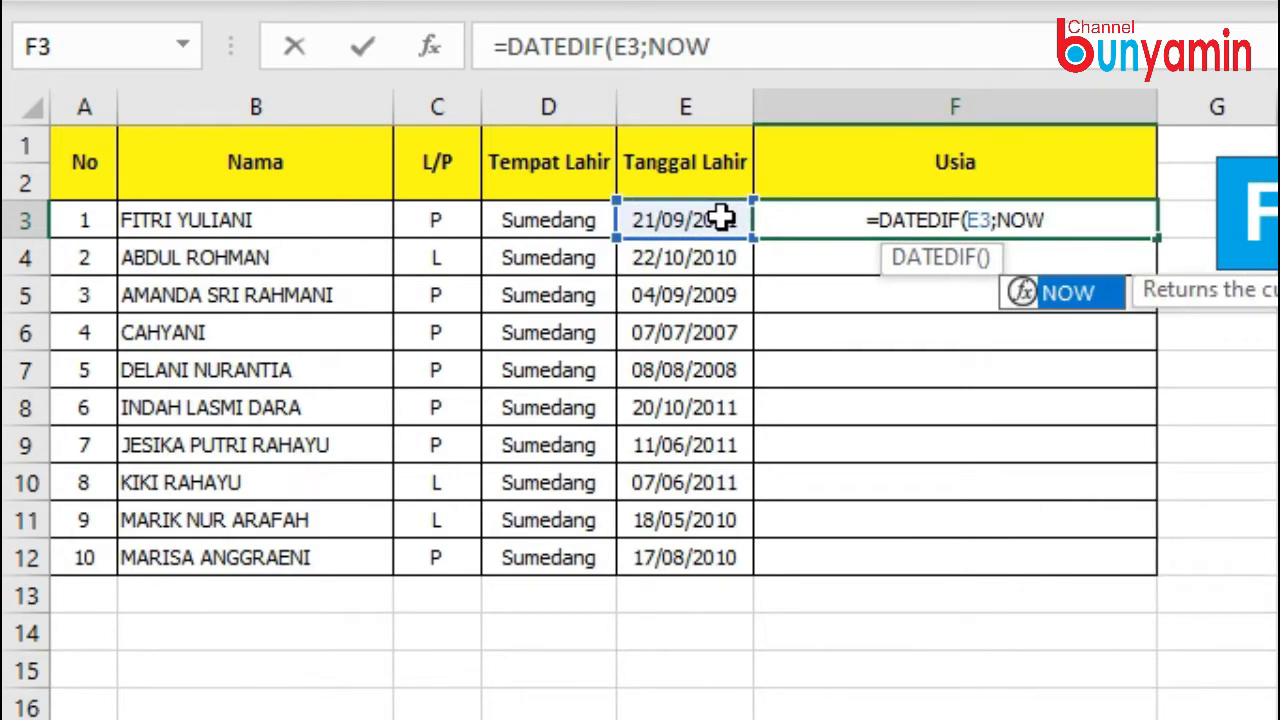
{"action": "type", "text": "()"}
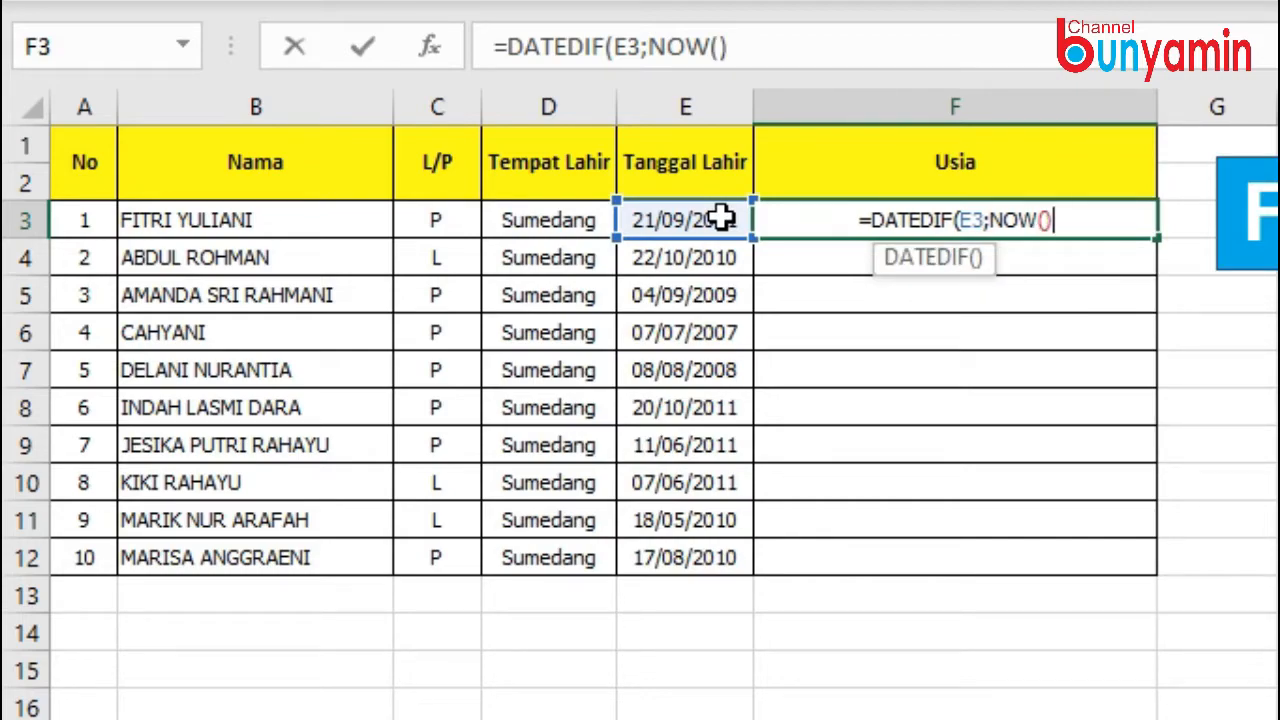
{"action": "type", "text": ";\"YM"}
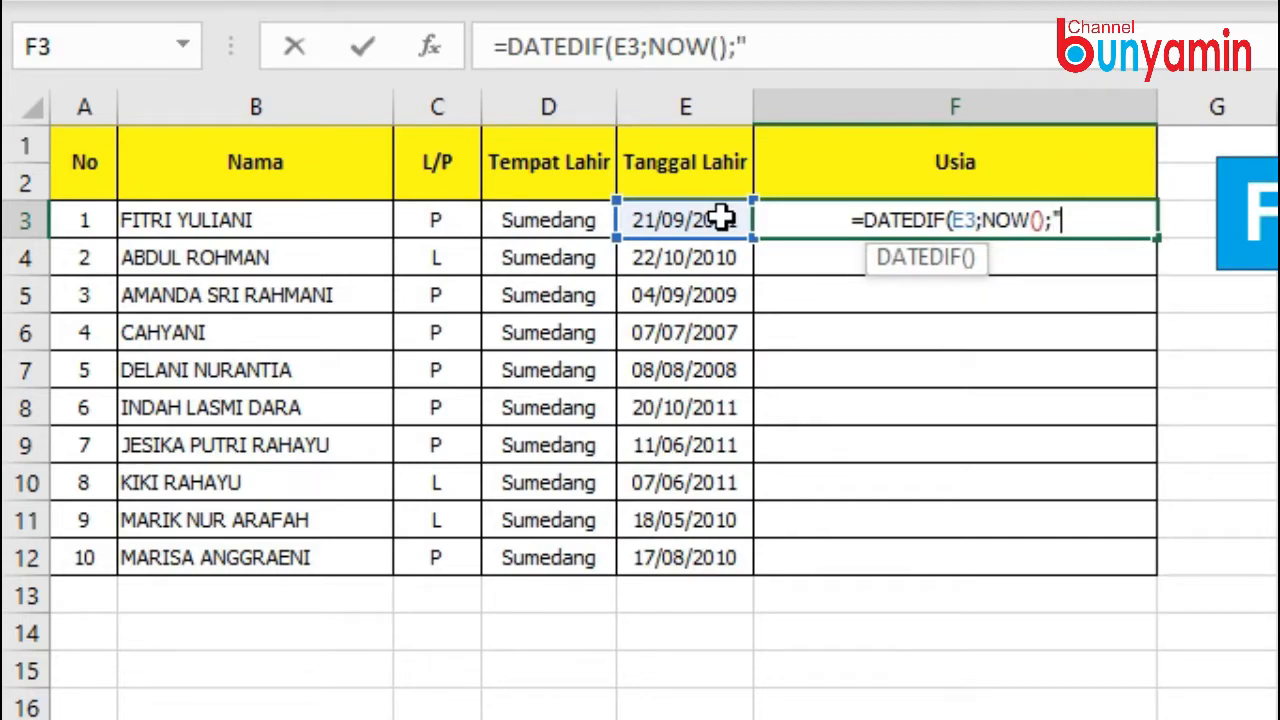
{"action": "type", "text": "\""}
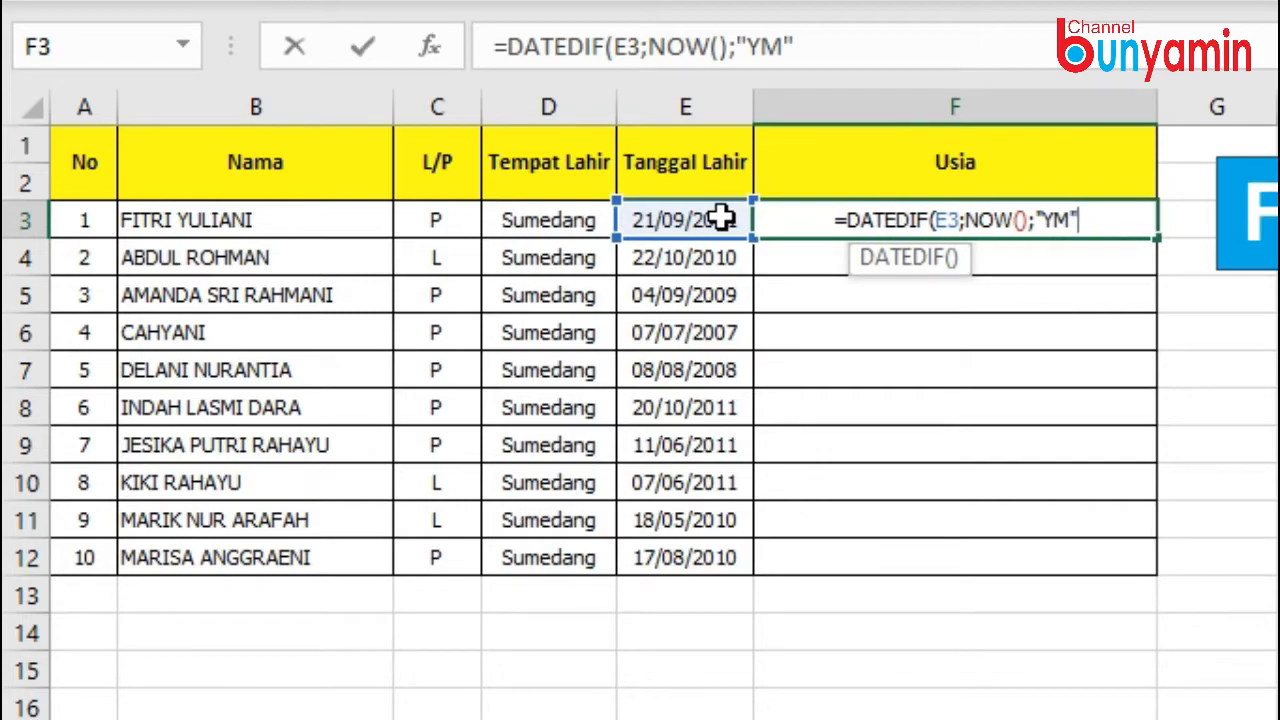
{"action": "type", "text": ")"}
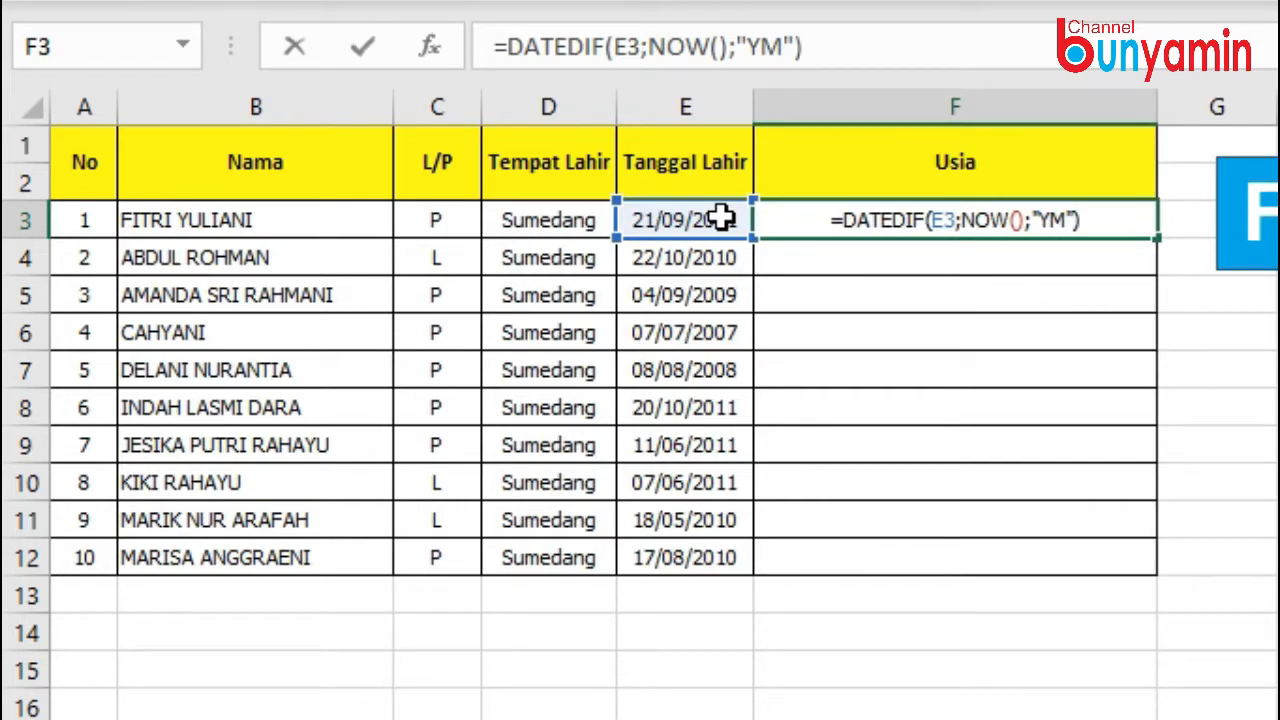
{"action": "type", "text": "&\" Tahun"}
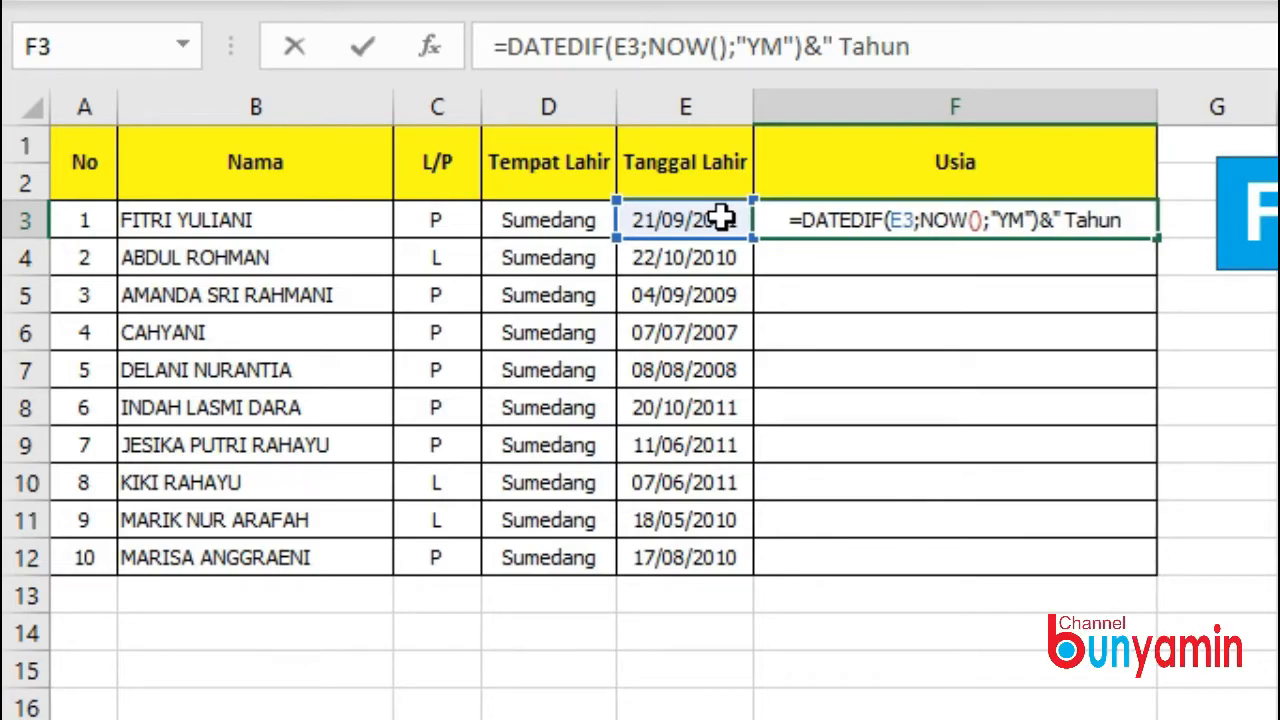
{"action": "type", "text": "\""}
Complete the DATEDIF formula in F3 with the "YM" unit and append &" Tahun" to the result.
{"action": "key", "text": "Return"}
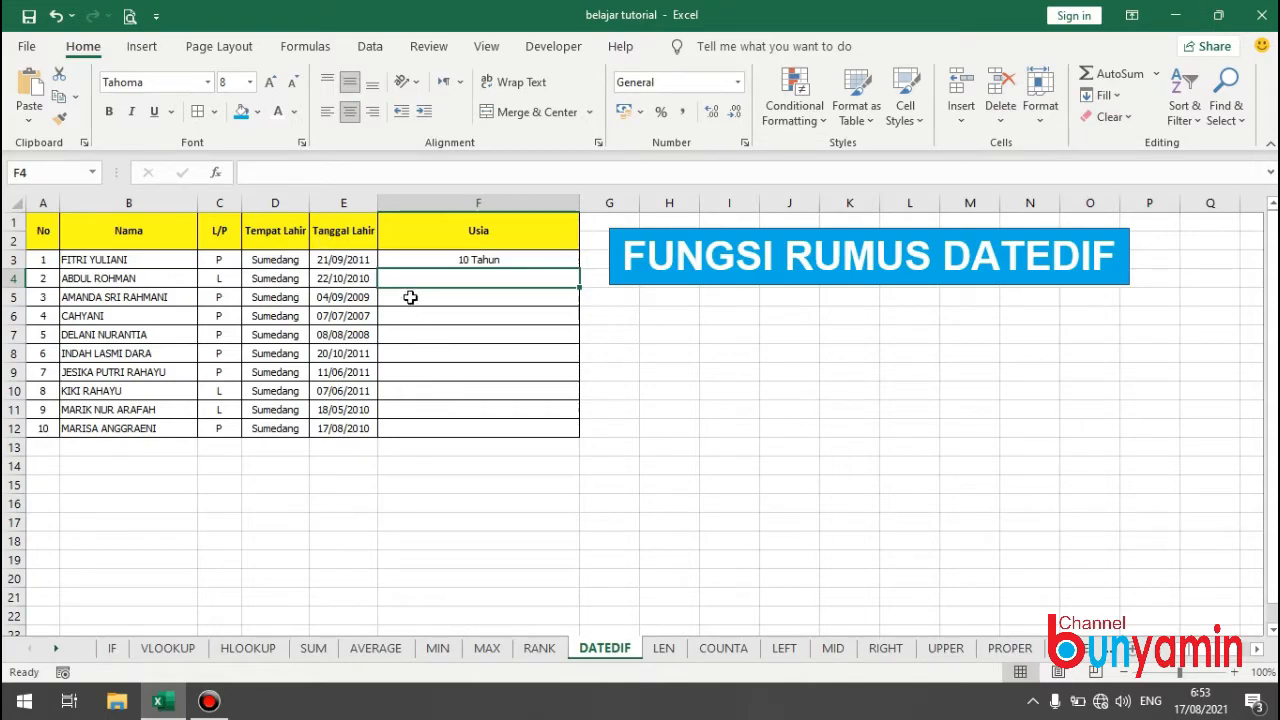
Fill the DATEDIF formula from F3 down the Usia column to F12.
{"action": "left_click", "coordinate": [509, 258]}
{"action": "left_click_drag", "start_coordinate": [579, 268], "coordinate": [566, 437]}
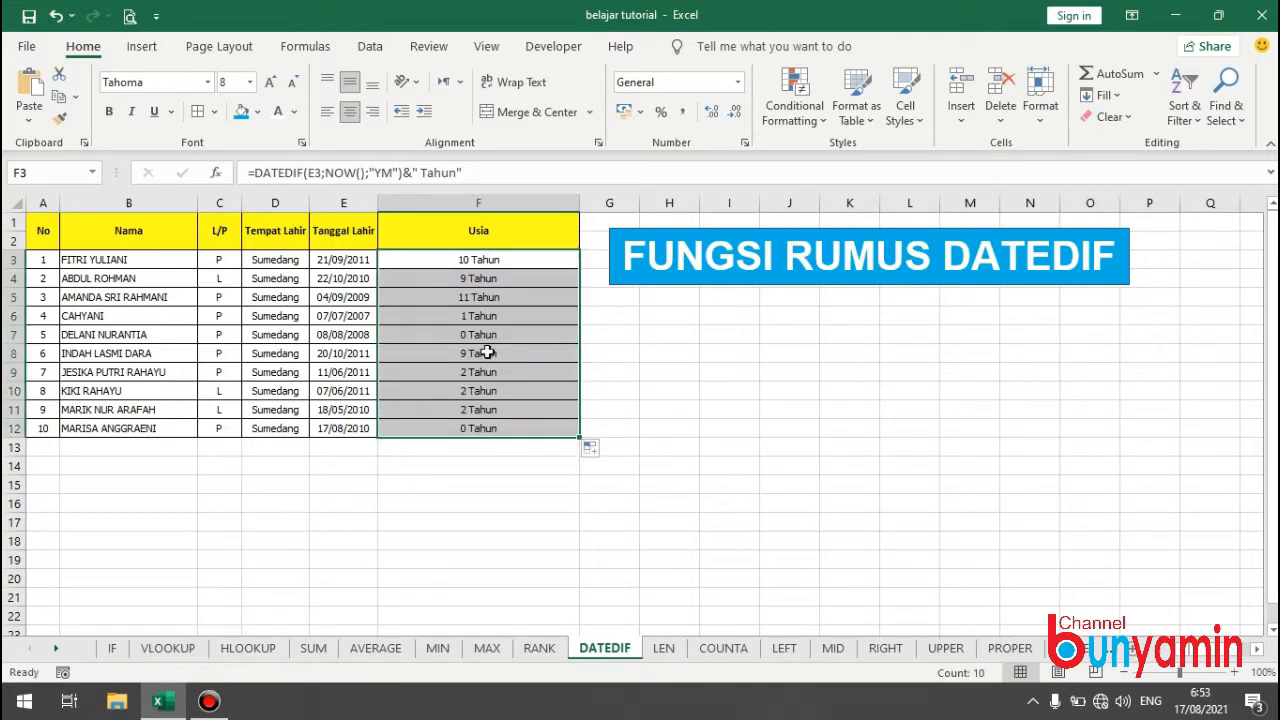
{"action": "left_click", "coordinate": [490, 390]}
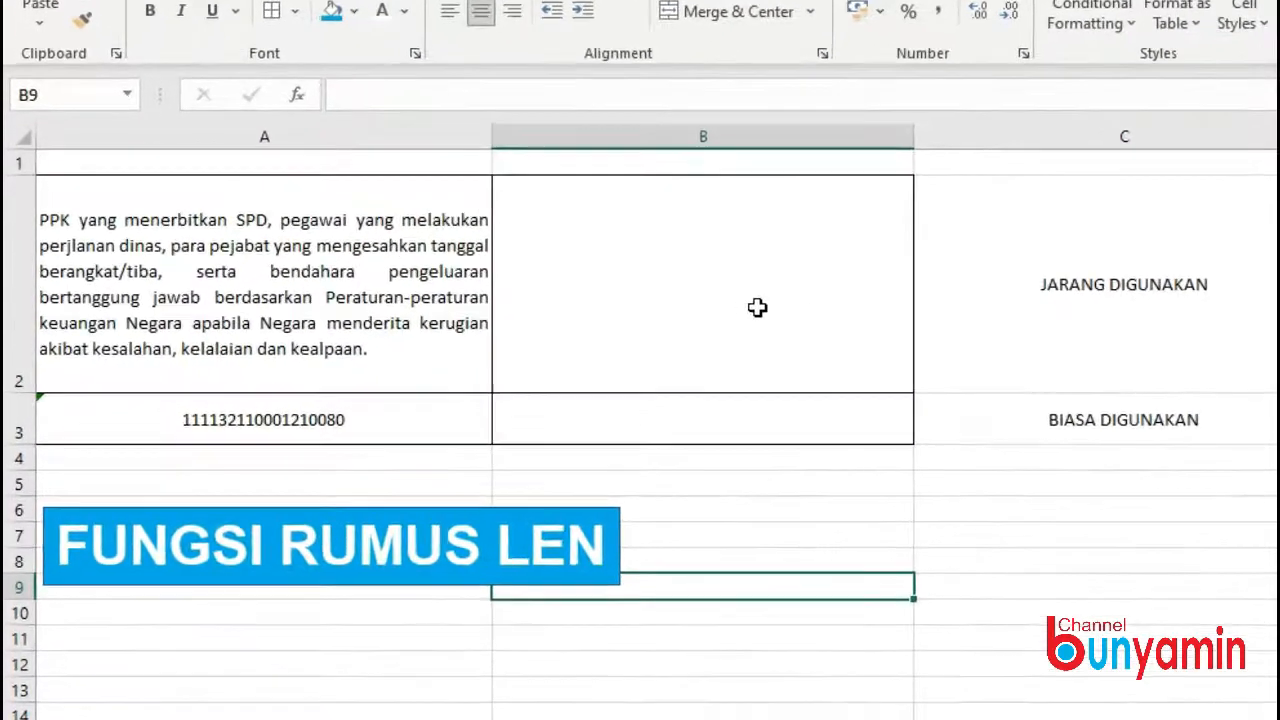
Count the characters of the paragraph in A2 of the LEN sheet by entering =LEN(A2) in B2.
{"action": "left_click", "coordinate": [549, 324]}
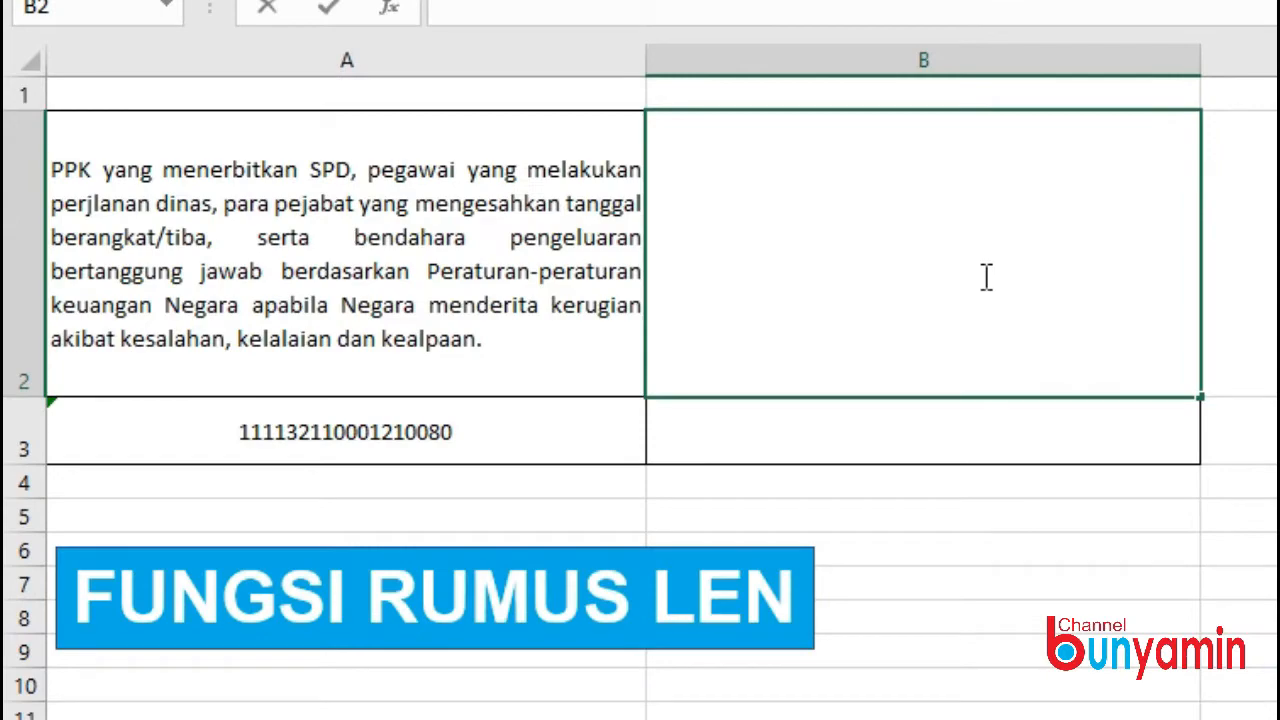
{"action": "type", "text": "="}
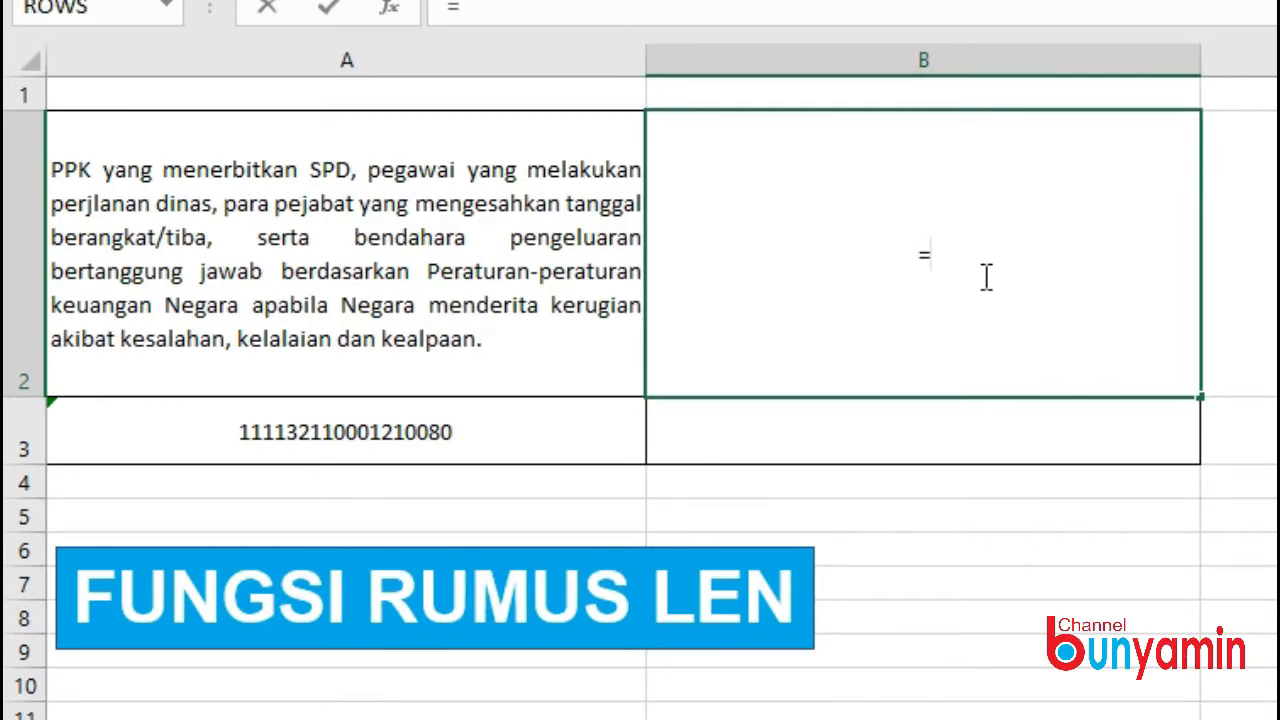
{"action": "type", "text": "LEN("}
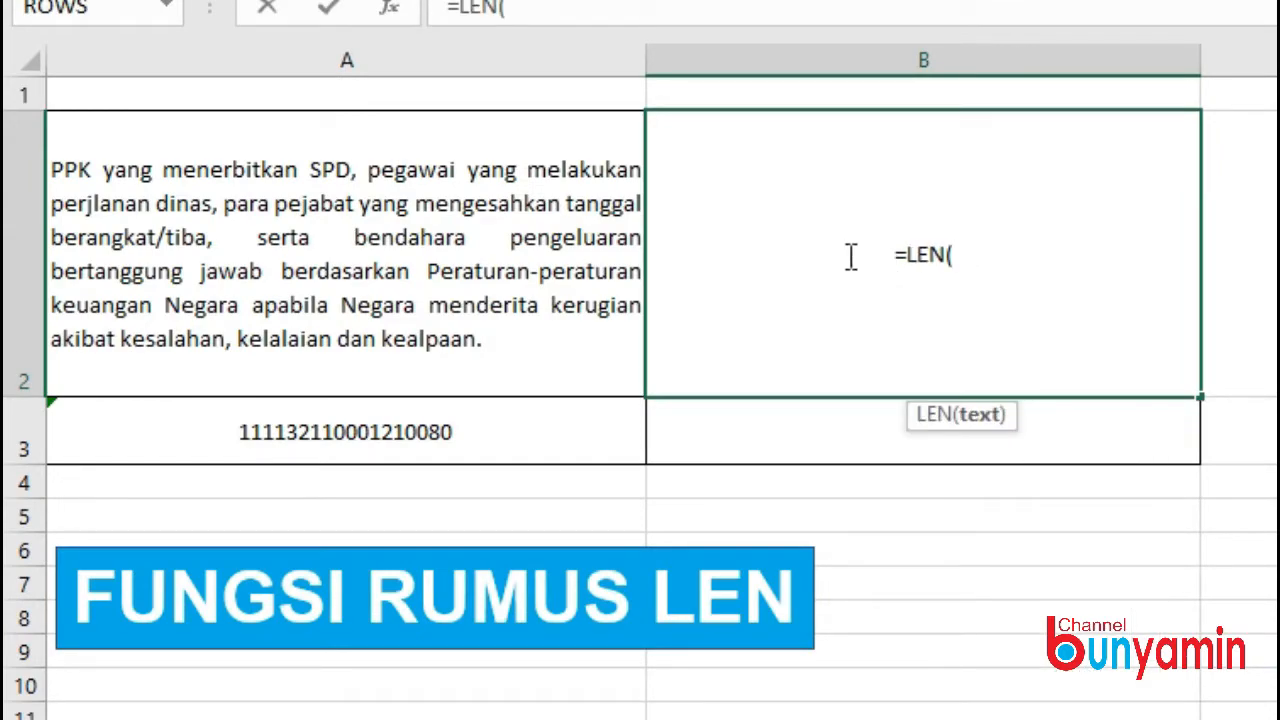
{"action": "left_click", "coordinate": [382, 226]}
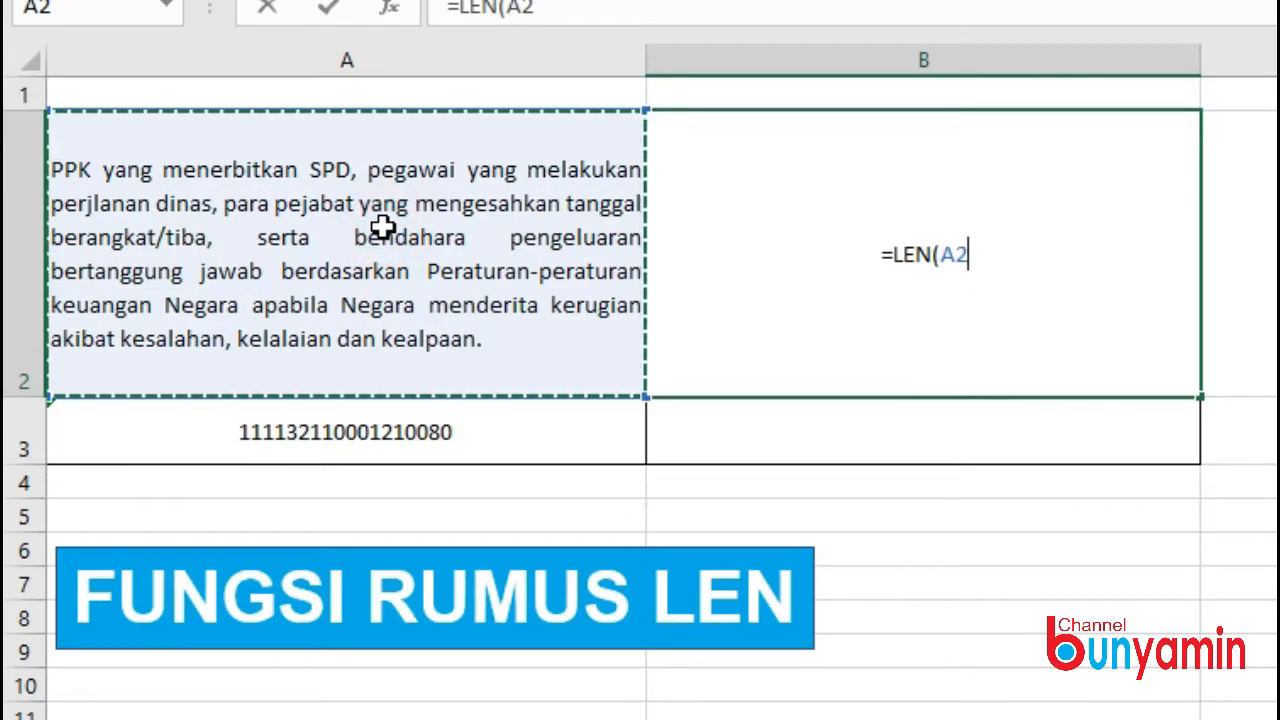
{"action": "key", "text": "Return"}
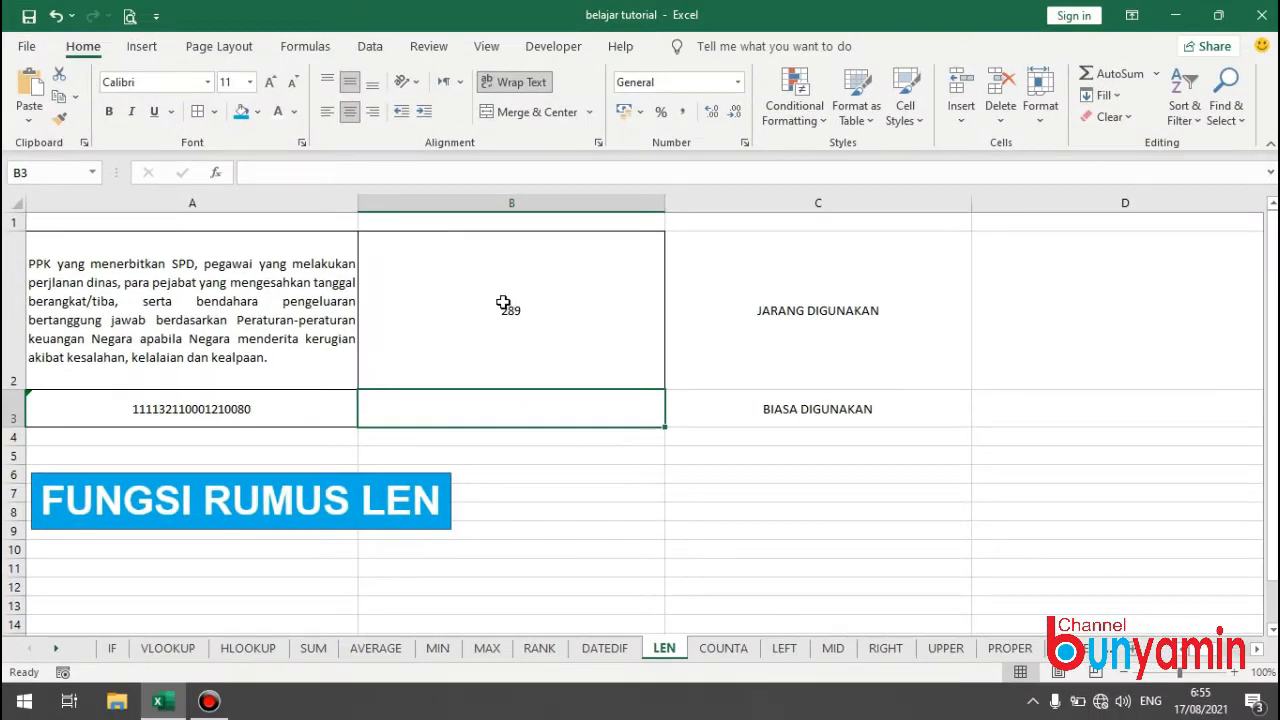